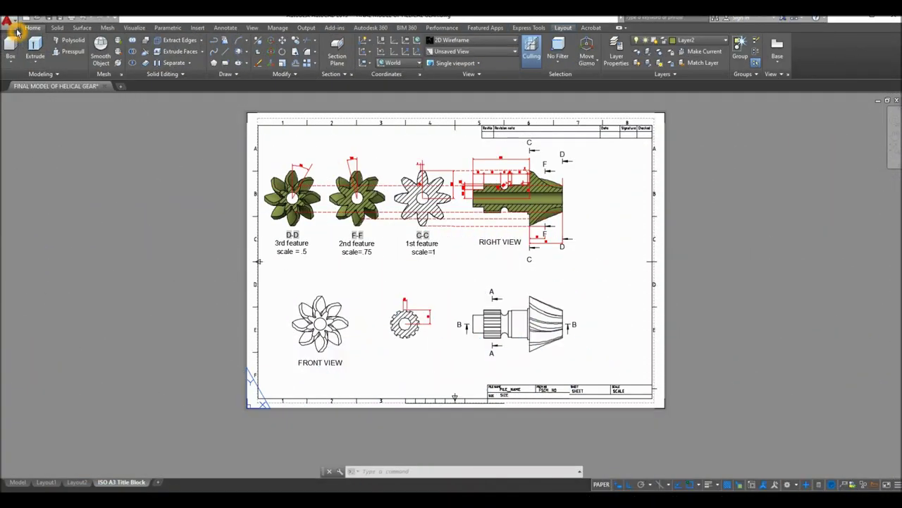
Create a new drawing from the acadiso3D template
{"action": "left_click", "coordinate": [14, 26]}
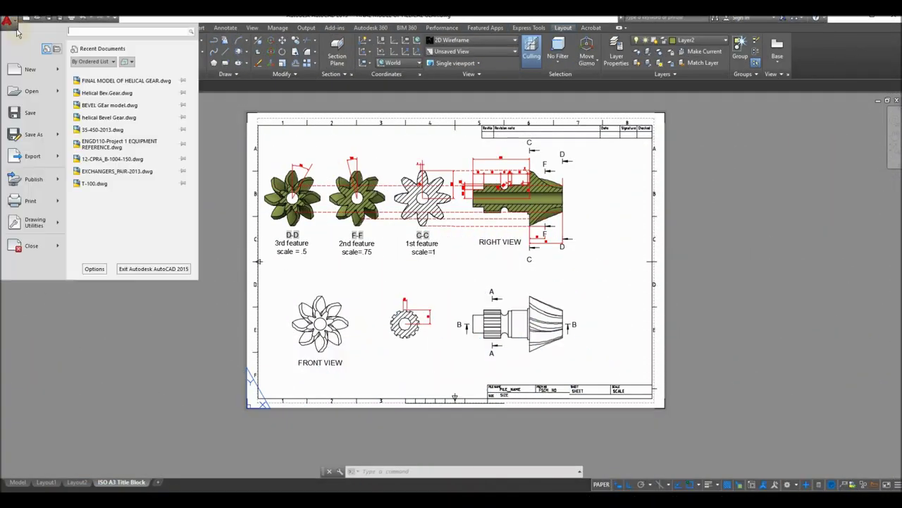
{"action": "left_click", "coordinate": [28, 72]}
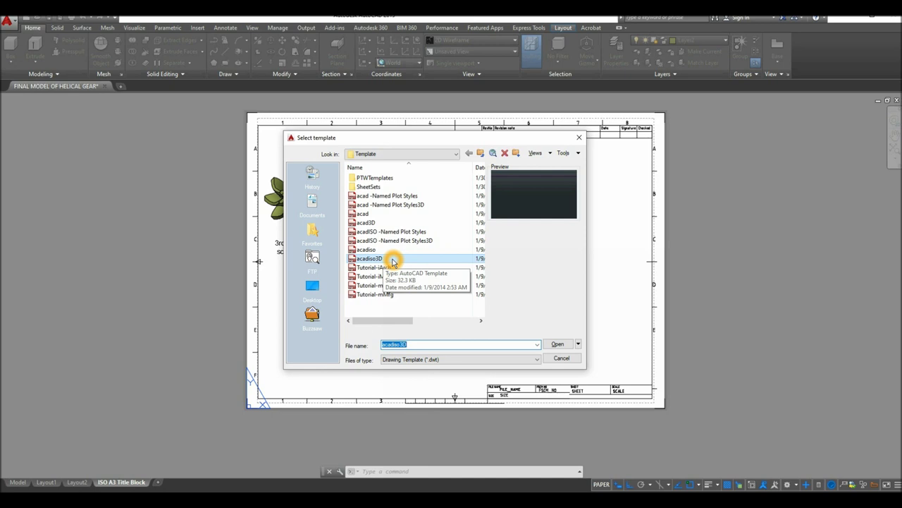
{"action": "left_click", "coordinate": [393, 260]}
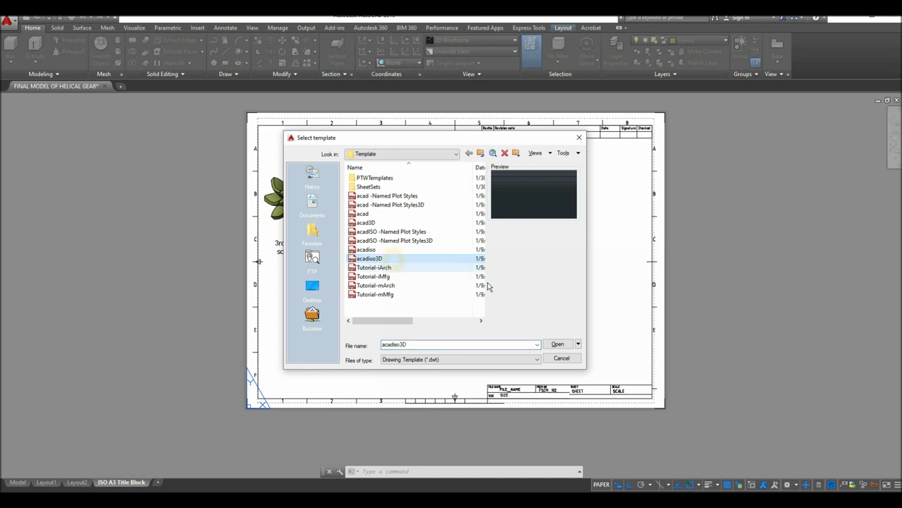
{"action": "left_click", "coordinate": [562, 344]}
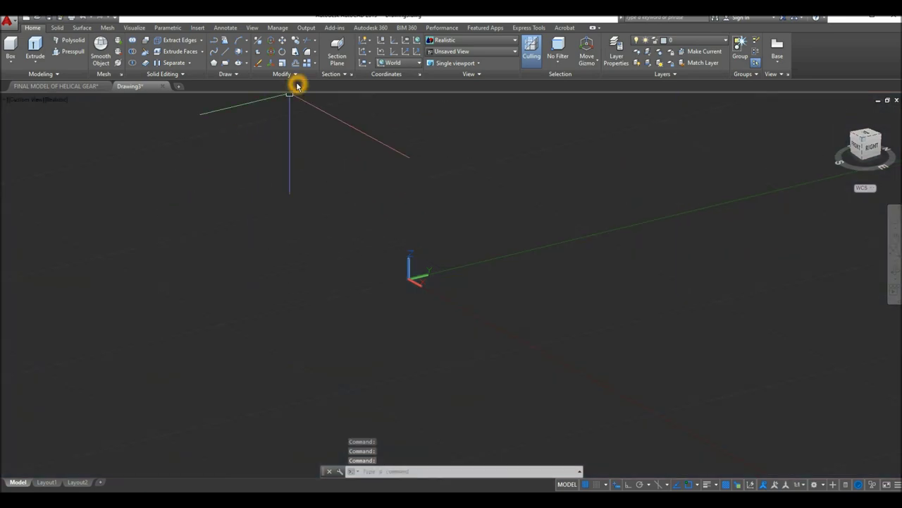
Tile the new drawing and FINAL MODEL OF HELICAL GEAR.dwg vertically, placing the gear reference first
{"action": "left_click", "coordinate": [252, 28]}
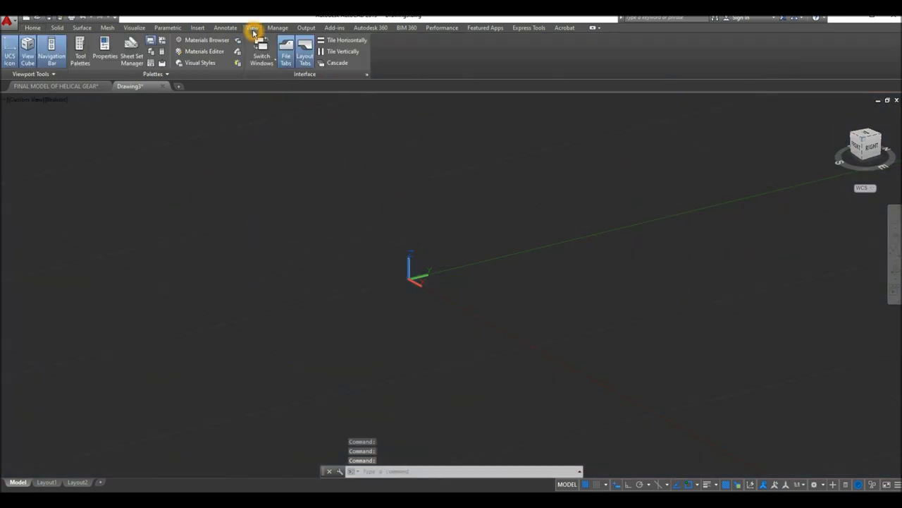
{"action": "left_click", "coordinate": [342, 50]}
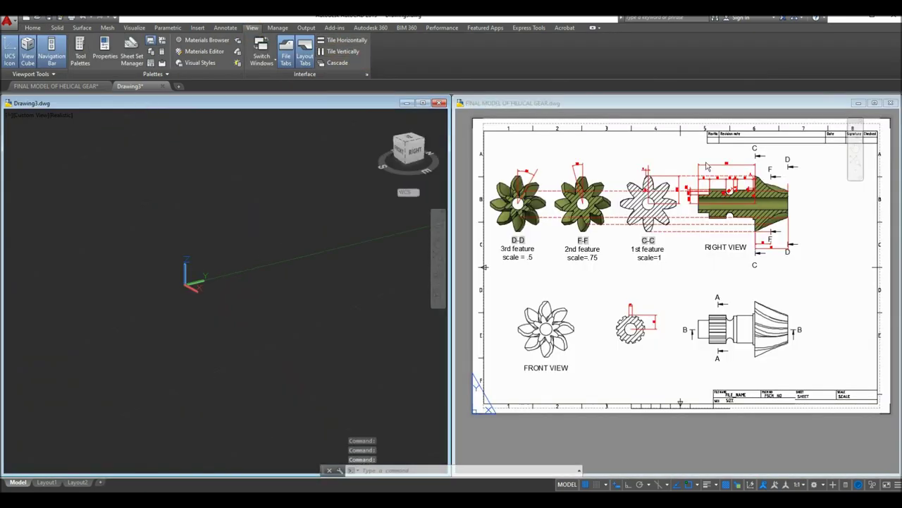
{"action": "left_click", "coordinate": [673, 149]}
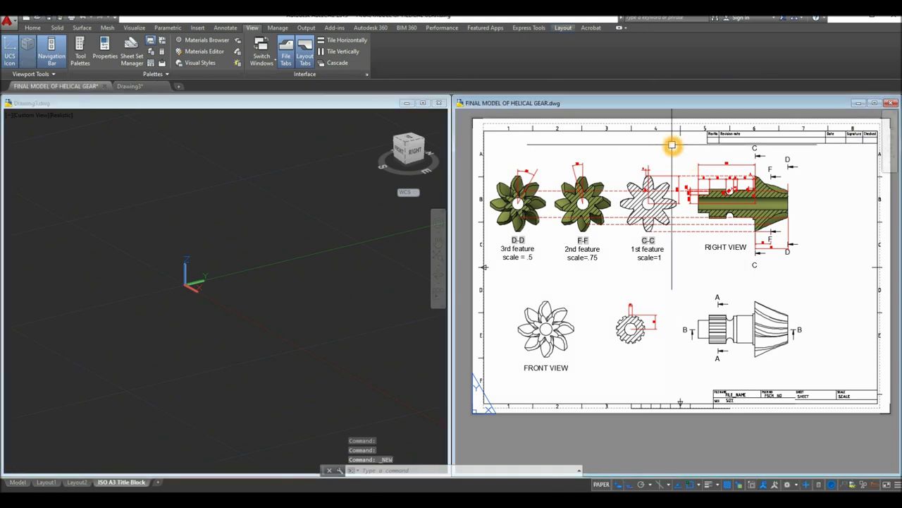
{"action": "left_click", "coordinate": [352, 53]}
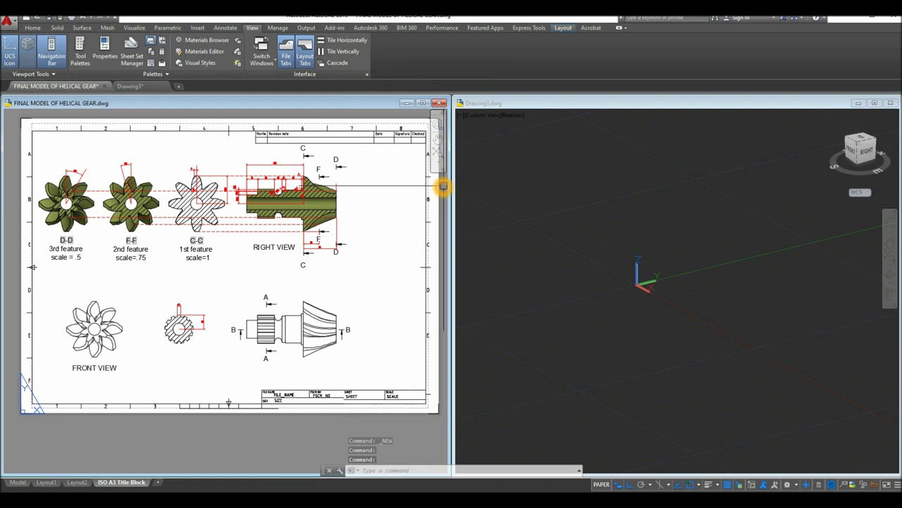
Narrow the reference drawing's window and widen the new drawing's window to fill the gap
{"action": "left_click_drag", "start_coordinate": [449, 186], "coordinate": [377, 192]}
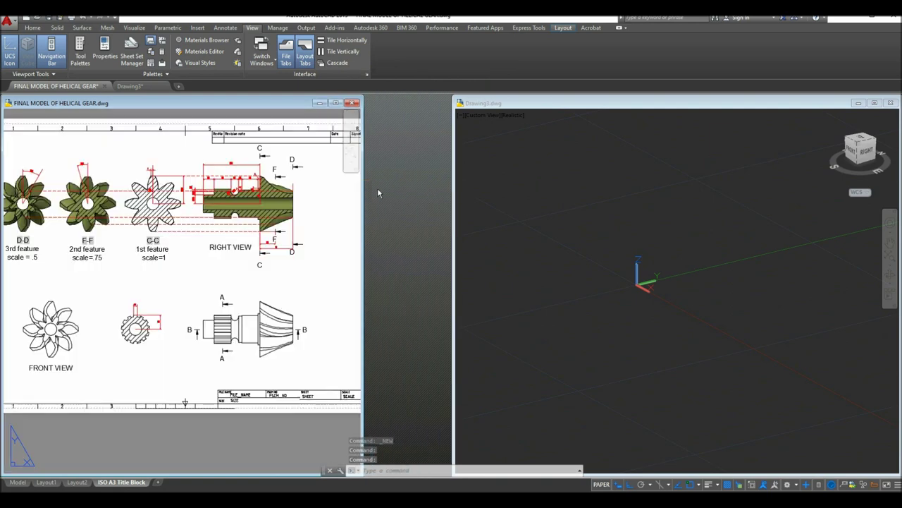
{"action": "left_click_drag", "start_coordinate": [454, 187], "coordinate": [366, 189]}
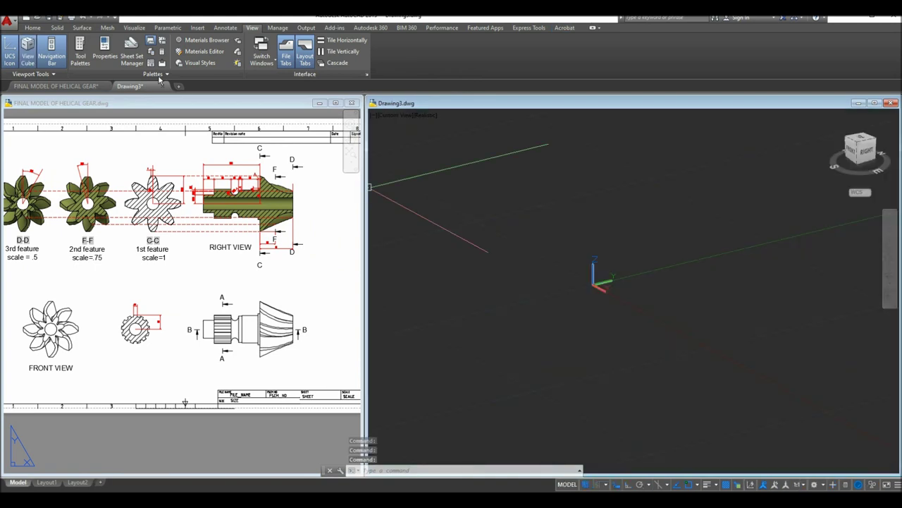
{"action": "left_click", "coordinate": [33, 28]}
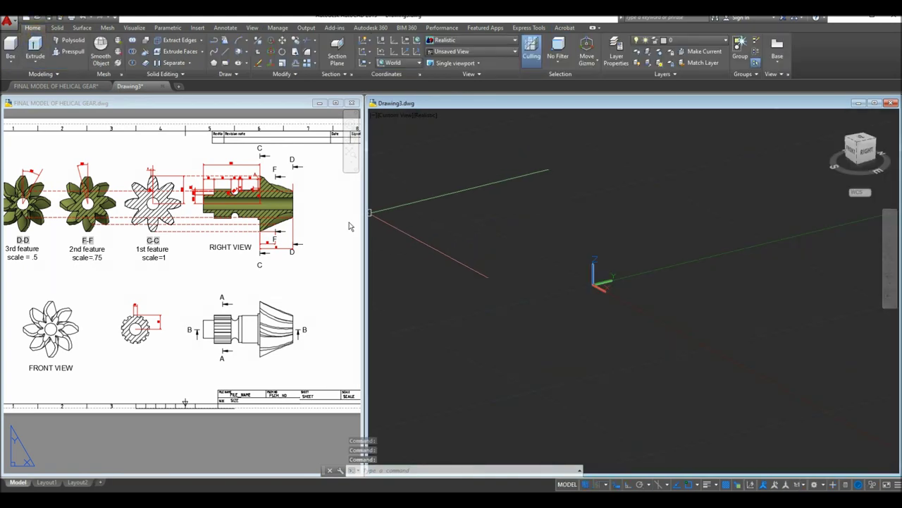
Examine the sectioned right view in the reference drawing and the dimensions of its shaft profile
{"action": "left_click", "coordinate": [318, 255]}
{"action": "scroll", "coordinate": [238, 238], "scroll_direction": "up", "scroll_amount": 4}
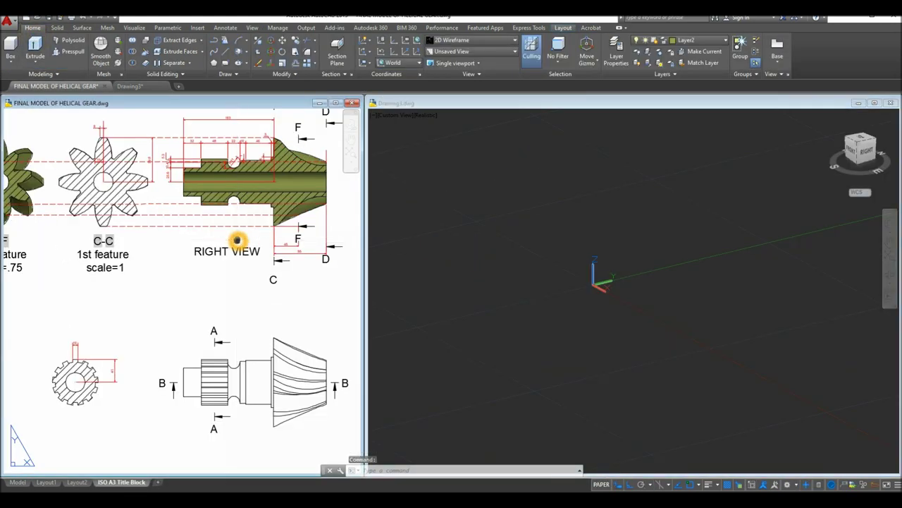
{"action": "scroll", "coordinate": [197, 269], "scroll_direction": "up", "scroll_amount": 2}
{"action": "middle_click_drag", "start_coordinate": [196, 269], "coordinate": [169, 297]}
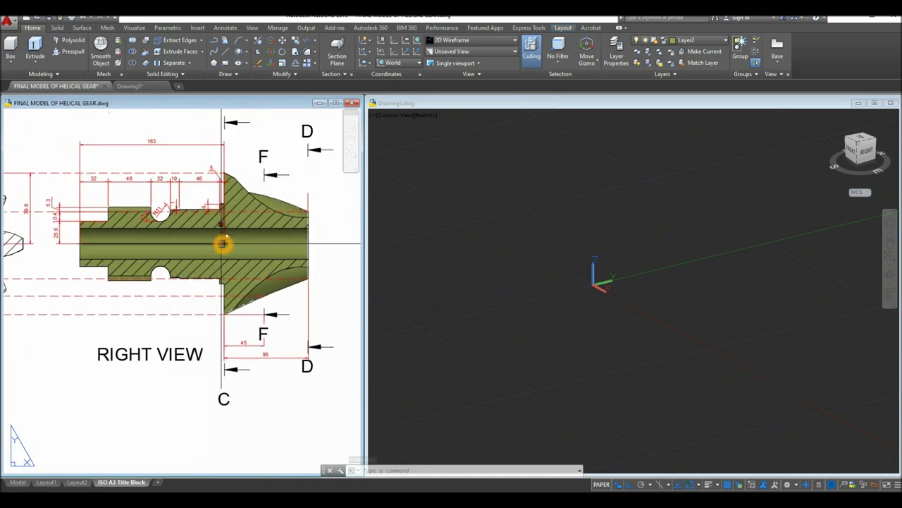
{"action": "left_click", "coordinate": [80, 248]}
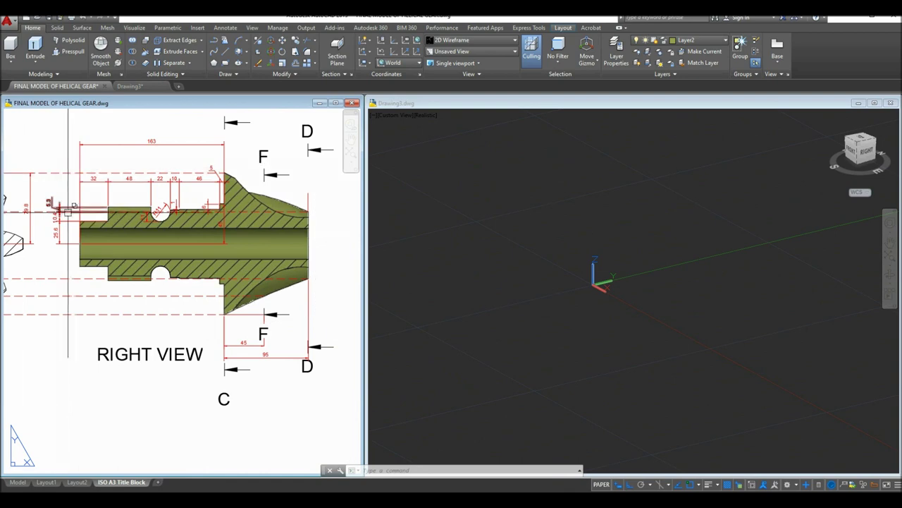
{"action": "left_click", "coordinate": [225, 222]}
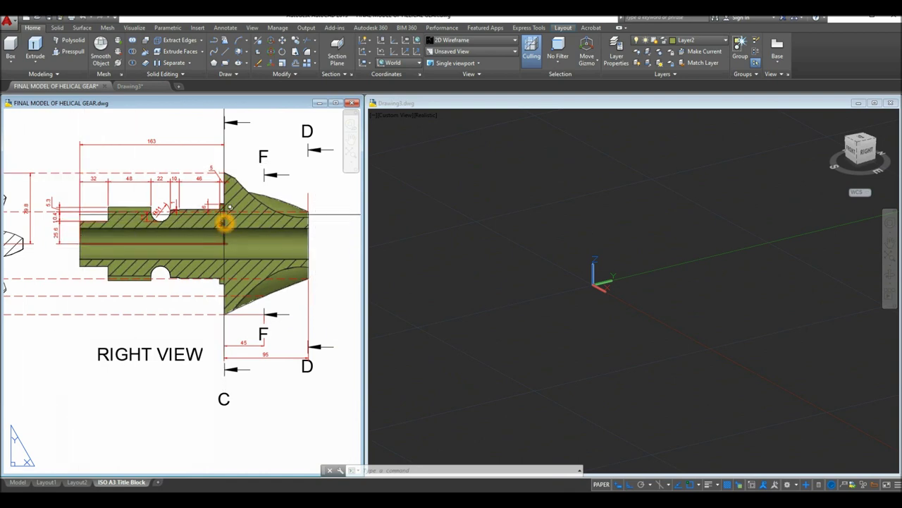
{"action": "left_click", "coordinate": [131, 248]}
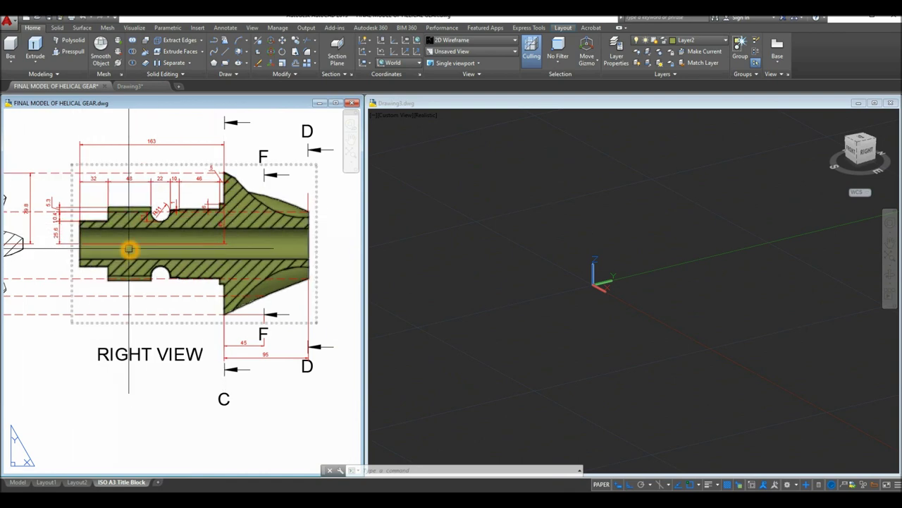
Set the new drawing's viewport to the Right view
{"action": "left_click", "coordinate": [538, 244]}
{"action": "left_click", "coordinate": [394, 115]}
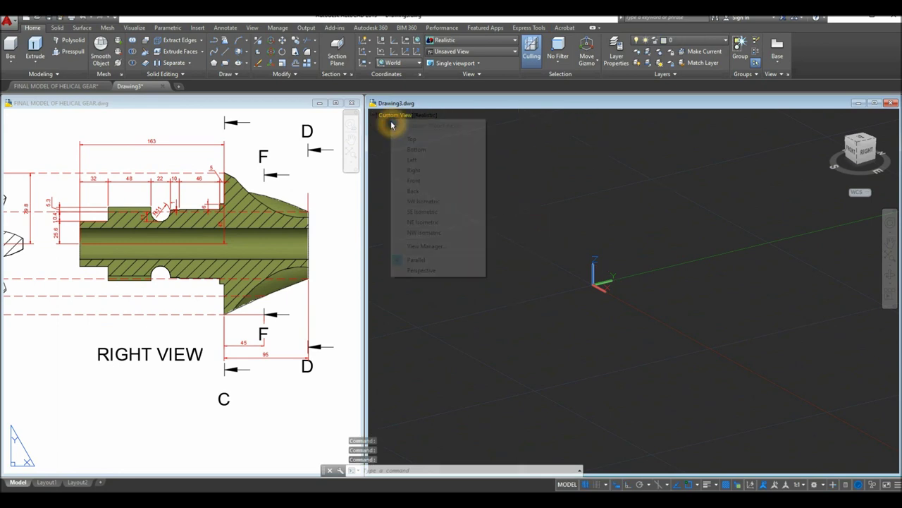
{"action": "left_click", "coordinate": [413, 169]}
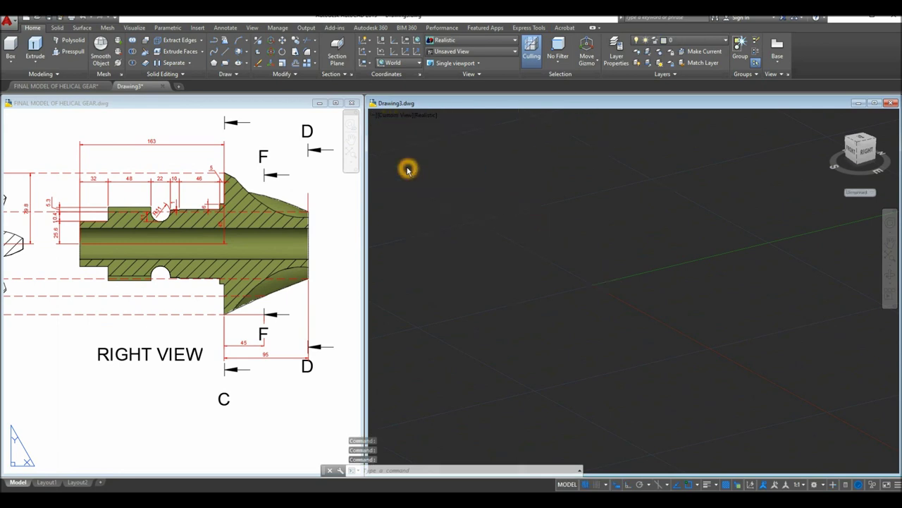
Turn on polar tracking and draw a vertical line 25.6 units long for the shaft's end, following the reference dimension
{"action": "left_click", "coordinate": [40, 337]}
{"action": "scroll", "coordinate": [81, 244], "scroll_direction": "up", "scroll_amount": 5}
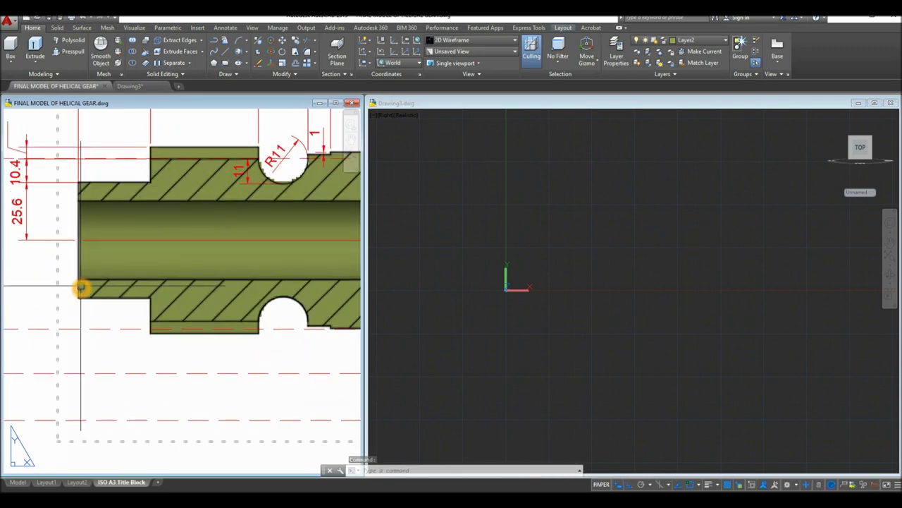
{"action": "scroll", "coordinate": [81, 287], "scroll_direction": "down", "scroll_amount": 2}
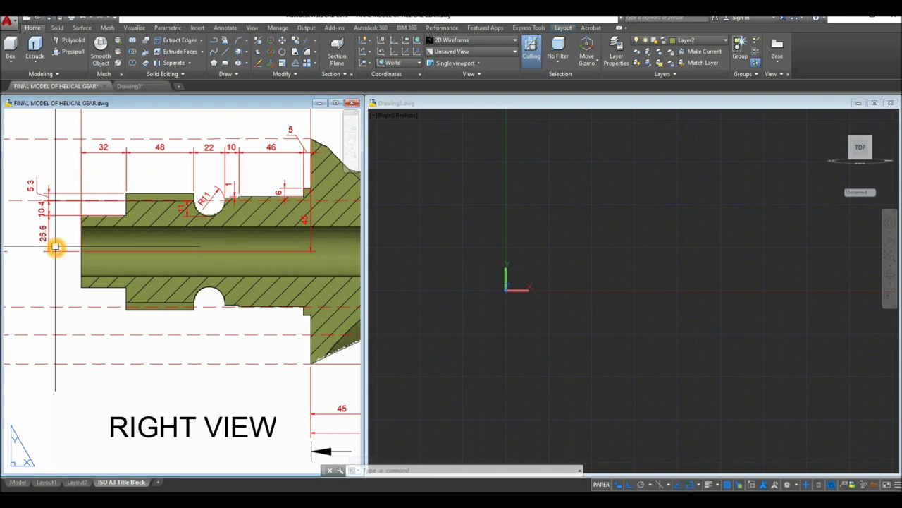
{"action": "left_click", "coordinate": [445, 275]}
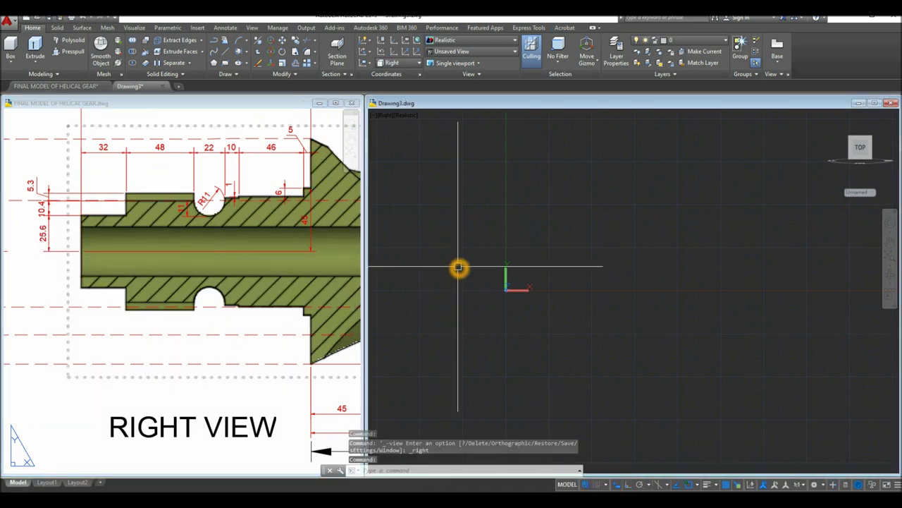
{"action": "type", "text": "l"}
{"action": "key", "text": "Return"}
{"action": "middle_click_drag", "start_coordinate": [584, 266], "coordinate": [494, 302]}
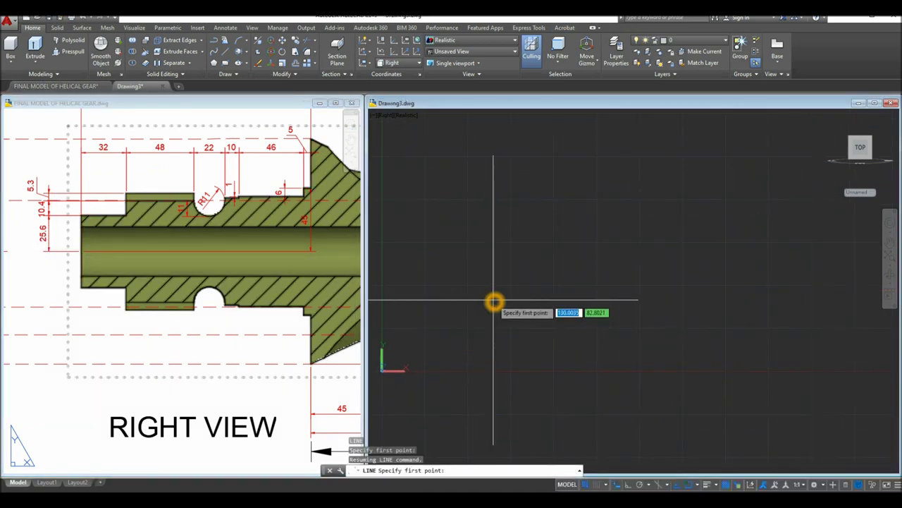
{"action": "left_click", "coordinate": [493, 300]}
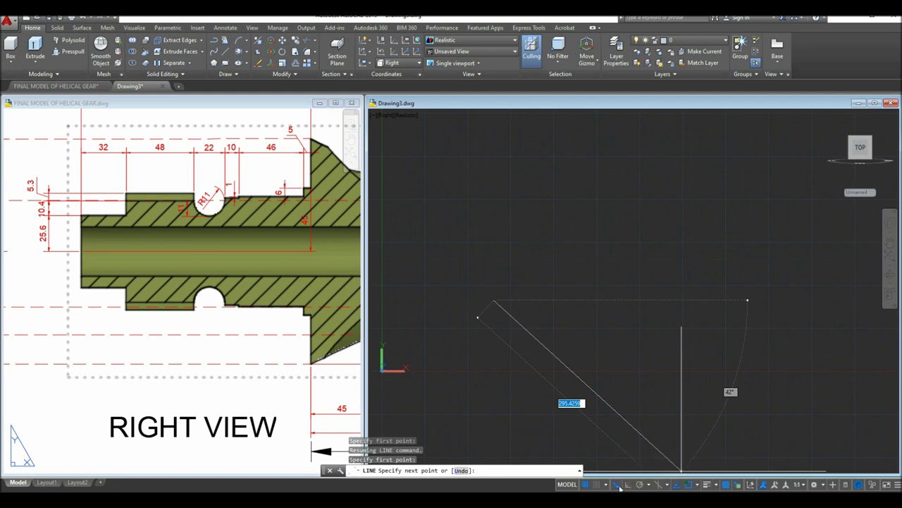
{"action": "left_click", "coordinate": [640, 485]}
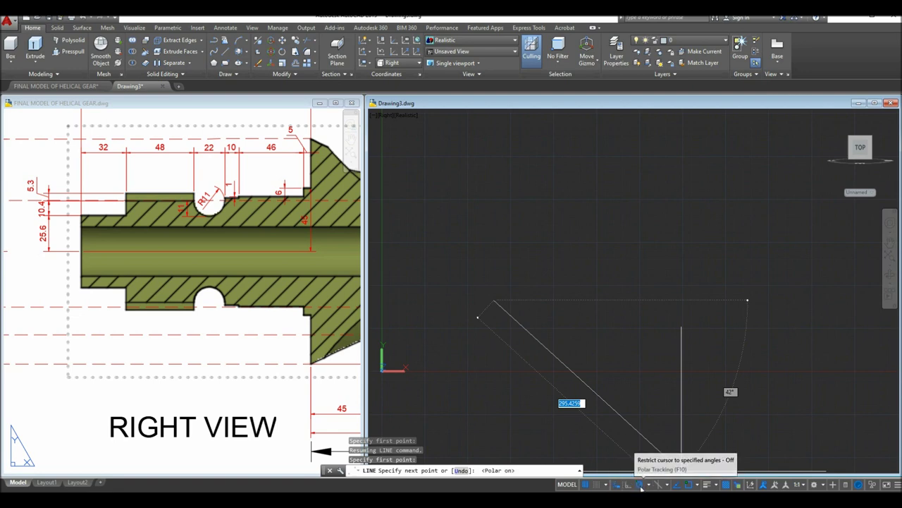
{"action": "left_click", "coordinate": [688, 485]}
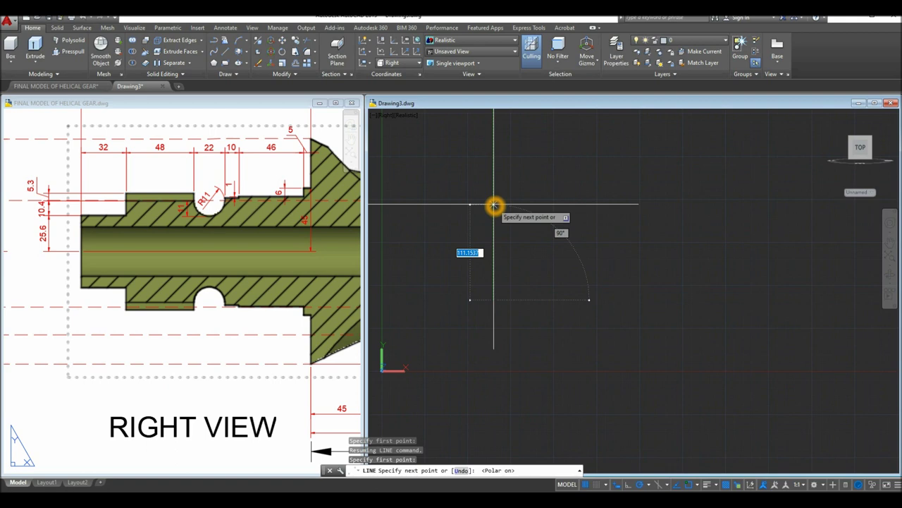
{"action": "key", "text": "Return"}
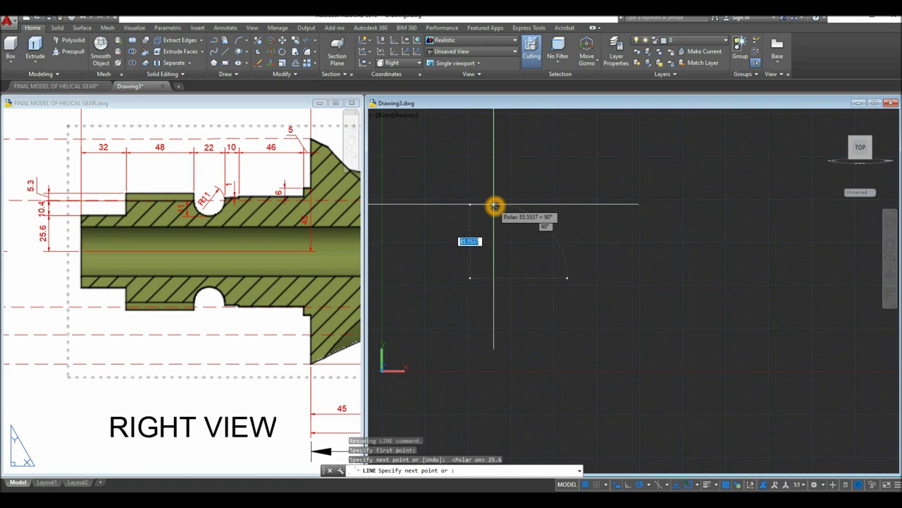
{"action": "right_click", "coordinate": [527, 224]}
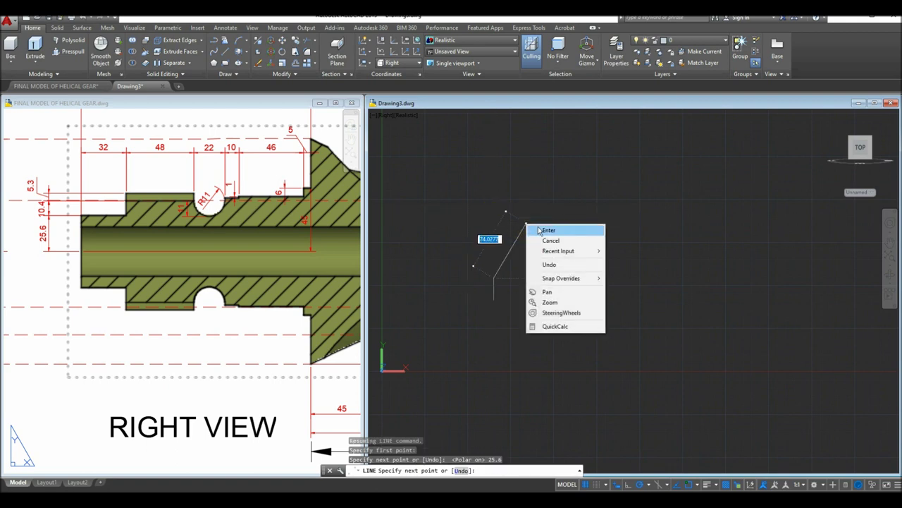
{"action": "left_click", "coordinate": [550, 230]}
Turn on Ortho mode and draw a 32-unit horizontal line toward the gear side from the vertical line's upper endpoint
{"action": "scroll", "coordinate": [477, 282], "scroll_direction": "up", "scroll_amount": 2}
{"action": "scroll", "coordinate": [508, 284], "scroll_direction": "up", "scroll_amount": 2}
{"action": "middle_click_drag", "start_coordinate": [496, 284], "coordinate": [429, 272]}
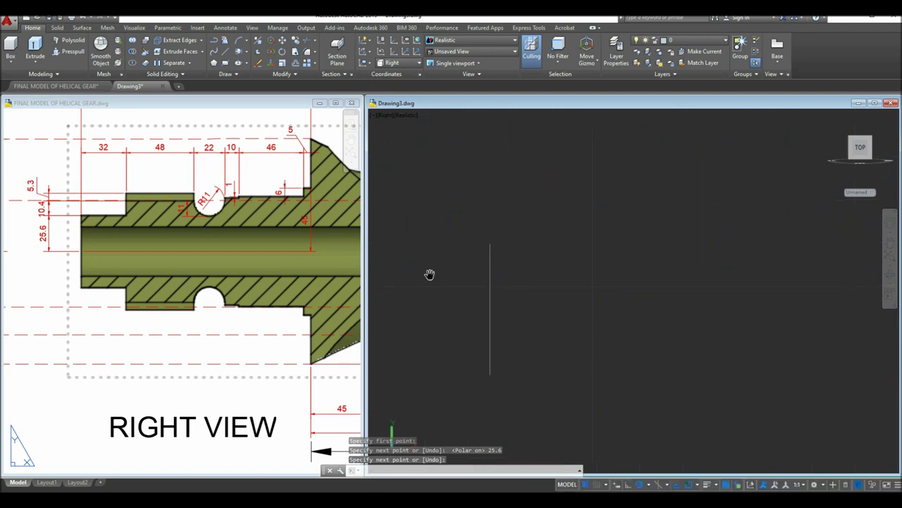
{"action": "left_click", "coordinate": [632, 486]}
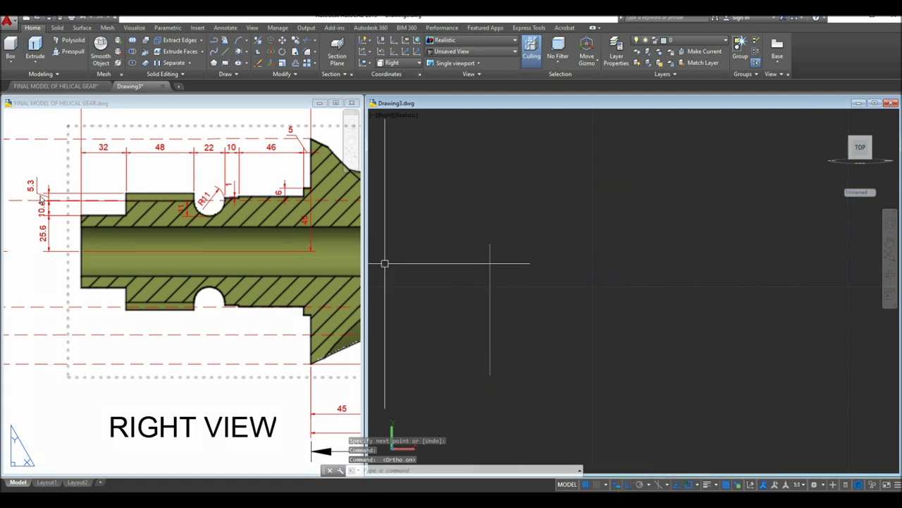
{"action": "left_click", "coordinate": [421, 199]}
{"action": "key", "text": "Escape"}
{"action": "key", "text": "Return"}
{"action": "left_click", "coordinate": [490, 245]}
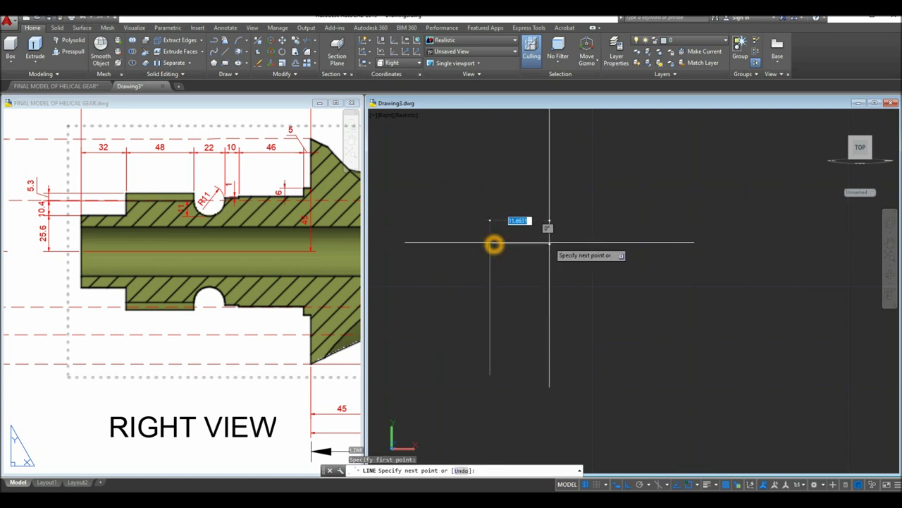
{"action": "key", "text": "Return"}
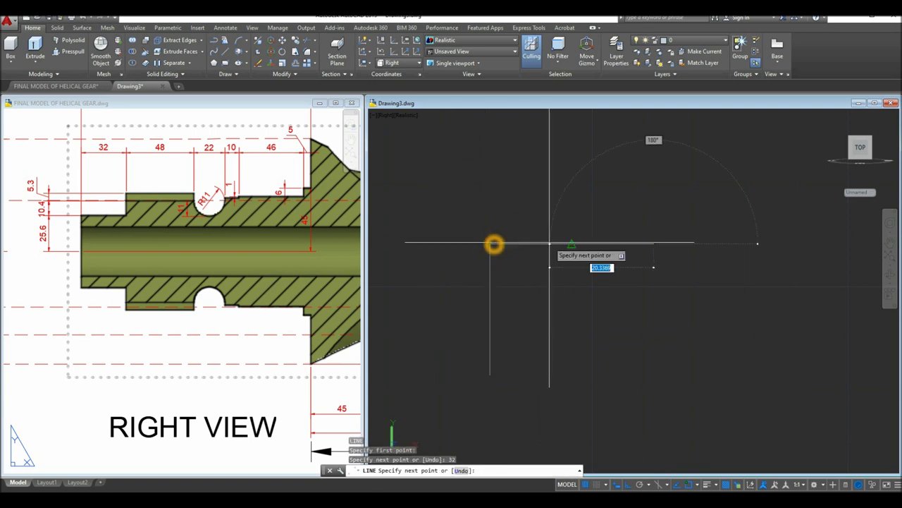
{"action": "right_click", "coordinate": [606, 217]}
{"action": "left_click", "coordinate": [619, 222]}
Draw a 10.4-unit vertical line upward from the free end of the 32-unit horizontal line, following the reference dimension
{"action": "scroll", "coordinate": [619, 224], "scroll_direction": "down", "scroll_amount": 2}
{"action": "middle_click_drag", "start_coordinate": [619, 224], "coordinate": [521, 249]}
{"action": "left_click", "coordinate": [132, 229]}
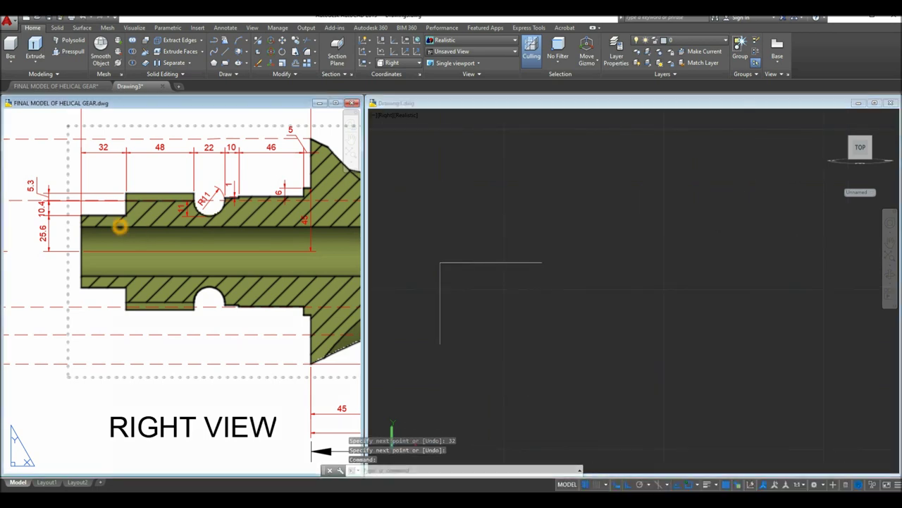
{"action": "scroll", "coordinate": [127, 215], "scroll_direction": "up", "scroll_amount": 4}
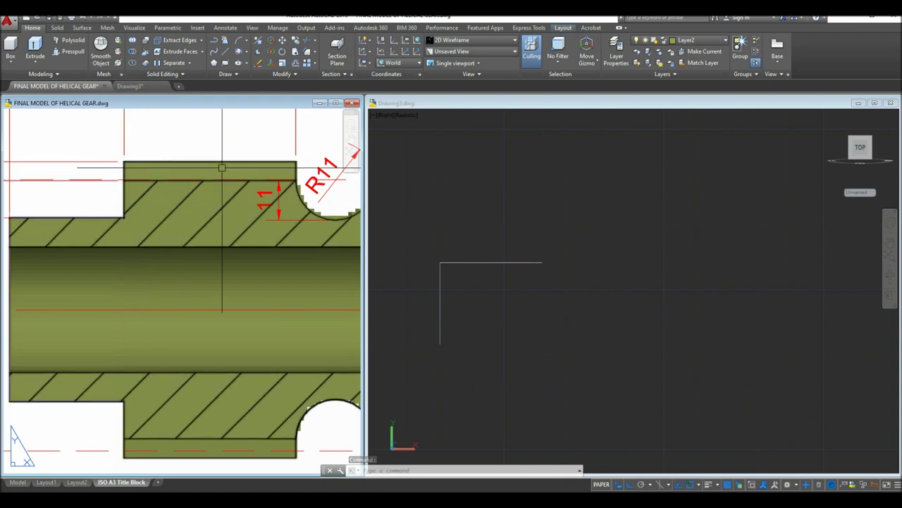
{"action": "scroll", "coordinate": [152, 172], "scroll_direction": "down", "scroll_amount": 5}
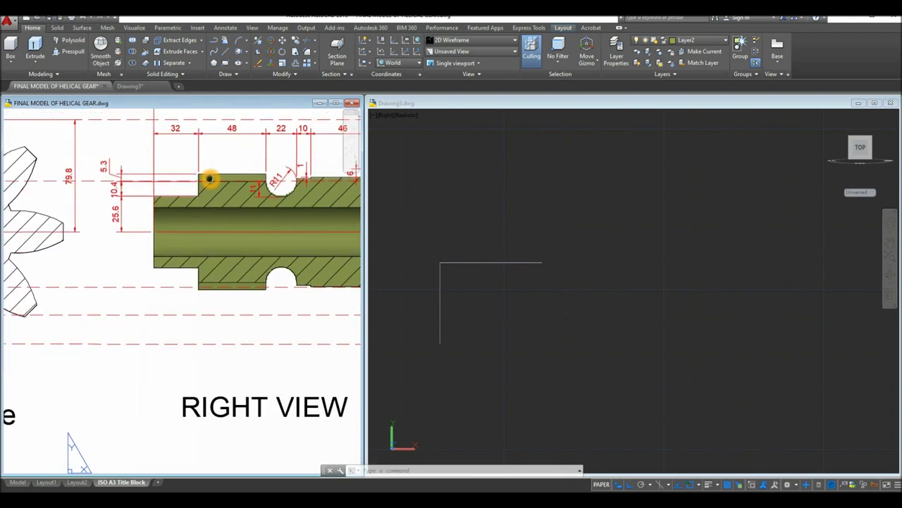
{"action": "scroll", "coordinate": [205, 179], "scroll_direction": "up", "scroll_amount": 3}
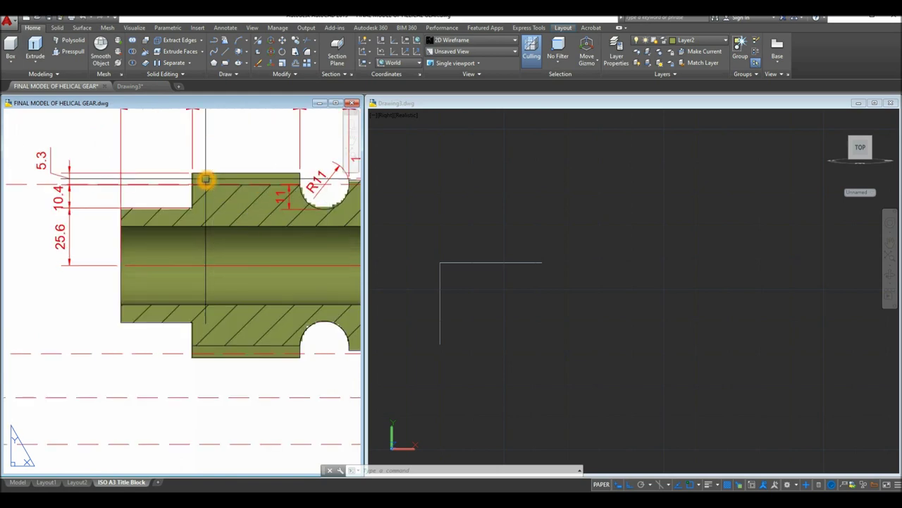
{"action": "left_click", "coordinate": [456, 210]}
{"action": "key", "text": "Return"}
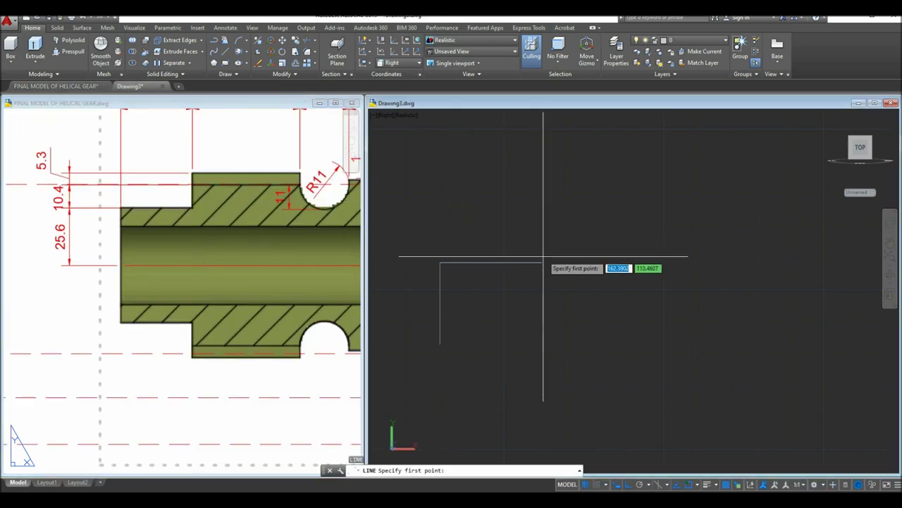
{"action": "left_click", "coordinate": [541, 263]}
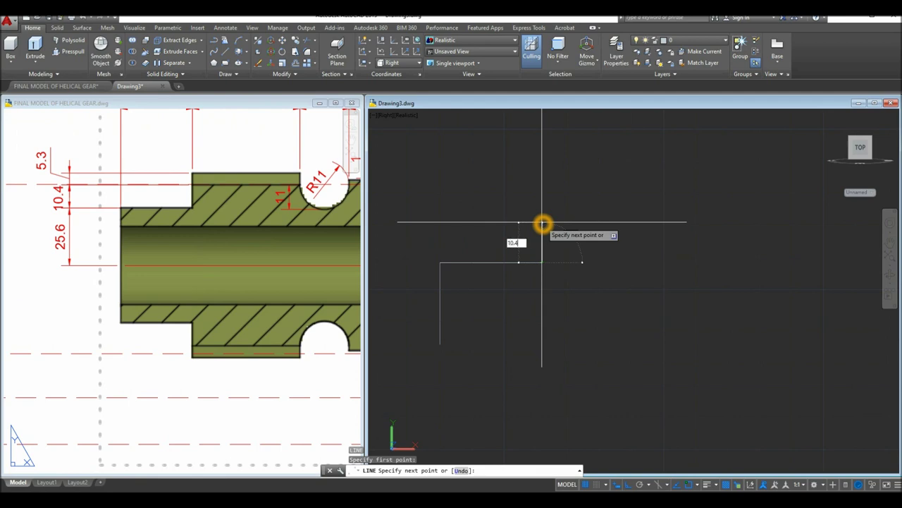
{"action": "key", "text": "Return"}
{"action": "right_click", "coordinate": [554, 219]}
{"action": "left_click", "coordinate": [576, 227]}
Draw a 48-unit horizontal line toward the gear side from the upper end of the 10.4-unit line
{"action": "left_click", "coordinate": [313, 268]}
{"action": "middle_click_drag", "start_coordinate": [312, 275], "coordinate": [296, 316]}
{"action": "left_click", "coordinate": [561, 232]}
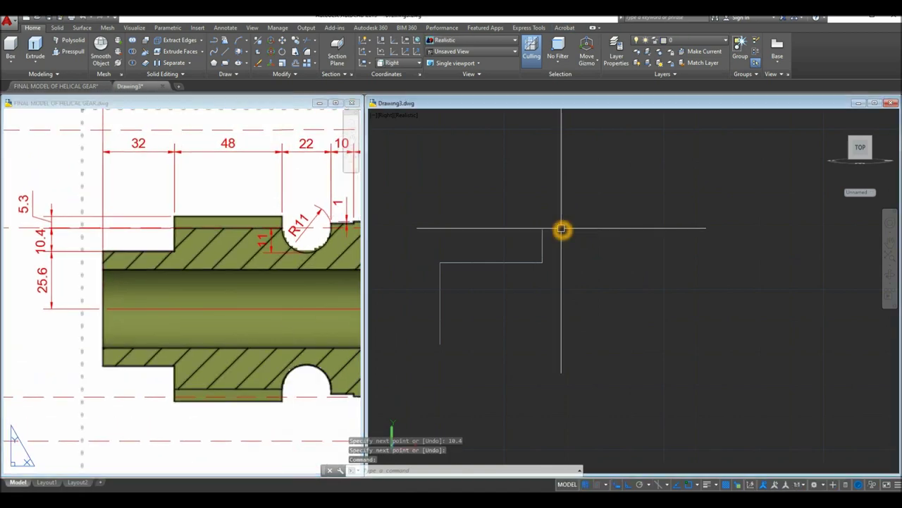
{"action": "type", "text": "l"}
{"action": "key", "text": "Return"}
{"action": "left_click", "coordinate": [548, 231]}
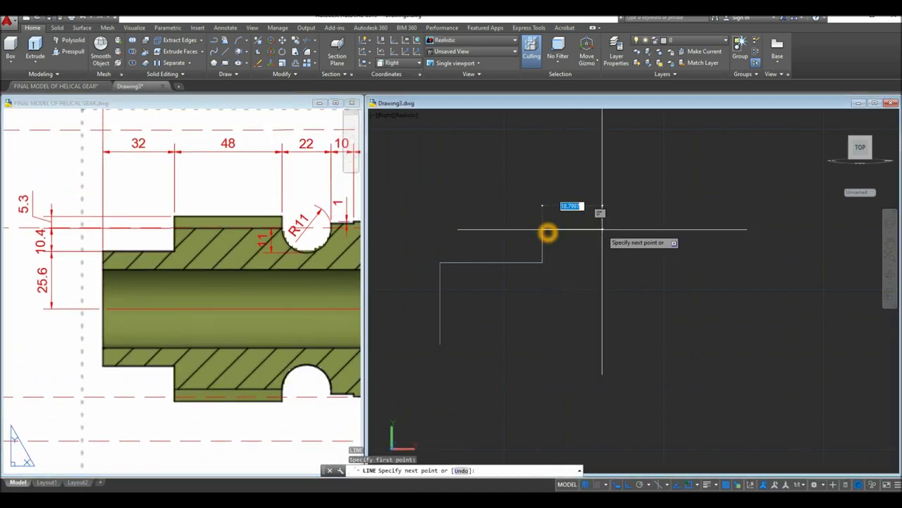
{"action": "type", "text": "48"}
{"action": "key", "text": "Return"}
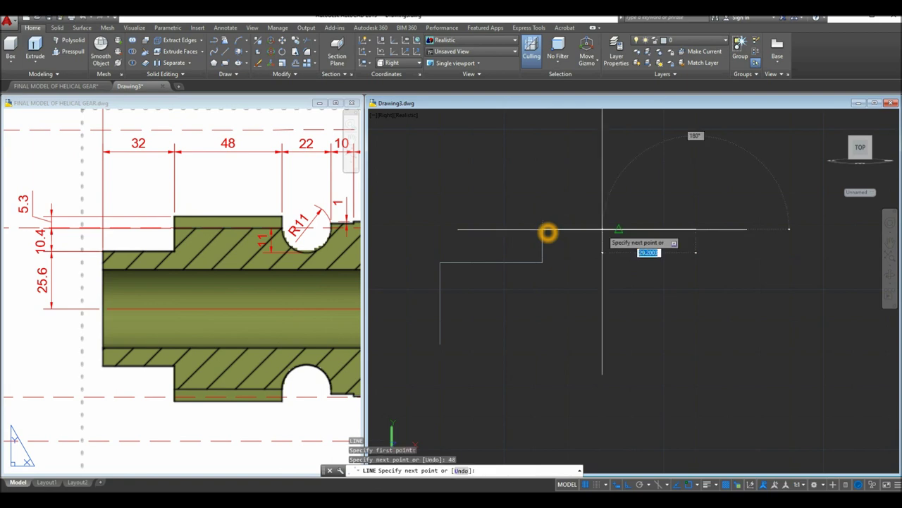
Continue the profile with an 11-unit line downward and a 22-unit horizontal line toward the gear side
{"action": "scroll", "coordinate": [613, 233], "scroll_direction": "down", "scroll_amount": 1}
{"action": "middle_click_drag", "start_coordinate": [608, 240], "coordinate": [544, 244]}
{"action": "key", "text": "Escape"}
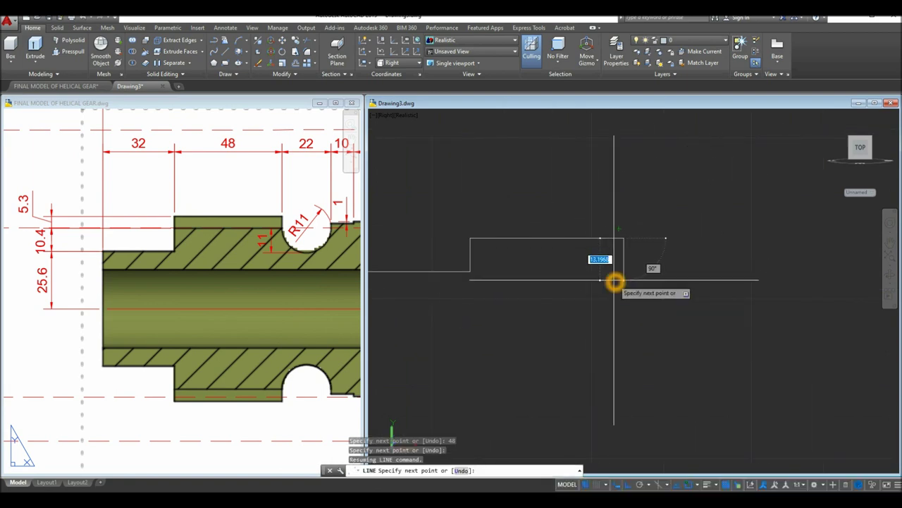
{"action": "type", "text": "11"}
{"action": "key", "text": "Return"}
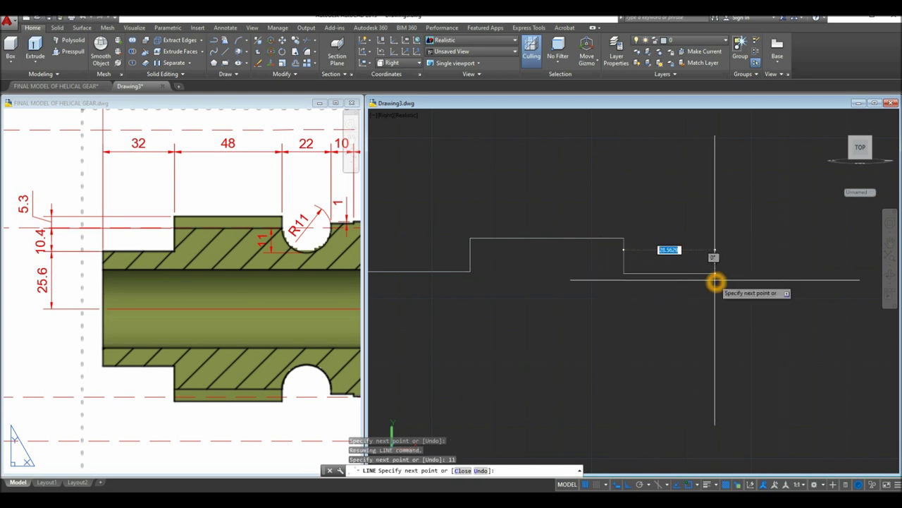
{"action": "key", "text": "Return"}
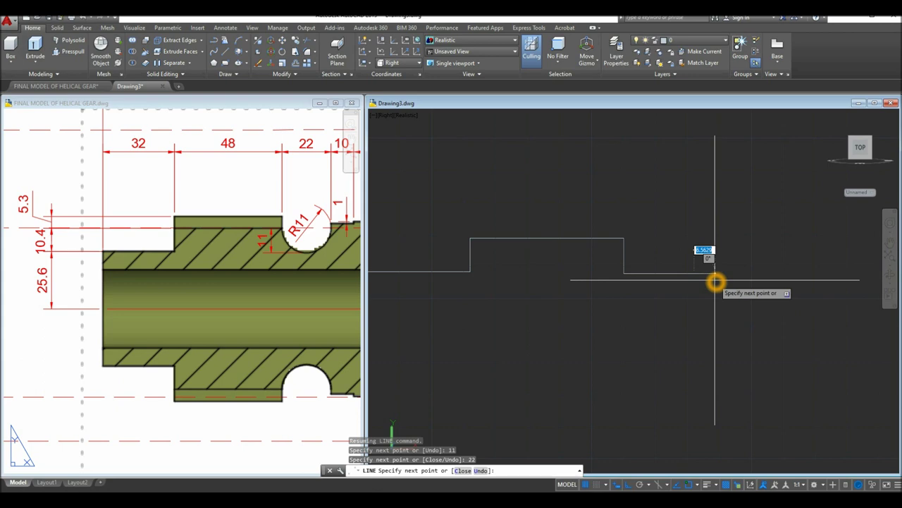
{"action": "right_click", "coordinate": [725, 269]}
{"action": "left_click", "coordinate": [742, 276]}
Examine the reference right view's R11 groove dimensions, its centre axis and the overall length of the shaft section
{"action": "left_click", "coordinate": [223, 284]}
{"action": "mouse_move", "coordinate": [245, 282]}
{"action": "middle_mouse_down"}
{"action": "mouse_move", "coordinate": [142, 285]}
{"action": "mouse_move", "coordinate": [144, 264]}
{"action": "middle_mouse_up"}
{"action": "left_click", "coordinate": [142, 258]}
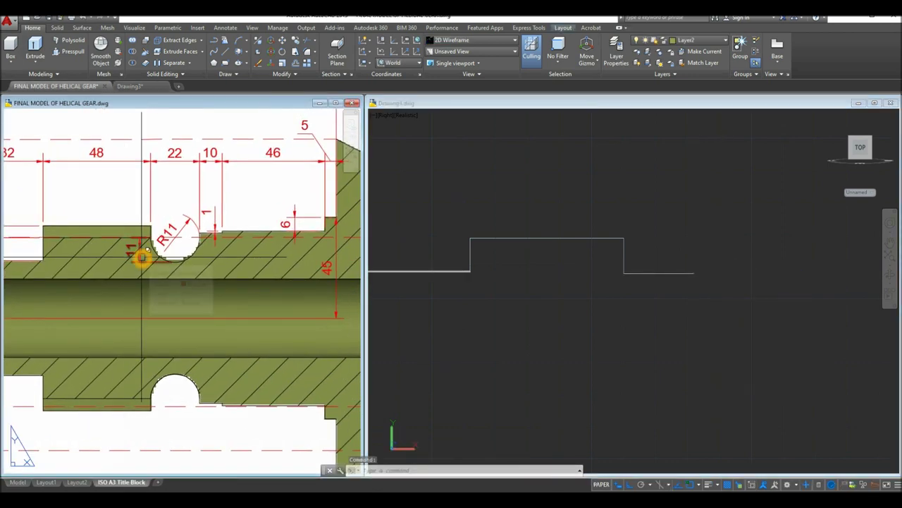
{"action": "left_click", "coordinate": [147, 240]}
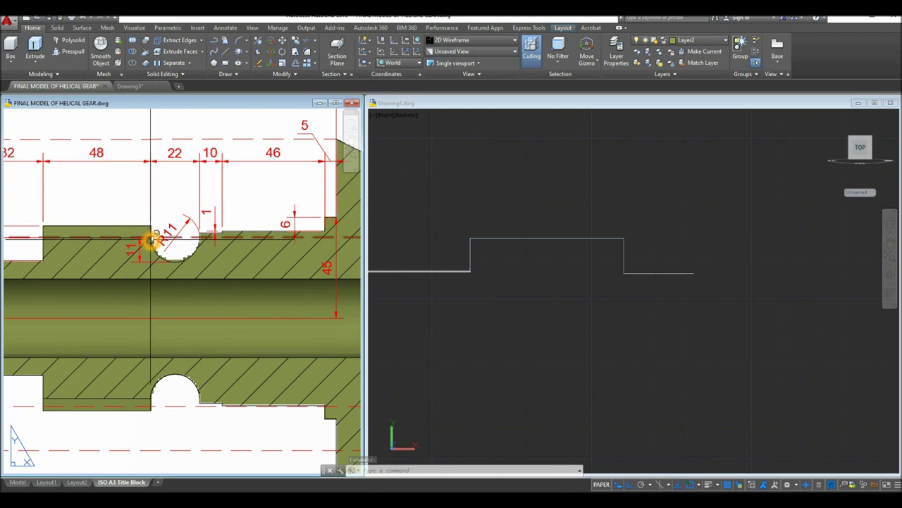
{"action": "left_click", "coordinate": [177, 161]}
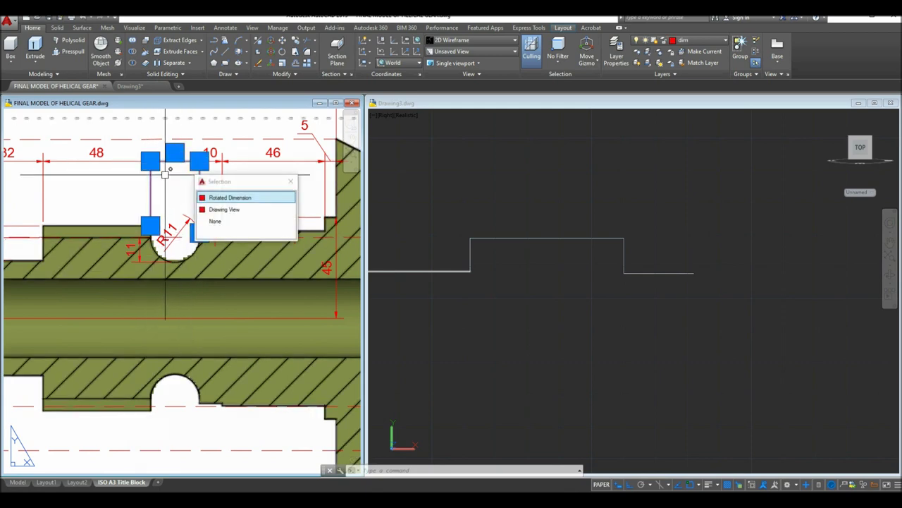
{"action": "left_click", "coordinate": [519, 292]}
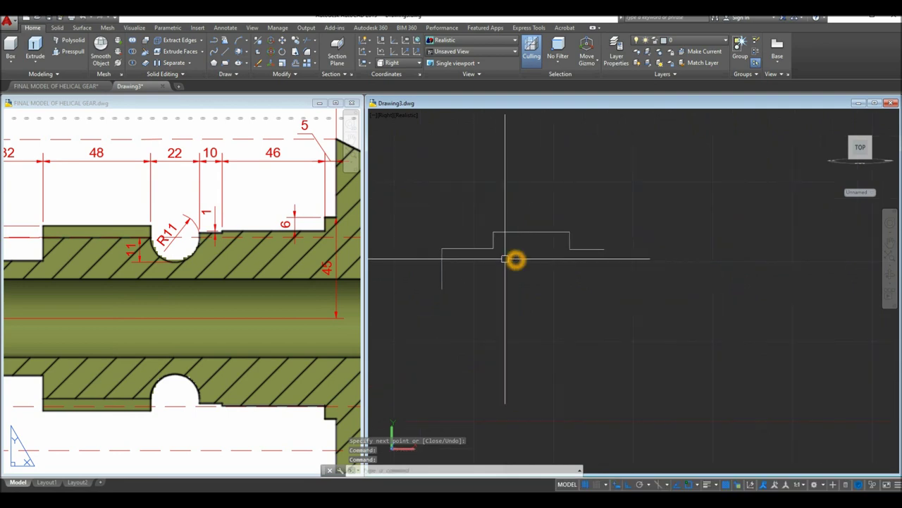
{"action": "left_click", "coordinate": [263, 296]}
{"action": "scroll", "coordinate": [253, 251], "scroll_direction": "down", "scroll_amount": 4}
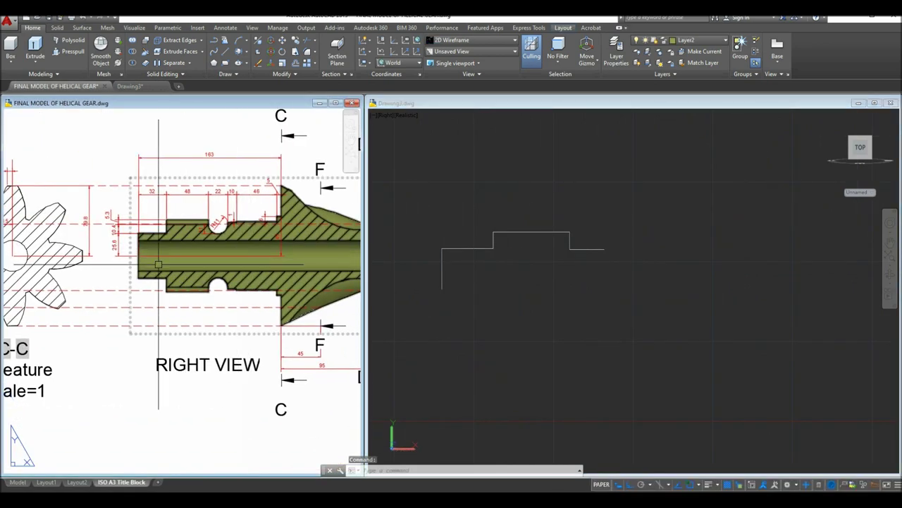
{"action": "scroll", "coordinate": [134, 243], "scroll_direction": "up", "scroll_amount": 5}
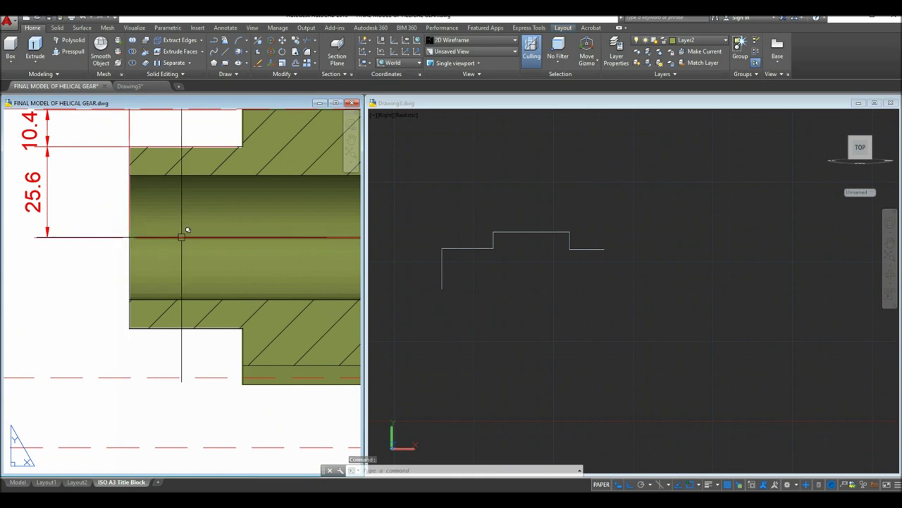
{"action": "scroll", "coordinate": [181, 237], "scroll_direction": "down", "scroll_amount": 3}
{"action": "middle_click_drag", "start_coordinate": [181, 237], "coordinate": [57, 246]}
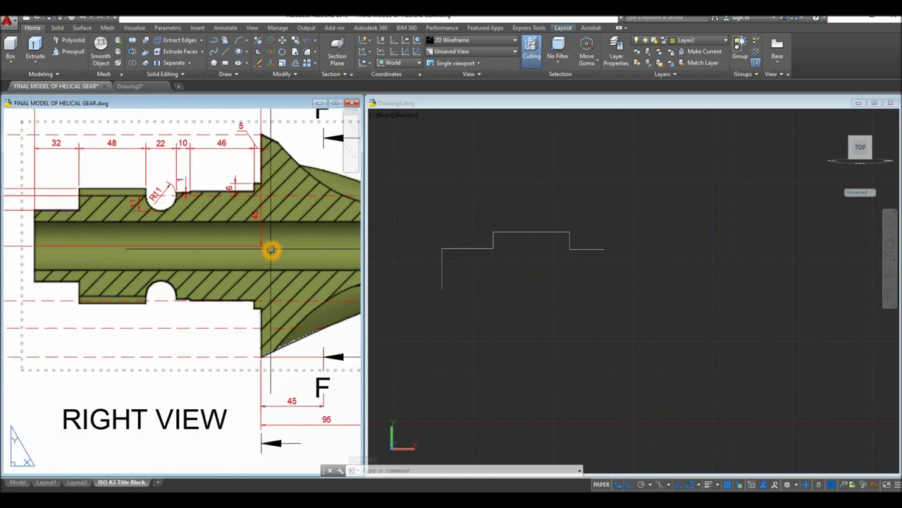
{"action": "middle_click_drag", "start_coordinate": [252, 243], "coordinate": [253, 290]}
Draw a 163-unit horizontal line from the lower end of the 25.6-unit line, followed by a 45-unit vertical line upward
{"action": "left_click", "coordinate": [475, 311]}
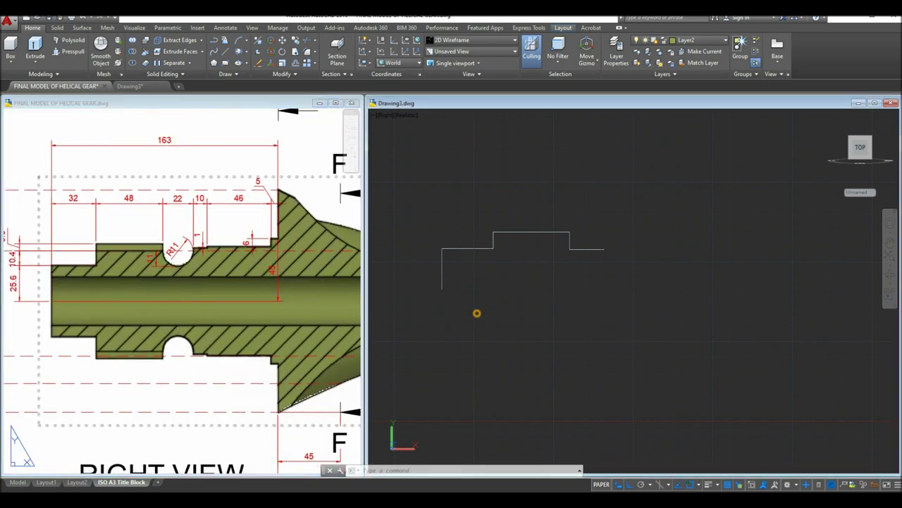
{"action": "type", "text": "l"}
{"action": "key", "text": "Return"}
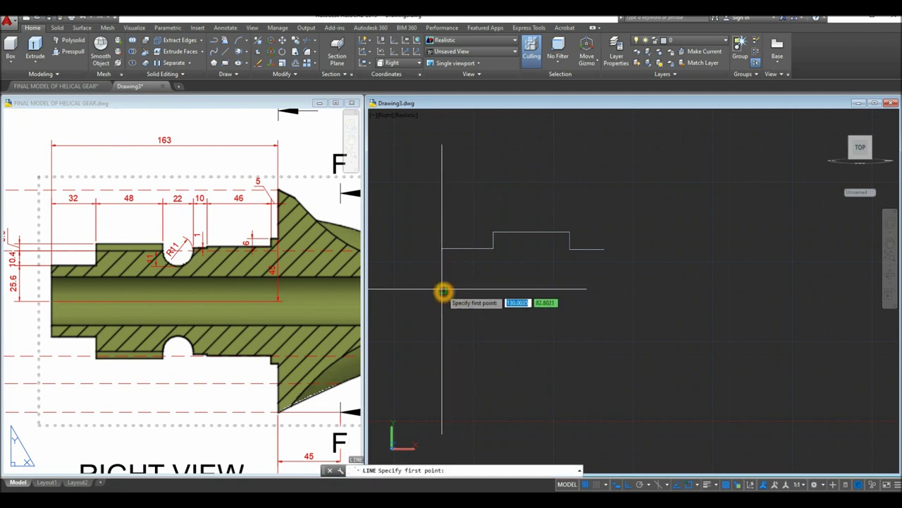
{"action": "left_click", "coordinate": [442, 289]}
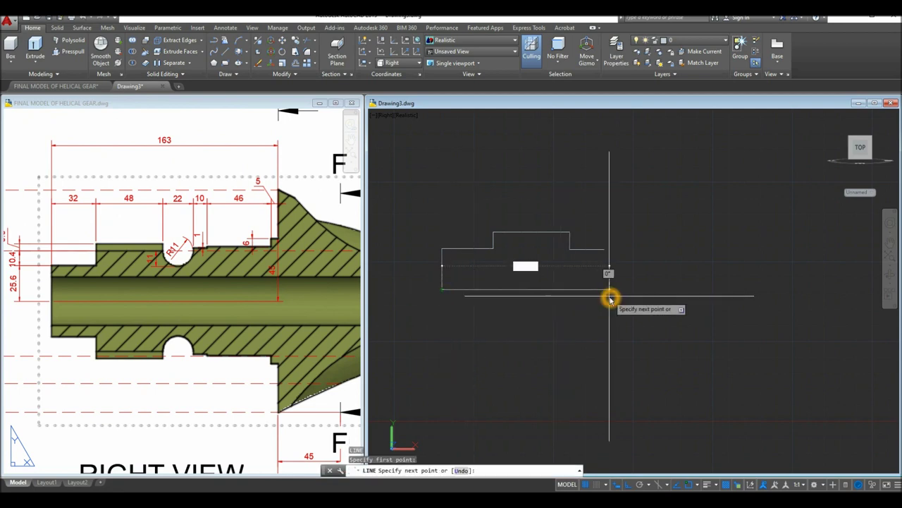
{"action": "key", "text": "Return"}
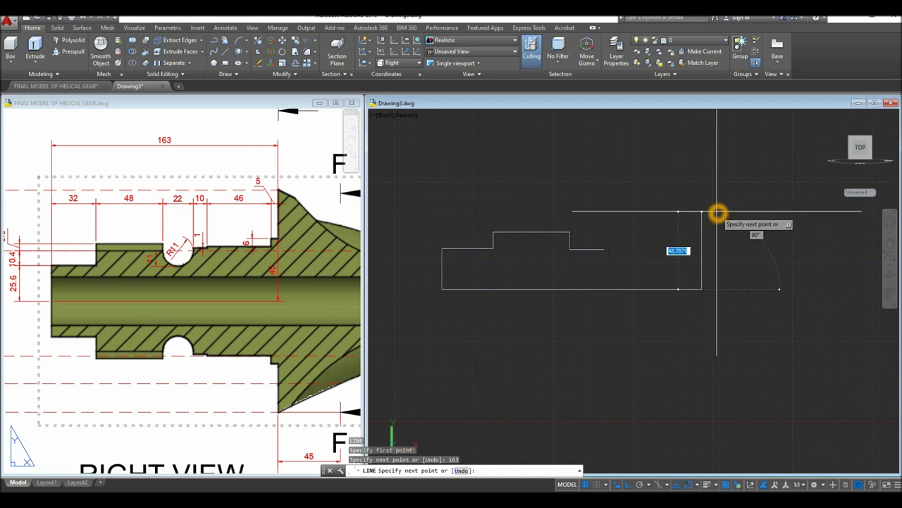
{"action": "type", "text": "45"}
{"action": "key", "text": "Return"}
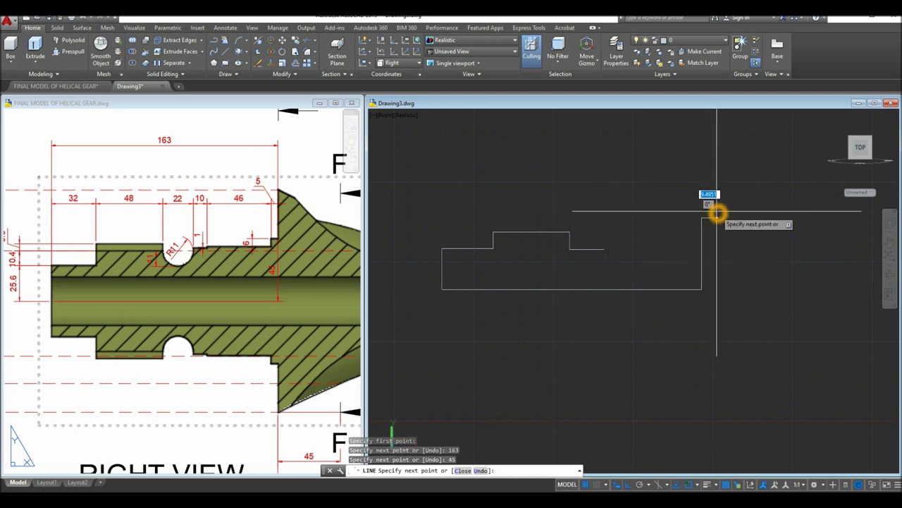
{"action": "right_click", "coordinate": [731, 172]}
{"action": "left_click", "coordinate": [746, 172]}
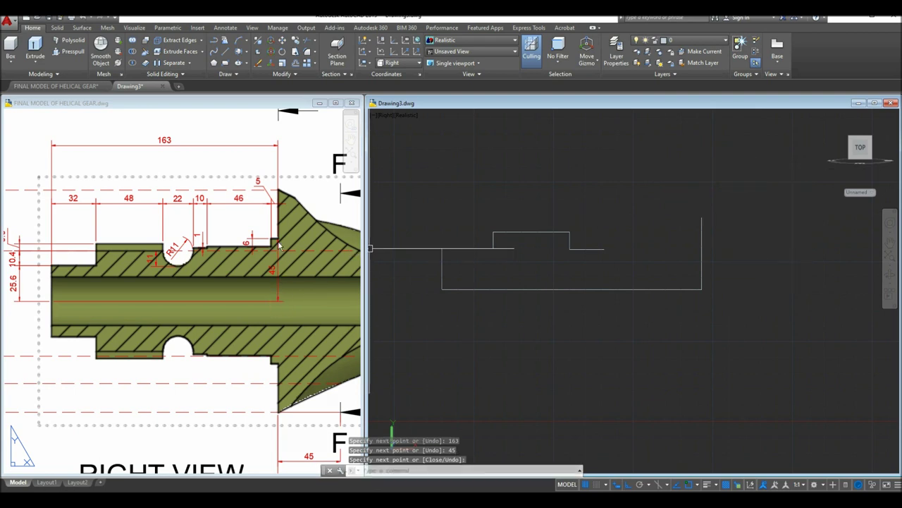
From the upper end of the 45-unit line, draw a 5-unit horizontal line back toward the shaft end and a 6-unit line downward
{"action": "left_click", "coordinate": [649, 262]}
{"action": "type", "text": "l"}
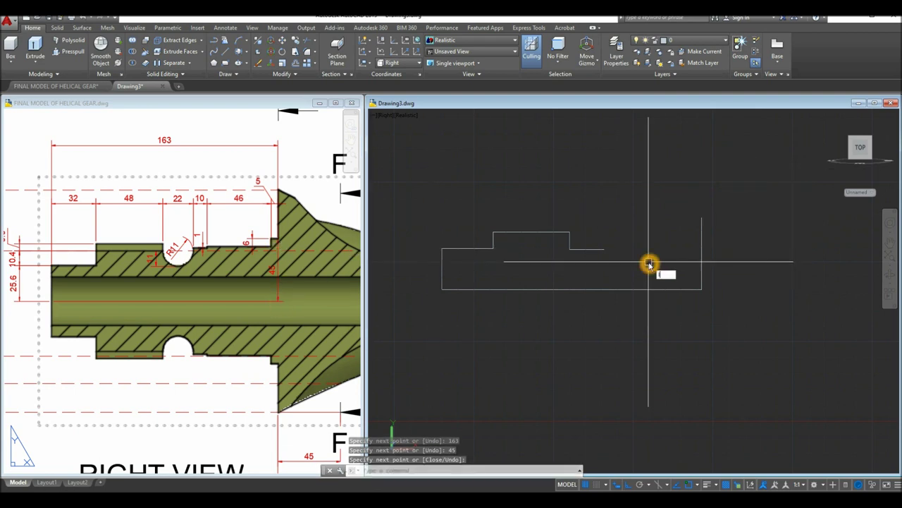
{"action": "key", "text": "Return"}
{"action": "left_click", "coordinate": [701, 219]}
{"action": "type", "text": "15"}
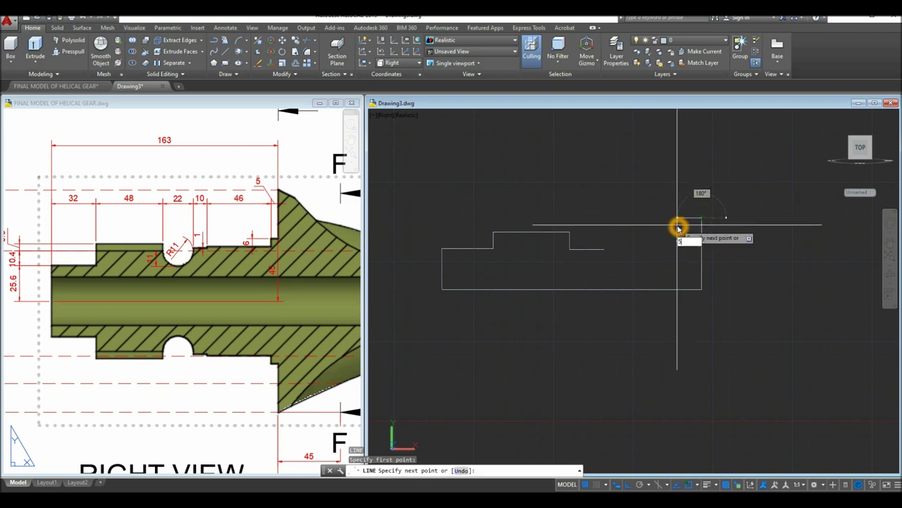
{"action": "key", "text": "Return"}
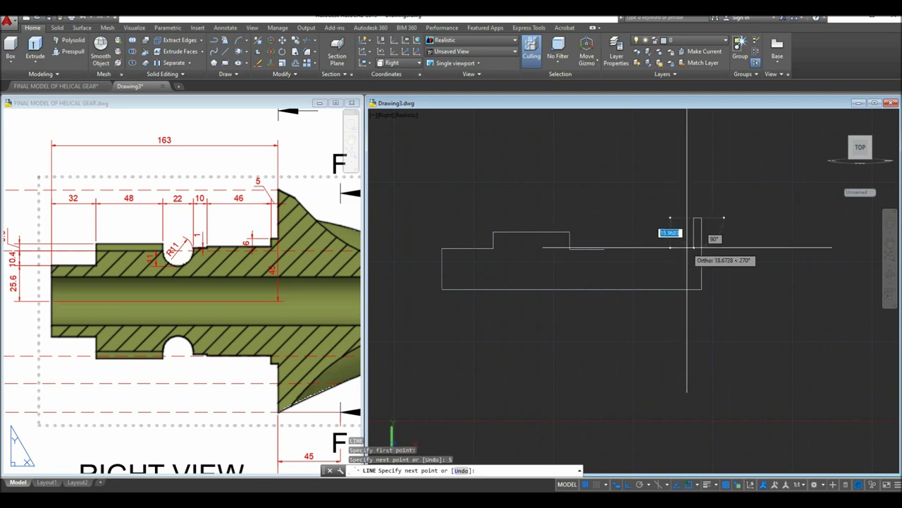
{"action": "type", "text": "6"}
{"action": "key", "text": "Return"}
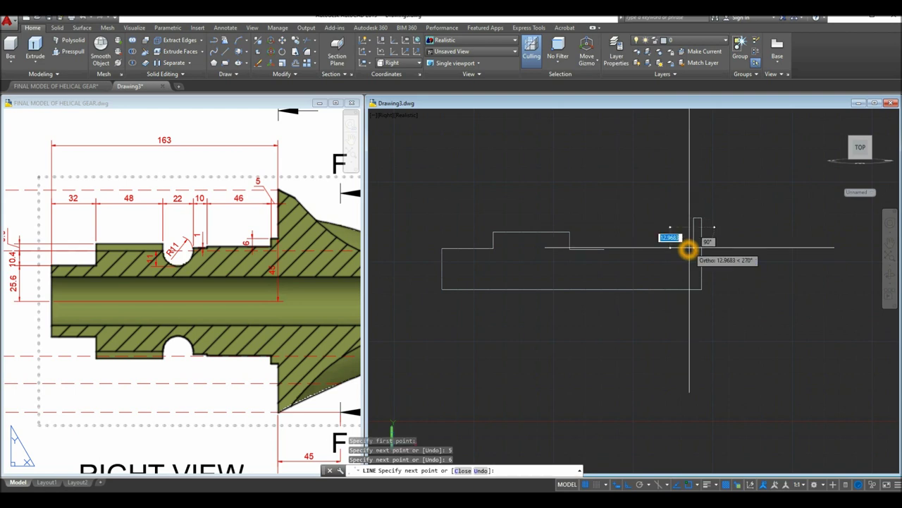
{"action": "scroll", "coordinate": [687, 248], "scroll_direction": "up", "scroll_amount": 5}
{"action": "right_click", "coordinate": [682, 234]}
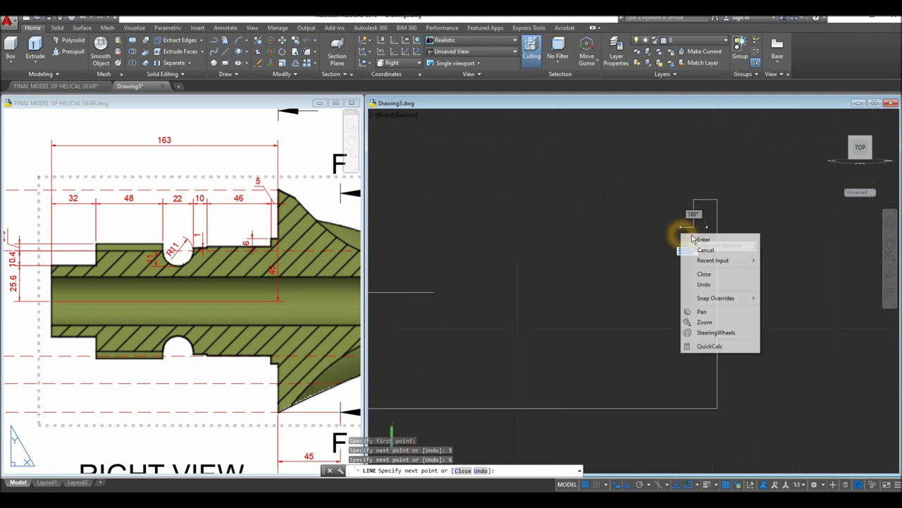
{"action": "left_click", "coordinate": [703, 240]}
Draw a 46-unit horizontal line from the lower end of the 6-unit line toward the shaft end
{"action": "left_click", "coordinate": [264, 238]}
{"action": "scroll", "coordinate": [264, 237], "scroll_direction": "up", "scroll_amount": 4}
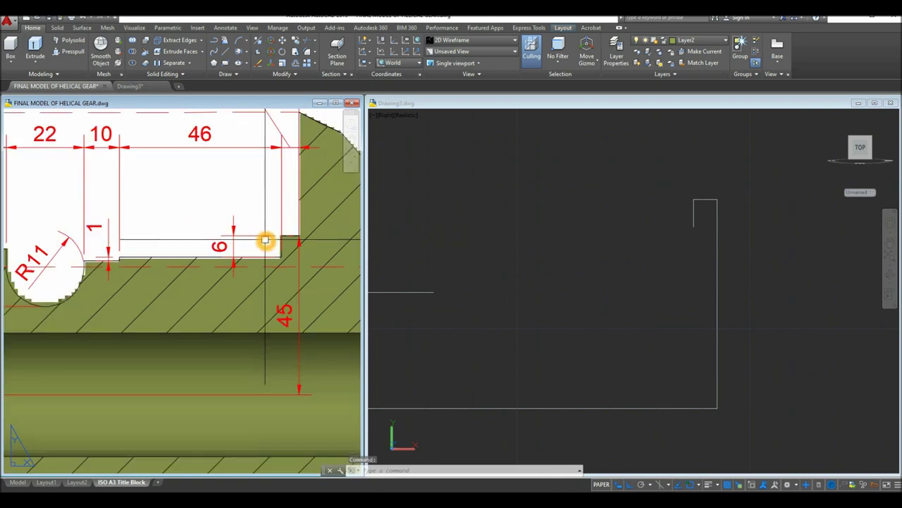
{"action": "left_click", "coordinate": [233, 243]}
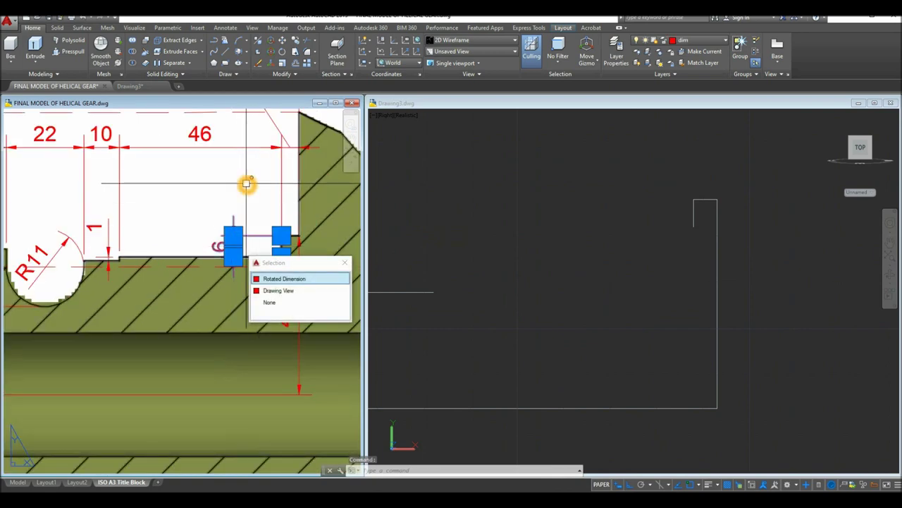
{"action": "key", "text": "Escape"}
{"action": "left_click", "coordinate": [528, 209]}
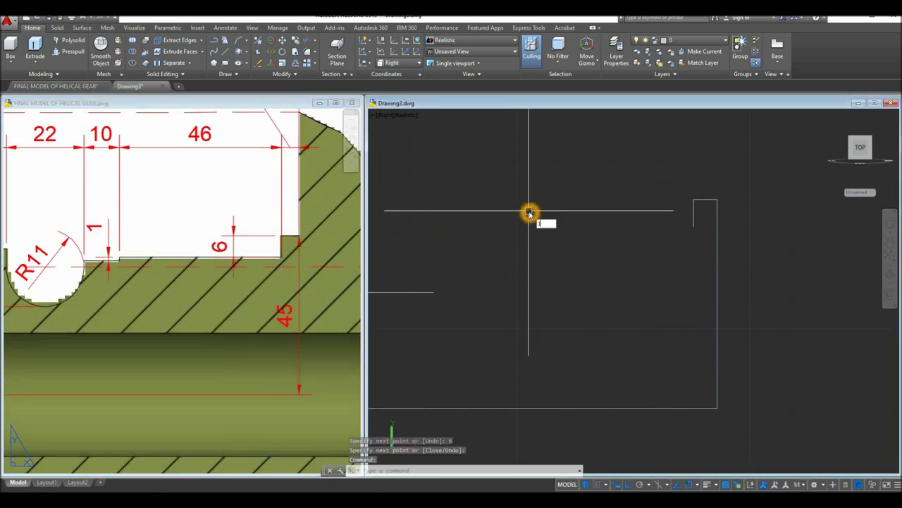
{"action": "key", "text": "Return"}
{"action": "left_click", "coordinate": [695, 227]}
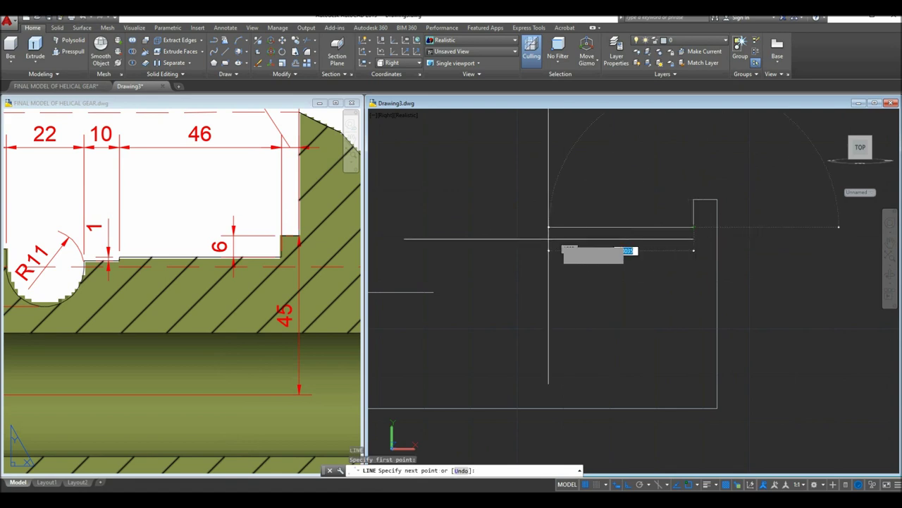
{"action": "left_click", "coordinate": [542, 240]}
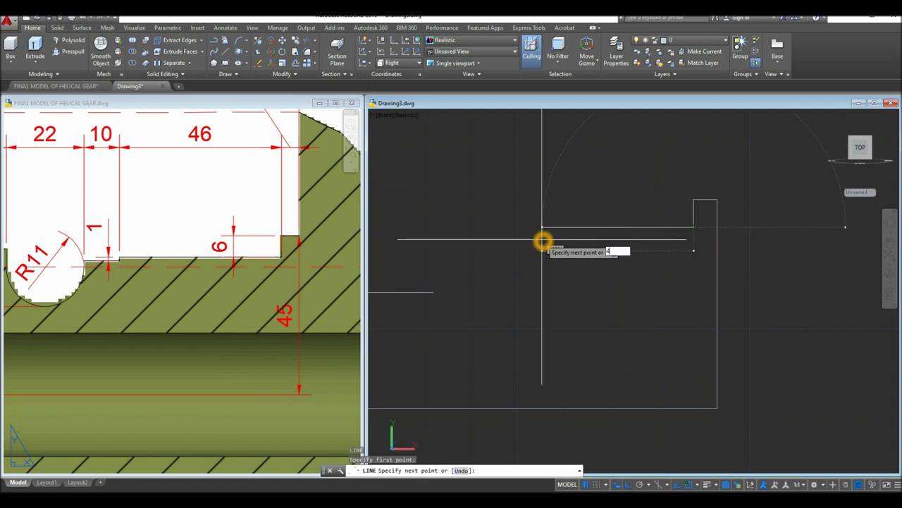
{"action": "key", "text": "Return"}
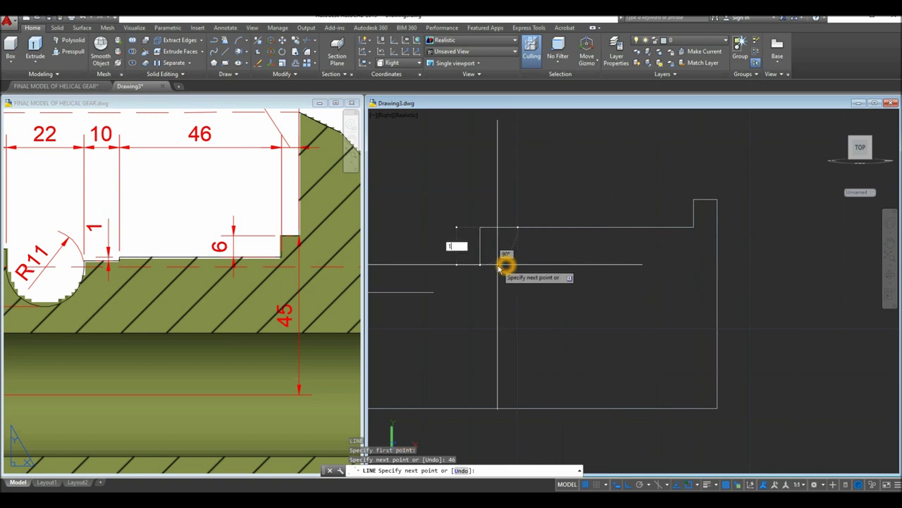
Continue with a 1-unit line downward and a 10-unit horizontal line, closing vertically onto the end of the 22-unit groove floor
{"action": "key", "text": "Return"}
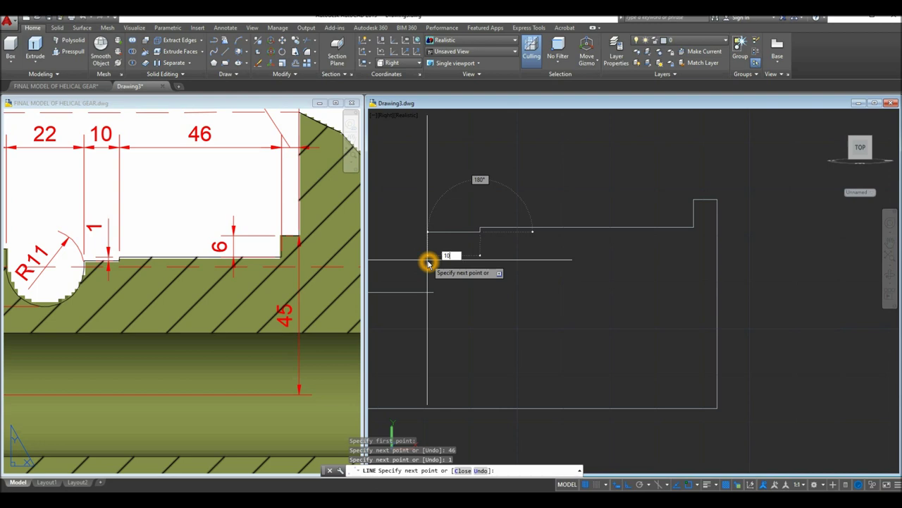
{"action": "type", "text": "10"}
{"action": "key", "text": "Return"}
{"action": "left_click", "coordinate": [432, 291]}
{"action": "left_click", "coordinate": [467, 268]}
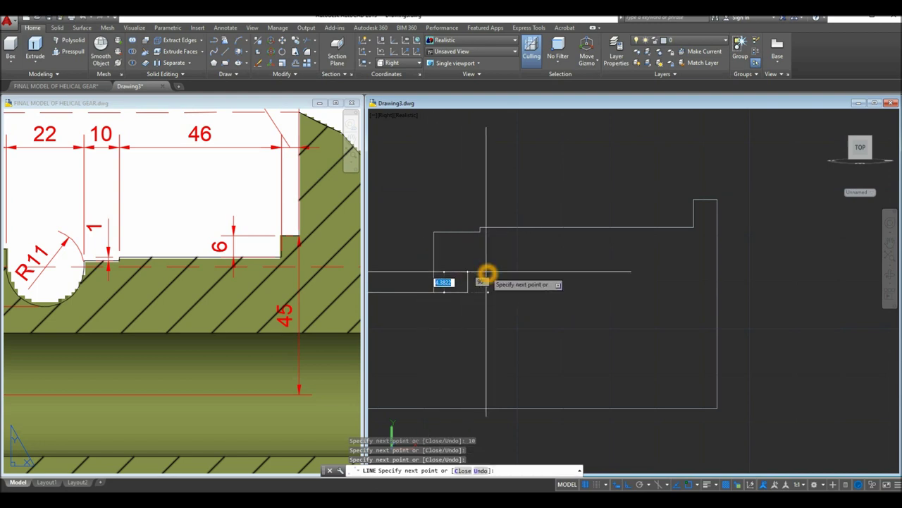
{"action": "key", "text": "BackSpace"}
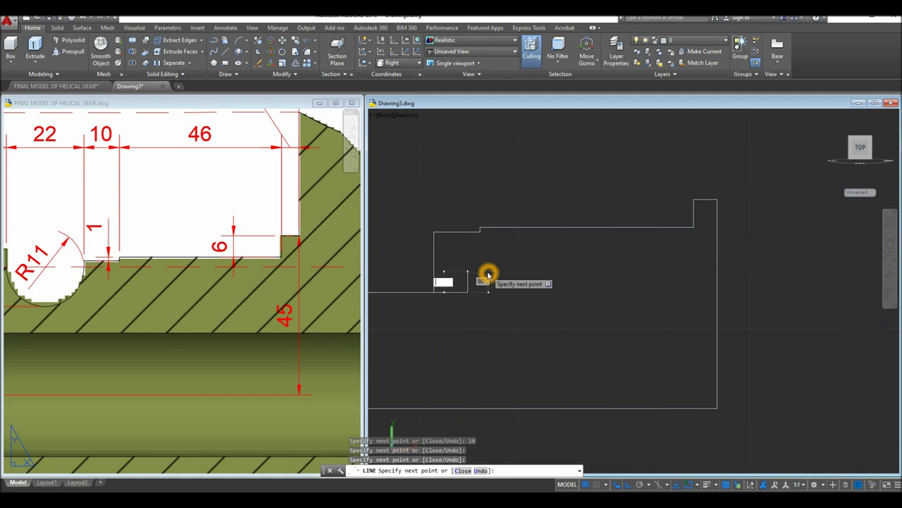
{"action": "key", "text": "Escape"}
{"action": "key", "text": "Escape"}
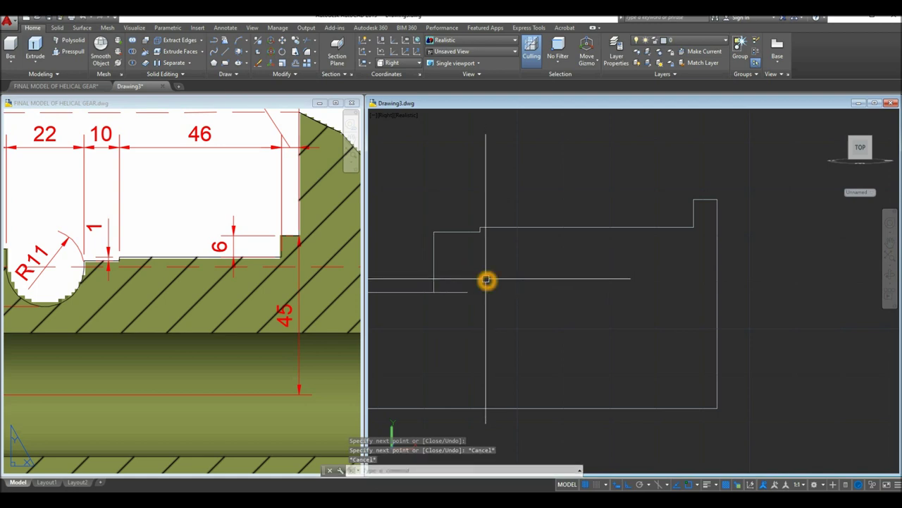
{"action": "left_click", "coordinate": [466, 291]}
{"action": "key", "text": "Delete"}
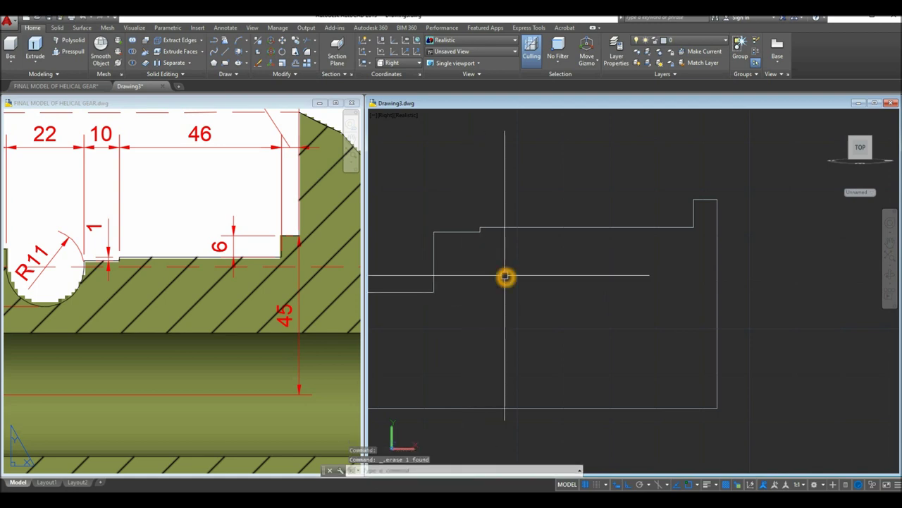
{"action": "scroll", "coordinate": [492, 289], "scroll_direction": "down", "scroll_amount": 4}
{"action": "scroll", "coordinate": [497, 286], "scroll_direction": "down", "scroll_amount": 2}
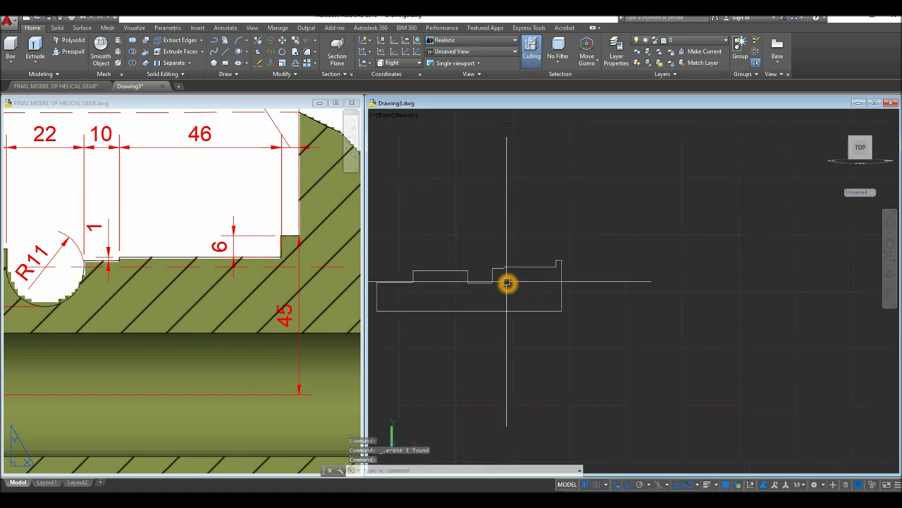
{"action": "left_click", "coordinate": [151, 292]}
{"action": "middle_click_drag", "start_coordinate": [151, 292], "coordinate": [255, 291]}
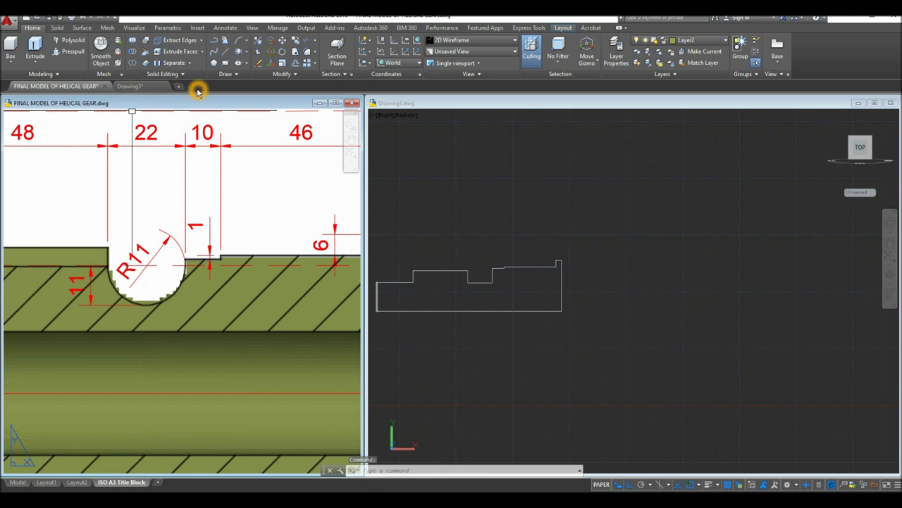
{"action": "left_click", "coordinate": [247, 54]}
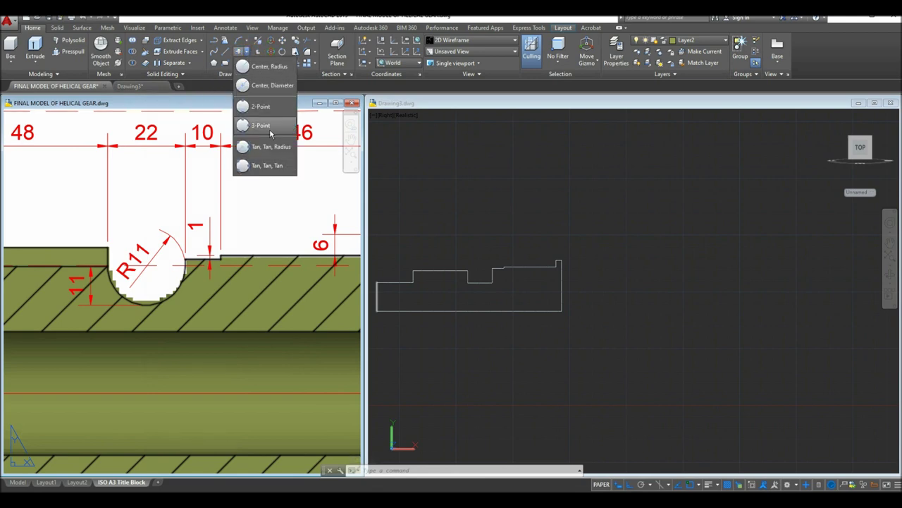
{"action": "left_click", "coordinate": [275, 168]}
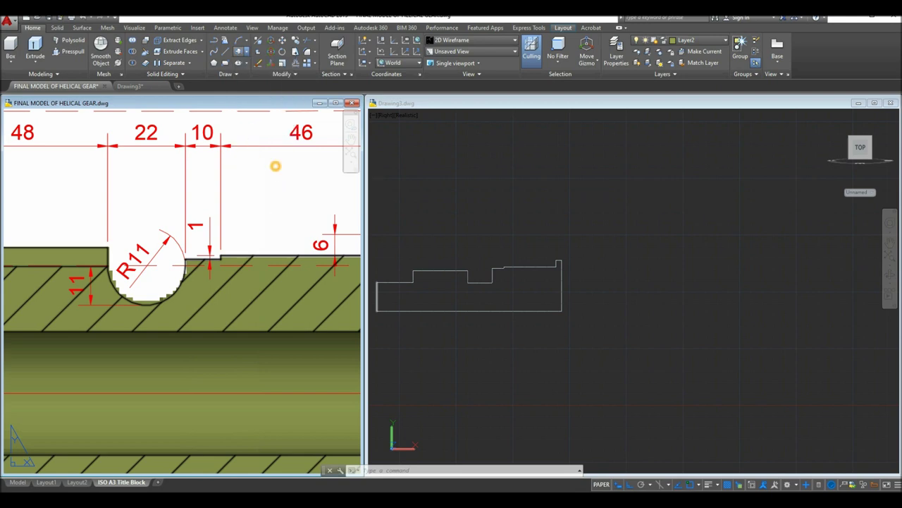
{"action": "left_click", "coordinate": [481, 306]}
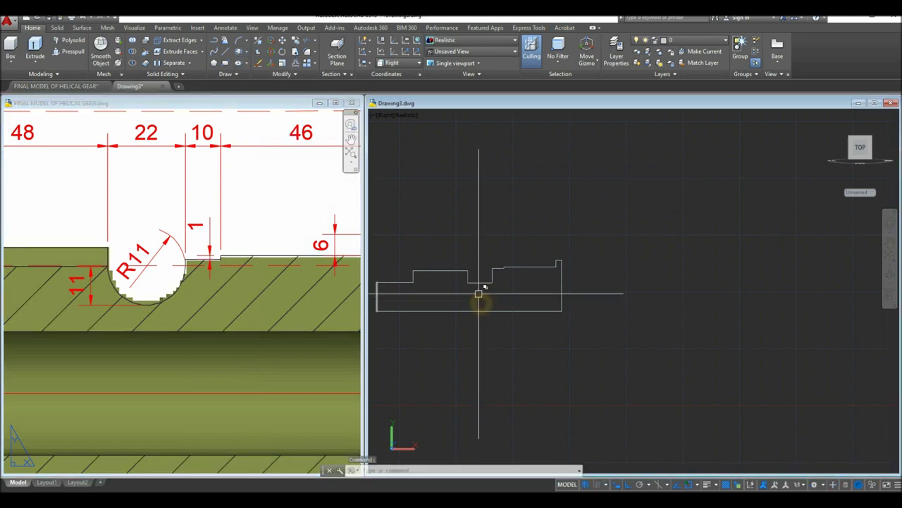
Draw a circle tangent to the groove's two vertical sides and its floor line
{"action": "left_click", "coordinate": [250, 54]}
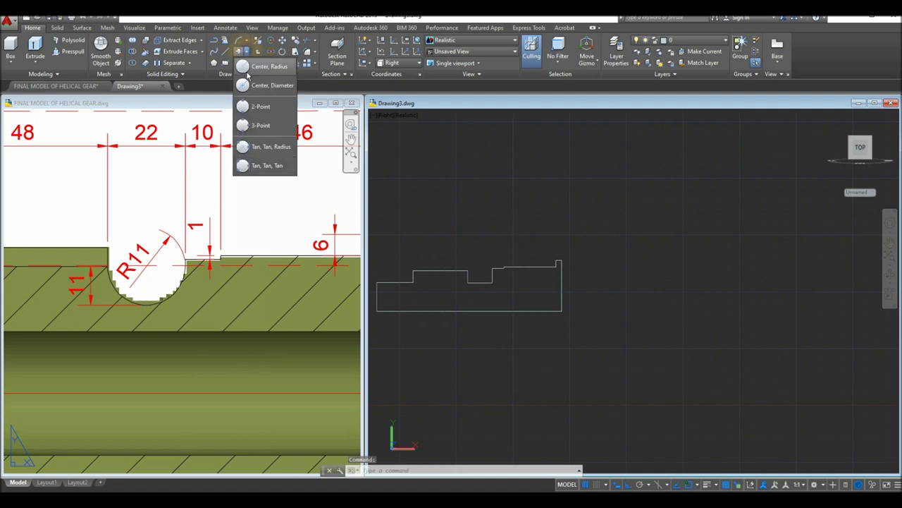
{"action": "left_click", "coordinate": [271, 166]}
{"action": "scroll", "coordinate": [468, 293], "scroll_direction": "up", "scroll_amount": 5}
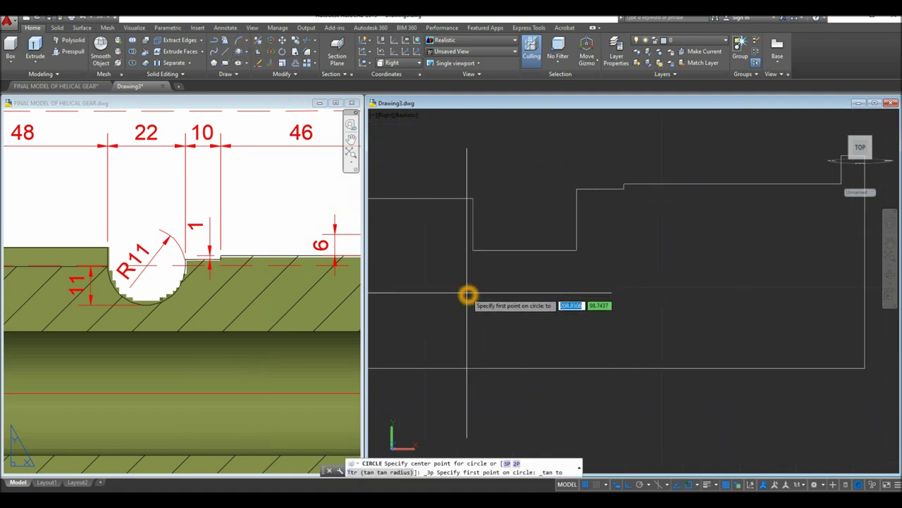
{"action": "left_click", "coordinate": [475, 224]}
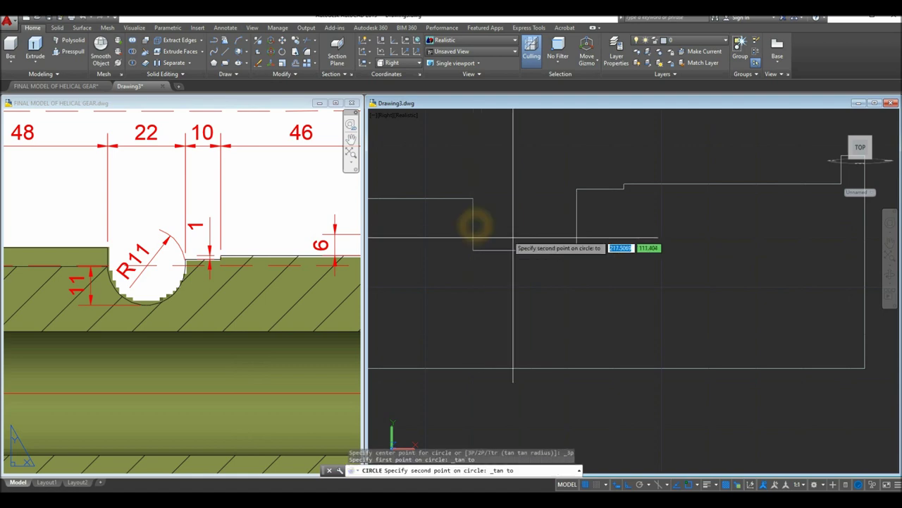
{"action": "left_click", "coordinate": [520, 251]}
{"action": "left_click", "coordinate": [577, 230]}
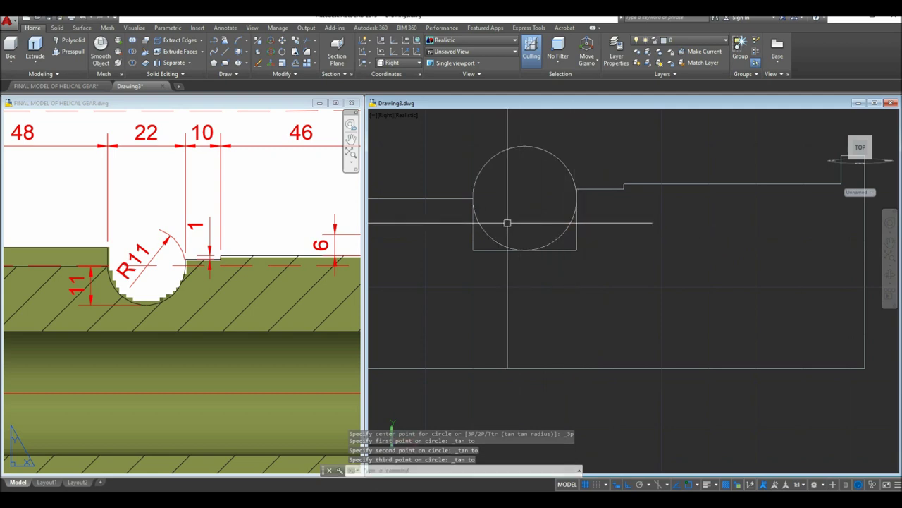
Trim away the circle's upper half, the groove side nearer the gear and the adjoining half of the floor line
{"action": "type", "text": "tr"}
{"action": "key", "text": "Return"}
{"action": "key", "text": "Return"}
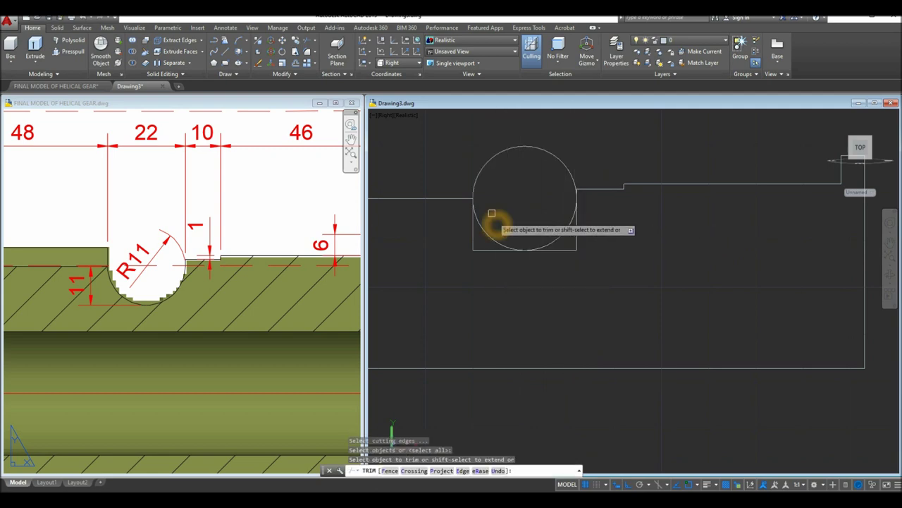
{"action": "left_click", "coordinate": [482, 173]}
{"action": "left_click", "coordinate": [578, 240]}
{"action": "left_click", "coordinate": [578, 234]}
{"action": "left_click", "coordinate": [575, 244]}
{"action": "left_click", "coordinate": [577, 248]}
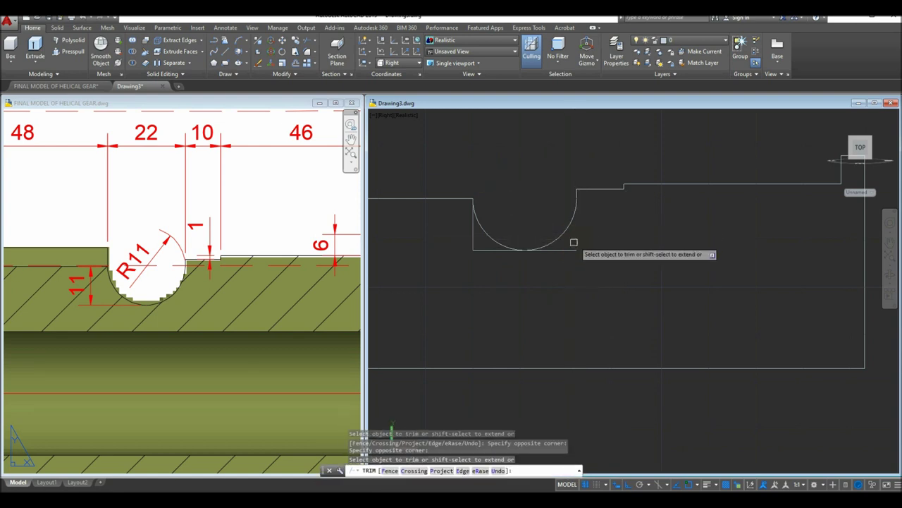
{"action": "left_click", "coordinate": [495, 251]}
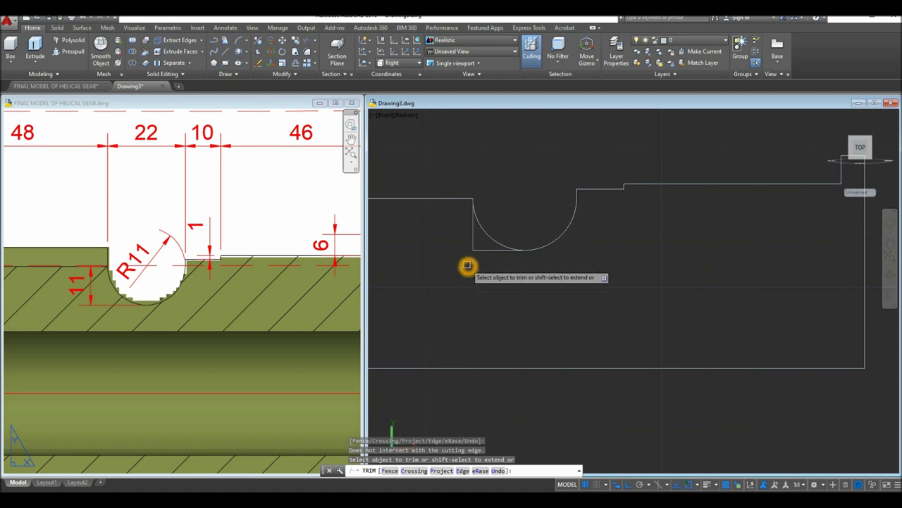
{"action": "key", "text": "Escape"}
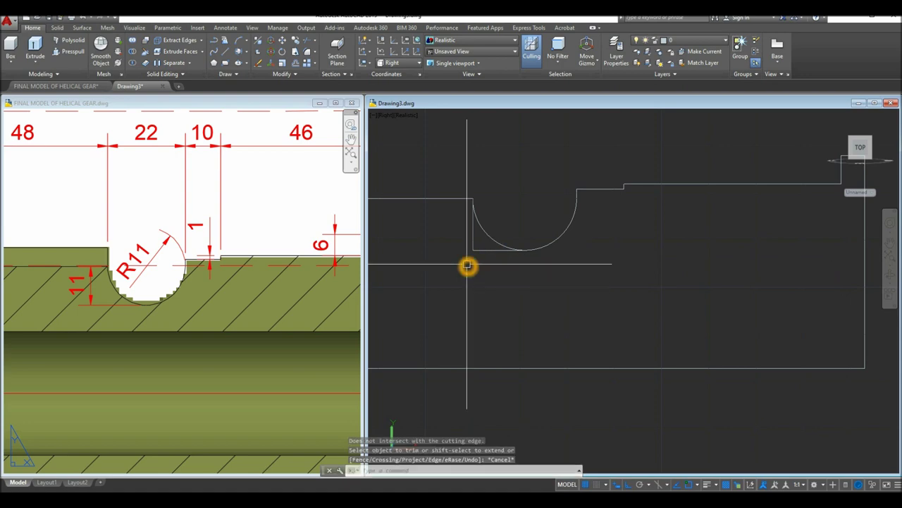
Erase the leftover vertical side and half floor line outside the groove arc on the shaft-end side
{"action": "left_click", "coordinate": [473, 225]}
{"action": "left_click", "coordinate": [496, 252]}
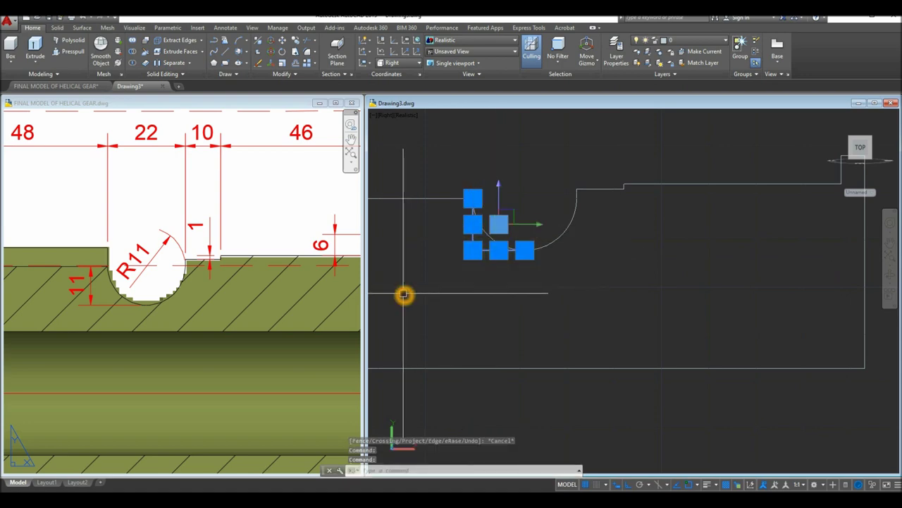
{"action": "key", "text": "Delete"}
Join all the lines and the groove arc of the half profile into polylines, and check the result by selecting it
{"action": "scroll", "coordinate": [404, 294], "scroll_direction": "down", "scroll_amount": 5}
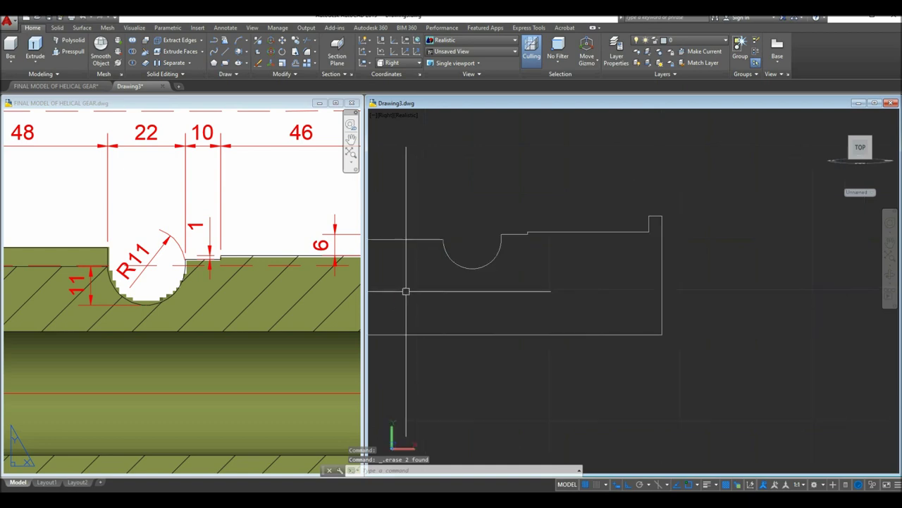
{"action": "middle_click_drag", "start_coordinate": [407, 292], "coordinate": [517, 275]}
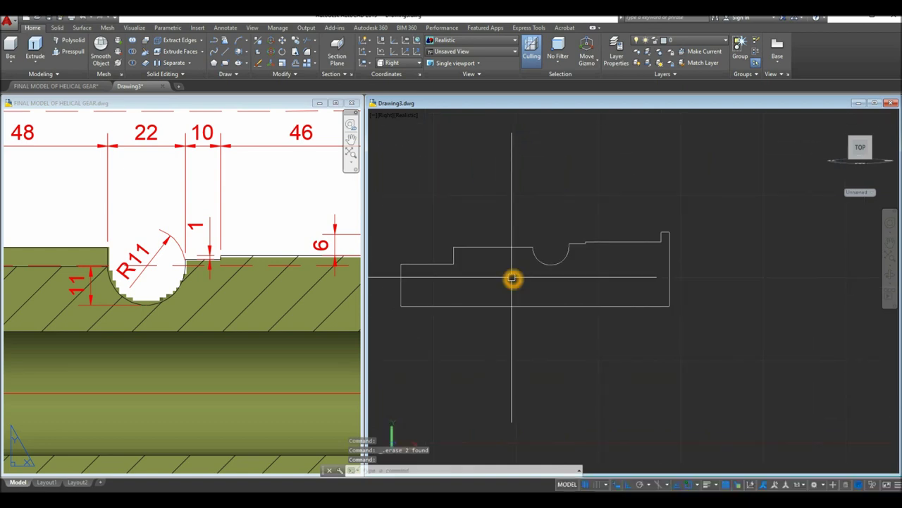
{"action": "type", "text": "j"}
{"action": "key", "text": "Return"}
{"action": "left_click", "coordinate": [694, 334]}
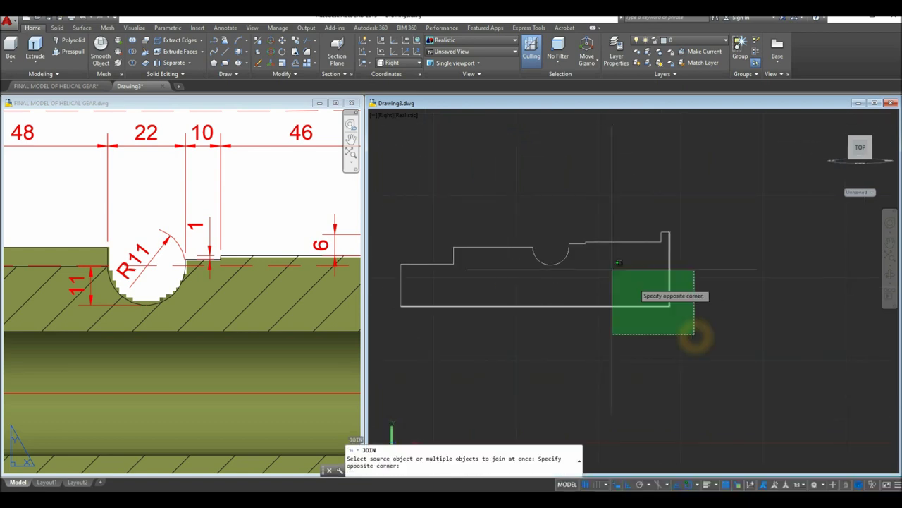
{"action": "left_click", "coordinate": [381, 176]}
{"action": "key", "text": "Return"}
{"action": "left_click", "coordinate": [591, 307]}
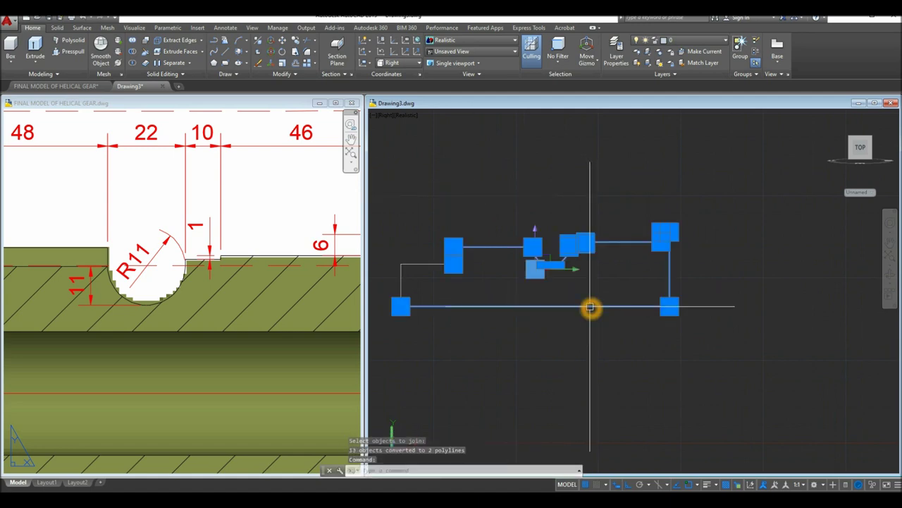
{"action": "key", "text": "Escape"}
Join the separate shaft-end segments with the rest of the outline into one closed profile polyline
{"action": "scroll", "coordinate": [413, 276], "scroll_direction": "up", "scroll_amount": 3}
{"action": "middle_click_drag", "start_coordinate": [413, 277], "coordinate": [464, 277]}
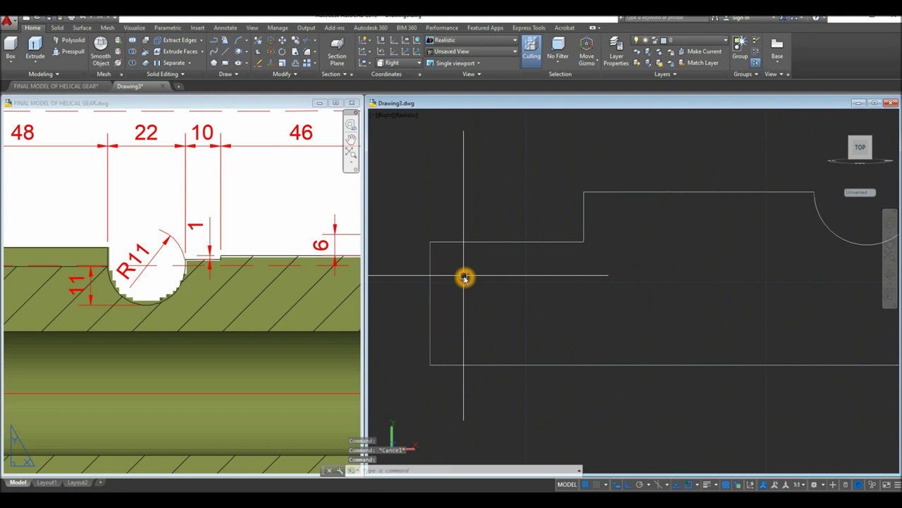
{"action": "type", "text": "j"}
{"action": "key", "text": "Return"}
{"action": "left_click", "coordinate": [430, 302]}
{"action": "left_click", "coordinate": [597, 209]}
{"action": "scroll", "coordinate": [607, 226], "scroll_direction": "down", "scroll_amount": 2}
{"action": "scroll", "coordinate": [530, 201], "scroll_direction": "down", "scroll_amount": 2}
{"action": "key", "text": "Return"}
{"action": "left_click", "coordinate": [528, 235]}
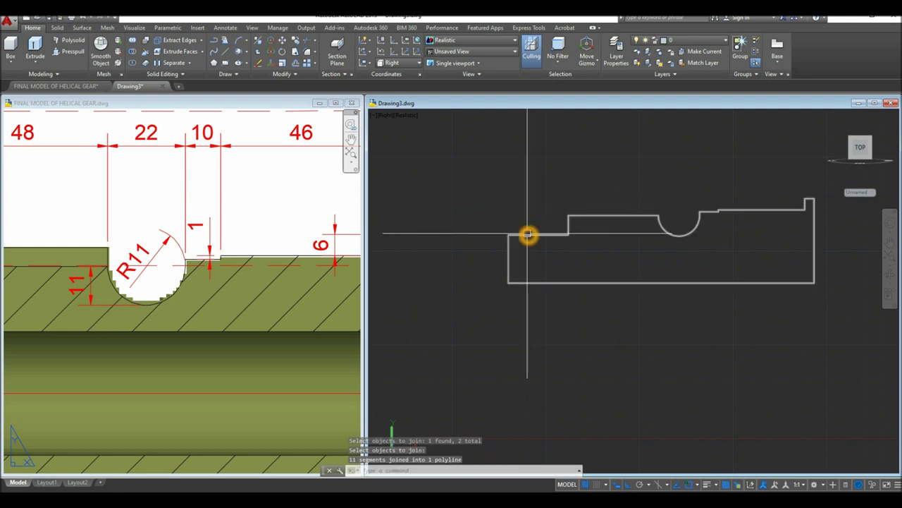
{"action": "key", "text": "Escape"}
{"action": "scroll", "coordinate": [427, 210], "scroll_direction": "down", "scroll_amount": 3}
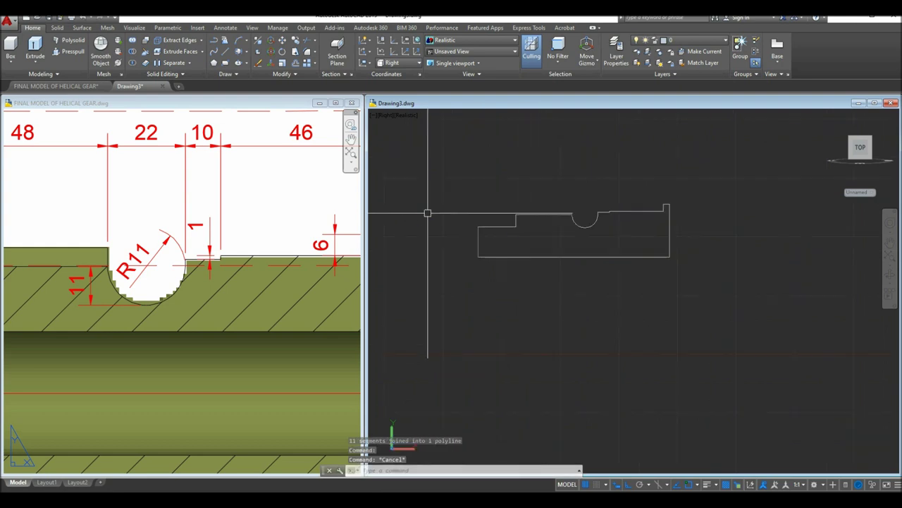
{"action": "left_click", "coordinate": [240, 217]}
{"action": "scroll", "coordinate": [244, 211], "scroll_direction": "down", "scroll_amount": 3}
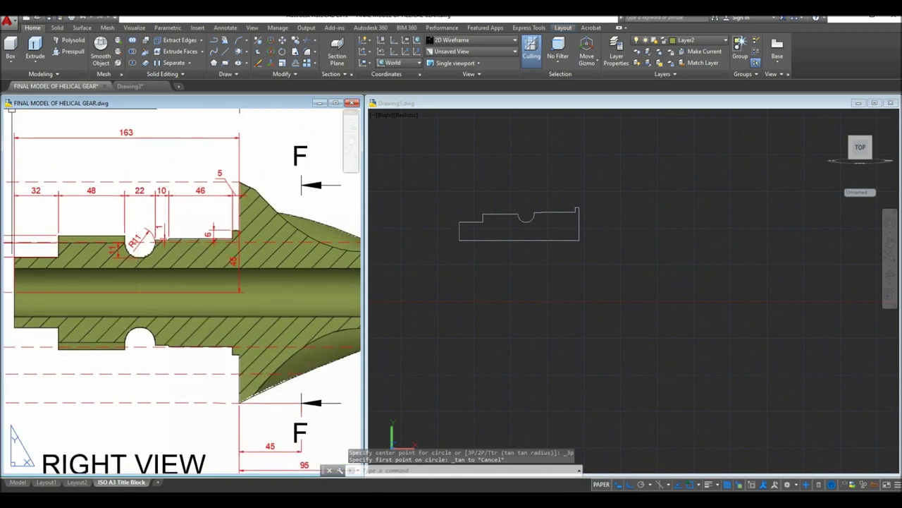
{"action": "left_click", "coordinate": [39, 65]}
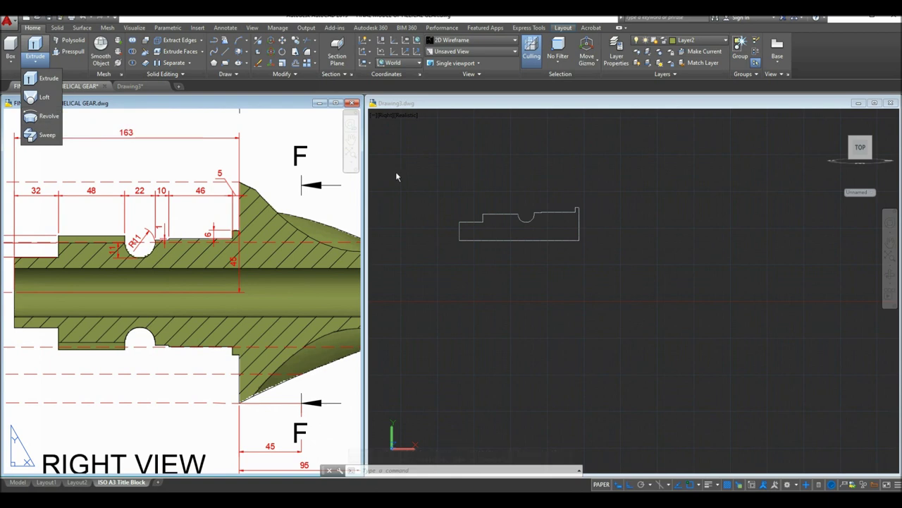
{"action": "left_click", "coordinate": [440, 184]}
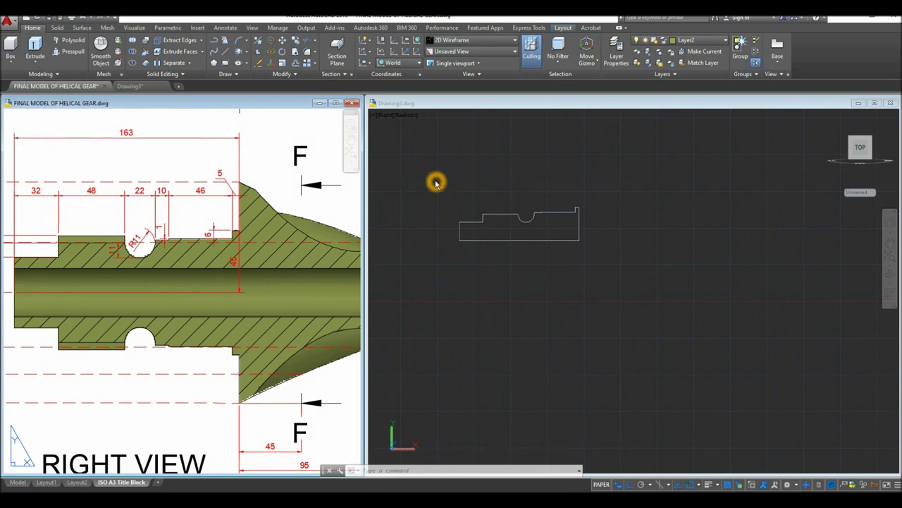
Revolve the closed half profile a full 360° about its long straight bottom edge to form the solid shaft
{"action": "type", "text": "rev"}
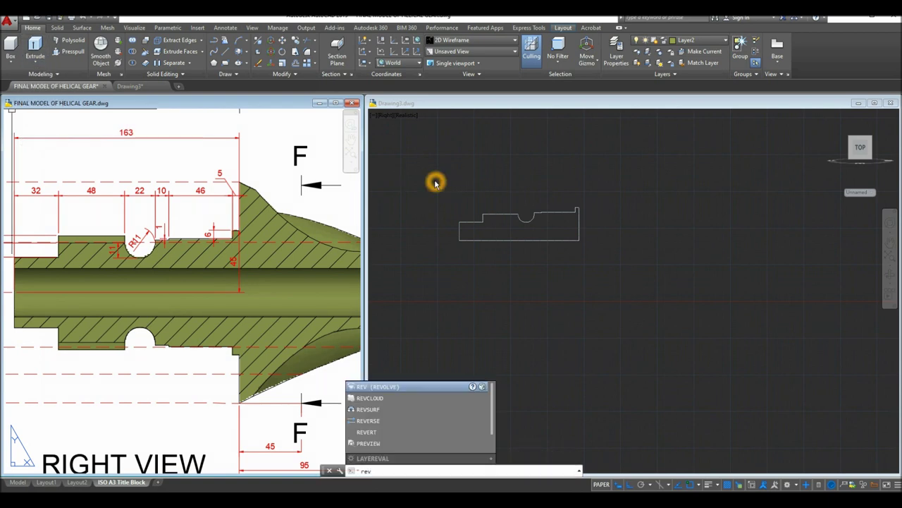
{"action": "left_click", "coordinate": [435, 181]}
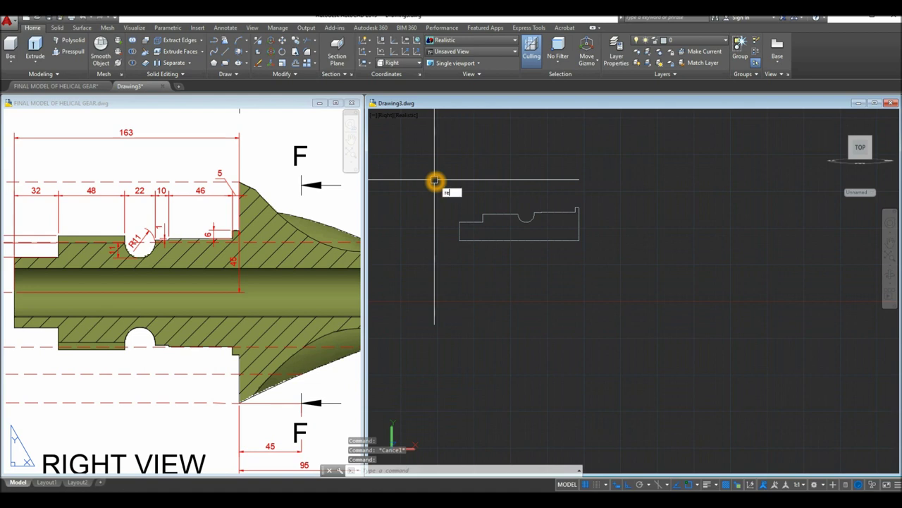
{"action": "type", "text": "rev"}
{"action": "key", "text": "Return"}
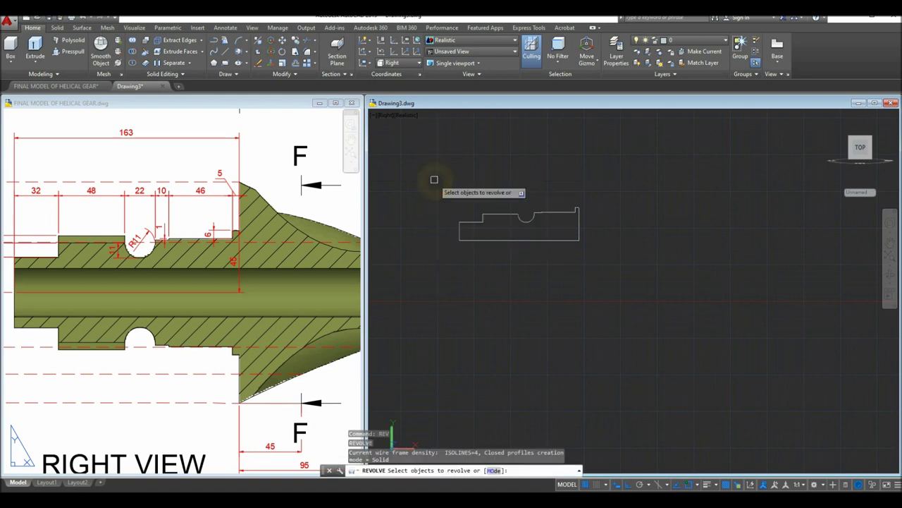
{"action": "left_click", "coordinate": [458, 233]}
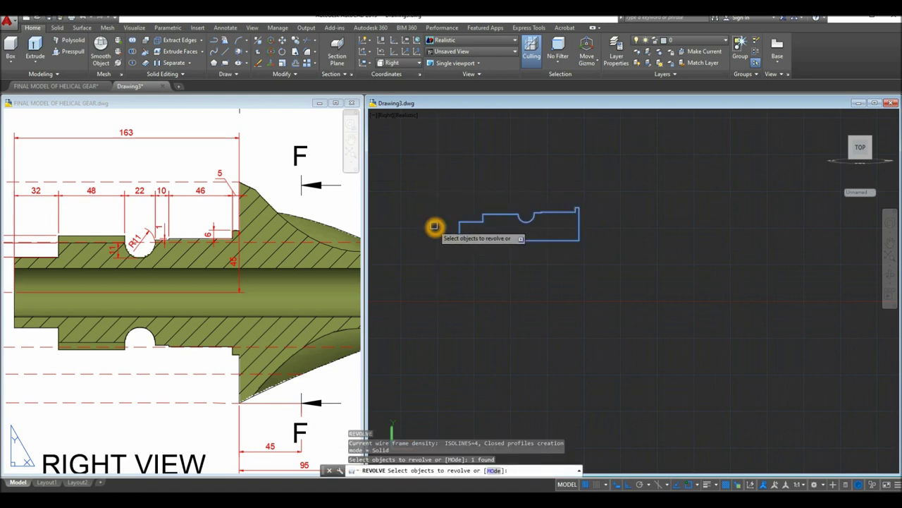
{"action": "right_click", "coordinate": [435, 226]}
{"action": "left_click", "coordinate": [451, 233]}
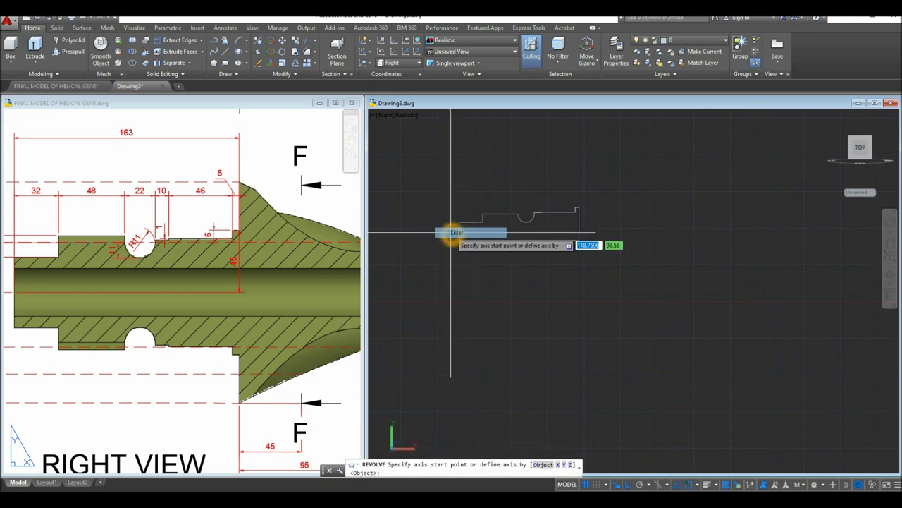
{"action": "scroll", "coordinate": [451, 235], "scroll_direction": "up", "scroll_amount": 3}
{"action": "scroll", "coordinate": [451, 235], "scroll_direction": "up", "scroll_amount": 2}
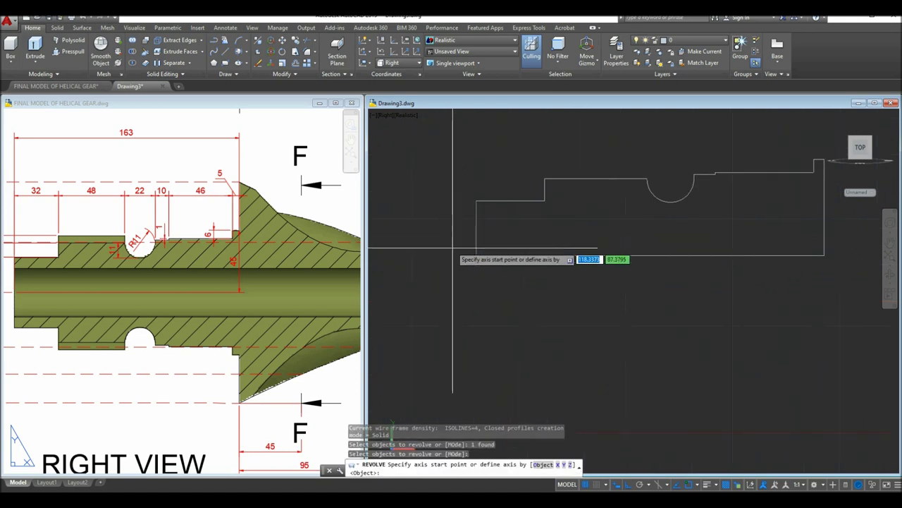
{"action": "left_click", "coordinate": [477, 258]}
{"action": "scroll", "coordinate": [458, 275], "scroll_direction": "down", "scroll_amount": 2}
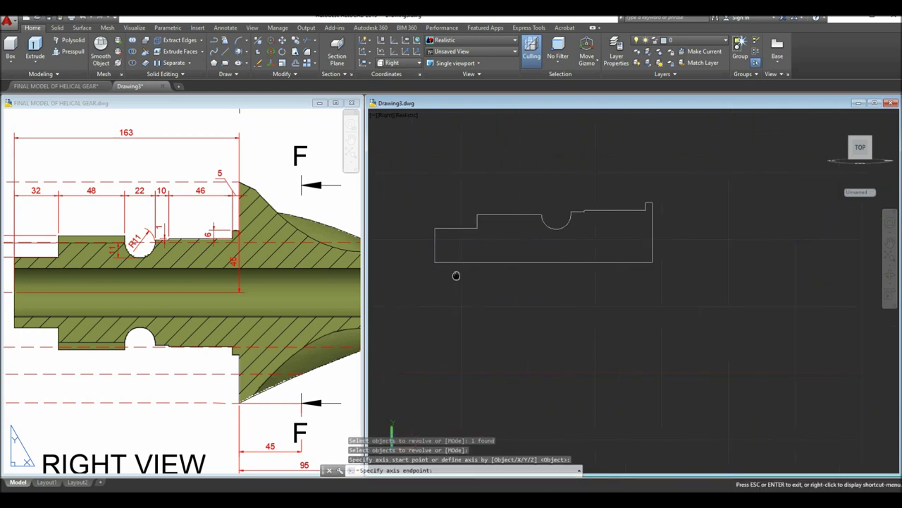
{"action": "left_click", "coordinate": [644, 263]}
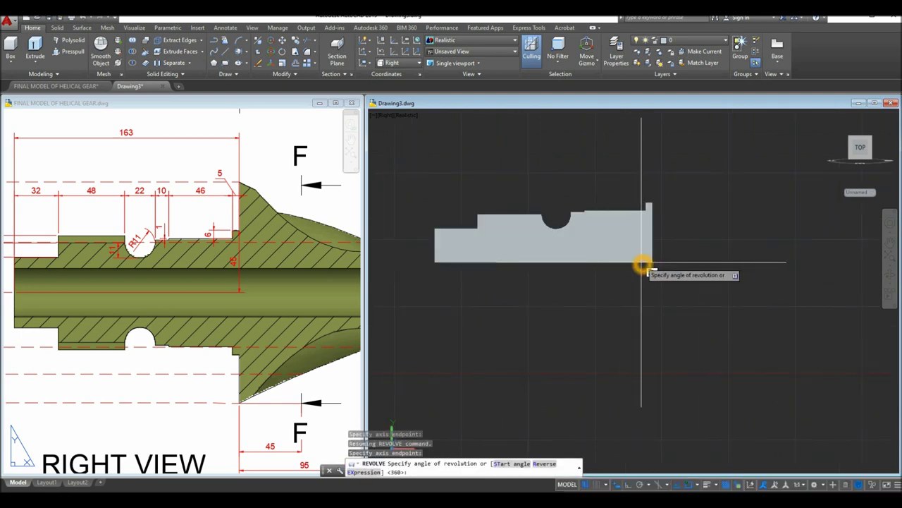
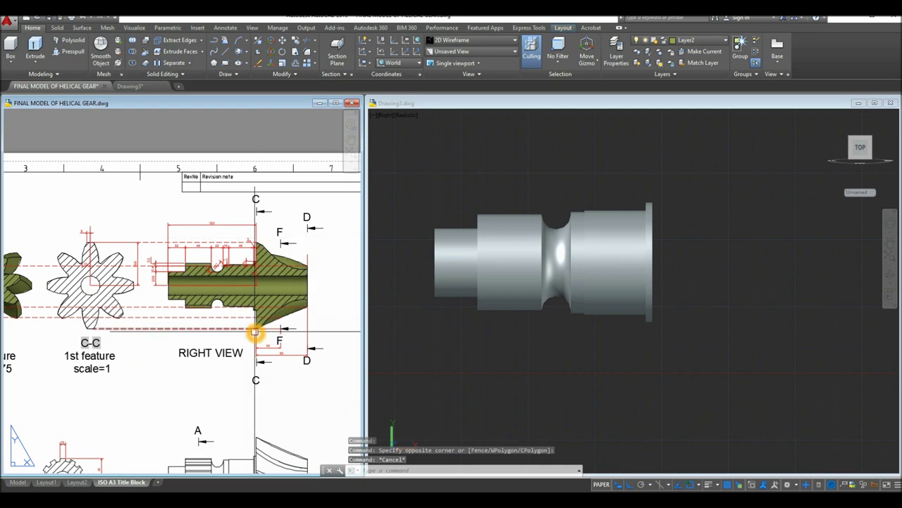
{"action": "left_click", "coordinate": [513, 343]}
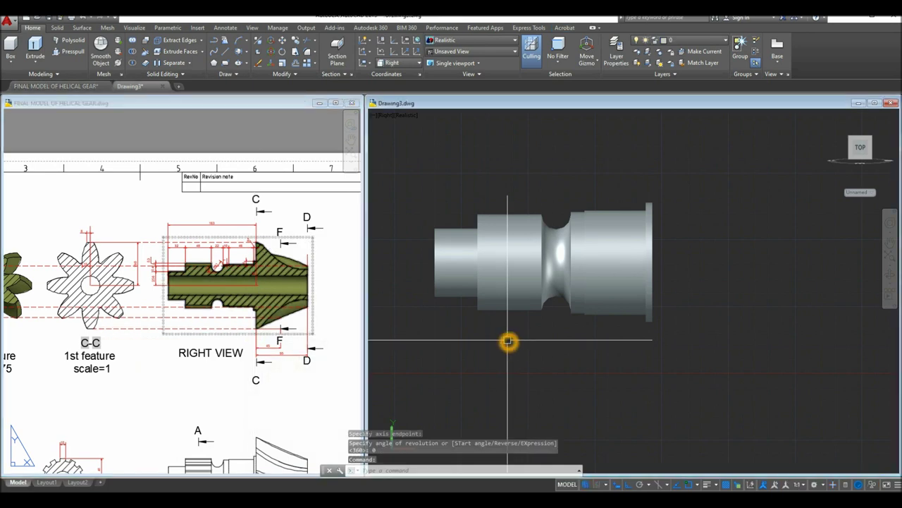
{"action": "key", "text": "Return"}
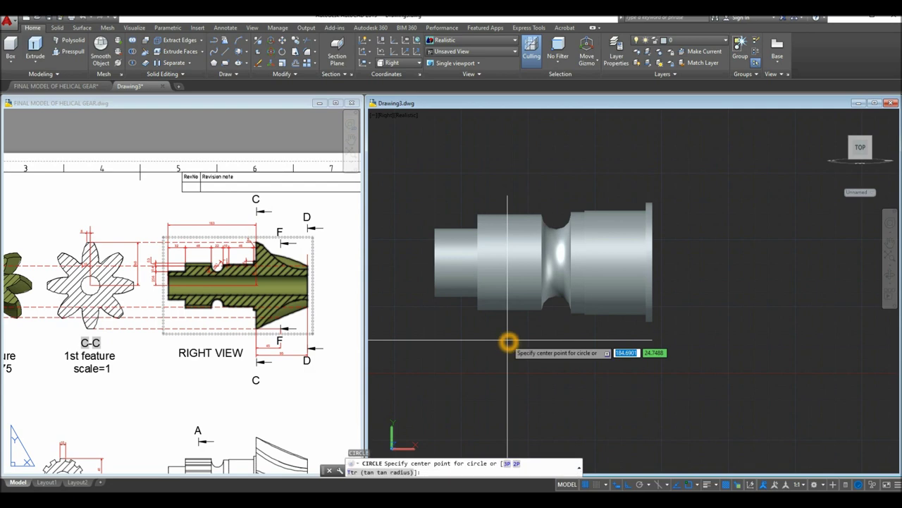
{"action": "middle_click_drag", "start_coordinate": [507, 343], "coordinate": [443, 359], "text": "shift"}
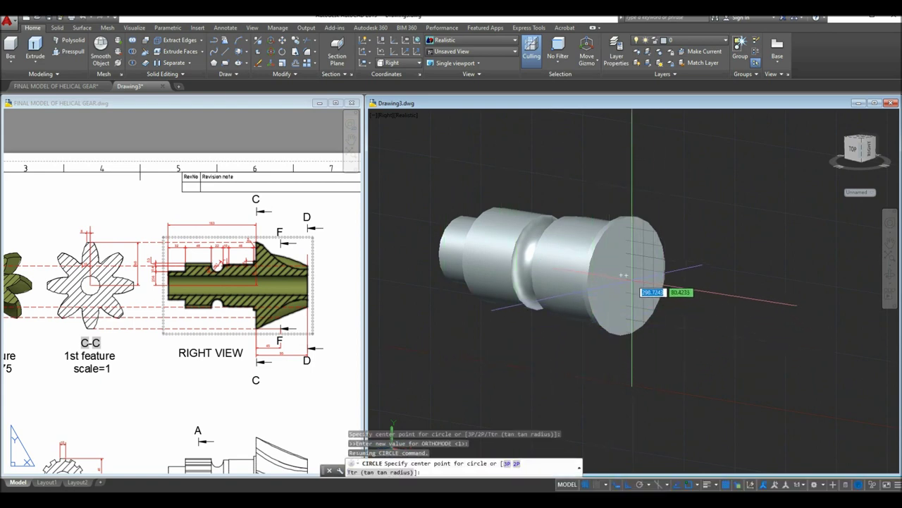
{"action": "scroll", "coordinate": [629, 280], "scroll_direction": "up", "scroll_amount": 5}
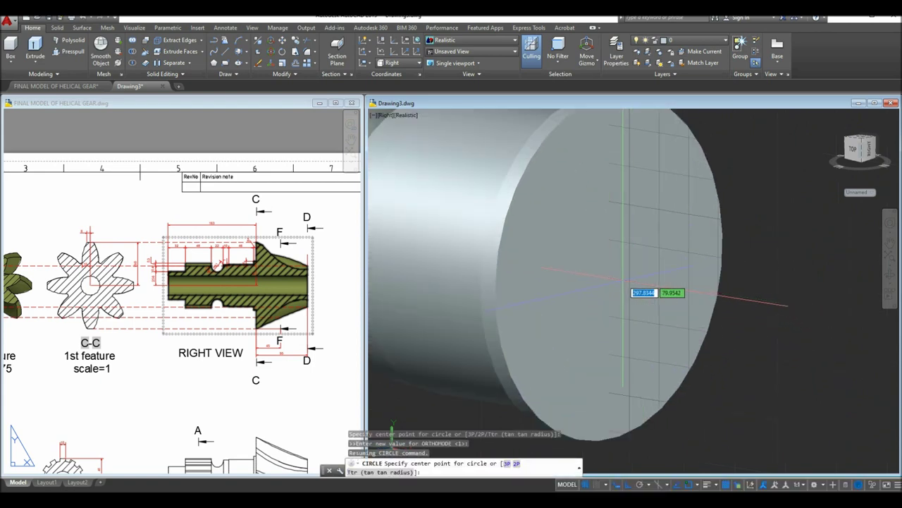
{"action": "right_click", "coordinate": [499, 290], "text": "shift"}
{"action": "left_click", "coordinate": [525, 183]}
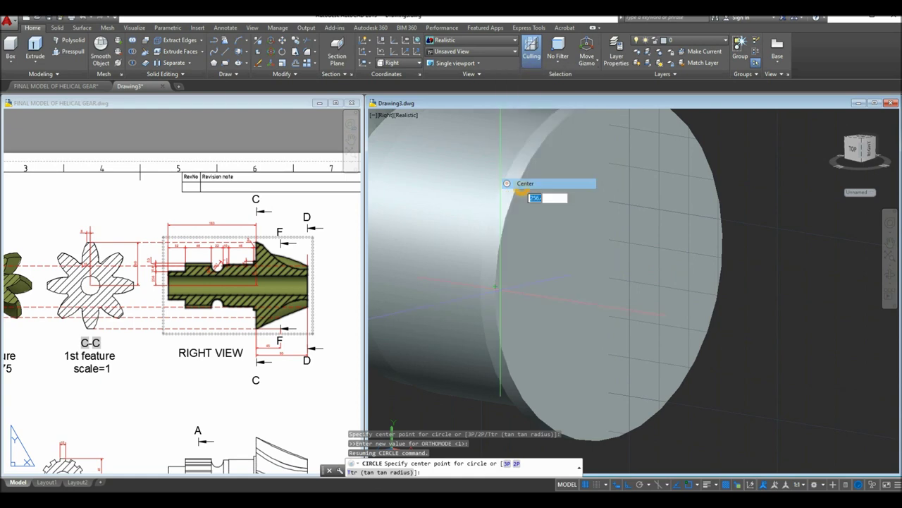
{"action": "left_click", "coordinate": [509, 334]}
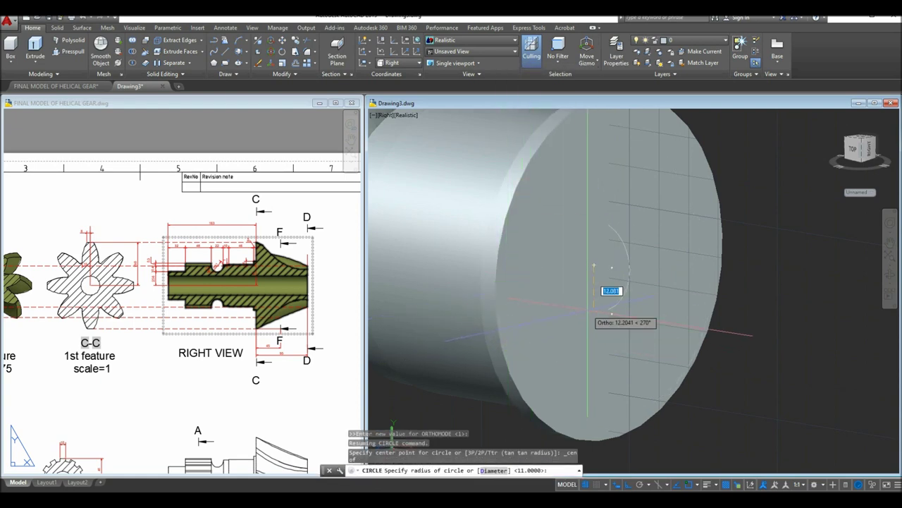
{"action": "scroll", "coordinate": [600, 299], "scroll_direction": "down", "scroll_amount": 3}
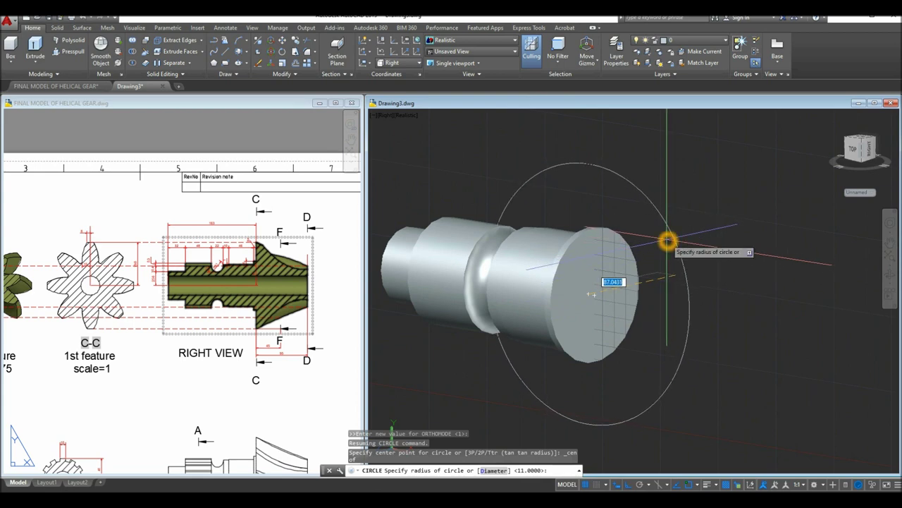
{"action": "key", "text": "Escape"}
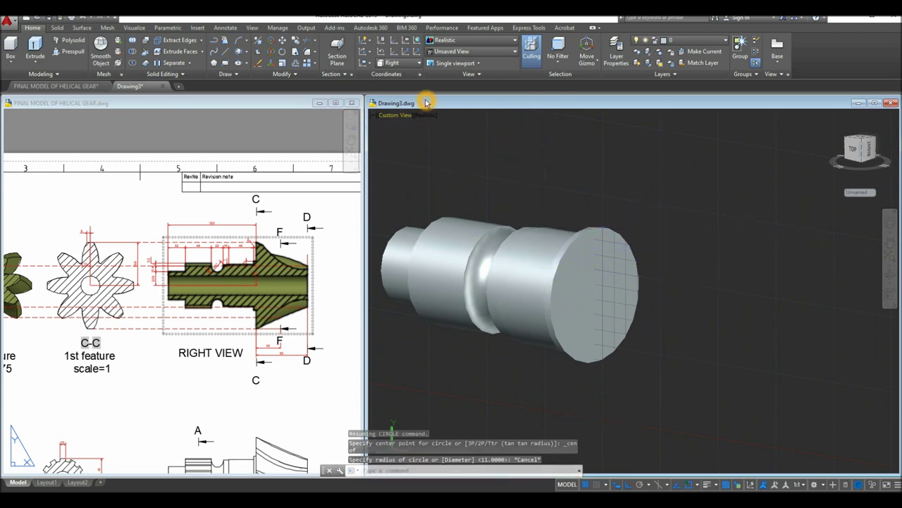
Define a new UCS by its Z axis, with the origin below the shaft and Z running along the shaft's length
{"action": "left_click", "coordinate": [405, 55]}
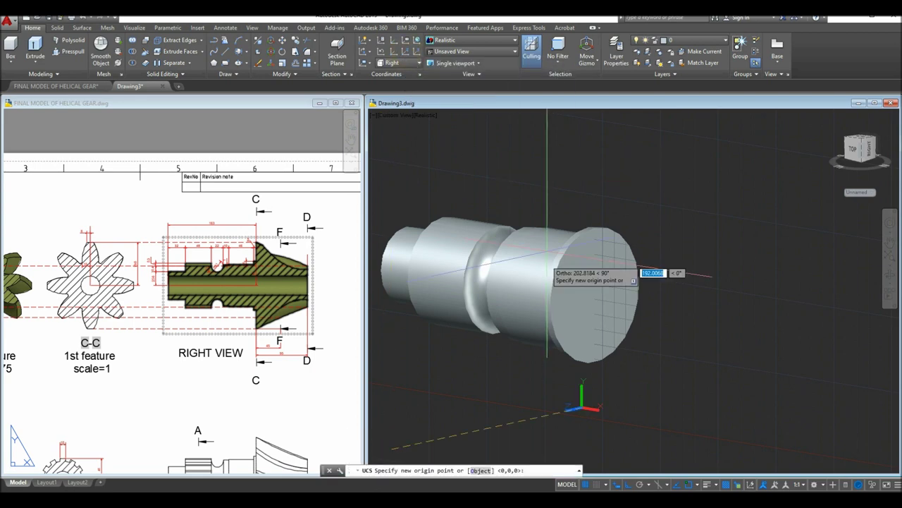
{"action": "left_click", "coordinate": [498, 364]}
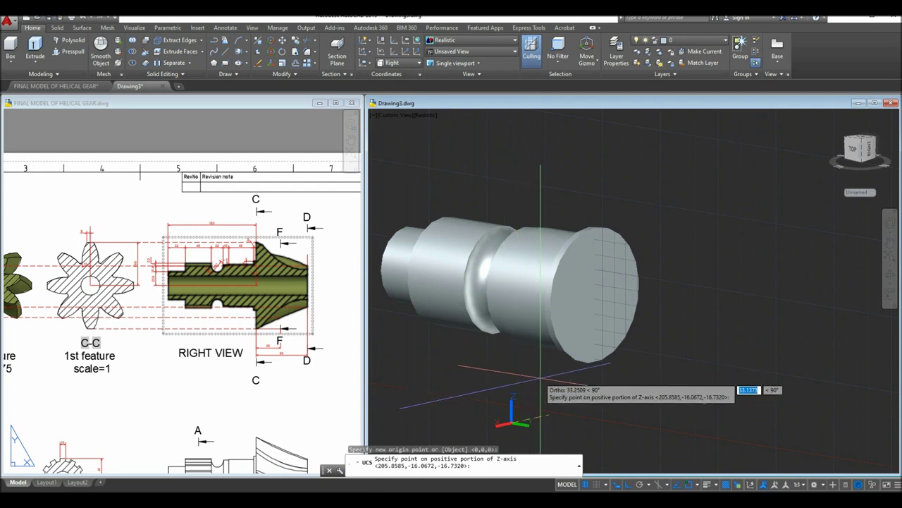
{"action": "middle_click_drag", "start_coordinate": [604, 433], "coordinate": [570, 399], "text": "shift"}
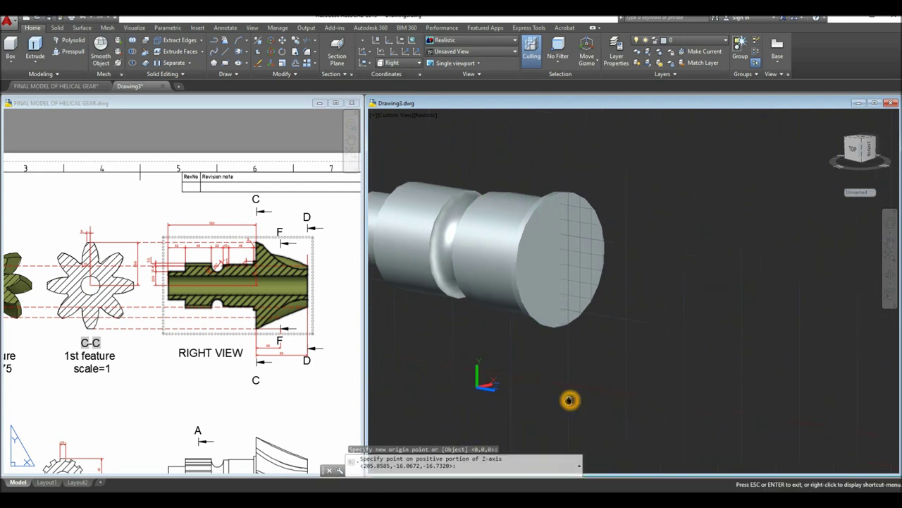
{"action": "left_click", "coordinate": [588, 412]}
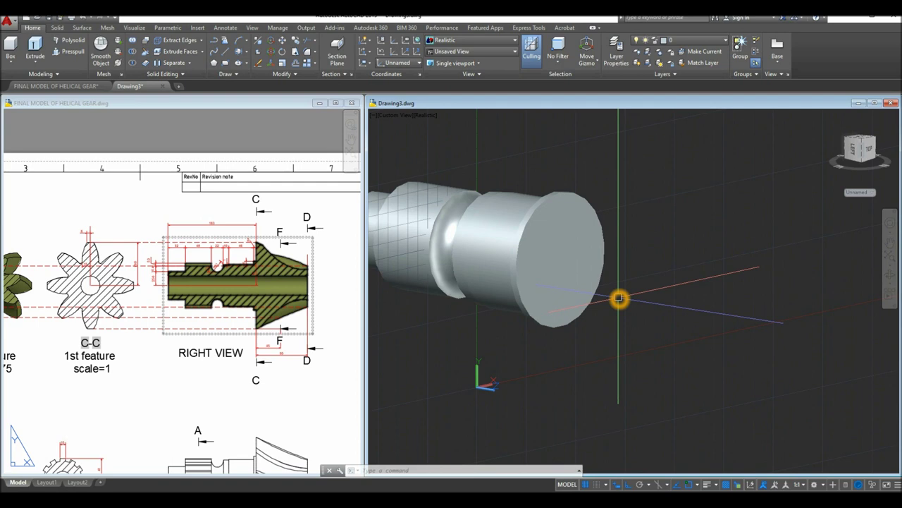
Draw a circle centred on the shaft's flanged end face, with its radius reaching the face's outer edge
{"action": "key", "text": "Return"}
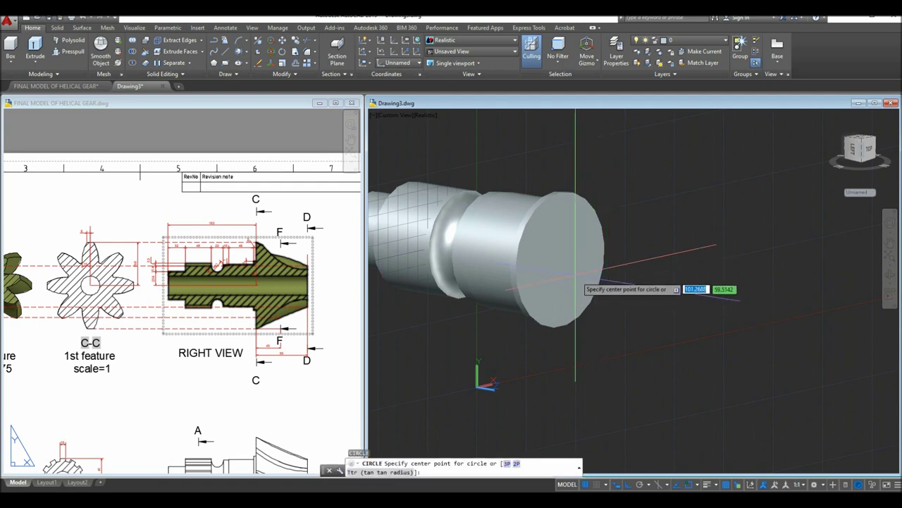
{"action": "right_click", "coordinate": [560, 262], "text": "shift"}
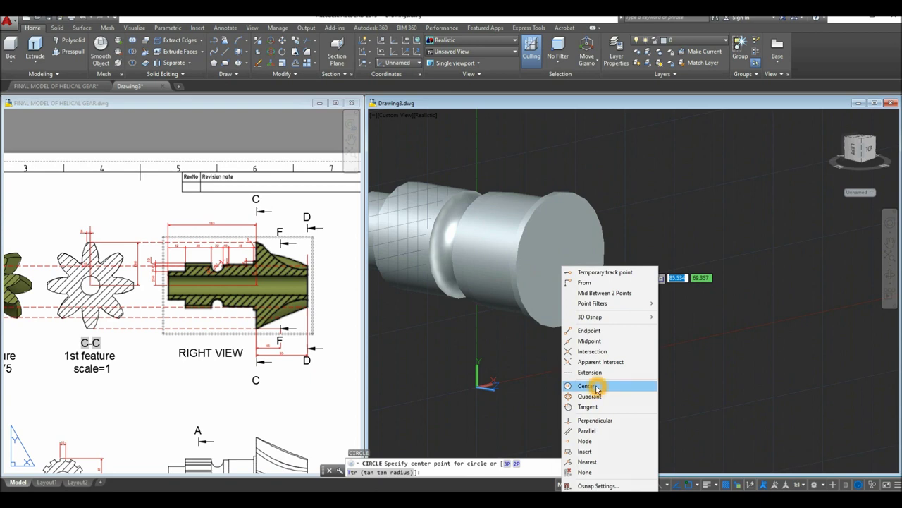
{"action": "left_click", "coordinate": [591, 386]}
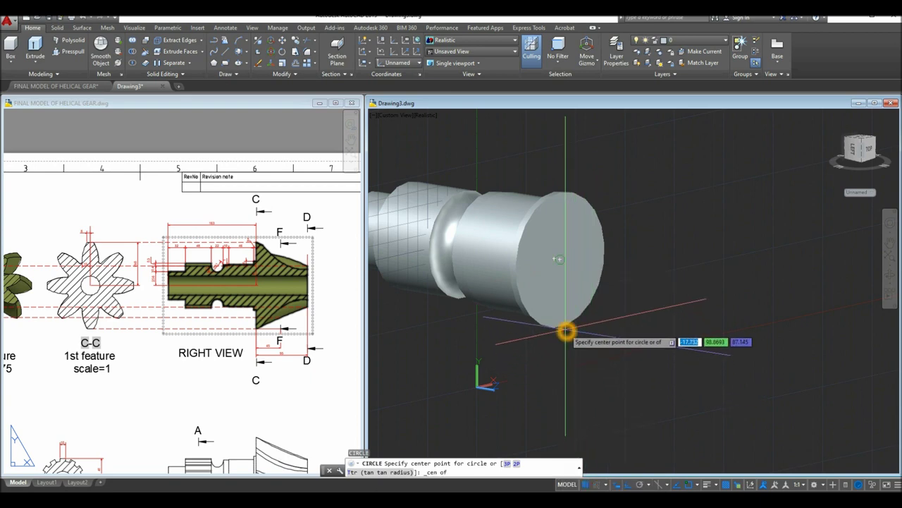
{"action": "left_click", "coordinate": [566, 331]}
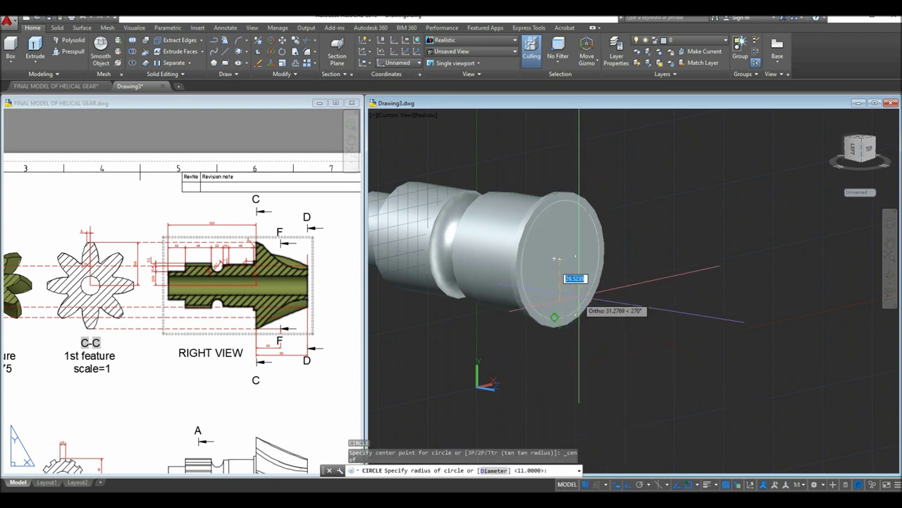
{"action": "scroll", "coordinate": [557, 259], "scroll_direction": "up", "scroll_amount": 3}
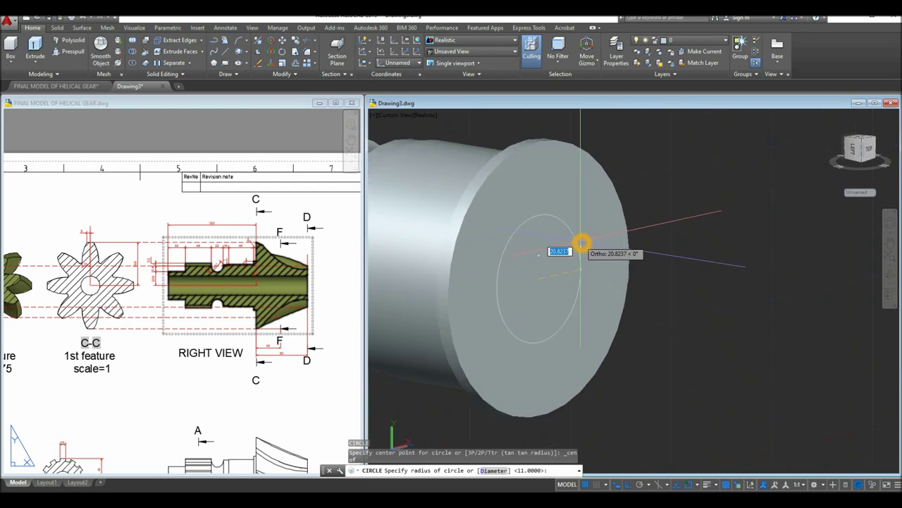
{"action": "left_click", "coordinate": [546, 147]}
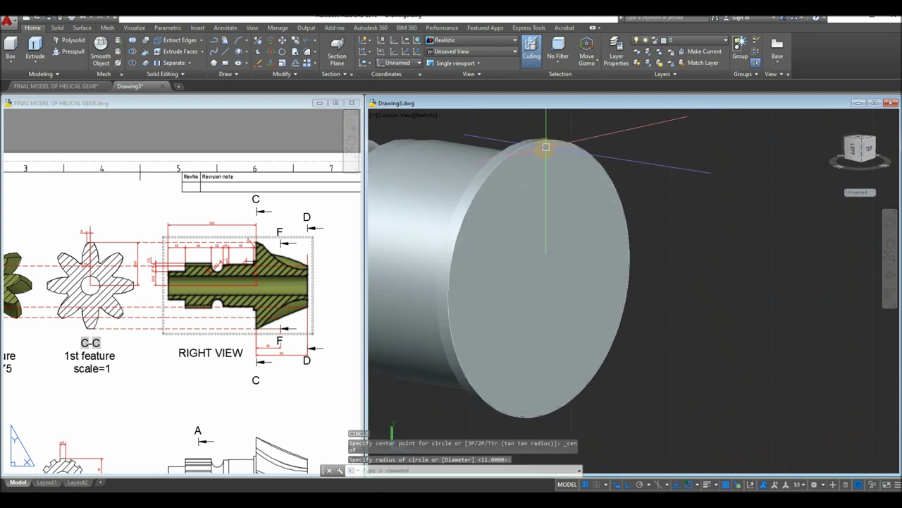
Hide the revolved shaft solid, leaving only the end-face circle displayed
{"action": "scroll", "coordinate": [554, 147], "scroll_direction": "down", "scroll_amount": 2}
{"action": "left_click", "coordinate": [503, 148]}
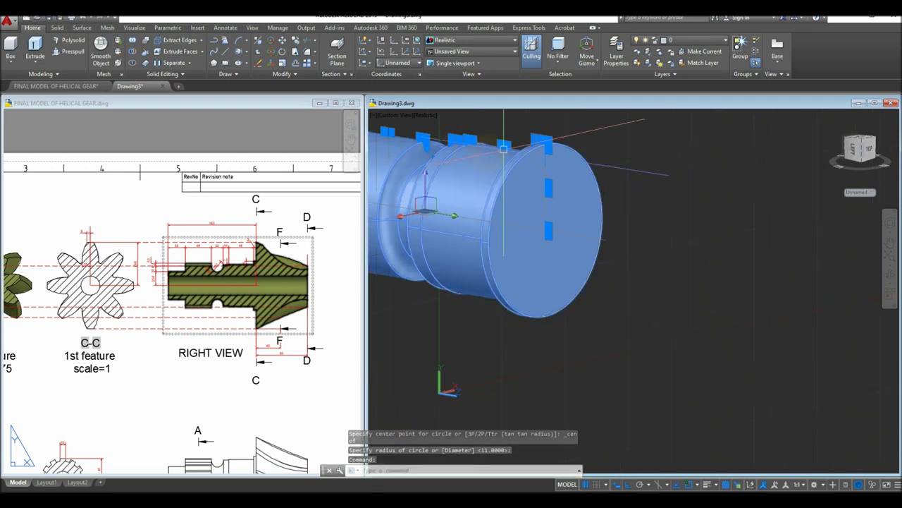
{"action": "right_click", "coordinate": [639, 122]}
{"action": "mouse_move", "coordinate": [675, 171]}
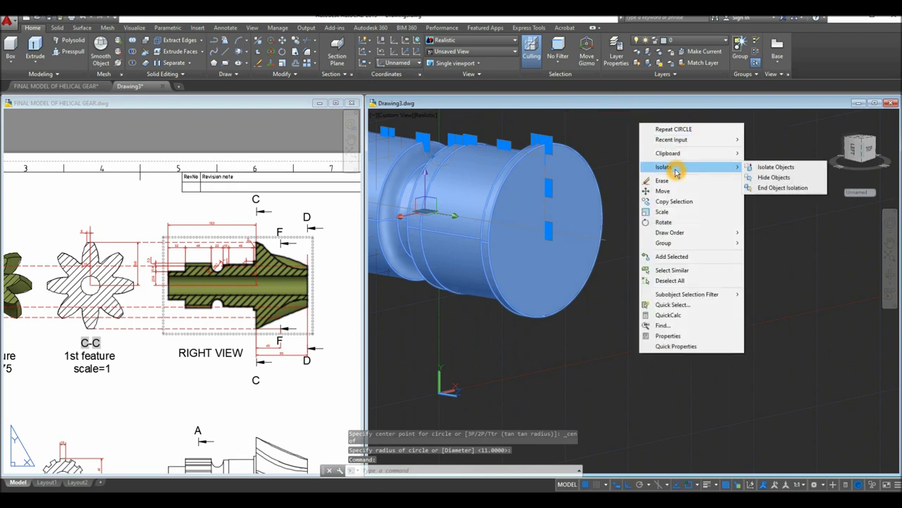
{"action": "left_click", "coordinate": [616, 155]}
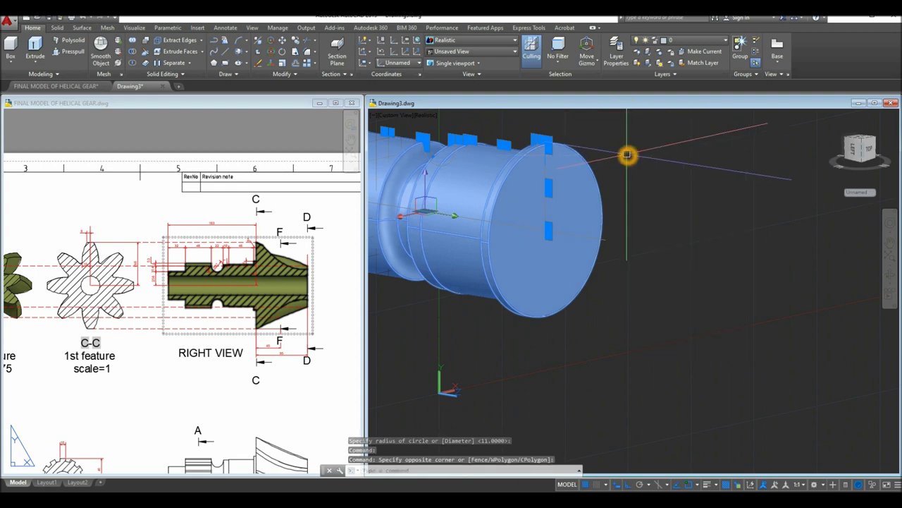
{"action": "right_click", "coordinate": [627, 153]}
{"action": "mouse_move", "coordinate": [664, 199]}
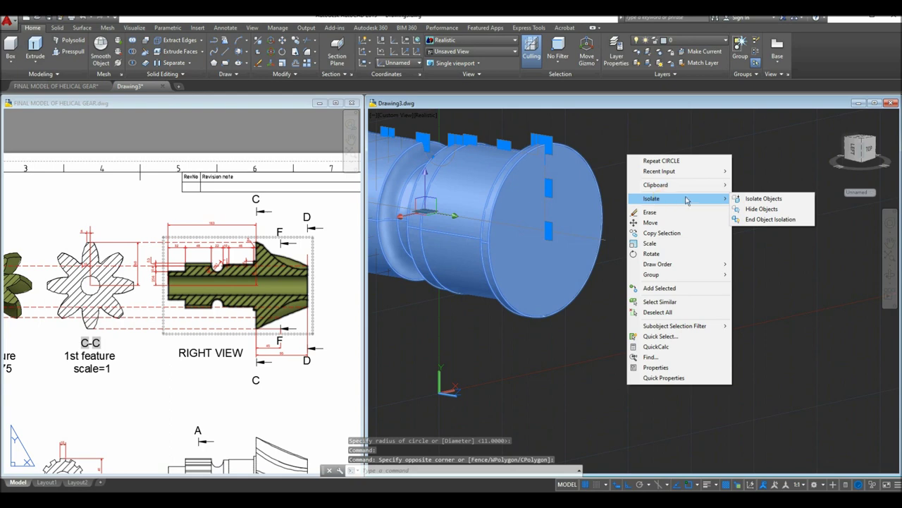
{"action": "left_click", "coordinate": [756, 209]}
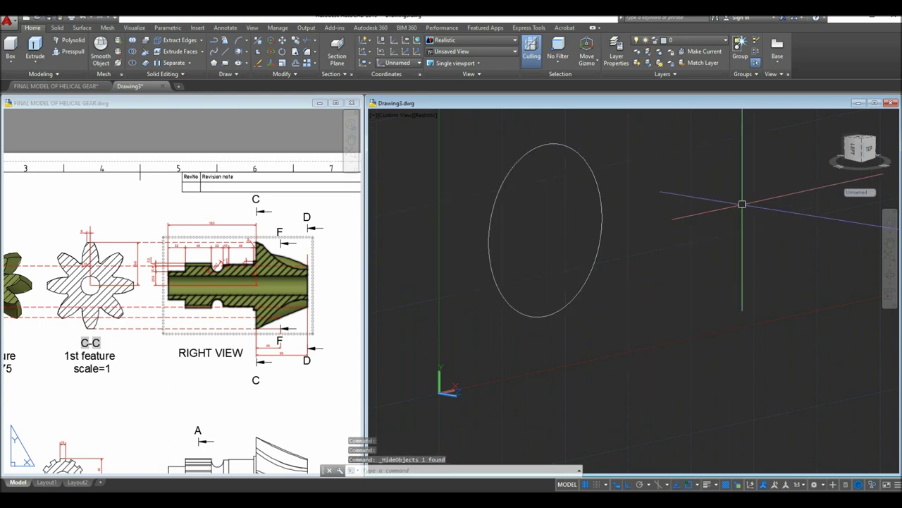
Turn off the grid display and switch the viewport to the Back view
{"action": "mouse_move", "coordinate": [696, 209]}
{"action": "middle_mouse_down", "text": "shift"}
{"action": "mouse_move", "coordinate": [663, 209]}
{"action": "mouse_move", "coordinate": [686, 212]}
{"action": "middle_mouse_up", "text": "shift"}
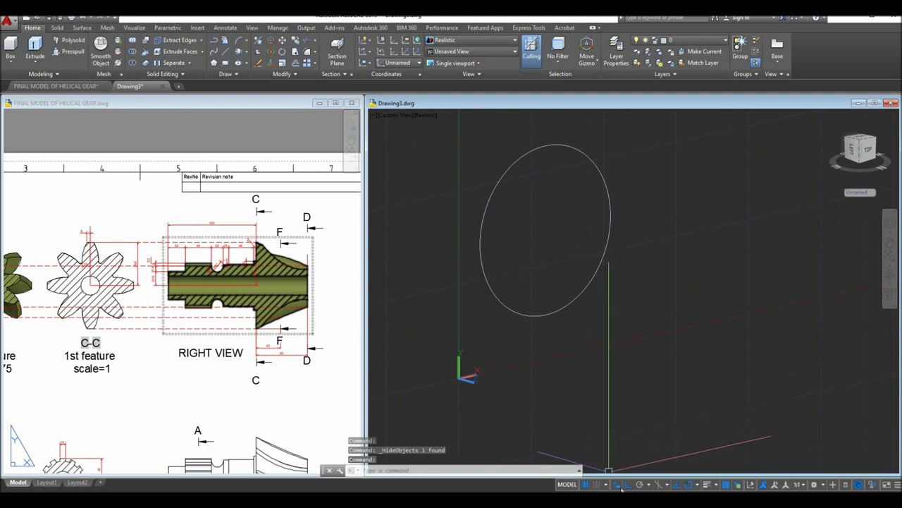
{"action": "left_click", "coordinate": [588, 485]}
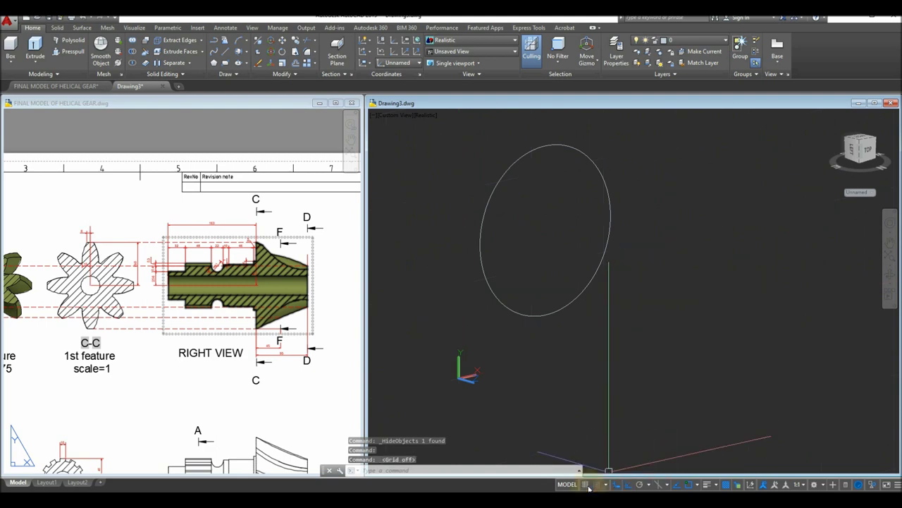
{"action": "left_click", "coordinate": [385, 124]}
{"action": "left_click", "coordinate": [417, 191]}
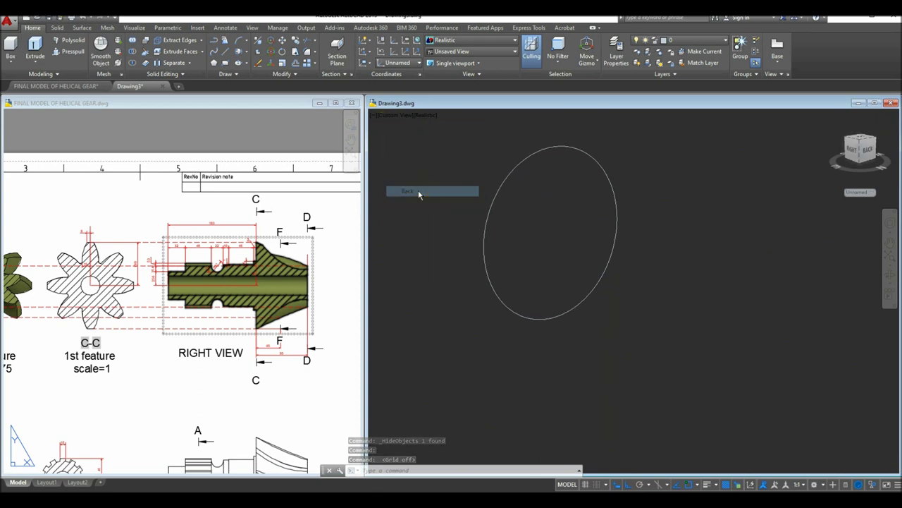
Draw a vertical line 79.8 long upward from the circle's centre, following the C-C section of the reference drawing
{"action": "left_click", "coordinate": [261, 308]}
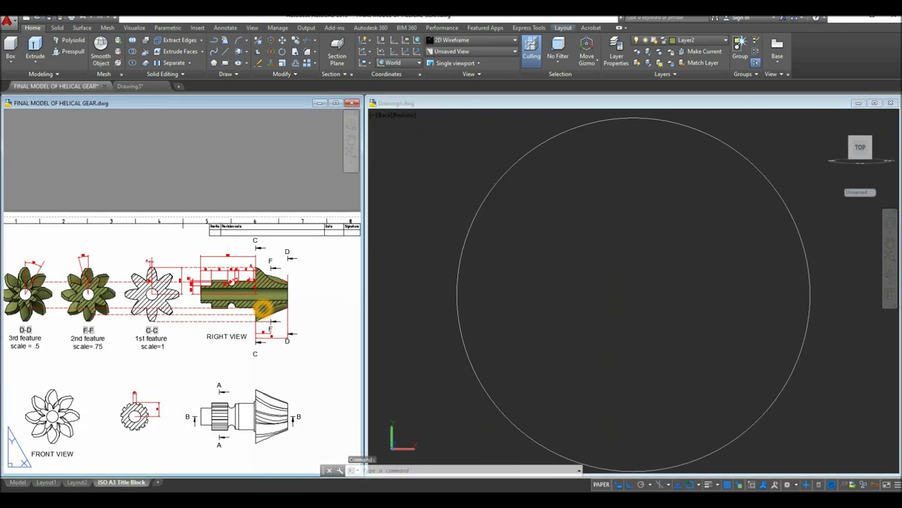
{"action": "scroll", "coordinate": [168, 284], "scroll_direction": "up", "scroll_amount": 5}
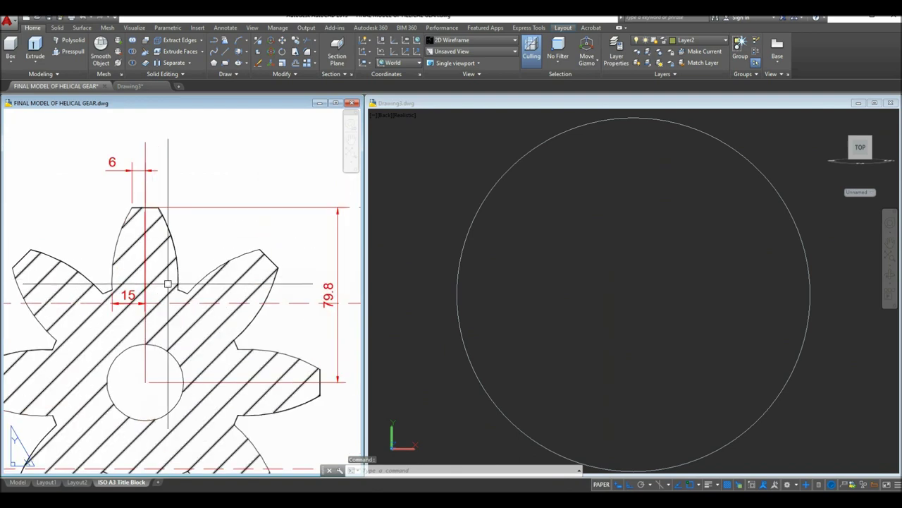
{"action": "left_click", "coordinate": [419, 260]}
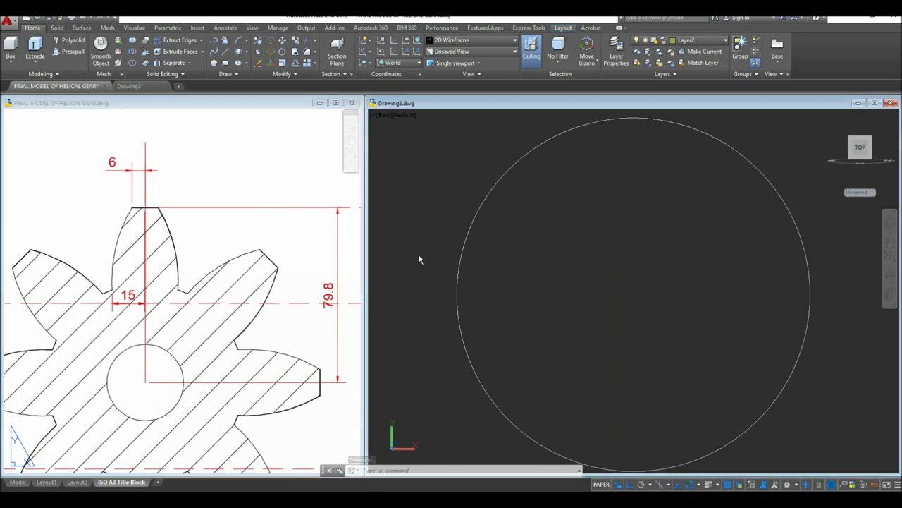
{"action": "scroll", "coordinate": [418, 257], "scroll_direction": "down", "scroll_amount": 2}
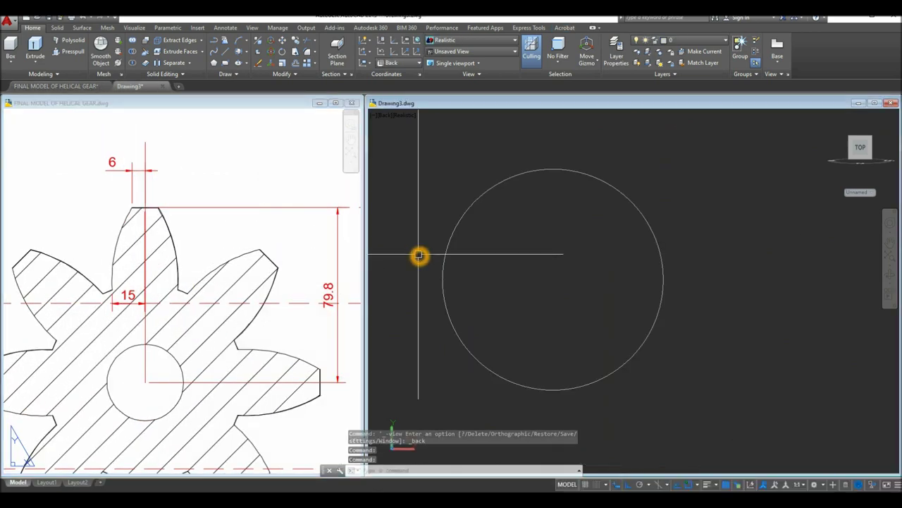
{"action": "type", "text": "l"}
{"action": "key", "text": "Return"}
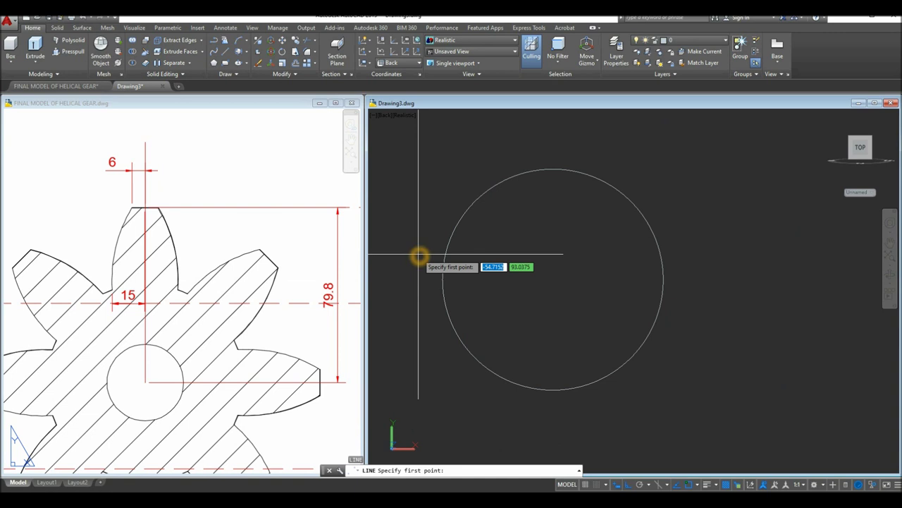
{"action": "left_click", "coordinate": [554, 281]}
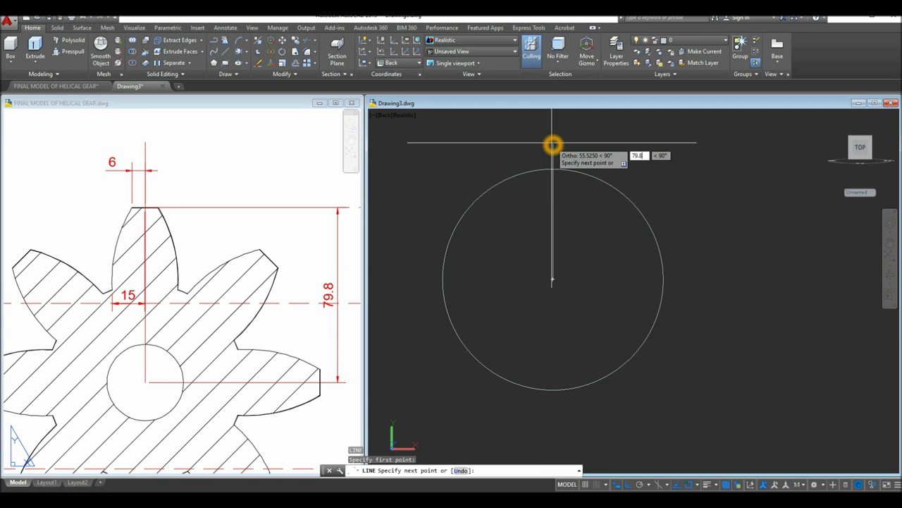
{"action": "key", "text": "Return"}
{"action": "right_click", "coordinate": [582, 141]}
{"action": "left_click", "coordinate": [599, 146]}
Draw a horizontal line 6 long to the left from the upper end of the vertical line
{"action": "scroll", "coordinate": [576, 192], "scroll_direction": "down", "scroll_amount": 3}
{"action": "middle_click_drag", "start_coordinate": [576, 192], "coordinate": [544, 240]}
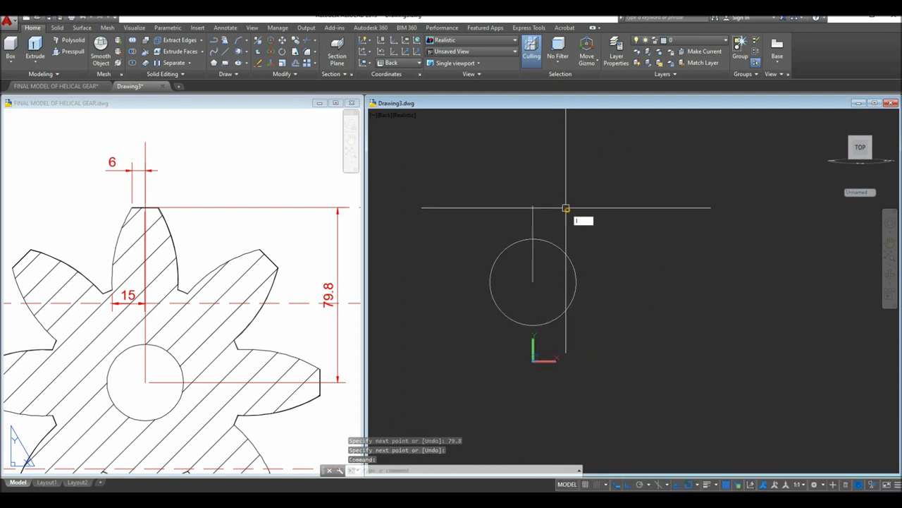
{"action": "key", "text": "Return"}
{"action": "left_click", "coordinate": [533, 208]}
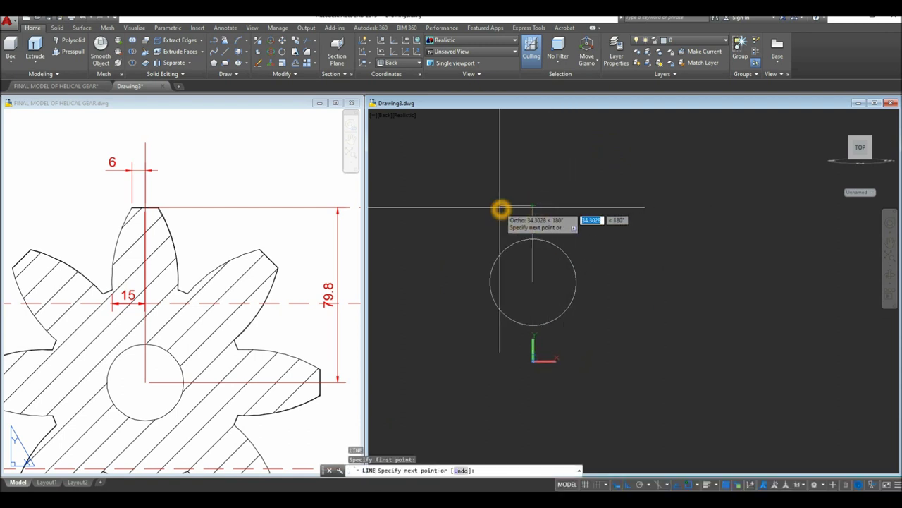
{"action": "key", "text": "Return"}
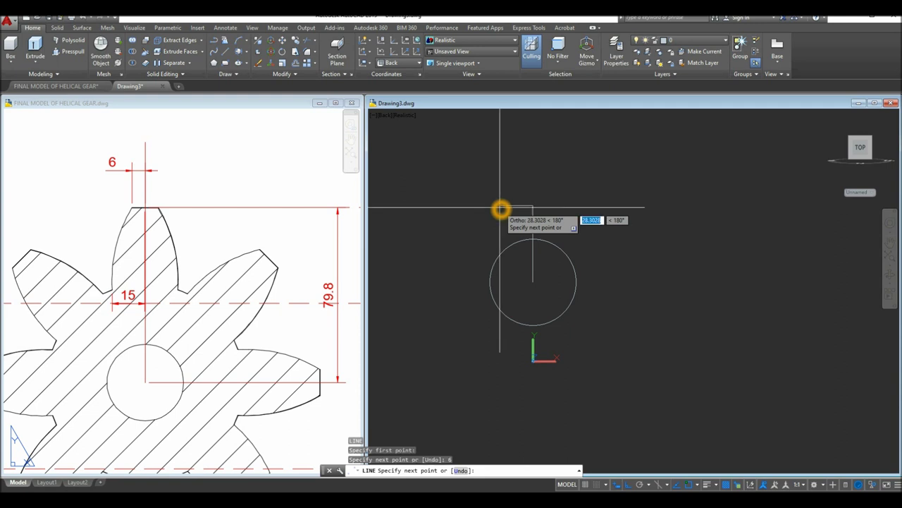
{"action": "right_click", "coordinate": [507, 203]}
{"action": "left_click", "coordinate": [527, 208]}
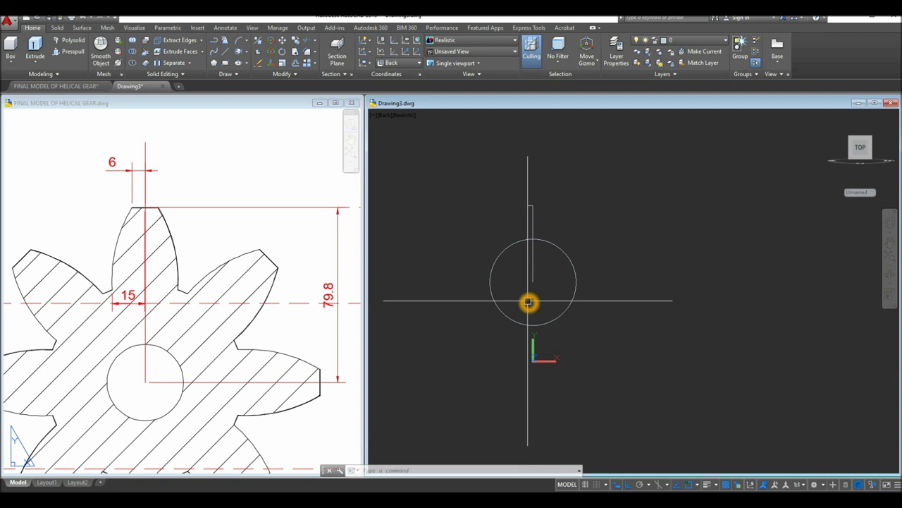
Offset the vertical centre line 15 to the left
{"action": "key", "text": "Return"}
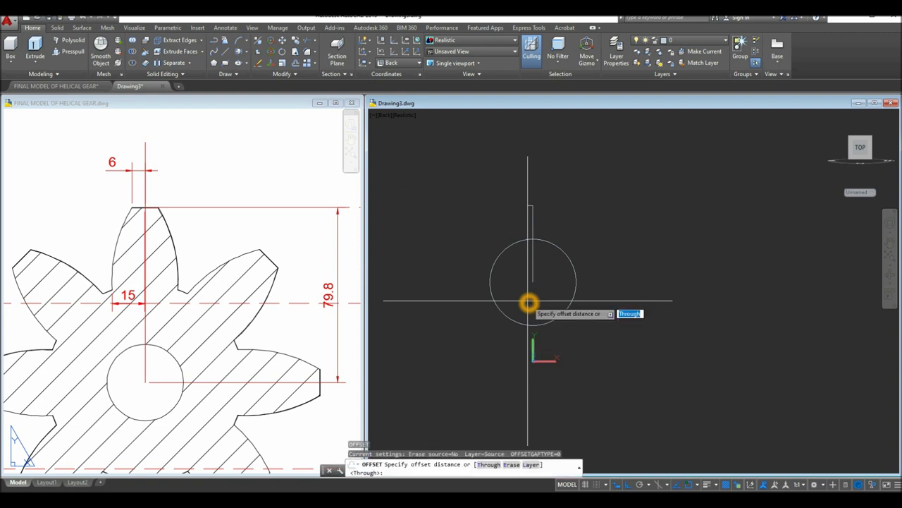
{"action": "key", "text": "Return"}
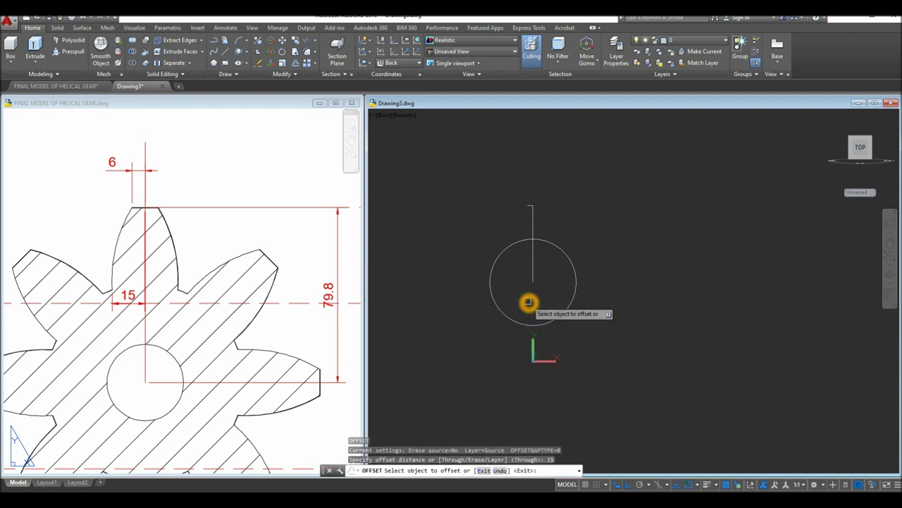
{"action": "left_click", "coordinate": [534, 274]}
{"action": "left_click", "coordinate": [522, 274]}
{"action": "right_click", "coordinate": [584, 199]}
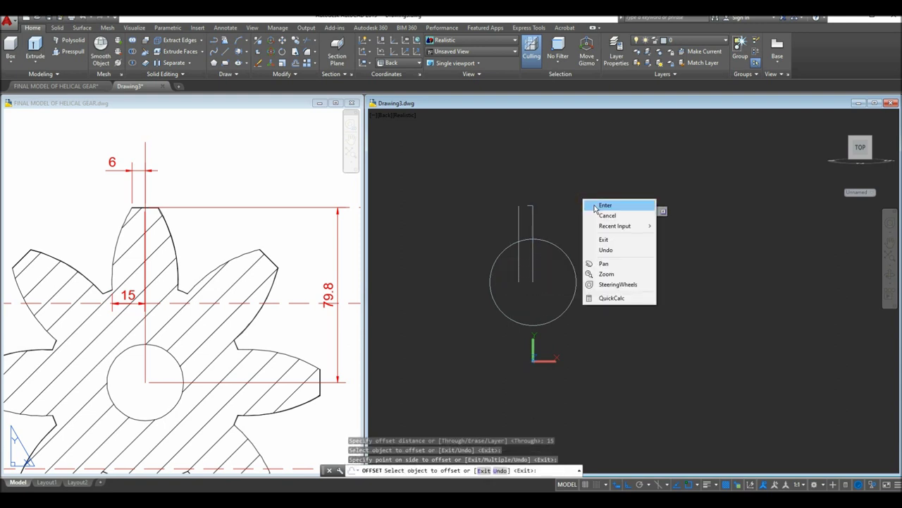
{"action": "left_click", "coordinate": [595, 204]}
Trim away the portions of both vertical lines that lie inside the circle
{"action": "type", "text": "t"}
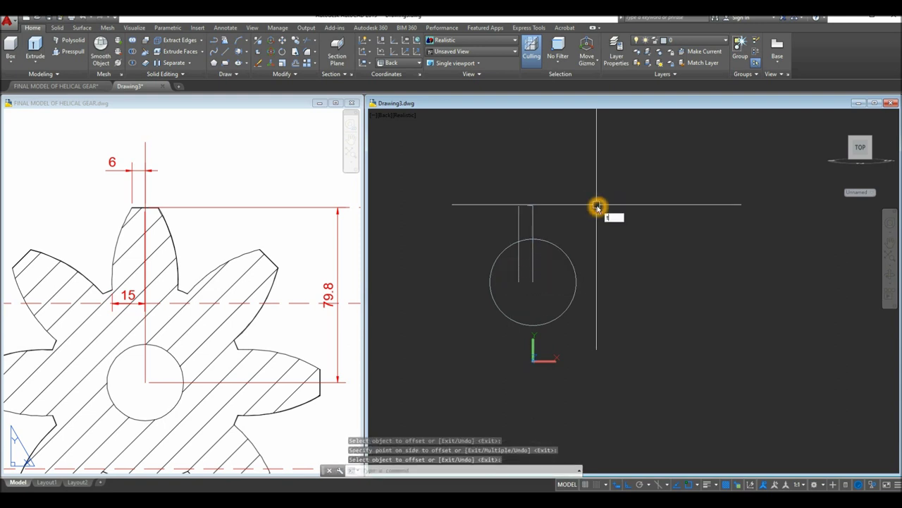
{"action": "type", "text": "r"}
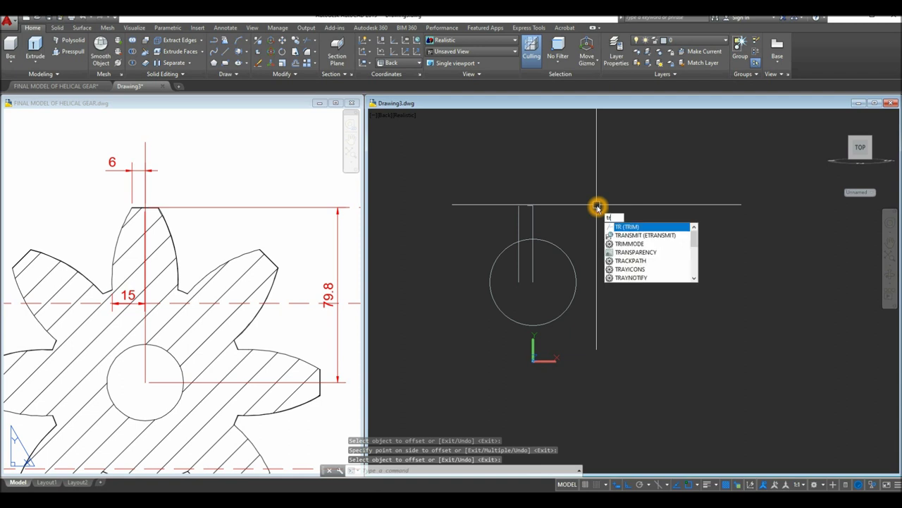
{"action": "key", "text": "Return"}
{"action": "key", "text": "Return"}
{"action": "left_click", "coordinate": [535, 262]}
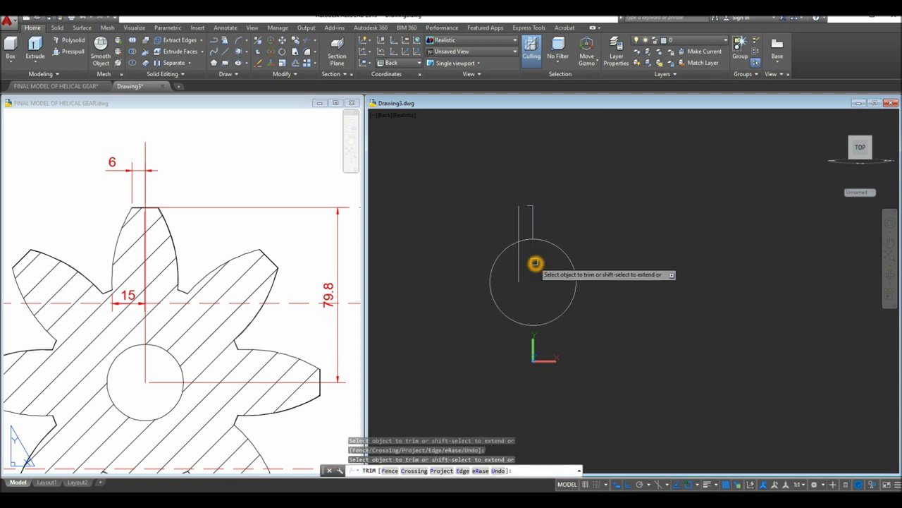
{"action": "left_click", "coordinate": [521, 261]}
{"action": "right_click", "coordinate": [578, 203]}
{"action": "left_click", "coordinate": [588, 211]}
Add a radius dimension to the topmost tooth's flank arc in the reference drawing's front view
{"action": "scroll", "coordinate": [510, 206], "scroll_direction": "up", "scroll_amount": 2}
{"action": "scroll", "coordinate": [511, 205], "scroll_direction": "up", "scroll_amount": 3}
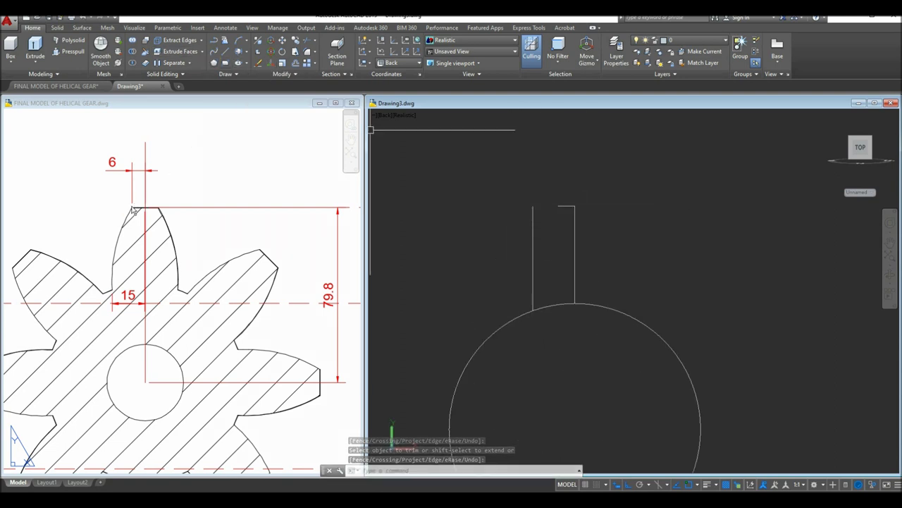
{"action": "left_click", "coordinate": [208, 259]}
{"action": "scroll", "coordinate": [208, 255], "scroll_direction": "down", "scroll_amount": 2}
{"action": "scroll", "coordinate": [213, 208], "scroll_direction": "down", "scroll_amount": 2}
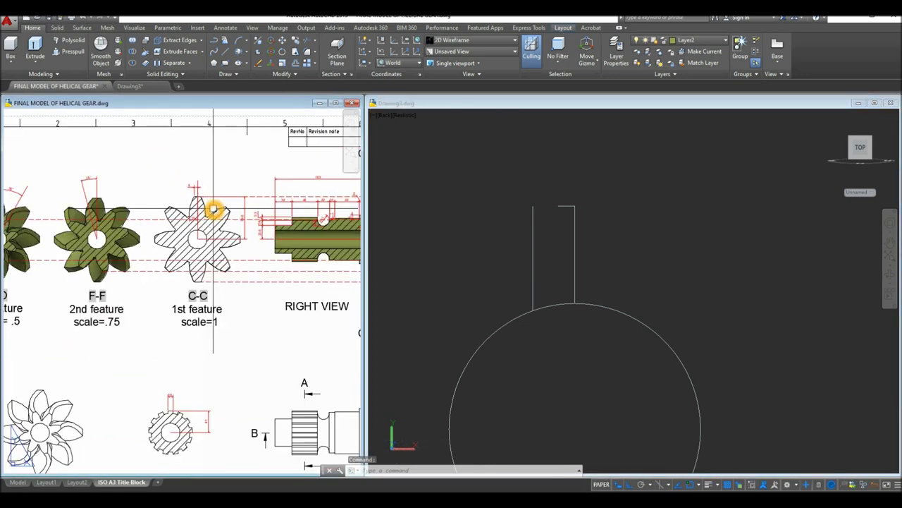
{"action": "mouse_move", "coordinate": [212, 209]}
{"action": "middle_mouse_down"}
{"action": "mouse_move", "coordinate": [227, 207]}
{"action": "mouse_move", "coordinate": [248, 170]}
{"action": "mouse_move", "coordinate": [307, 170]}
{"action": "mouse_move", "coordinate": [247, 166]}
{"action": "middle_mouse_up"}
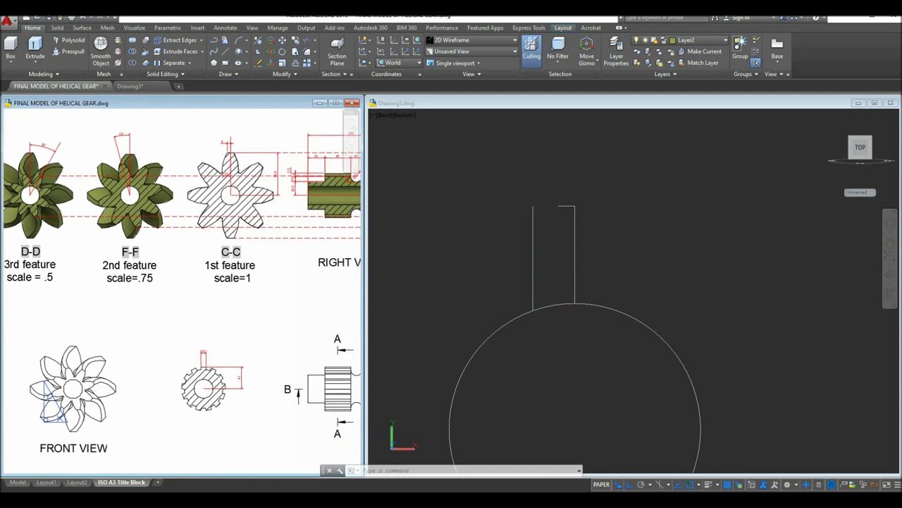
{"action": "left_click", "coordinate": [226, 28]}
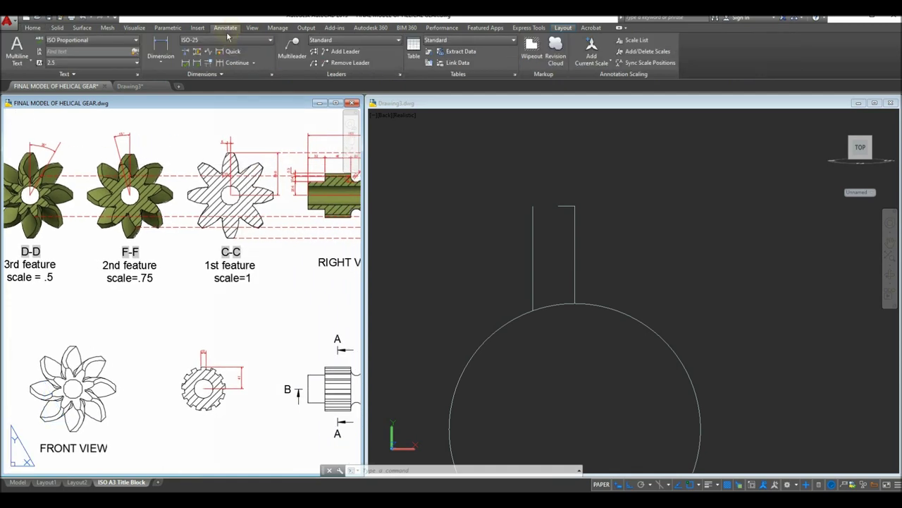
{"action": "left_click", "coordinate": [161, 59]}
{"action": "left_click", "coordinate": [167, 154]}
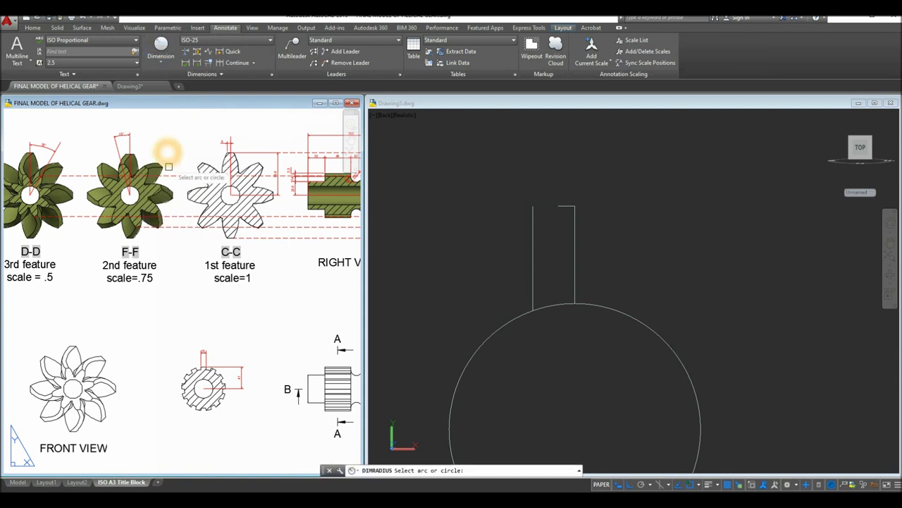
{"action": "scroll", "coordinate": [105, 372], "scroll_direction": "up", "scroll_amount": 4}
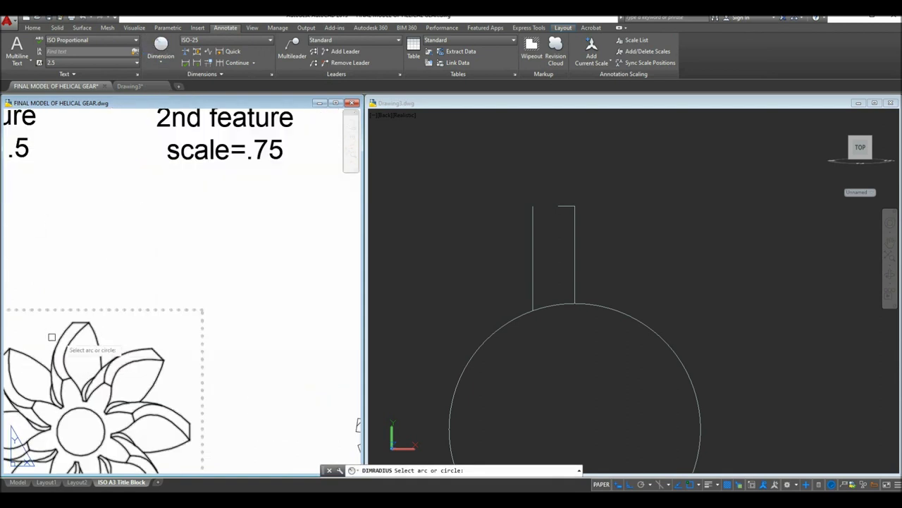
{"action": "left_click", "coordinate": [97, 339]}
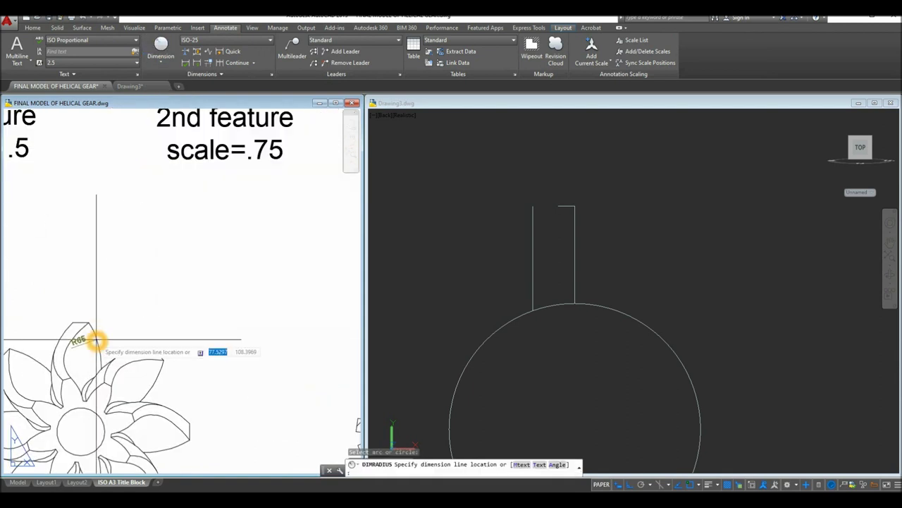
{"action": "left_click", "coordinate": [132, 289]}
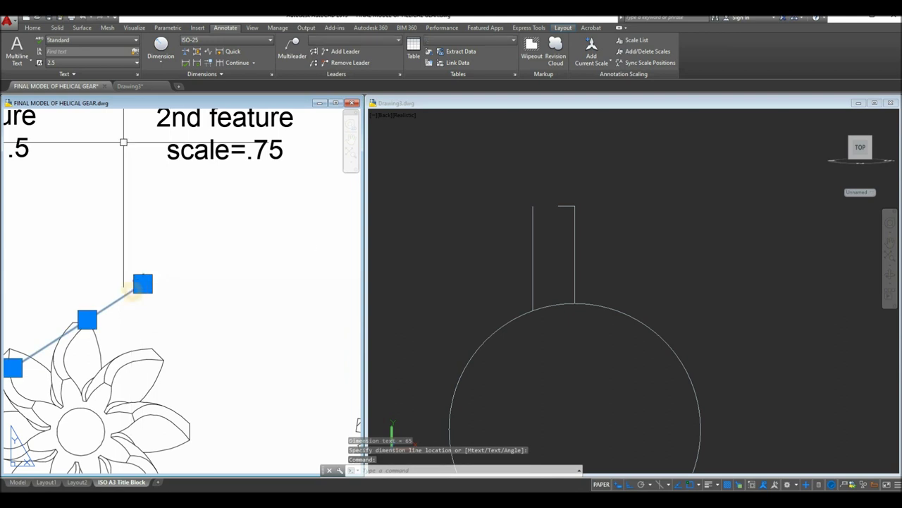
Assign the new radius dimension to the dim layer
{"action": "left_click", "coordinate": [31, 28]}
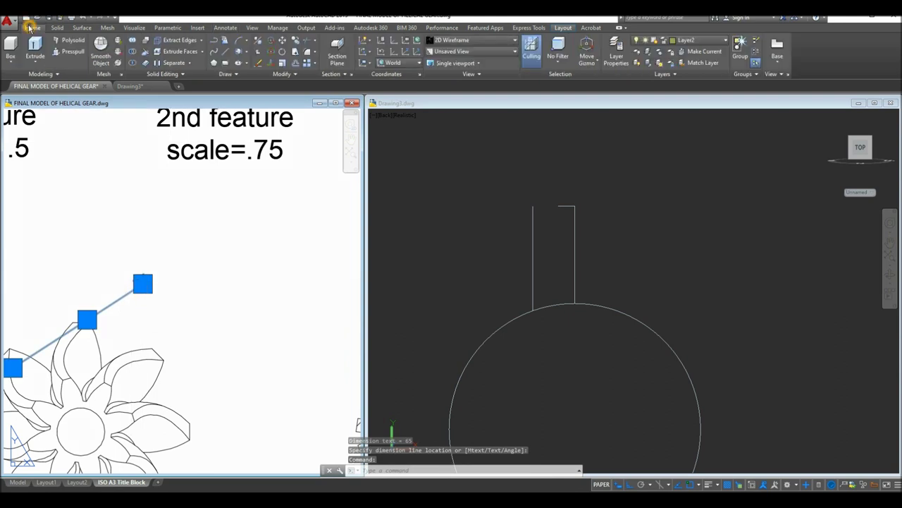
{"action": "left_click", "coordinate": [678, 44]}
{"action": "left_click", "coordinate": [681, 86]}
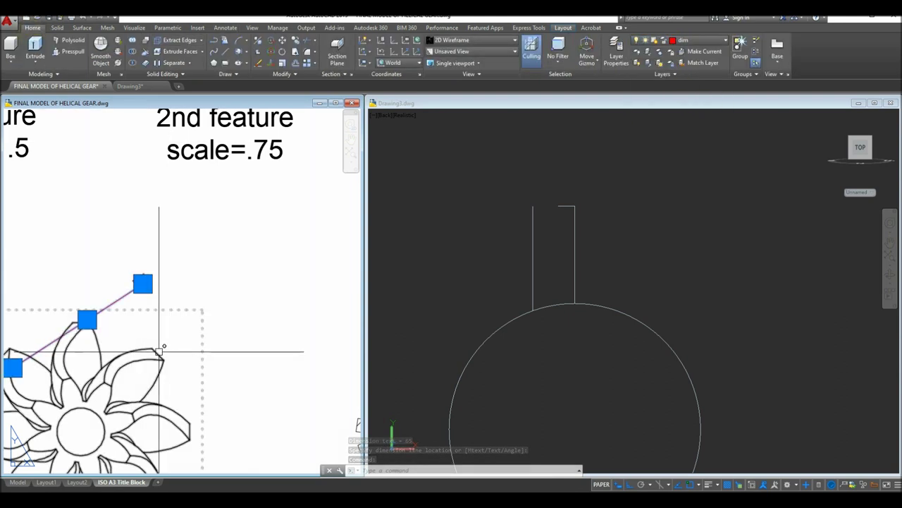
{"action": "key", "text": "Escape"}
Stretch the radius dimension's arrow point down along the tooth flank, and delete the dimension
{"action": "scroll", "coordinate": [235, 277], "scroll_direction": "down", "scroll_amount": 2}
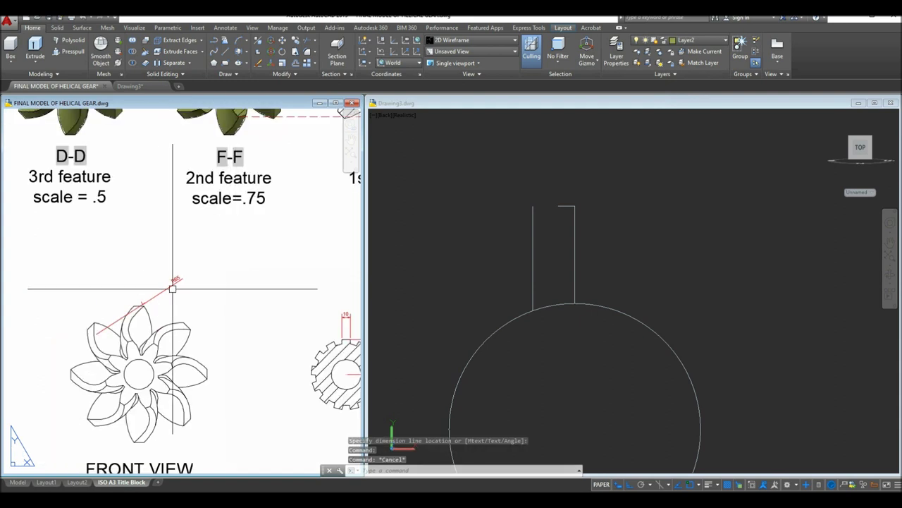
{"action": "scroll", "coordinate": [173, 288], "scroll_direction": "up", "scroll_amount": 5}
{"action": "left_click", "coordinate": [151, 317]}
{"action": "scroll", "coordinate": [151, 316], "scroll_direction": "down", "scroll_amount": 2}
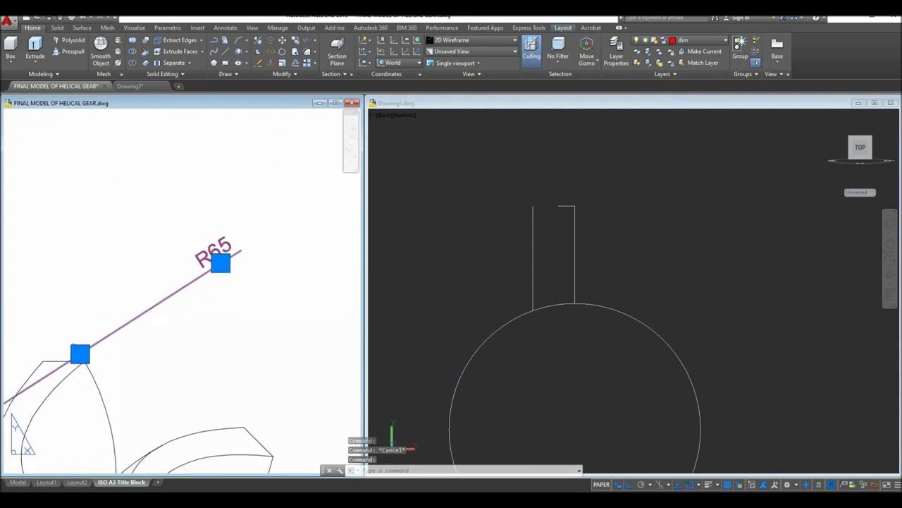
{"action": "middle_click_drag", "start_coordinate": [98, 346], "coordinate": [96, 302]}
{"action": "left_click", "coordinate": [78, 309]}
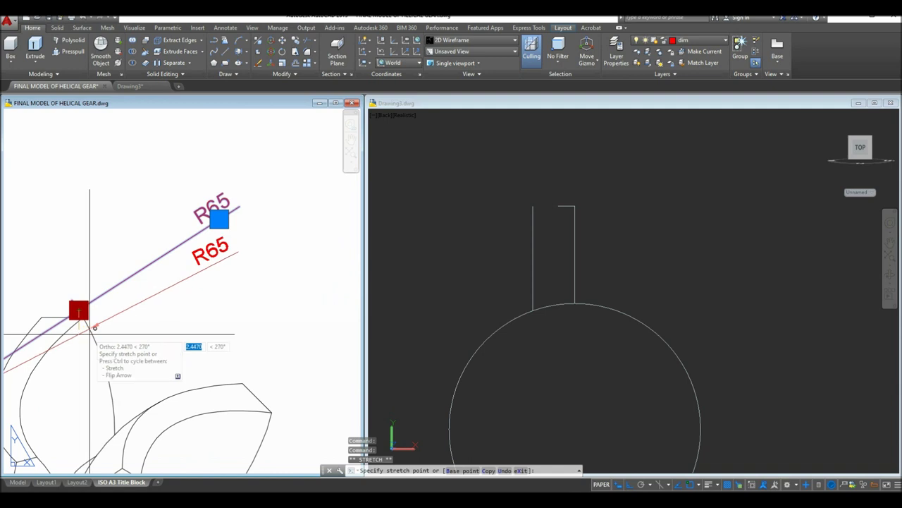
{"action": "left_click", "coordinate": [94, 328]}
{"action": "key", "text": "Escape"}
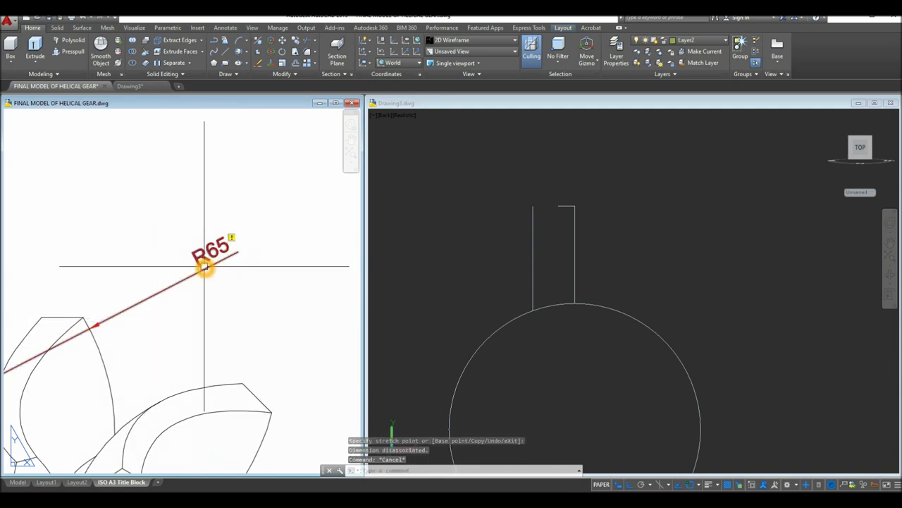
{"action": "left_click", "coordinate": [203, 267]}
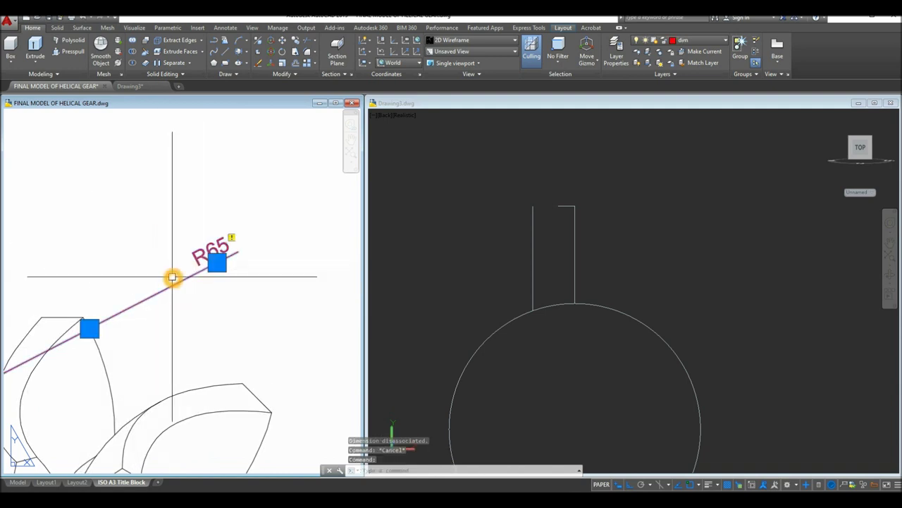
{"action": "key", "text": "Delete"}
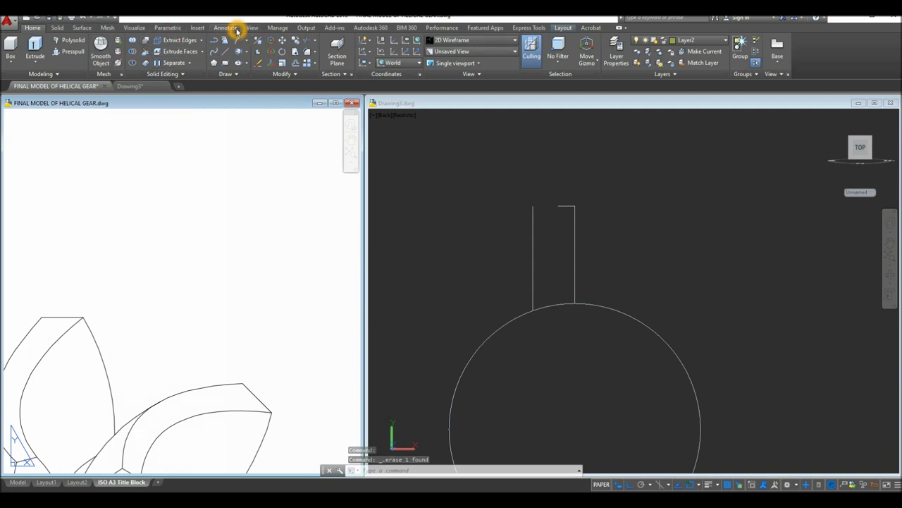
Create a radius dimension on the topmost tooth's right flank arc in the front view, placing its text outside the tooth
{"action": "left_click", "coordinate": [237, 30]}
{"action": "left_click", "coordinate": [162, 62]}
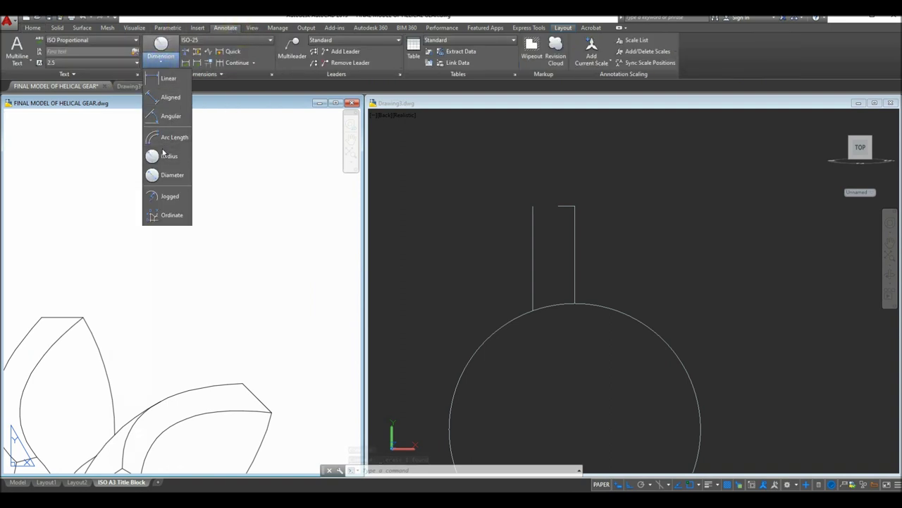
{"action": "left_click", "coordinate": [165, 155]}
{"action": "left_click", "coordinate": [90, 328]}
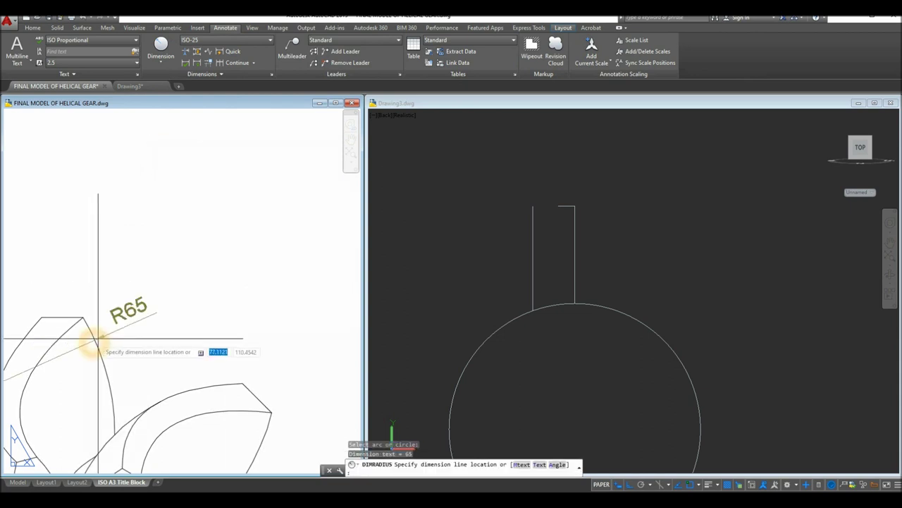
{"action": "left_click", "coordinate": [161, 288]}
{"action": "left_click", "coordinate": [162, 287]}
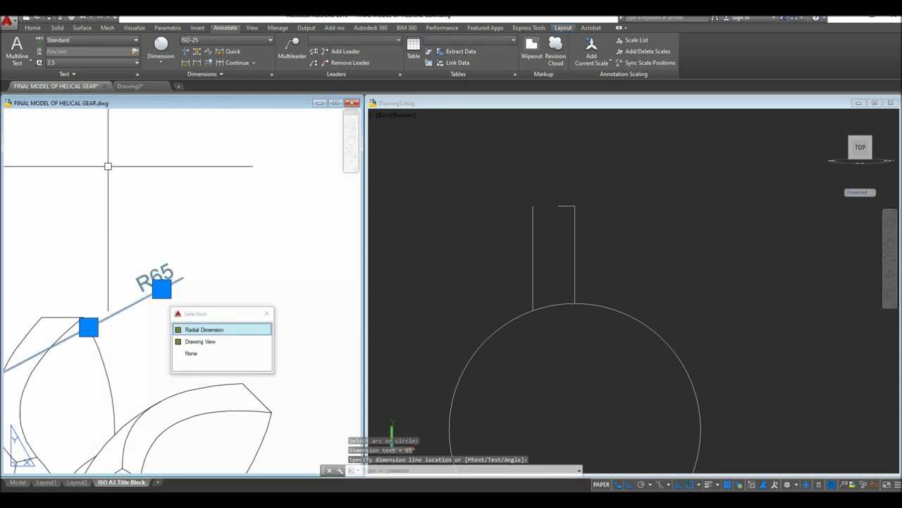
Assign the R65 radius dimension in the reference drawing's front view to the dim layer
{"action": "left_click", "coordinate": [33, 28]}
{"action": "left_click", "coordinate": [661, 41]}
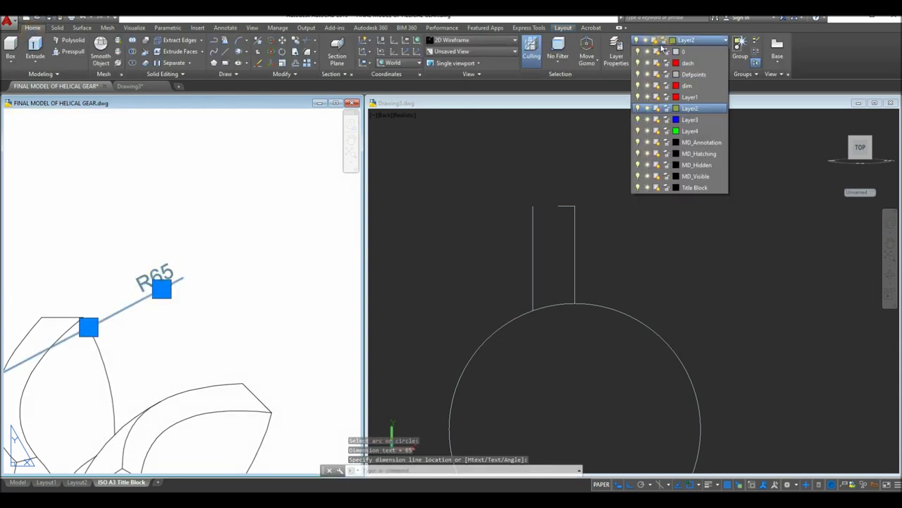
{"action": "left_click", "coordinate": [676, 85]}
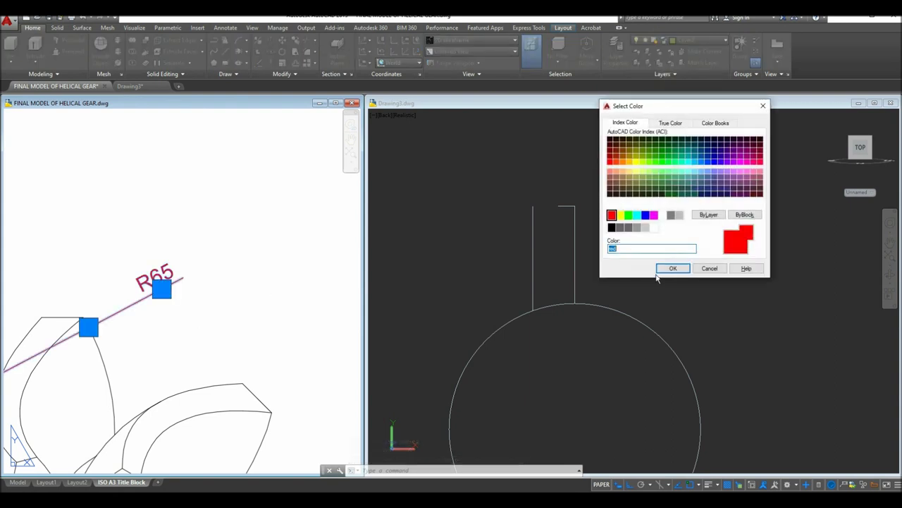
{"action": "left_click", "coordinate": [673, 269]}
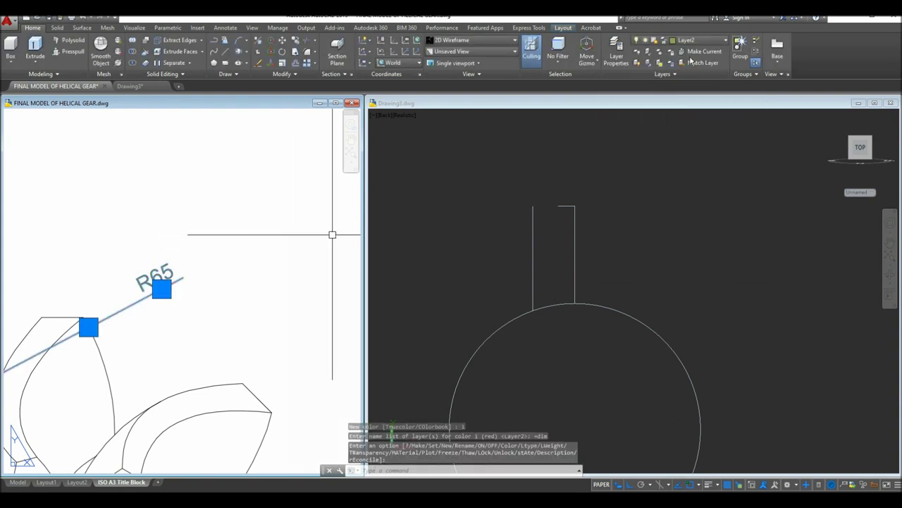
{"action": "left_click", "coordinate": [707, 45]}
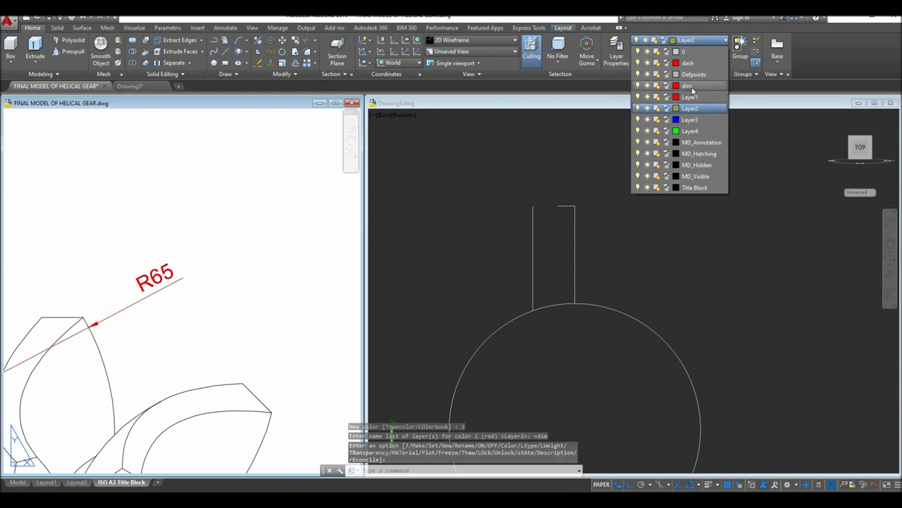
{"action": "left_click", "coordinate": [693, 86]}
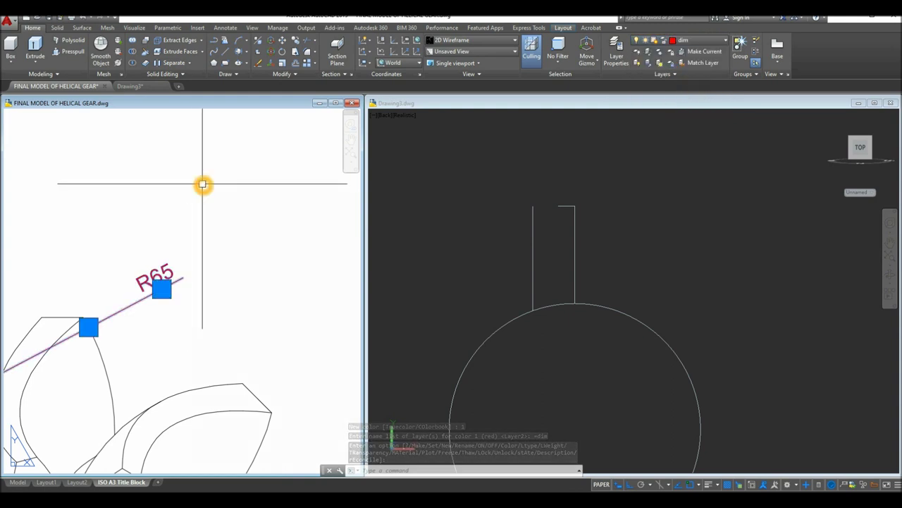
{"action": "key", "text": "Escape"}
In Drawing3, draw the tooth's left flank as a start-end-radius arc of radius 65 from the tip line's free end to the circle
{"action": "scroll", "coordinate": [203, 184], "scroll_direction": "down", "scroll_amount": 6}
{"action": "middle_click_drag", "start_coordinate": [296, 176], "coordinate": [239, 254]}
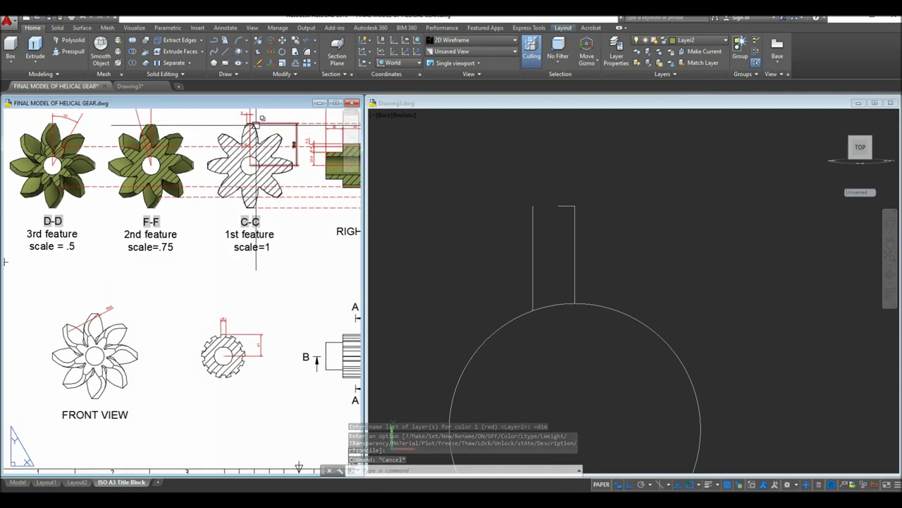
{"action": "scroll", "coordinate": [266, 126], "scroll_direction": "up", "scroll_amount": 3}
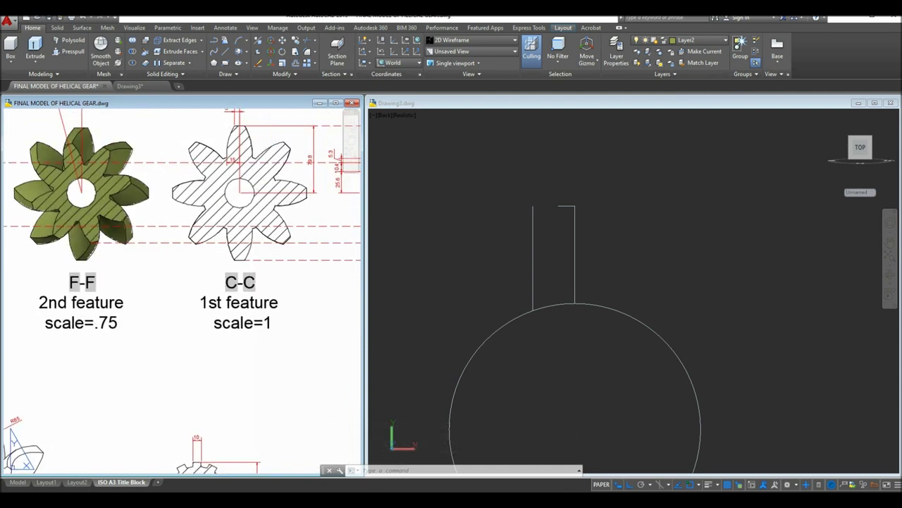
{"action": "left_click", "coordinate": [503, 215]}
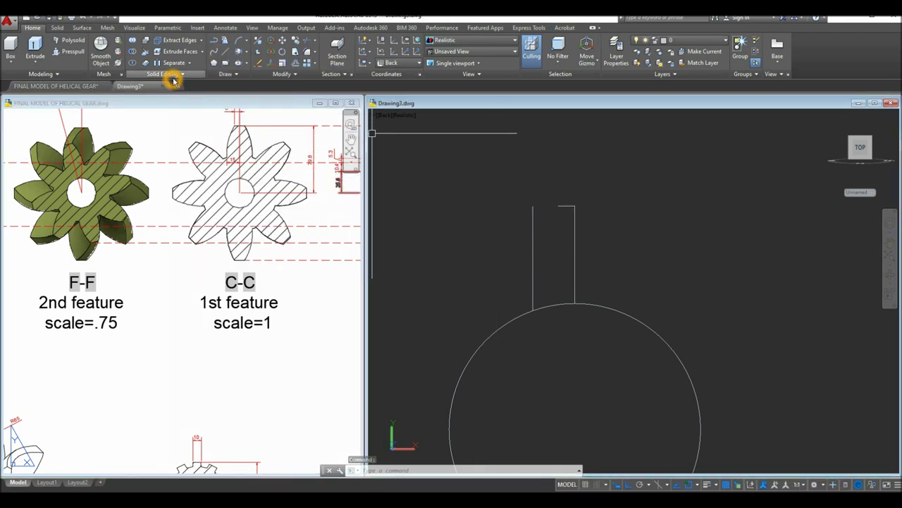
{"action": "left_click", "coordinate": [246, 41]}
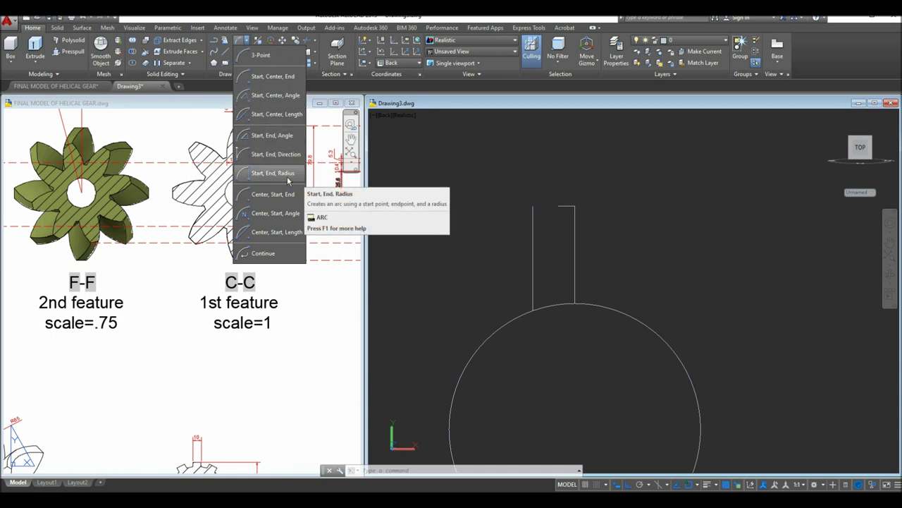
{"action": "left_click", "coordinate": [274, 174]}
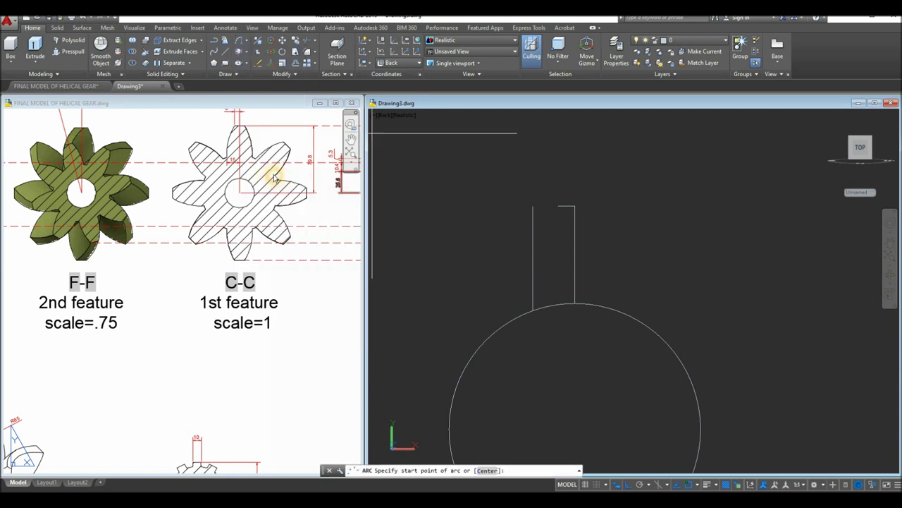
{"action": "left_click", "coordinate": [560, 207]}
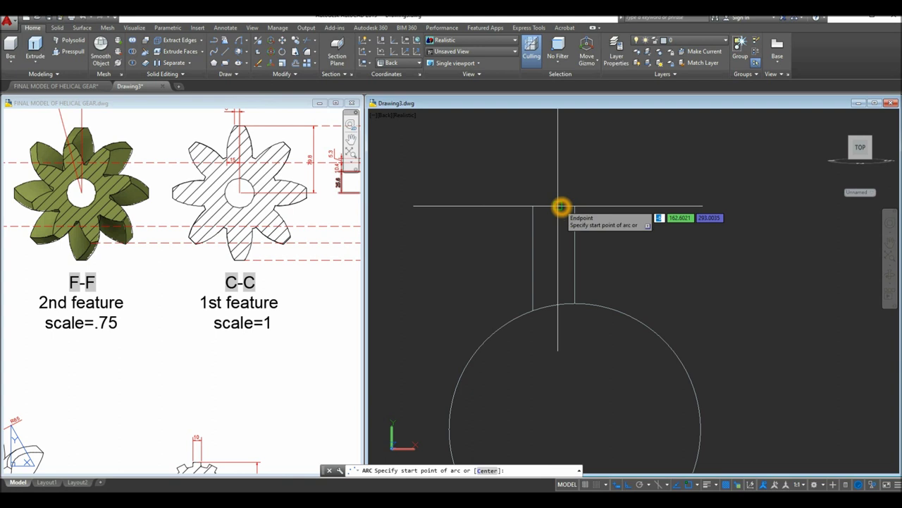
{"action": "left_click", "coordinate": [534, 309]}
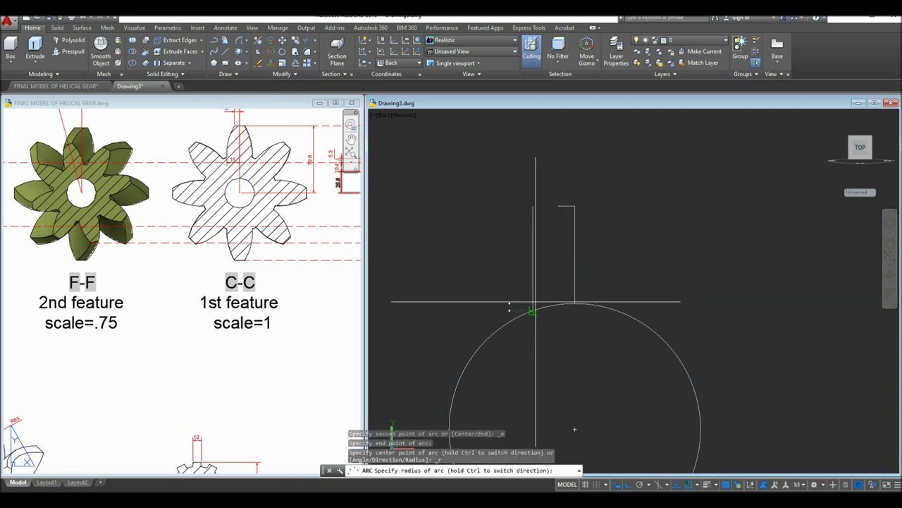
{"action": "left_click", "coordinate": [471, 258]}
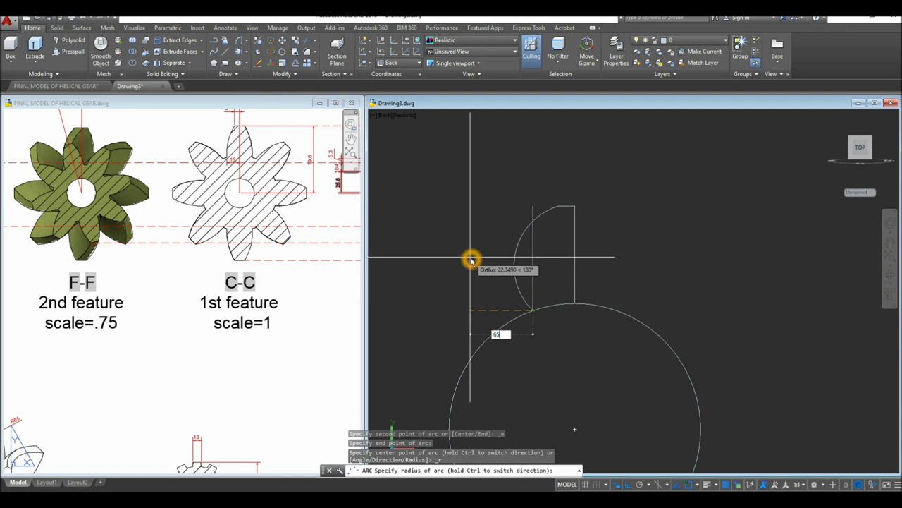
{"action": "key", "text": "Return"}
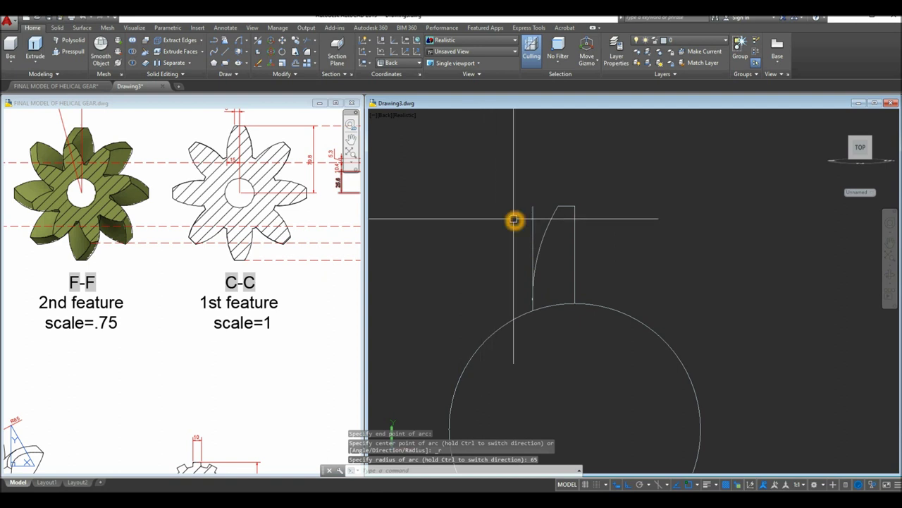
Trim the upper part of the left vertical construction line back to the flank arc
{"action": "type", "text": "tr"}
{"action": "key", "text": "Return"}
{"action": "key", "text": "Return"}
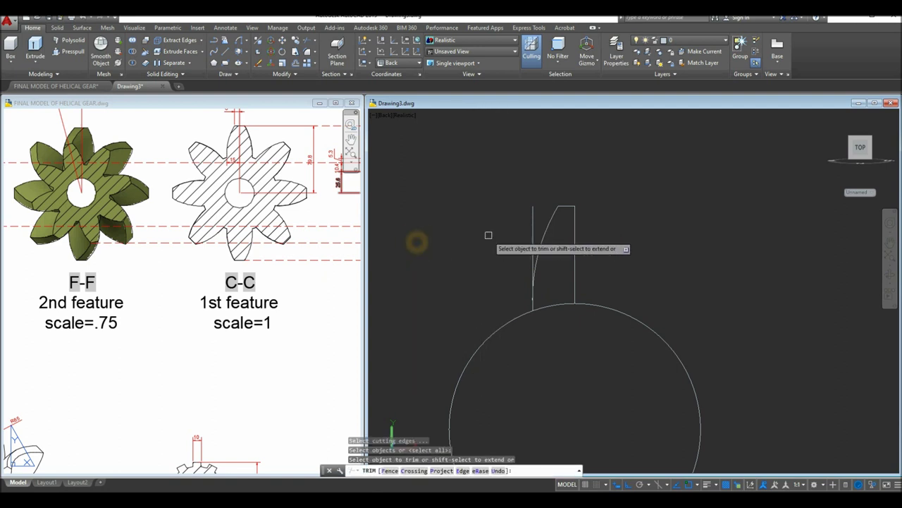
{"action": "left_click", "coordinate": [532, 226]}
{"action": "scroll", "coordinate": [540, 329], "scroll_direction": "up", "scroll_amount": 4}
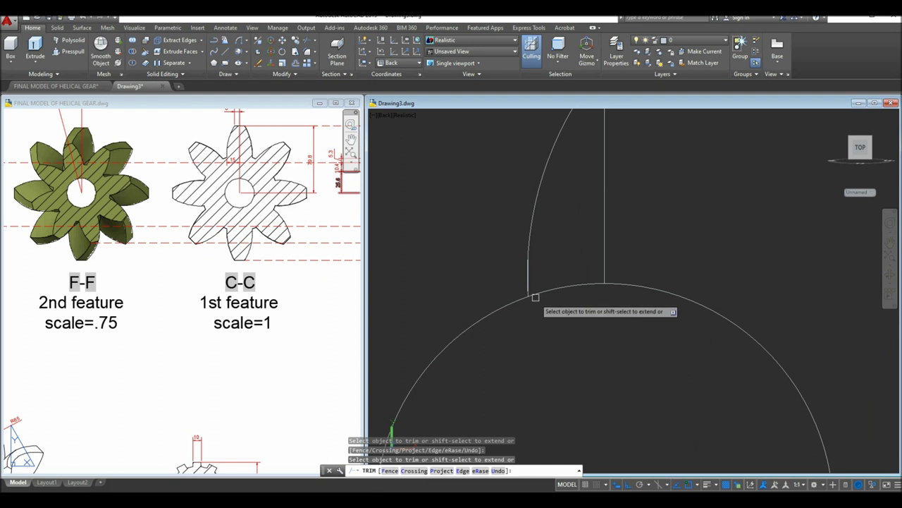
{"action": "right_click", "coordinate": [558, 246]}
{"action": "left_click", "coordinate": [561, 247]}
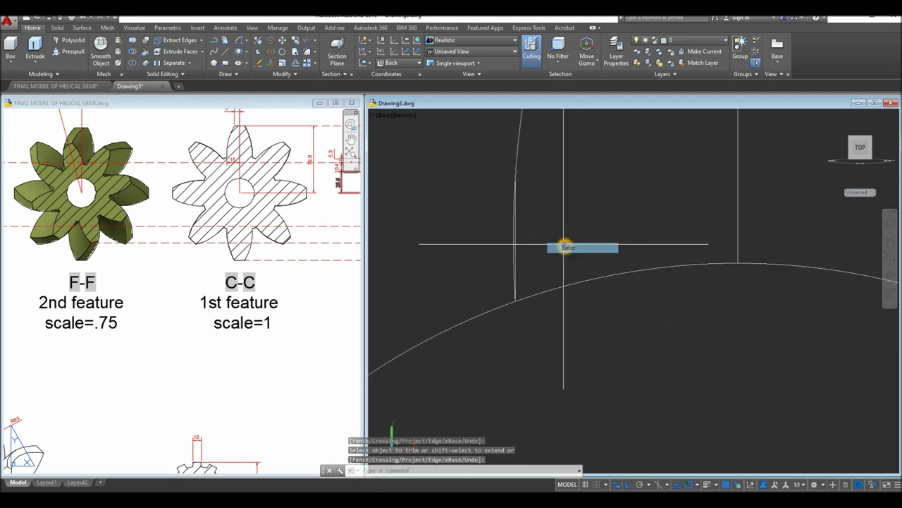
Delete the leftover piece of the left construction line beside the flank arc's lower end
{"action": "scroll", "coordinate": [532, 236], "scroll_direction": "up", "scroll_amount": 3}
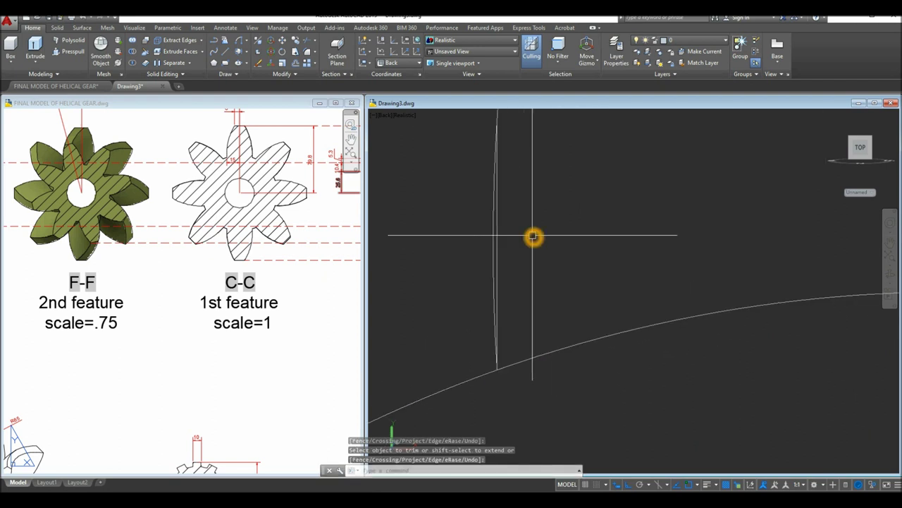
{"action": "left_click", "coordinate": [498, 238]}
{"action": "key", "text": "Delete"}
{"action": "scroll", "coordinate": [542, 240], "scroll_direction": "down", "scroll_amount": 3}
{"action": "middle_click_drag", "start_coordinate": [510, 252], "coordinate": [477, 251]}
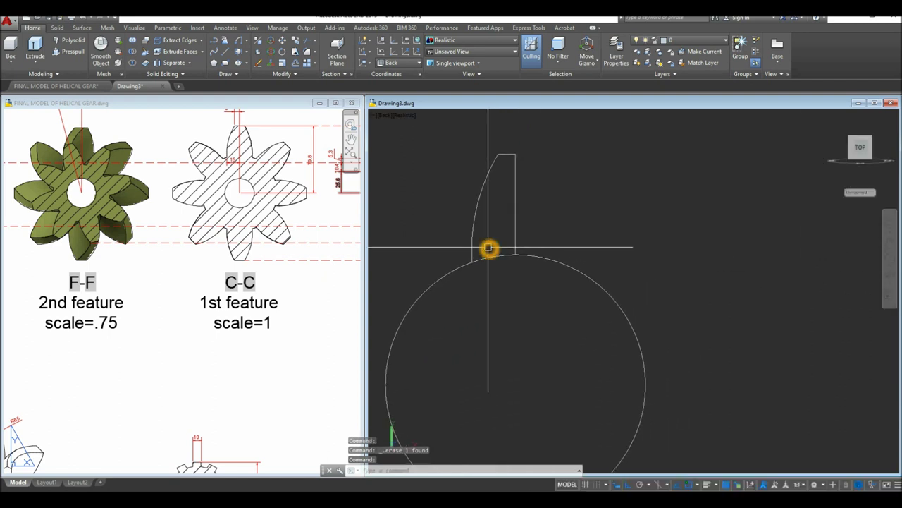
Mirror the flank arc and tip line about the tooth's vertical centre line through the circle's centre, keeping the source objects
{"action": "type", "text": "mi"}
{"action": "key", "text": "Return"}
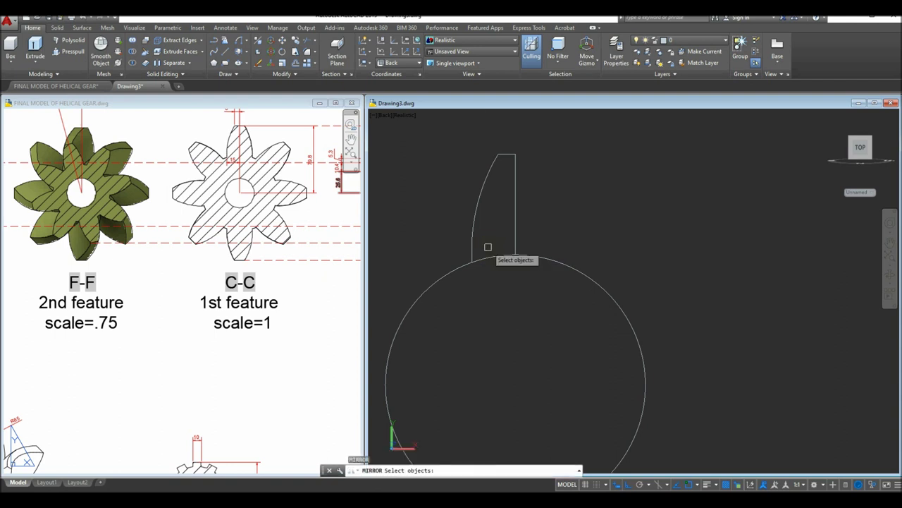
{"action": "left_click", "coordinate": [475, 213]}
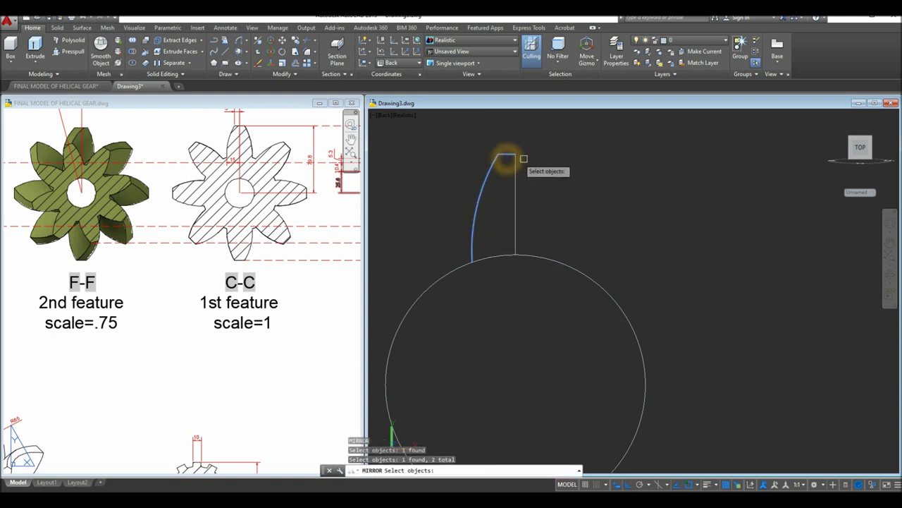
{"action": "key", "text": "Return"}
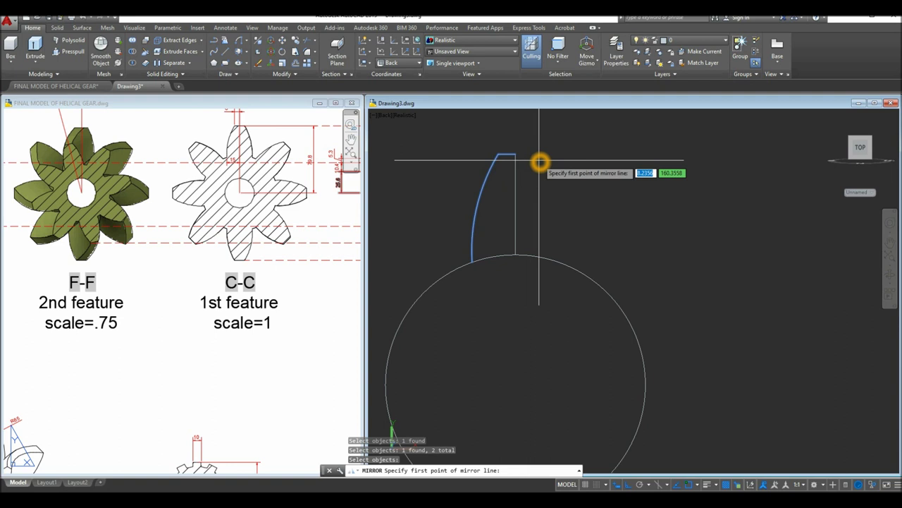
{"action": "left_click", "coordinate": [514, 154]}
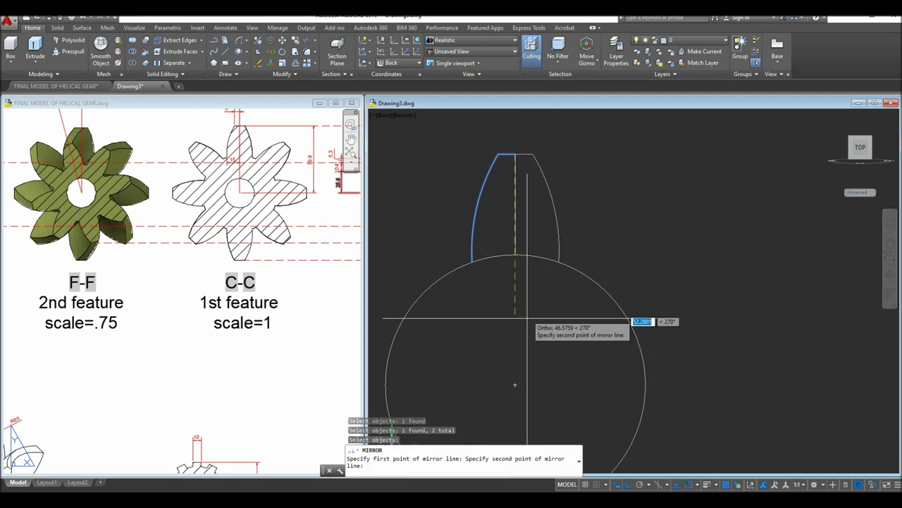
{"action": "left_click", "coordinate": [515, 384]}
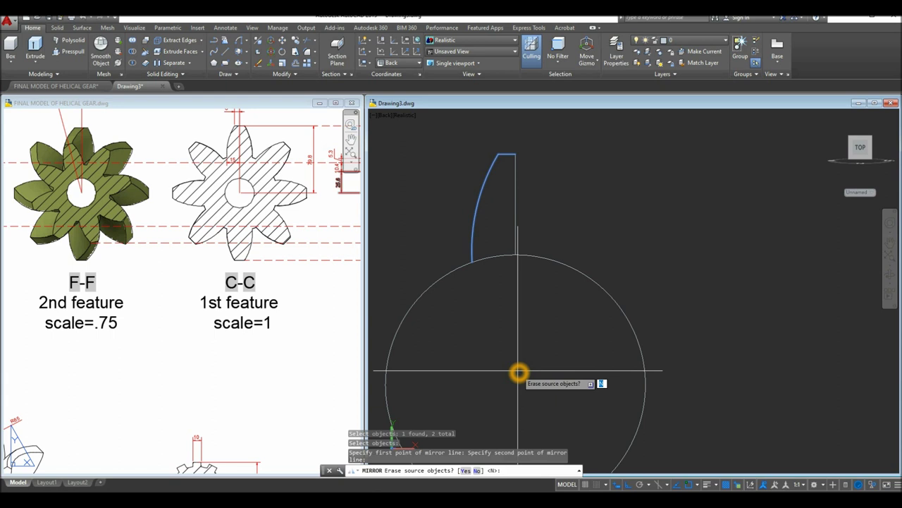
{"action": "key", "text": "Return"}
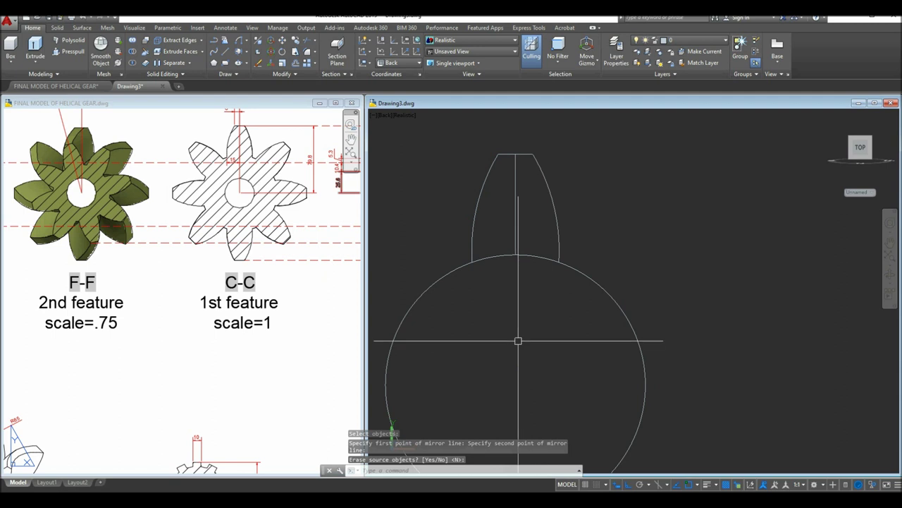
Join both flank arcs and both tip lines into one polyline, and delete the tooth's vertical centre line
{"action": "type", "text": "j"}
{"action": "key", "text": "Return"}
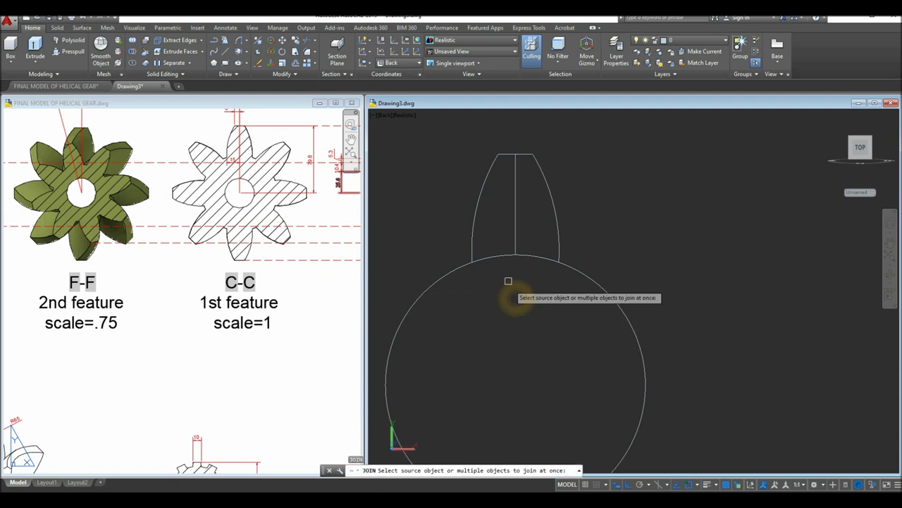
{"action": "left_click", "coordinate": [485, 198]}
{"action": "left_click", "coordinate": [509, 153]}
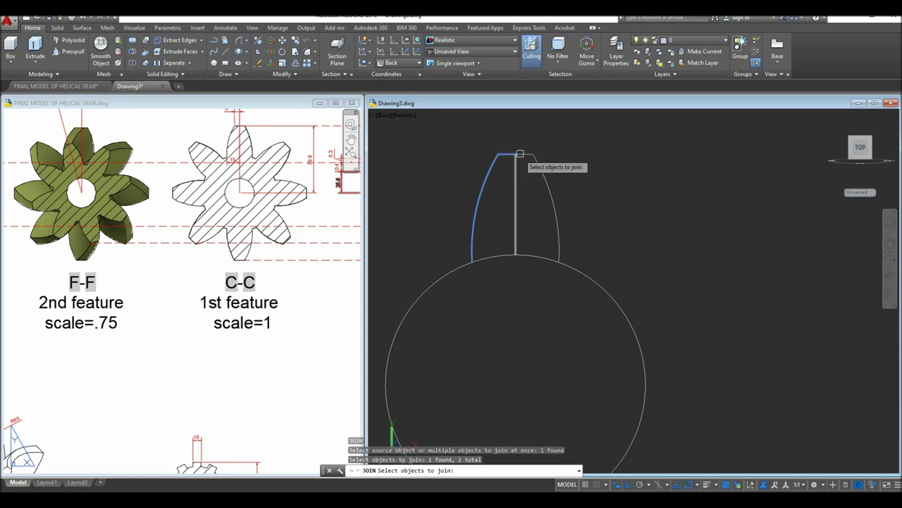
{"action": "left_click", "coordinate": [524, 153]}
{"action": "left_click", "coordinate": [541, 172]}
{"action": "key", "text": "Return"}
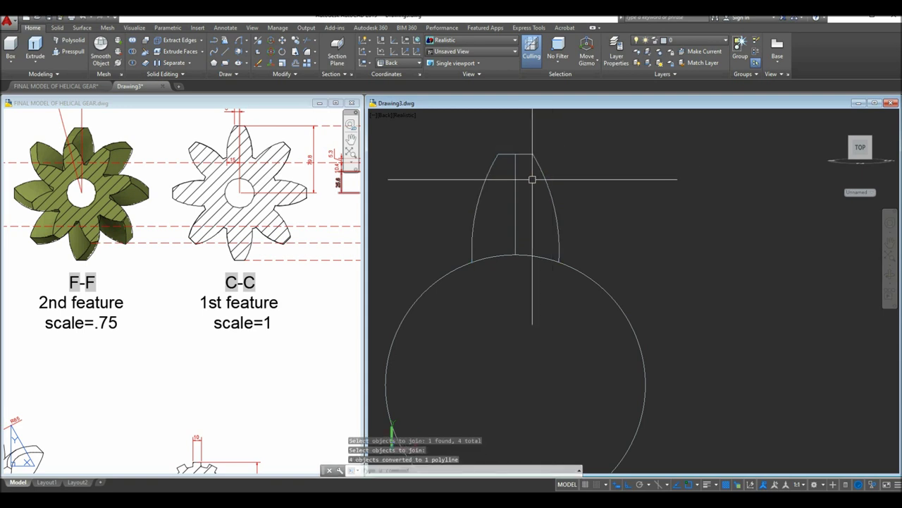
{"action": "left_click", "coordinate": [517, 194]}
{"action": "key", "text": "Delete"}
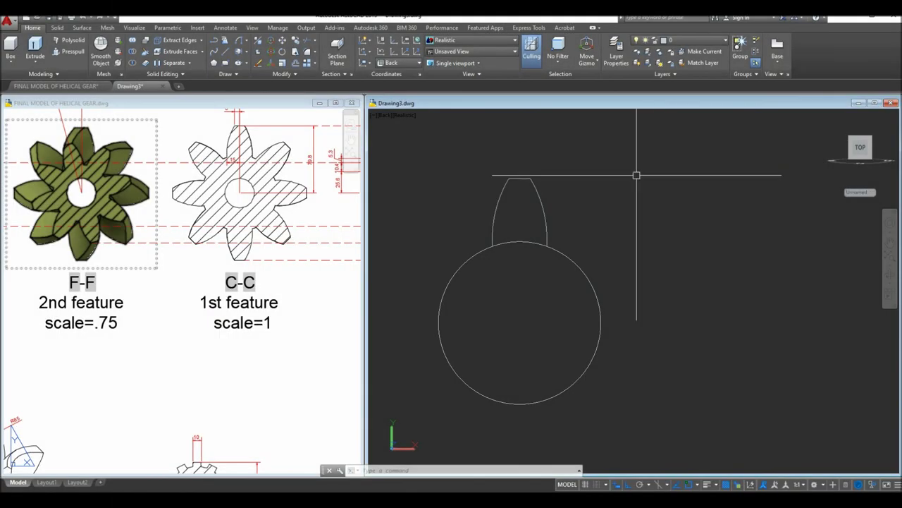
Create a polar array of the tooth polyline about the root circle's centre with 8 items
{"action": "left_click", "coordinate": [547, 192]}
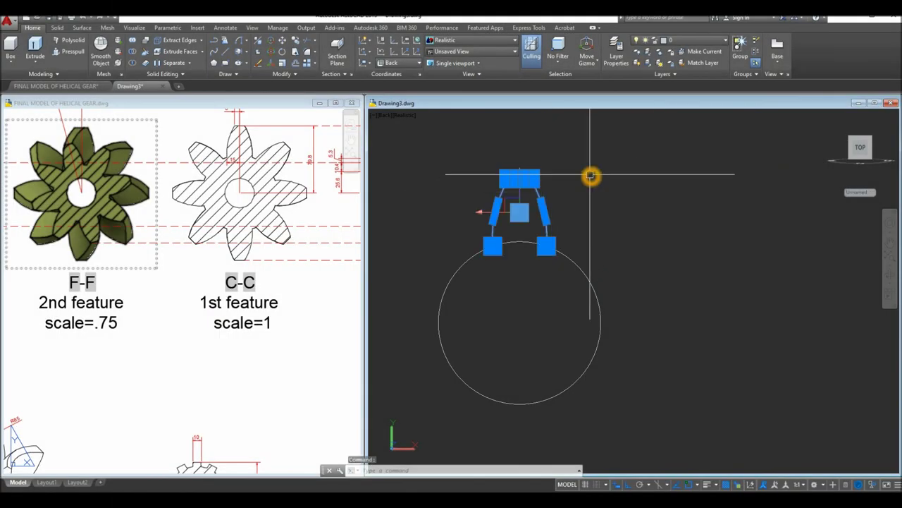
{"action": "key", "text": "Escape"}
{"action": "type", "text": "A"}
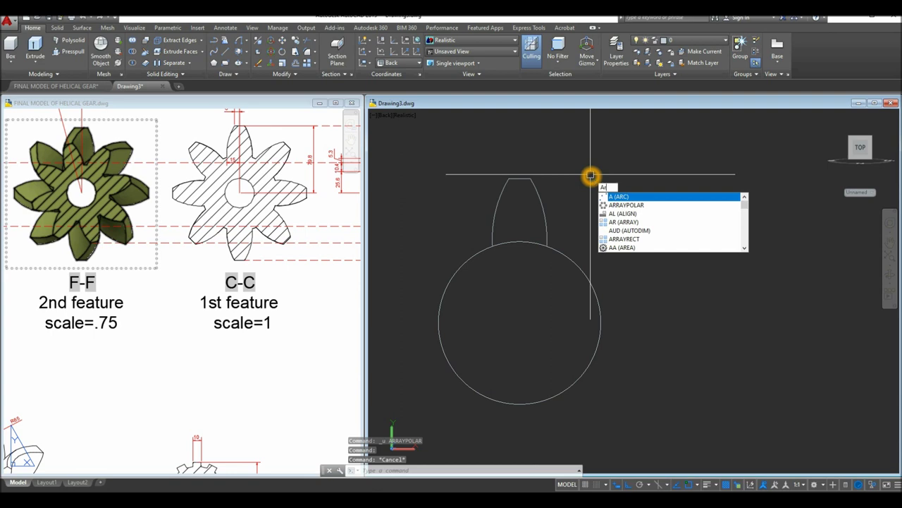
{"action": "type", "text": "R"}
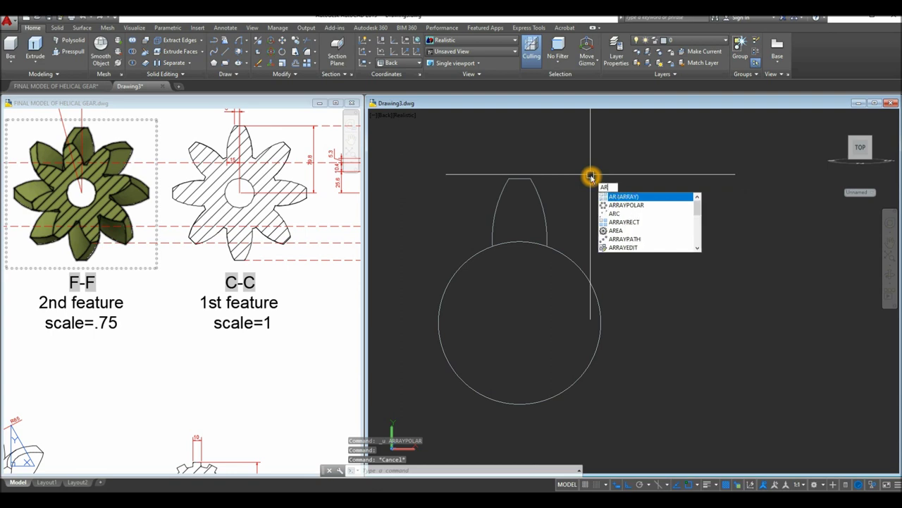
{"action": "left_click", "coordinate": [621, 205]}
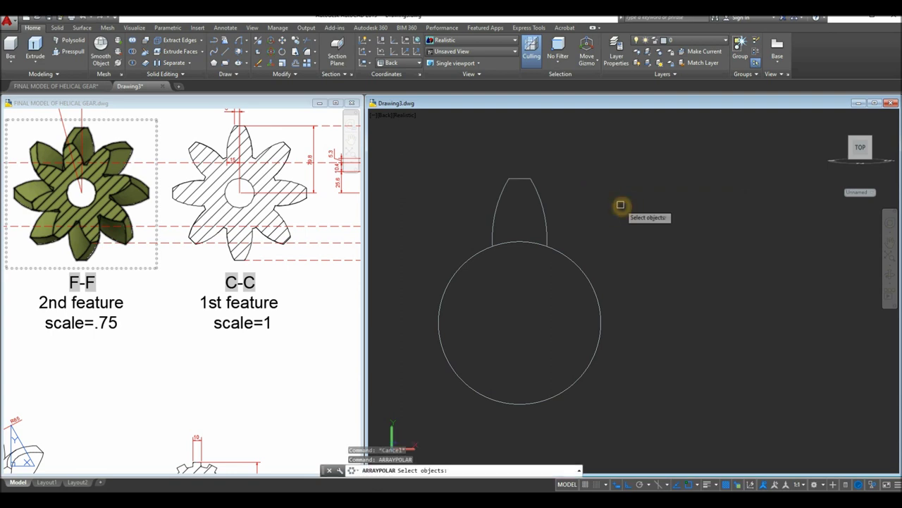
{"action": "left_click", "coordinate": [547, 218]}
{"action": "key", "text": "Return"}
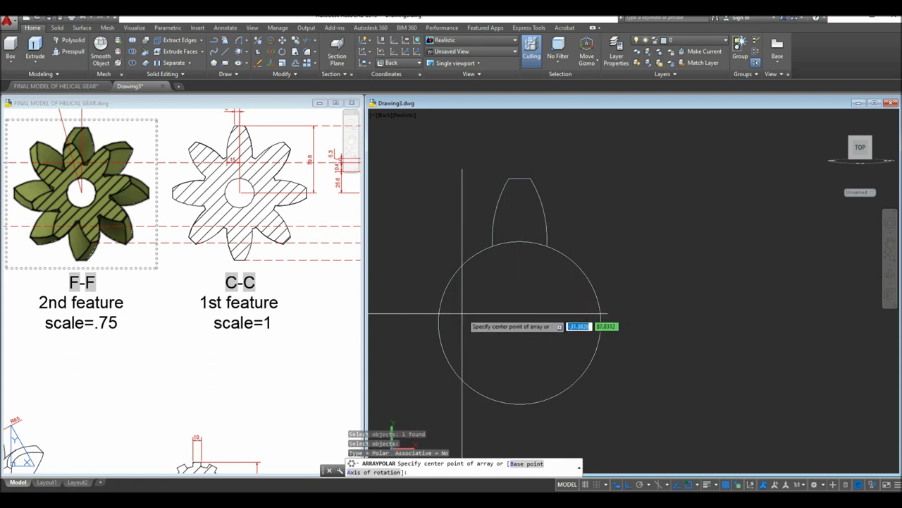
{"action": "left_click", "coordinate": [518, 327]}
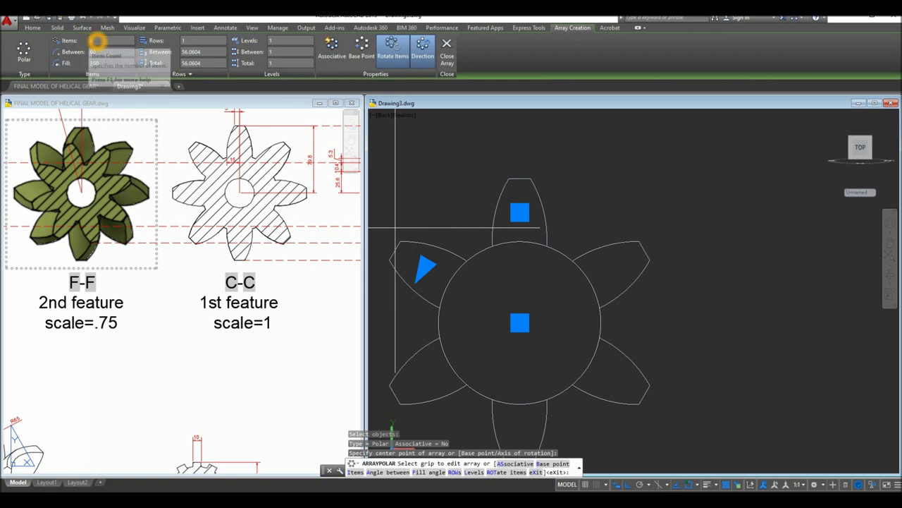
{"action": "right_click", "coordinate": [599, 171]}
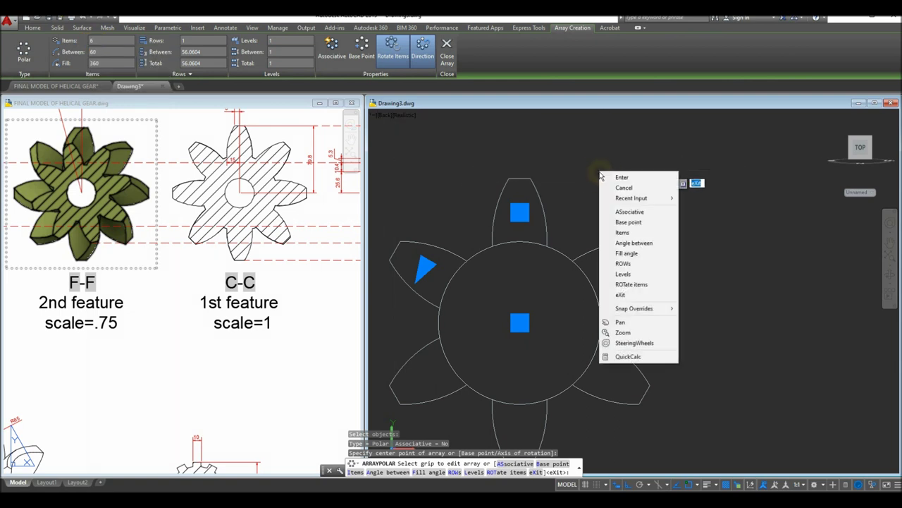
{"action": "left_click", "coordinate": [643, 232]}
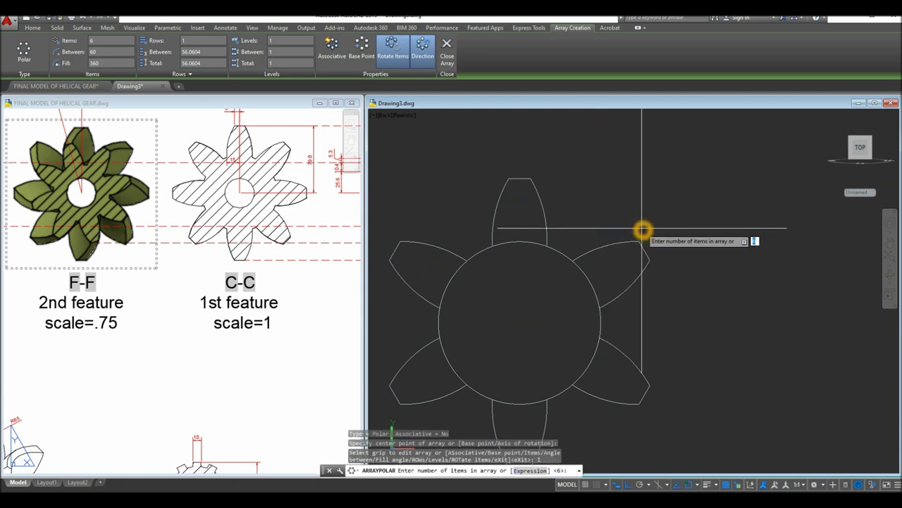
{"action": "key", "text": "Return"}
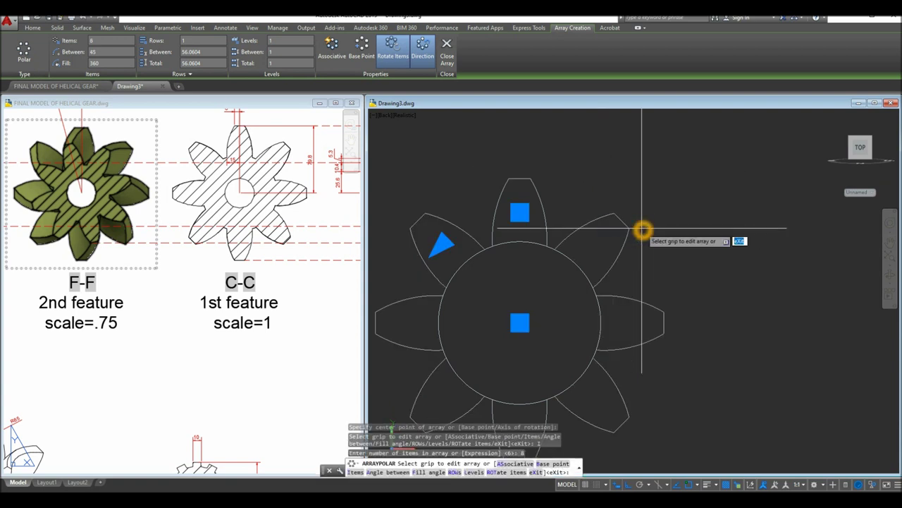
Set the polar array to non-associative and finish it, then select one tooth to check that it is a separate object
{"action": "right_click", "coordinate": [643, 230]}
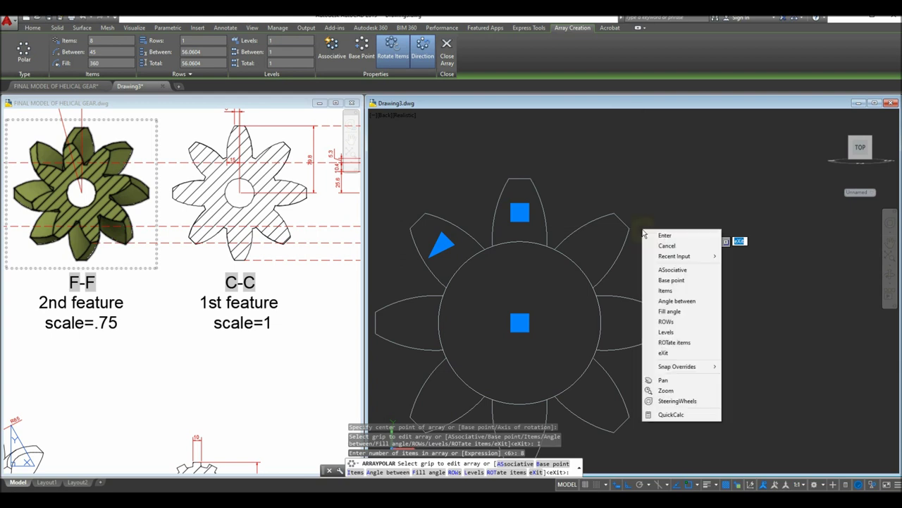
{"action": "left_click", "coordinate": [682, 271]}
{"action": "left_click", "coordinate": [703, 306]}
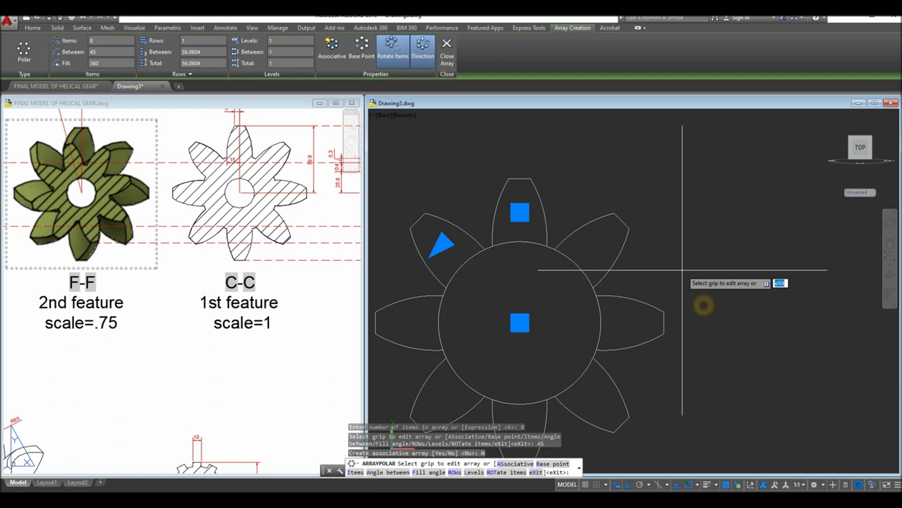
{"action": "right_click", "coordinate": [678, 242]}
{"action": "left_click", "coordinate": [692, 250]}
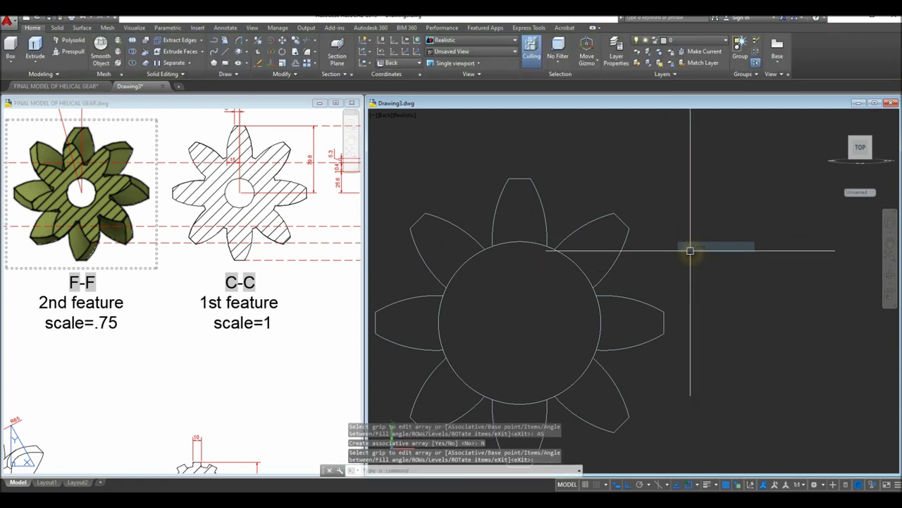
{"action": "left_click", "coordinate": [628, 242]}
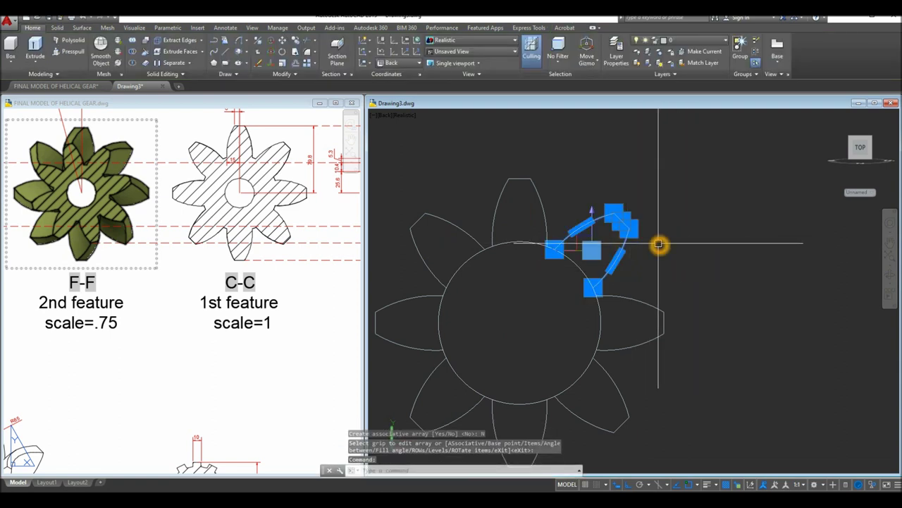
{"action": "key", "text": "Escape"}
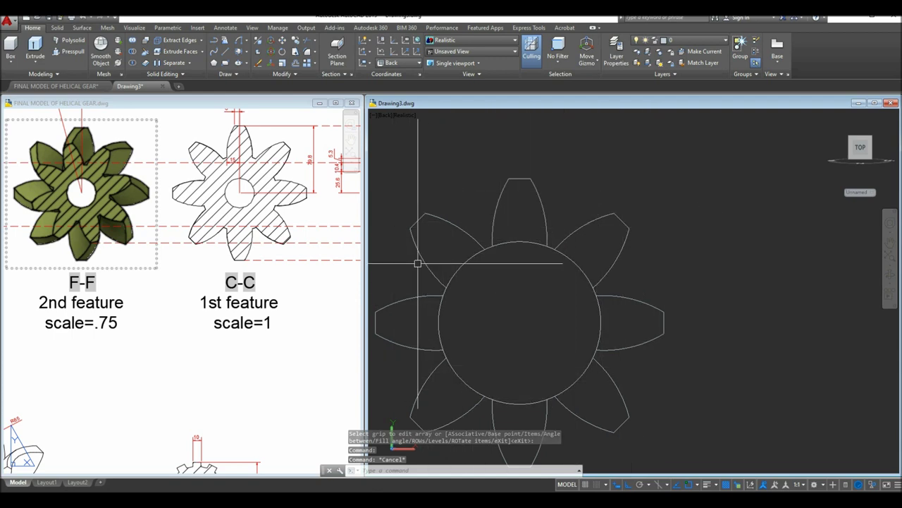
Trim away the root circle's arcs inside all eight teeth, leaving only the short arcs between neighbouring teeth
{"action": "left_click", "coordinate": [448, 201]}
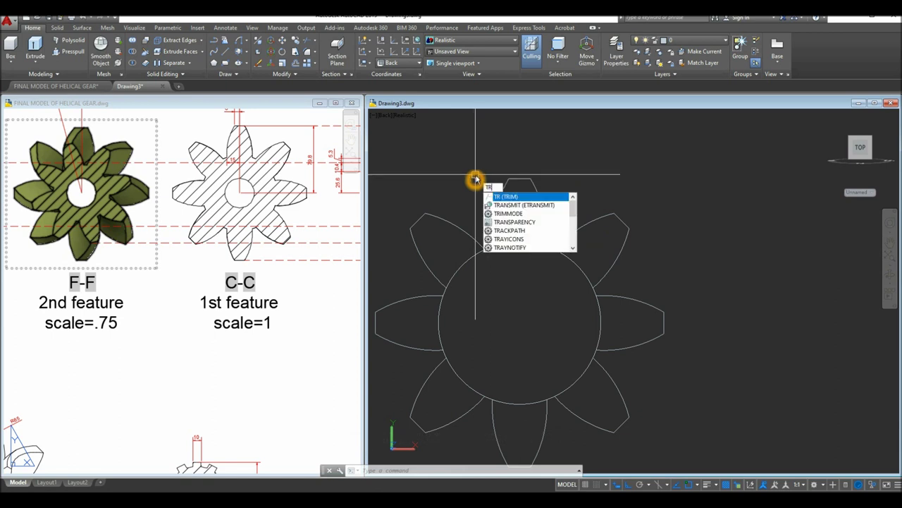
{"action": "key", "text": "Return"}
{"action": "key", "text": "Return"}
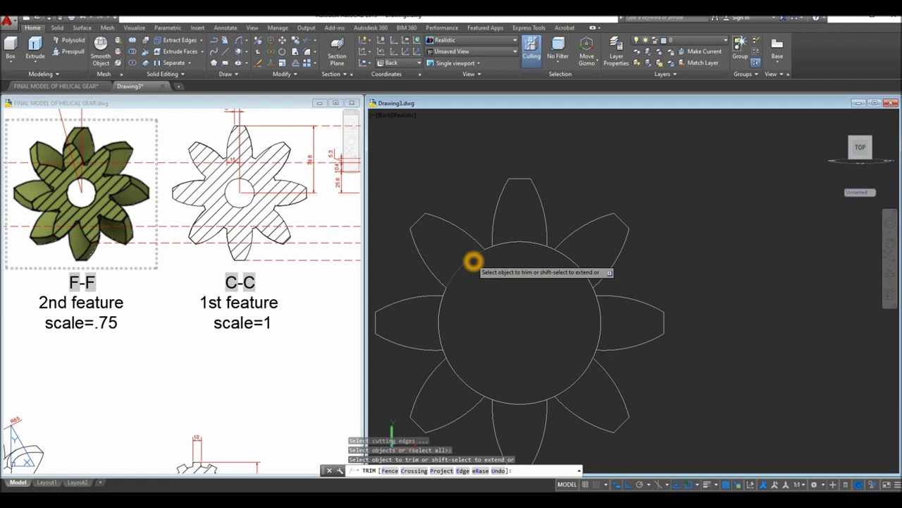
{"action": "left_click", "coordinate": [472, 261]}
{"action": "left_click", "coordinate": [507, 242]}
{"action": "left_click", "coordinate": [576, 263]}
{"action": "left_click", "coordinate": [598, 316]}
{"action": "left_click", "coordinate": [572, 374]}
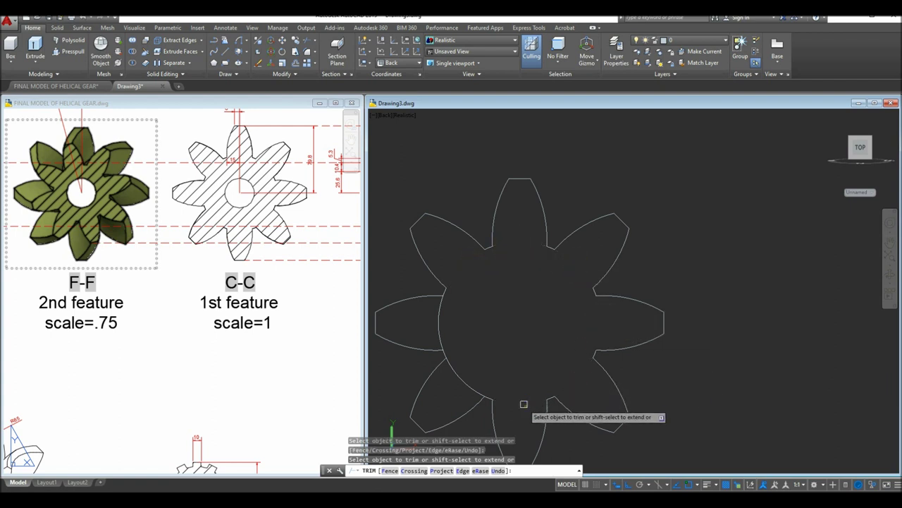
{"action": "left_click", "coordinate": [465, 379]}
{"action": "left_click", "coordinate": [437, 314]}
{"action": "right_click", "coordinate": [474, 293]}
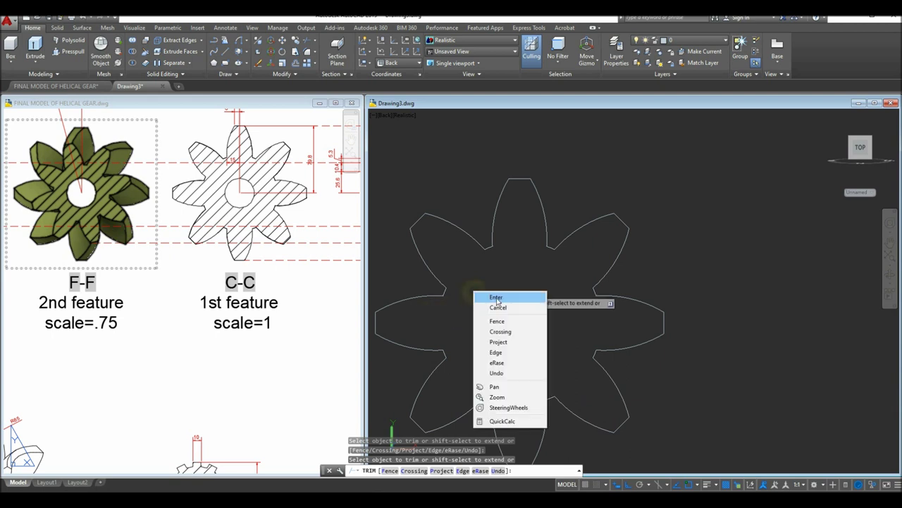
{"action": "left_click", "coordinate": [497, 299]}
Join the tooth outlines and root arcs of the whole gear profile, and check the result by selecting the outline
{"action": "scroll", "coordinate": [479, 268], "scroll_direction": "down", "scroll_amount": 3}
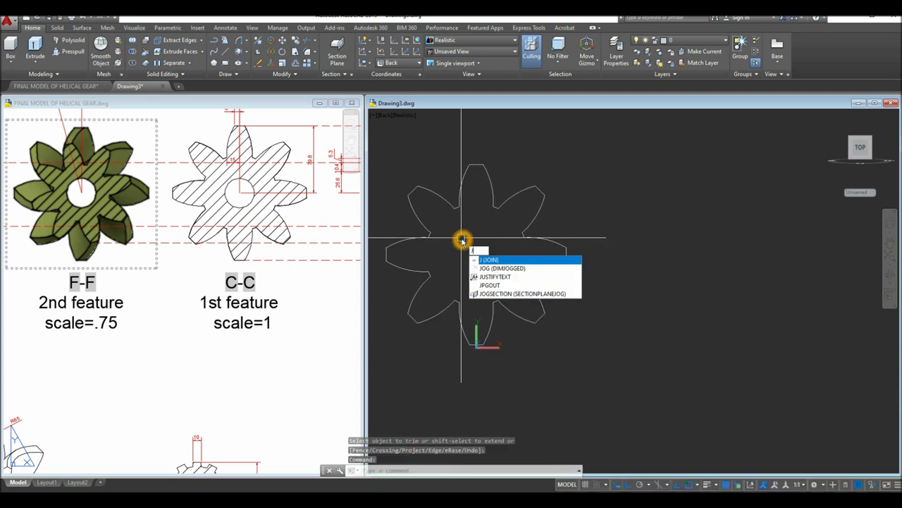
{"action": "key", "text": "Return"}
{"action": "left_click", "coordinate": [598, 370]}
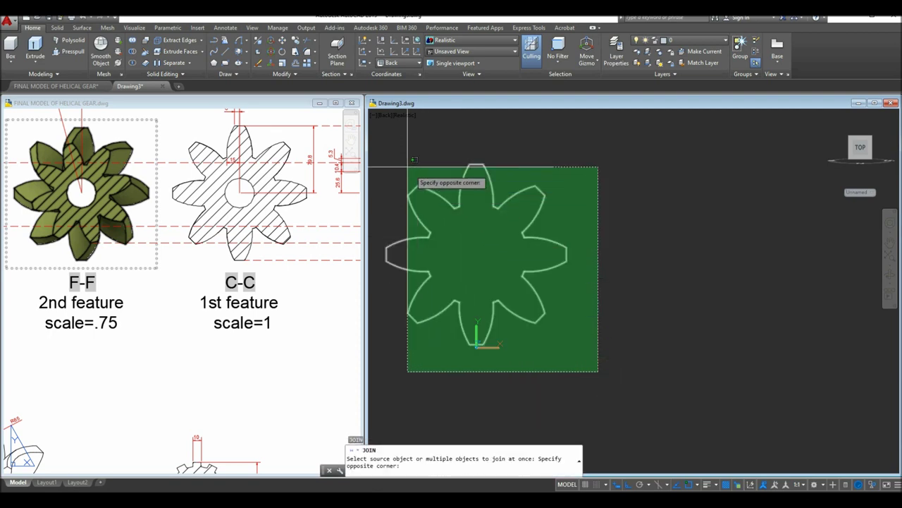
{"action": "left_click", "coordinate": [415, 149]}
{"action": "key", "text": "Return"}
{"action": "left_click", "coordinate": [439, 199]}
{"action": "mouse_move", "coordinate": [439, 196]}
{"action": "key", "text": "Escape"}
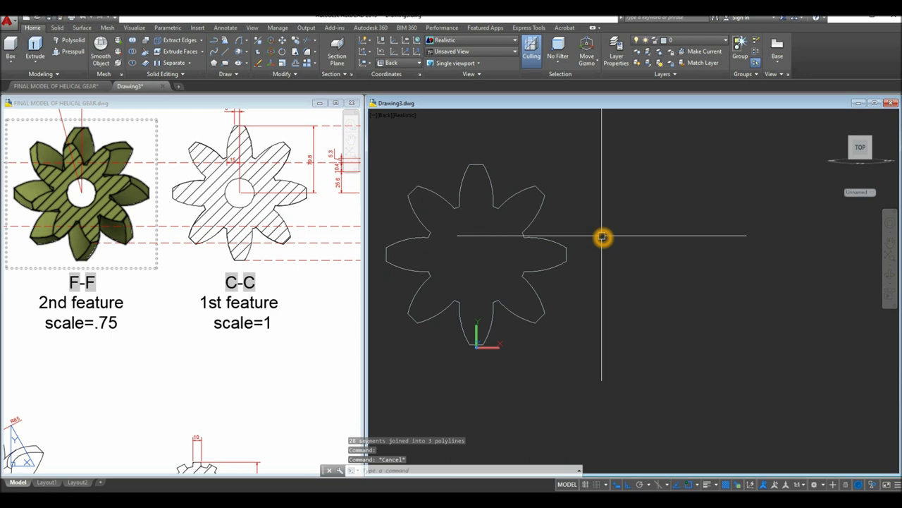
Join the remaining separate pieces of the gear outline into one closed polyline and check it by selecting the profile
{"action": "key", "text": "Return"}
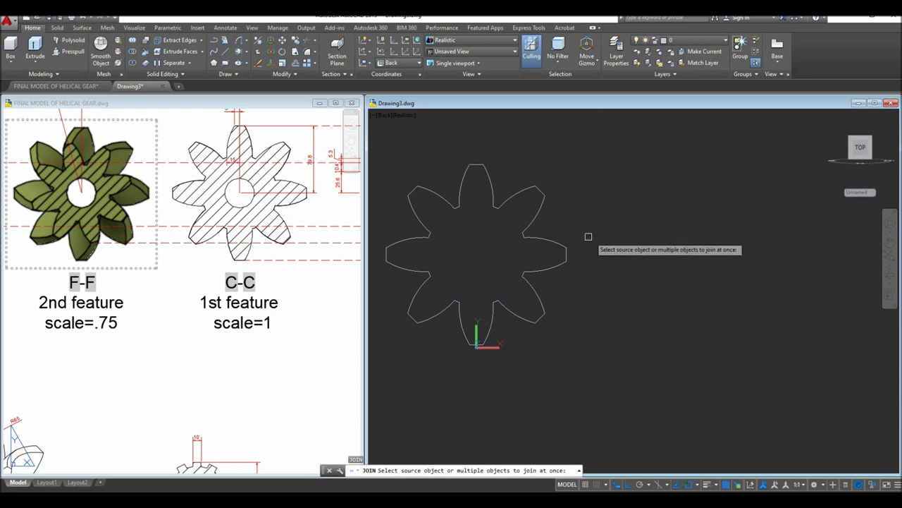
{"action": "left_click", "coordinate": [545, 314]}
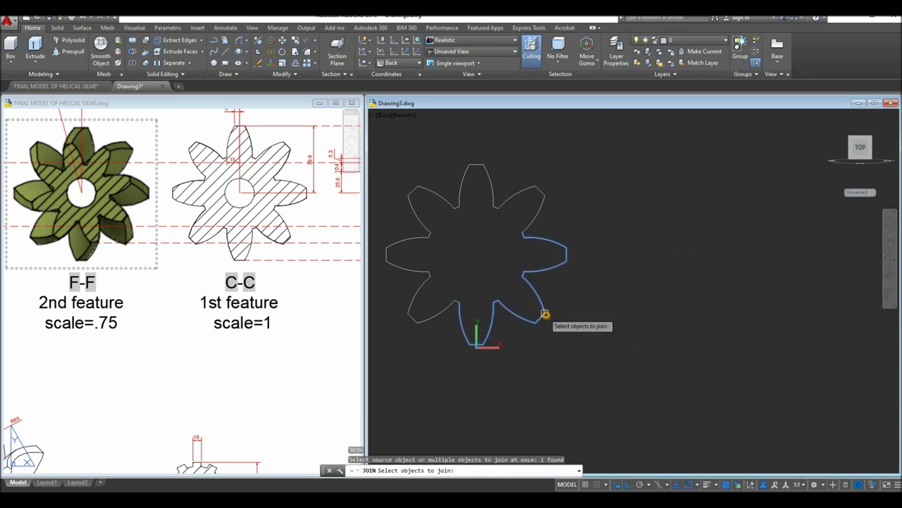
{"action": "left_click", "coordinate": [445, 313]}
{"action": "left_click", "coordinate": [423, 270]}
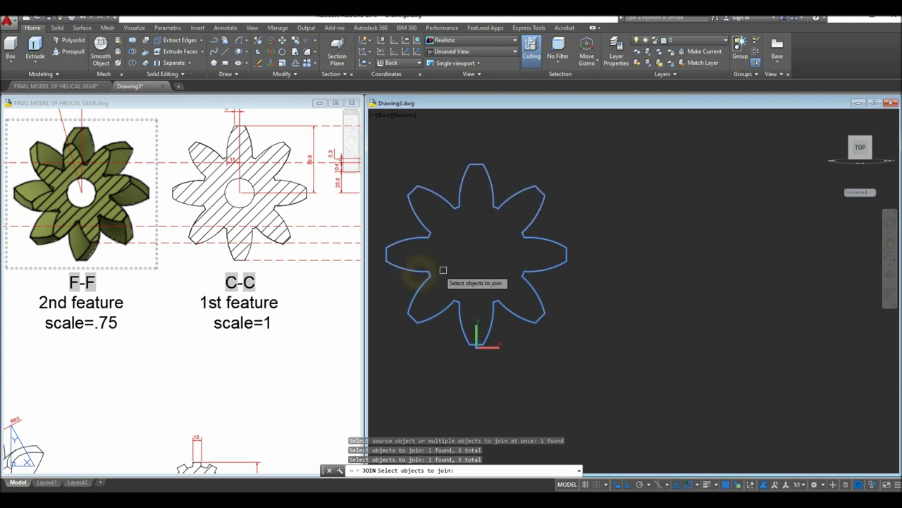
{"action": "key", "text": "Return"}
{"action": "left_click", "coordinate": [522, 227]}
{"action": "mouse_move", "coordinate": [522, 232]}
{"action": "key", "text": "Escape"}
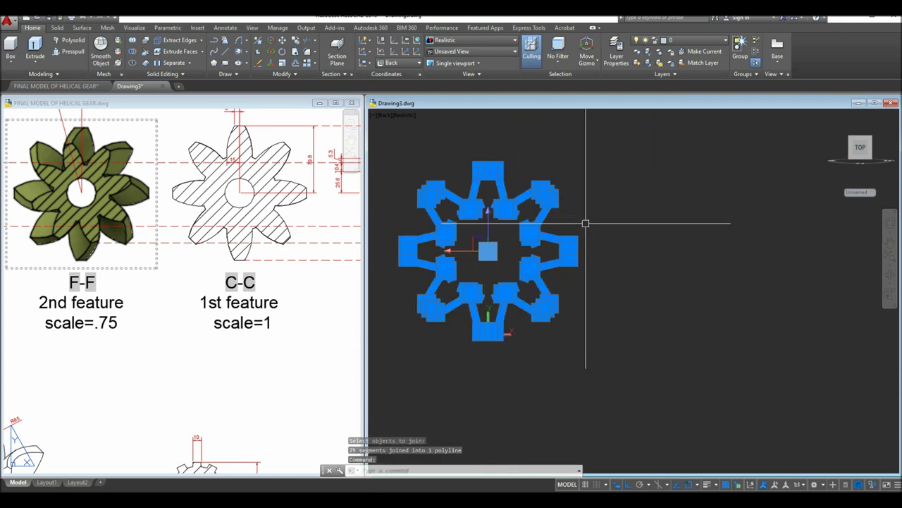
{"action": "key", "text": "Escape"}
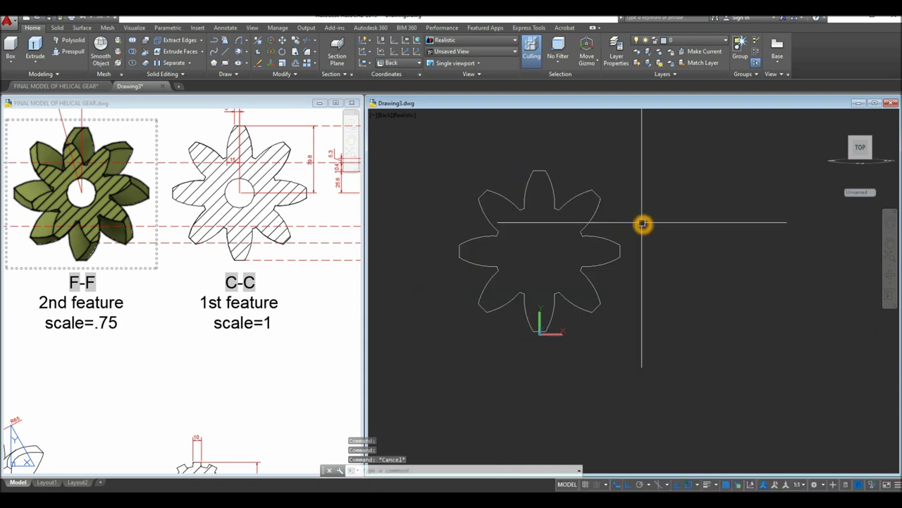
End object isolation to bring back the hidden shaft, and view it together with the gear profile in 3D
{"action": "left_click", "coordinate": [407, 115]}
{"action": "left_click", "coordinate": [602, 153]}
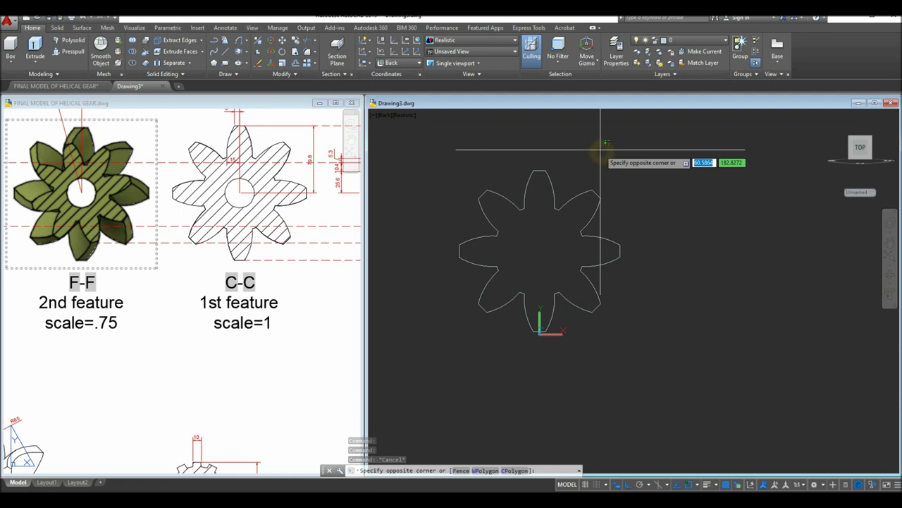
{"action": "right_click", "coordinate": [601, 151]}
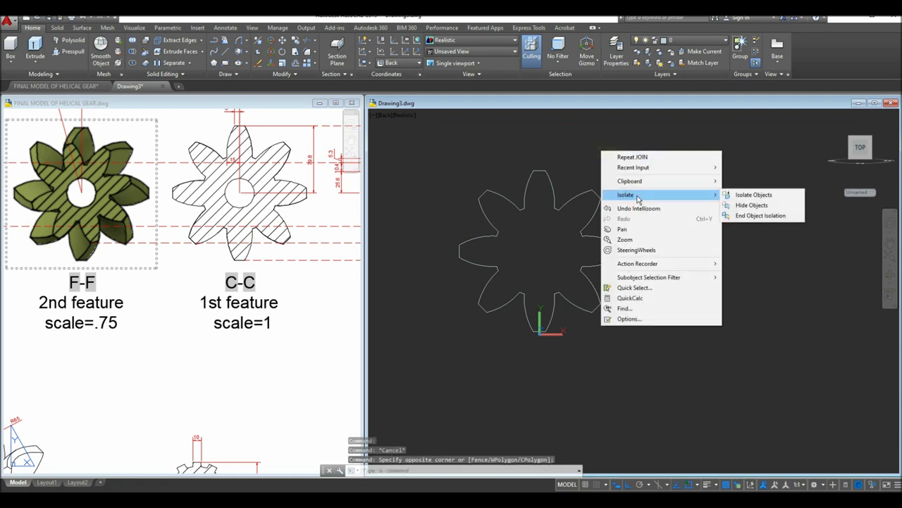
{"action": "left_click", "coordinate": [558, 151]}
{"action": "right_click", "coordinate": [620, 142]}
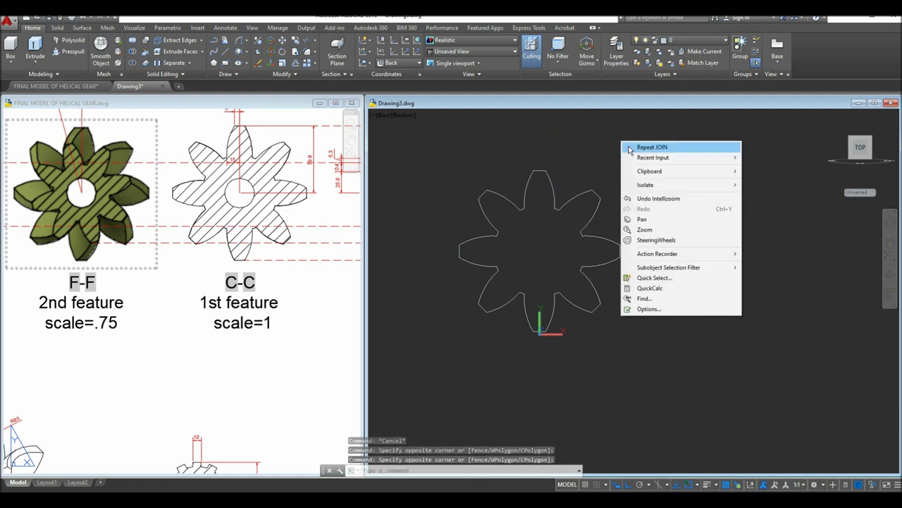
{"action": "mouse_move", "coordinate": [663, 187]}
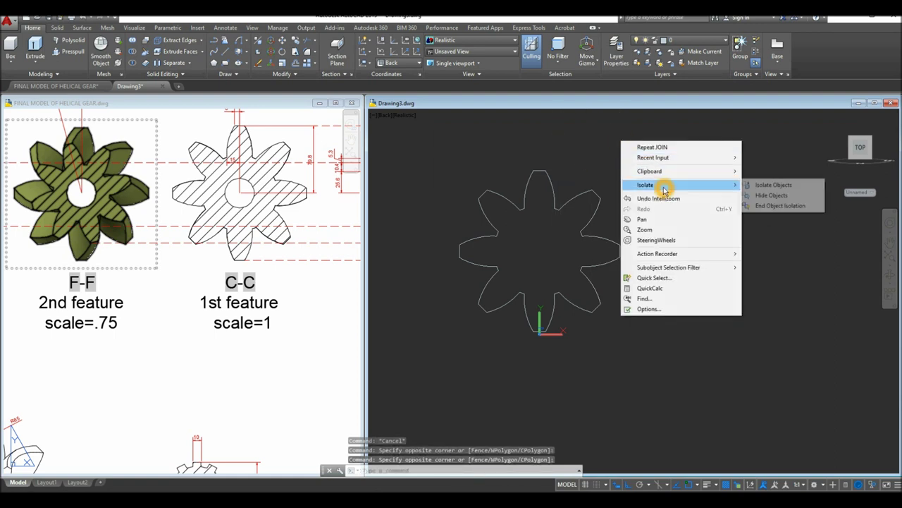
{"action": "left_click", "coordinate": [771, 205]}
{"action": "middle_click_drag", "start_coordinate": [720, 194], "coordinate": [623, 225], "text": "shift"}
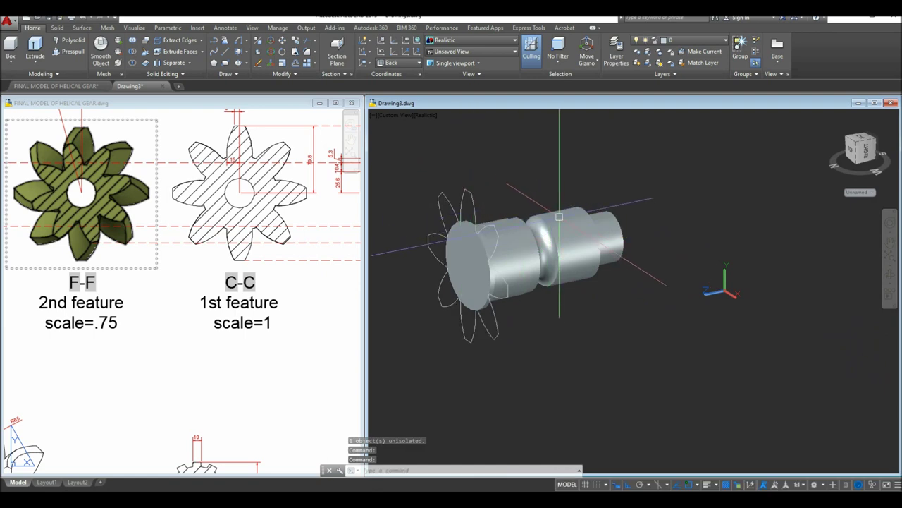
Hide the shaft solid and select the gear profile polyline
{"action": "left_click", "coordinate": [564, 218]}
{"action": "right_click", "coordinate": [563, 139]}
{"action": "mouse_move", "coordinate": [612, 187]}
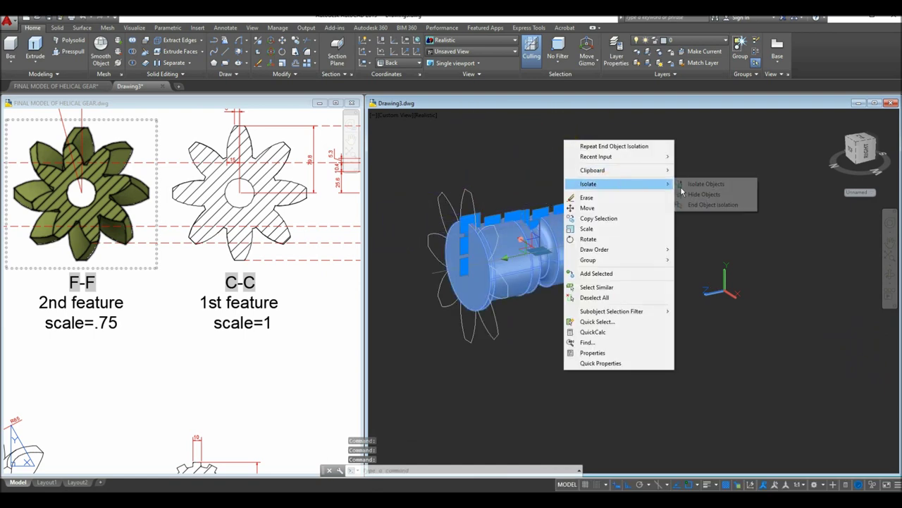
{"action": "left_click", "coordinate": [697, 195]}
{"action": "middle_click_drag", "start_coordinate": [625, 206], "coordinate": [382, 315], "text": "shift"}
{"action": "left_click", "coordinate": [493, 336]}
{"action": "middle_click_drag", "start_coordinate": [497, 338], "coordinate": [509, 275], "text": "shift"}
{"action": "left_click", "coordinate": [509, 277]}
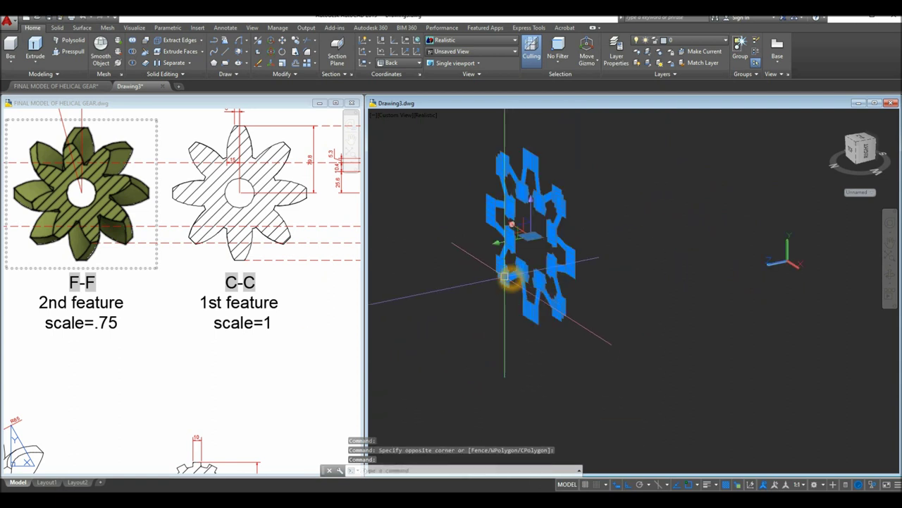
Switch to the reference drawing's ISO A3 Title Block layout and examine the gear sections C-C, F-F and D-D
{"action": "left_click", "coordinate": [335, 338]}
{"action": "key", "text": "Escape"}
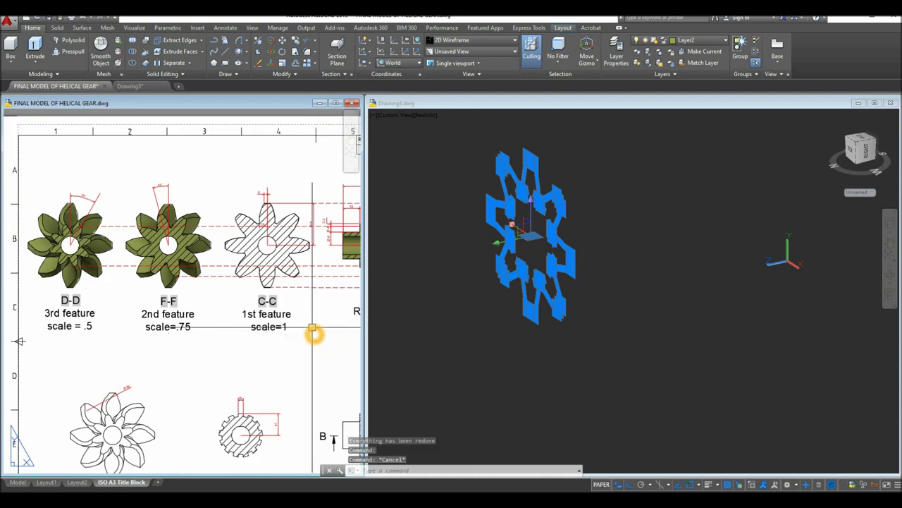
{"action": "scroll", "coordinate": [141, 276], "scroll_direction": "down", "scroll_amount": 3}
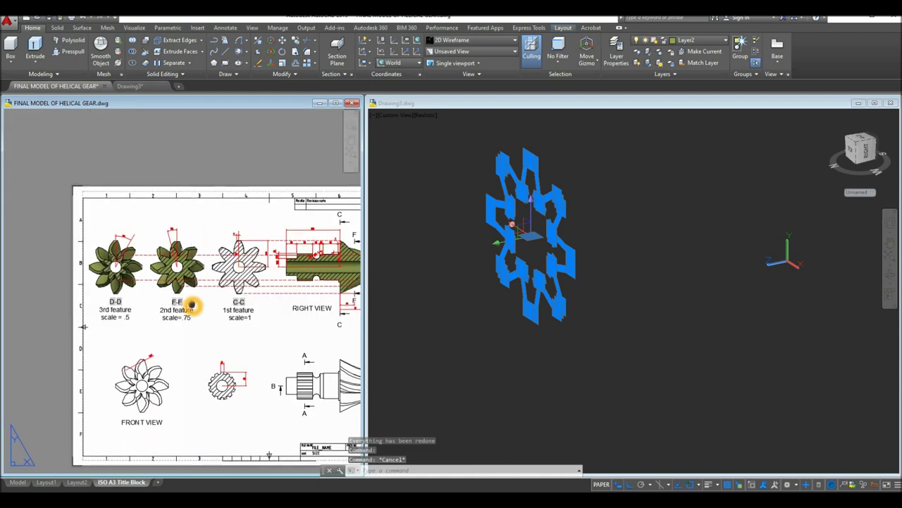
Examine the spacing of sections C, F and D in the reference drawing's right view, and compare it with the three section features
{"action": "scroll", "coordinate": [251, 254], "scroll_direction": "up", "scroll_amount": 1}
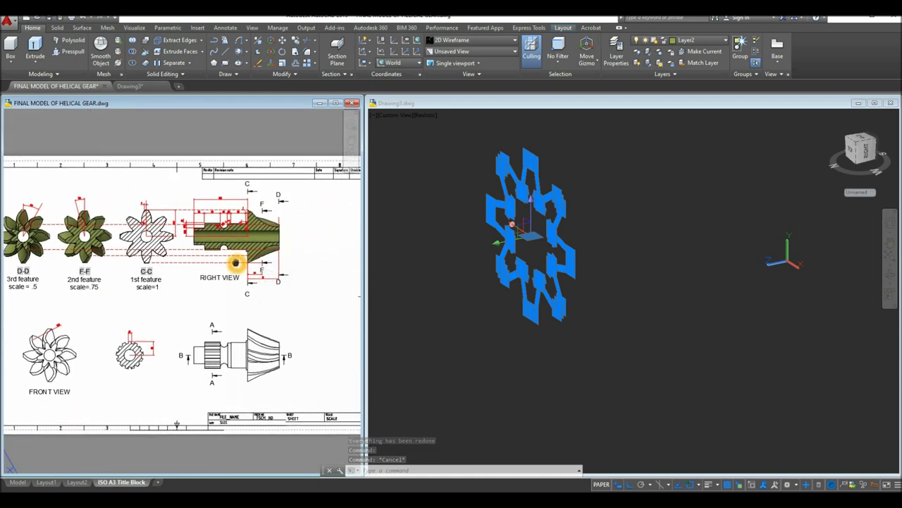
{"action": "scroll", "coordinate": [251, 260], "scroll_direction": "up", "scroll_amount": 4}
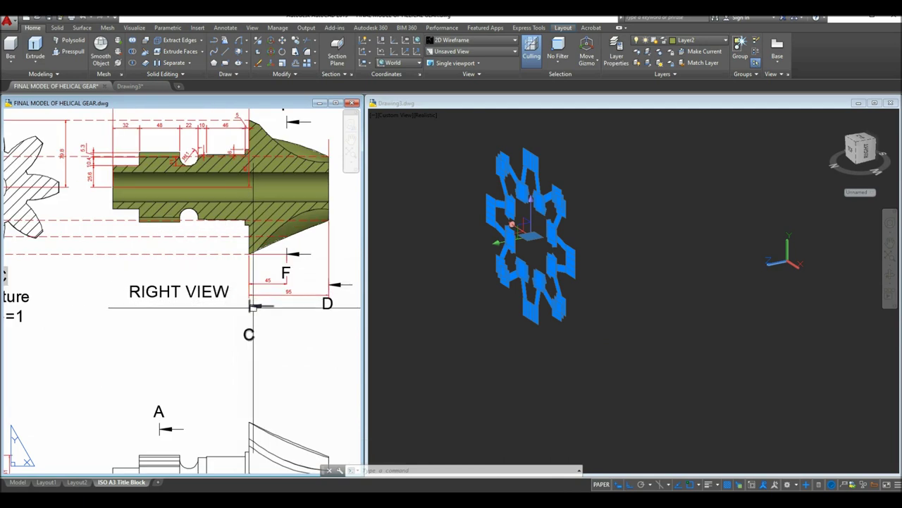
{"action": "middle_click_drag", "start_coordinate": [223, 210], "coordinate": [210, 217]}
{"action": "middle_click_drag", "start_coordinate": [275, 271], "coordinate": [254, 286]}
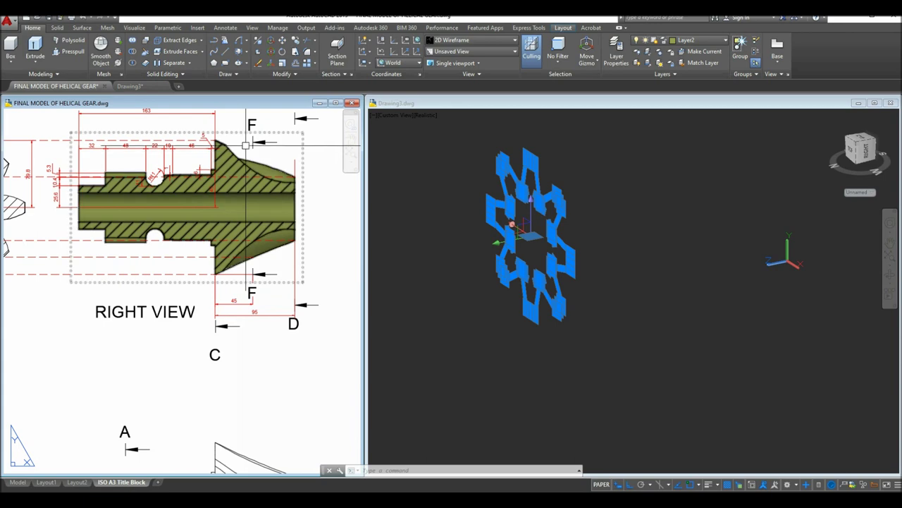
{"action": "scroll", "coordinate": [260, 172], "scroll_direction": "down", "scroll_amount": 2}
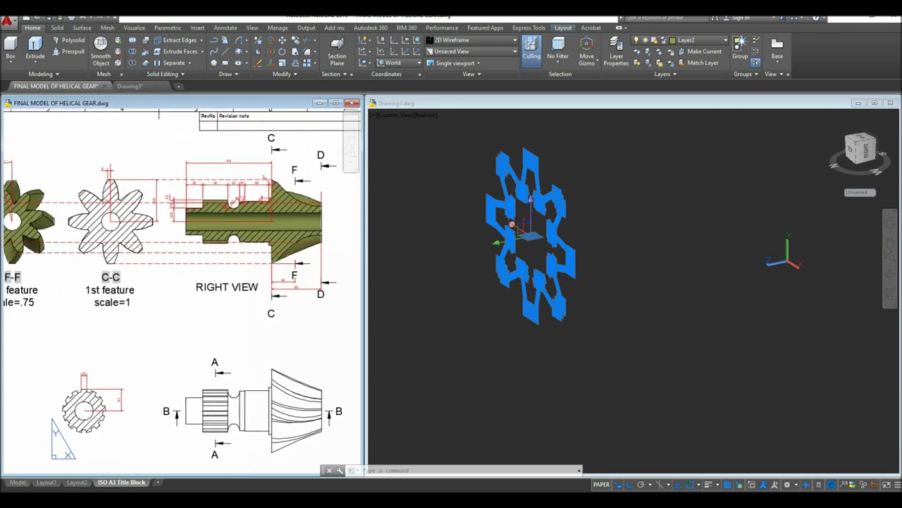
{"action": "scroll", "coordinate": [313, 252], "scroll_direction": "up", "scroll_amount": 3}
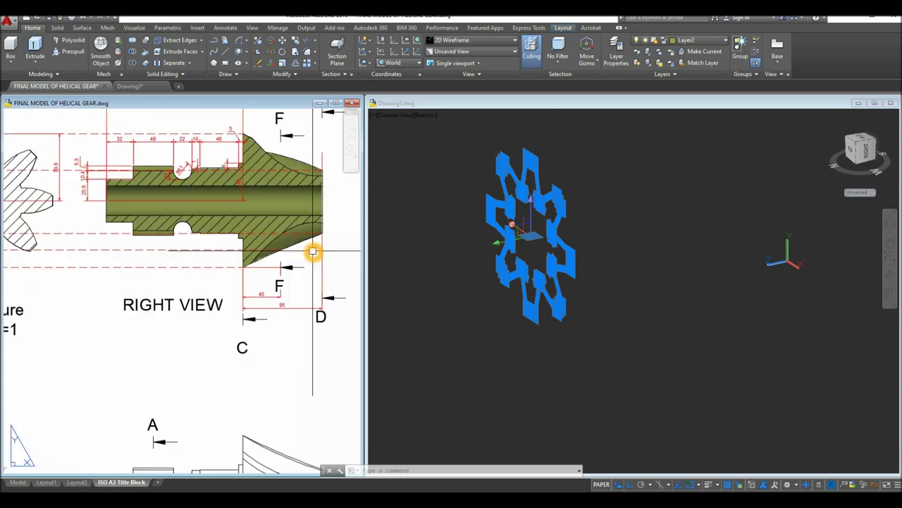
{"action": "scroll", "coordinate": [328, 275], "scroll_direction": "down", "scroll_amount": 2}
{"action": "middle_click_drag", "start_coordinate": [141, 268], "coordinate": [228, 266]}
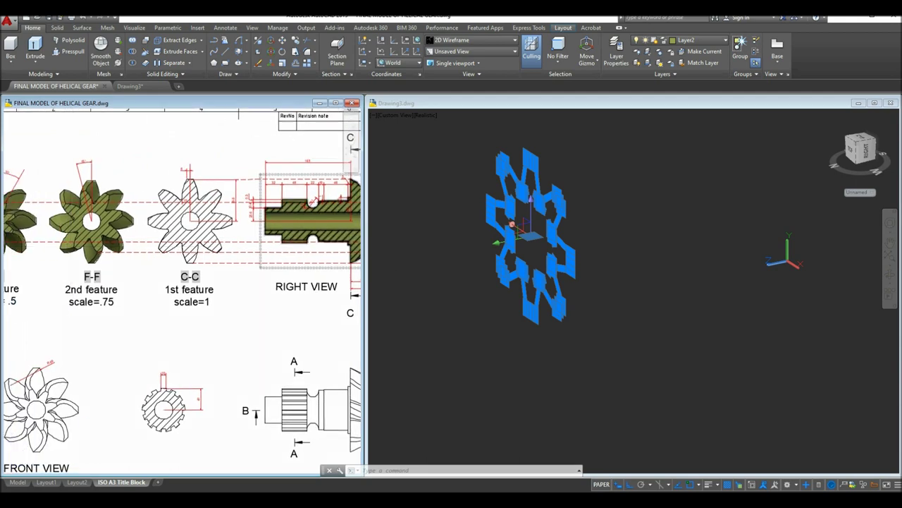
{"action": "scroll", "coordinate": [191, 250], "scroll_direction": "down", "scroll_amount": 2}
{"action": "scroll", "coordinate": [154, 248], "scroll_direction": "up", "scroll_amount": 3}
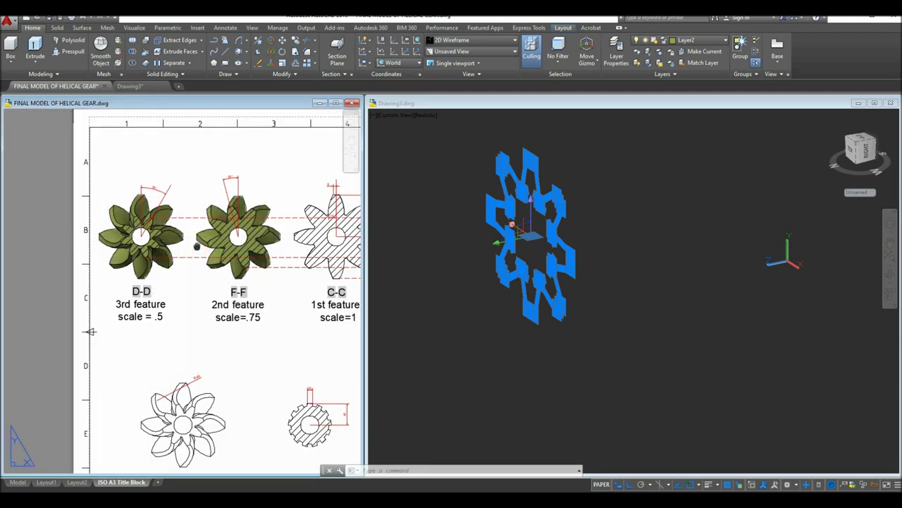
{"action": "middle_click_drag", "start_coordinate": [153, 247], "coordinate": [85, 239]}
Recheck the section offsets in the reference right view, and select the gear profile polyline in Drawing3
{"action": "left_click", "coordinate": [425, 301]}
{"action": "left_click", "coordinate": [423, 298]}
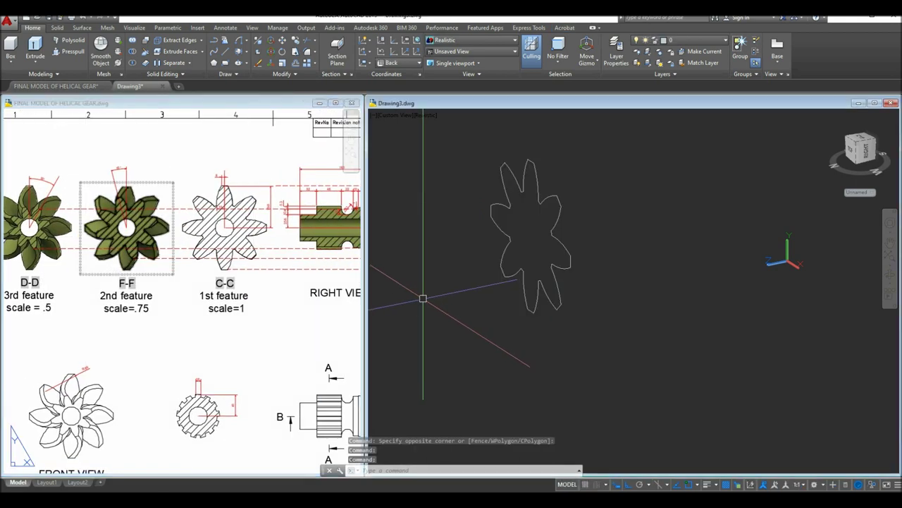
{"action": "middle_click_drag", "start_coordinate": [299, 312], "coordinate": [140, 306]}
{"action": "scroll", "coordinate": [265, 298], "scroll_direction": "up", "scroll_amount": 2}
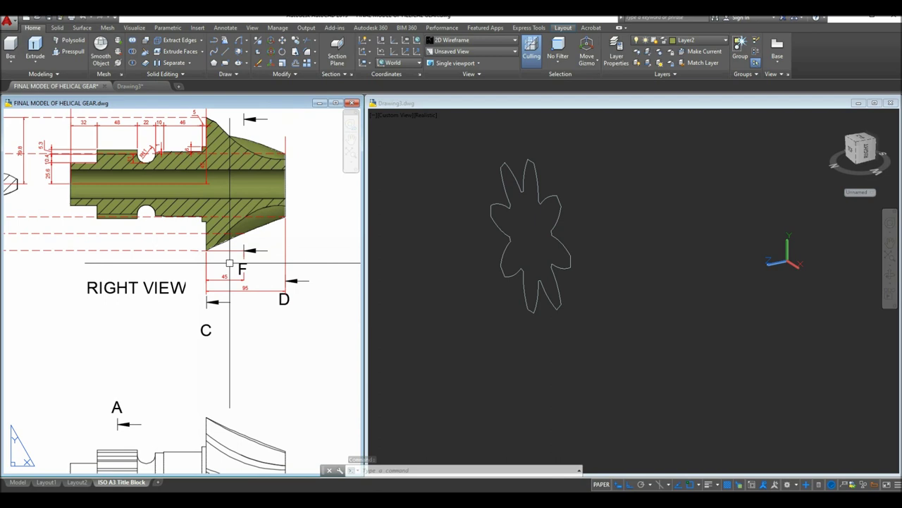
{"action": "left_click", "coordinate": [419, 294]}
{"action": "left_click", "coordinate": [497, 240]}
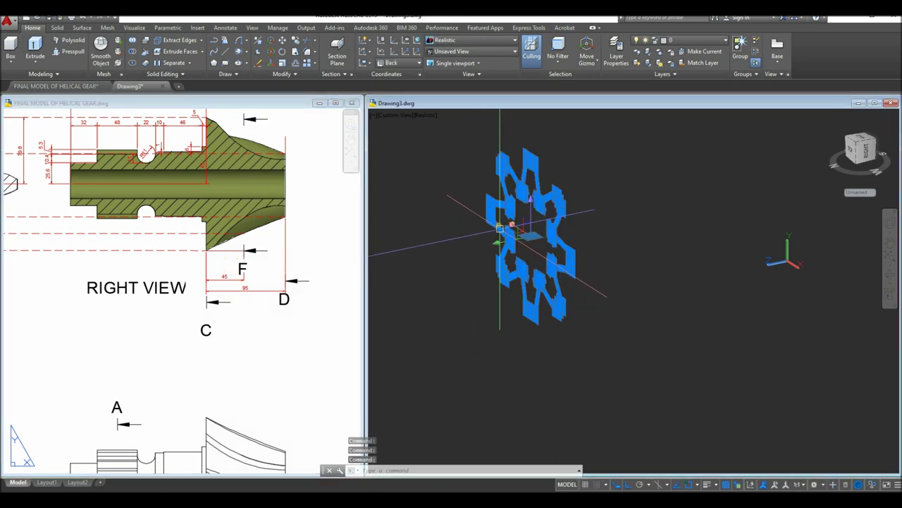
Copy the selected gear-tooth profile 45 units along the positive Z axis
{"action": "right_click", "coordinate": [440, 201]}
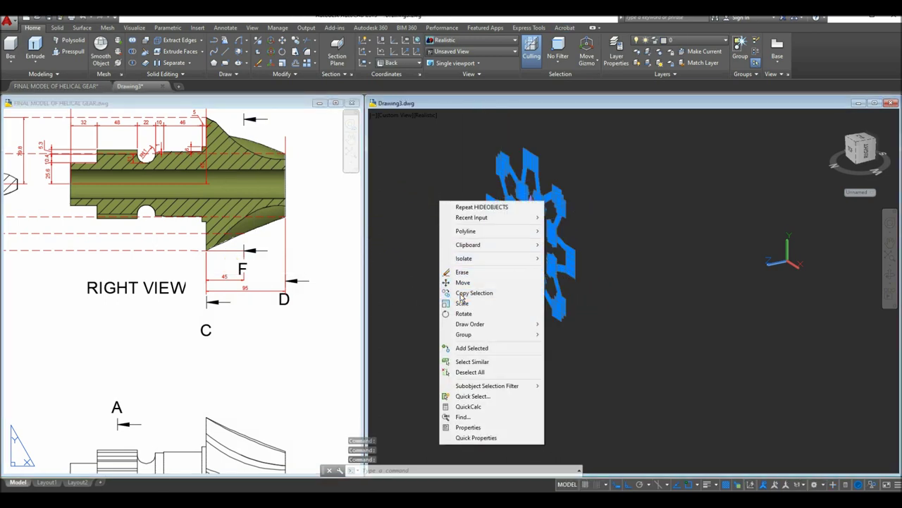
{"action": "left_click", "coordinate": [467, 292]}
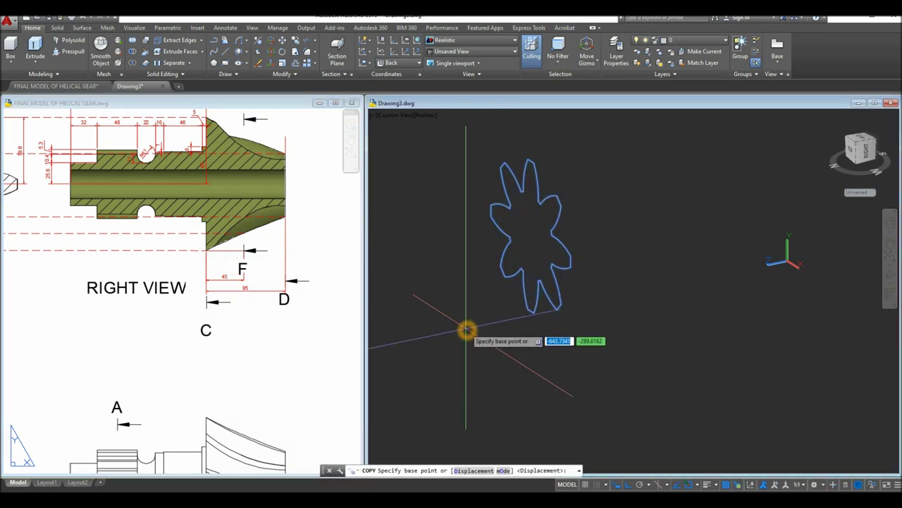
{"action": "left_click", "coordinate": [538, 342]}
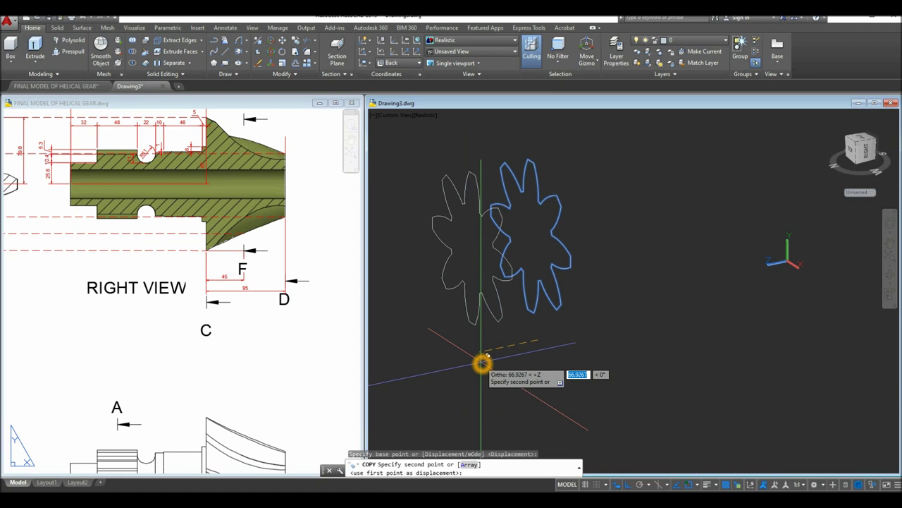
{"action": "type", "text": "45"}
{"action": "key", "text": "Return"}
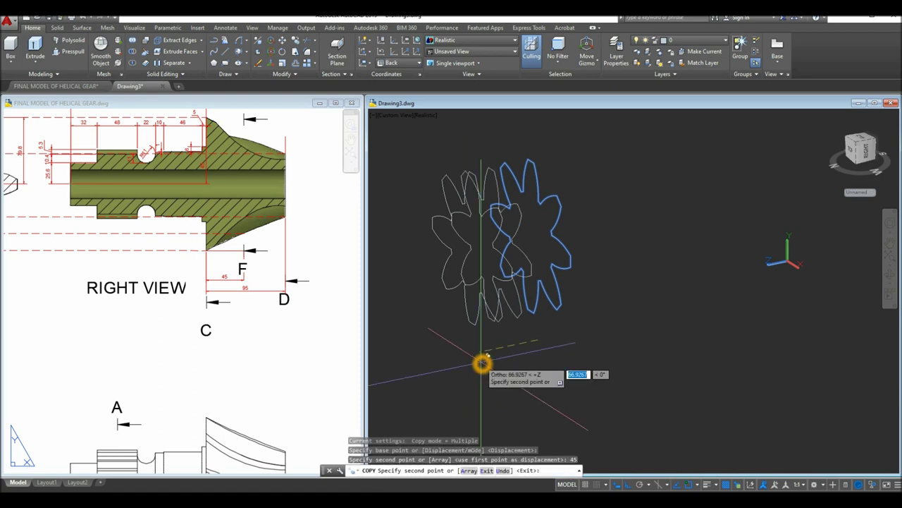
{"action": "right_click", "coordinate": [497, 347]}
{"action": "left_click", "coordinate": [518, 353]}
Copy the original gear-tooth profile 95 units along the positive Z axis
{"action": "middle_click_drag", "start_coordinate": [535, 324], "coordinate": [557, 298], "text": "shift"}
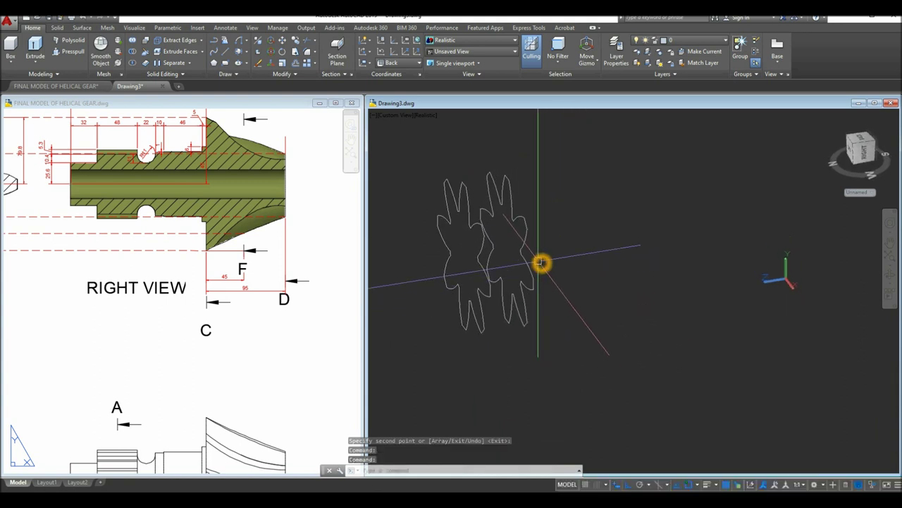
{"action": "left_click", "coordinate": [534, 262]}
{"action": "right_click", "coordinate": [579, 222]}
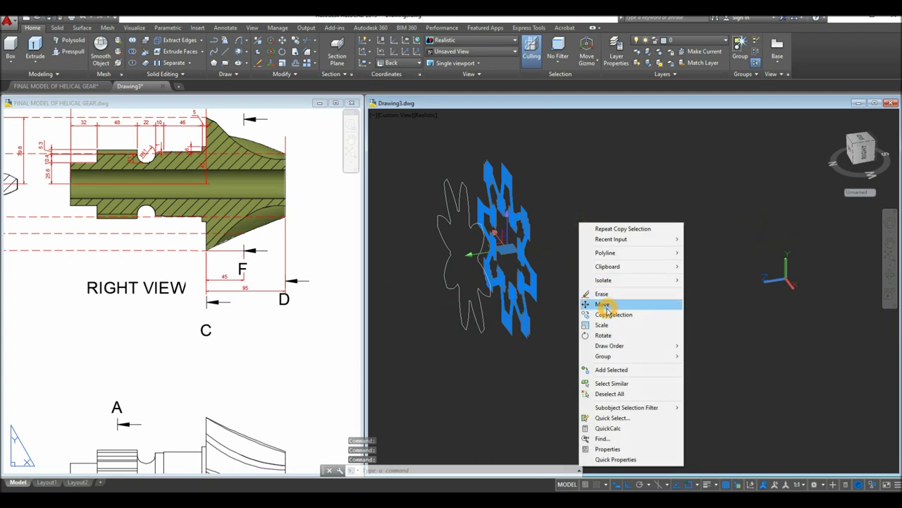
{"action": "left_click", "coordinate": [610, 314]}
{"action": "left_click", "coordinate": [604, 360]}
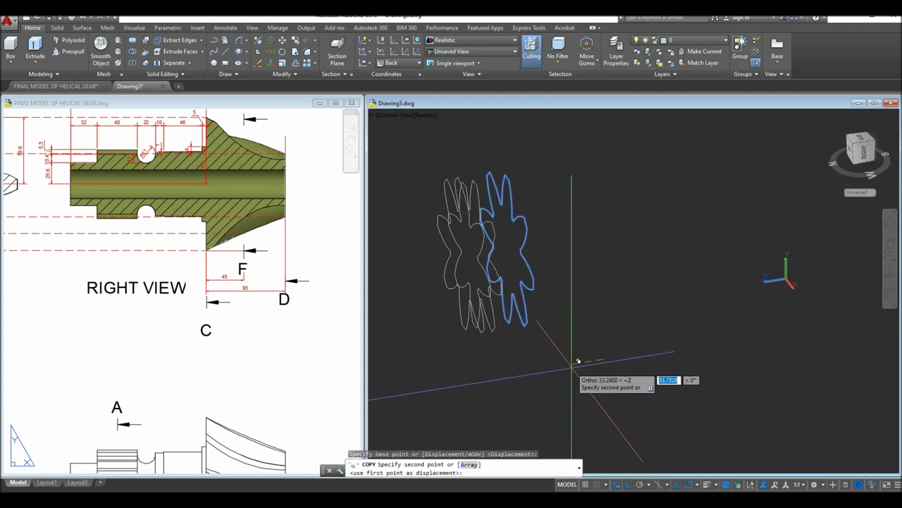
{"action": "left_click", "coordinate": [510, 371]}
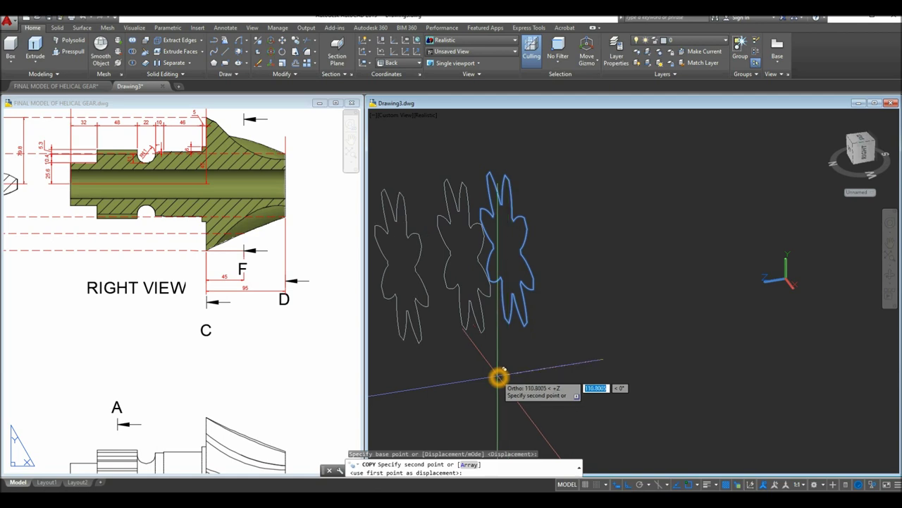
{"action": "scroll", "coordinate": [574, 370], "scroll_direction": "down", "scroll_amount": 5}
{"action": "scroll", "coordinate": [540, 365], "scroll_direction": "up", "scroll_amount": 2}
{"action": "left_click", "coordinate": [533, 372]}
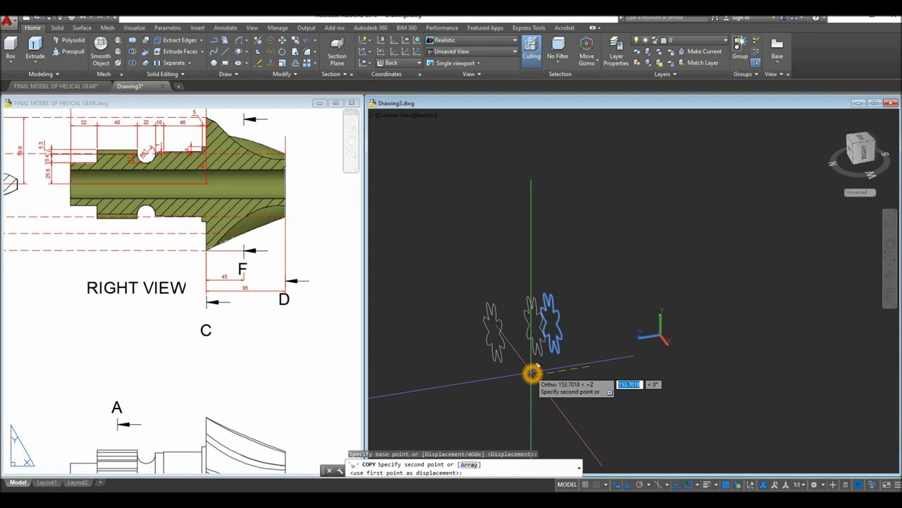
{"action": "type", "text": "95"}
{"action": "key", "text": "Return"}
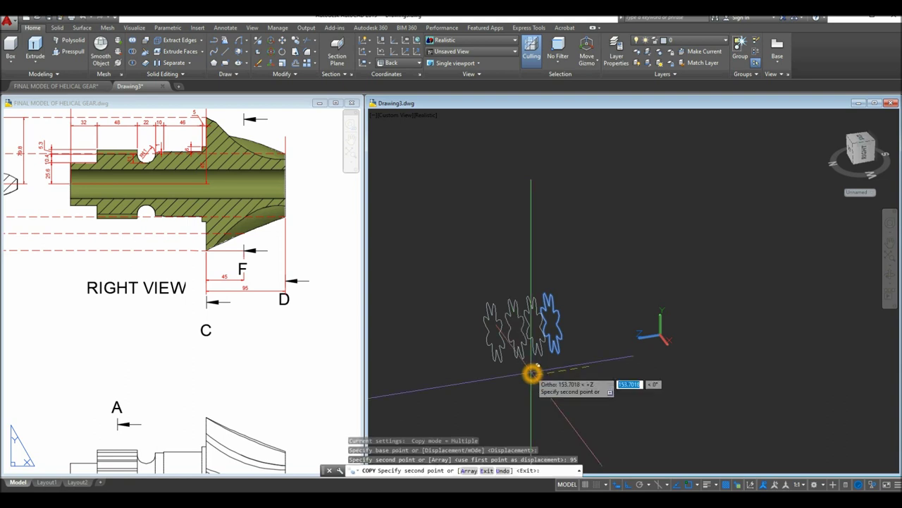
{"action": "right_click", "coordinate": [528, 258]}
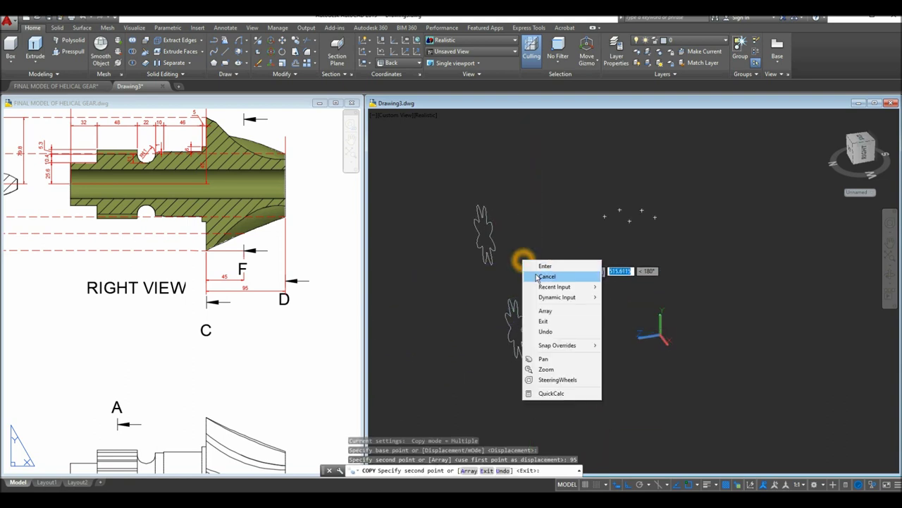
{"action": "left_click", "coordinate": [542, 264]}
Create four new layers, Layer1 to Layer4, in the layer properties
{"action": "middle_click_drag", "start_coordinate": [567, 302], "coordinate": [586, 329], "text": "shift"}
{"action": "scroll", "coordinate": [515, 319], "scroll_direction": "up", "scroll_amount": 5}
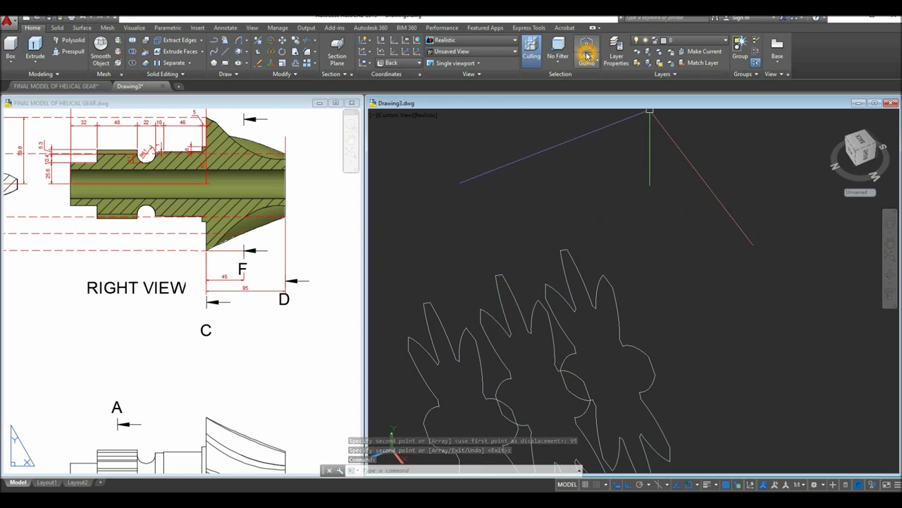
{"action": "left_click", "coordinate": [617, 56]}
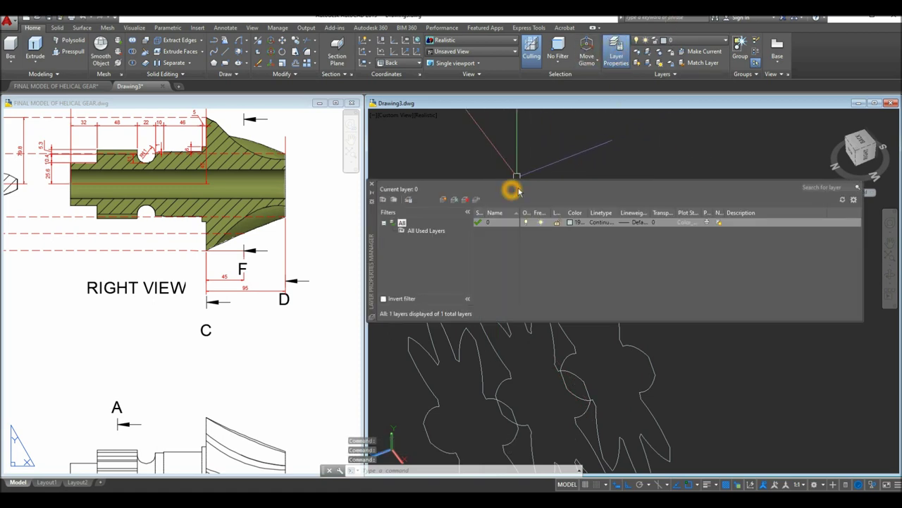
{"action": "left_click", "coordinate": [441, 201]}
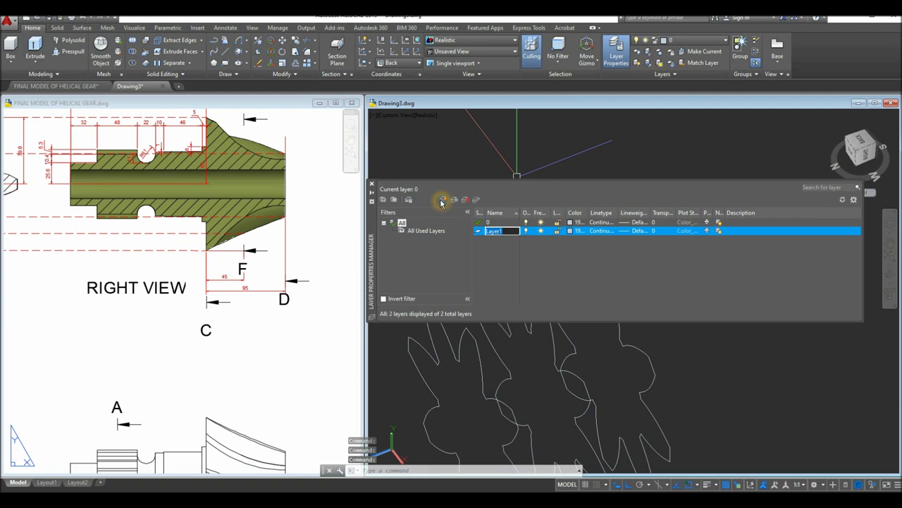
{"action": "left_click", "coordinate": [441, 201]}
{"action": "left_click", "coordinate": [441, 201]}
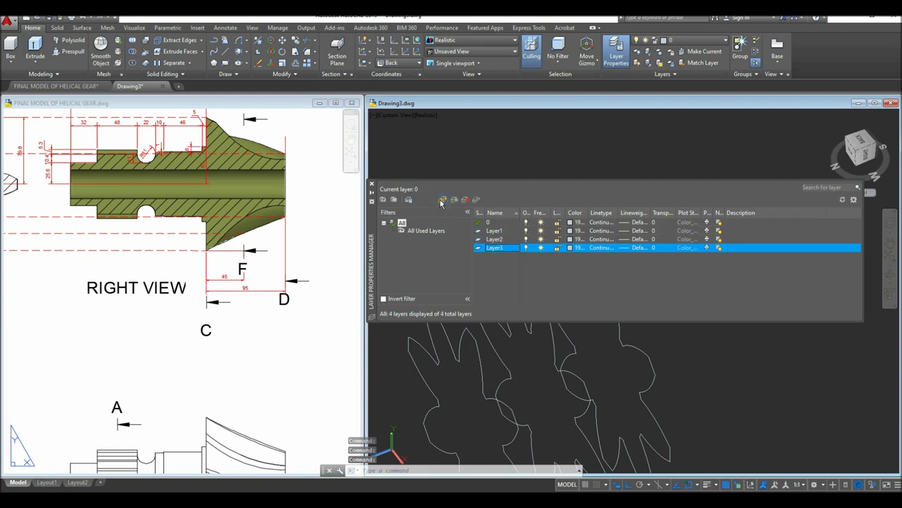
{"action": "left_click", "coordinate": [442, 201]}
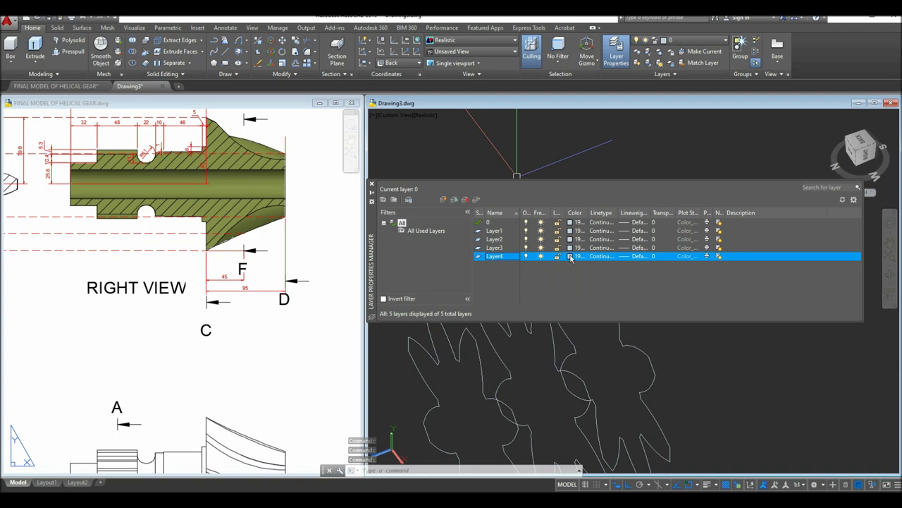
Set the colour of Layer4 to red and the colour of Layer3 to blue
{"action": "left_click", "coordinate": [572, 256]}
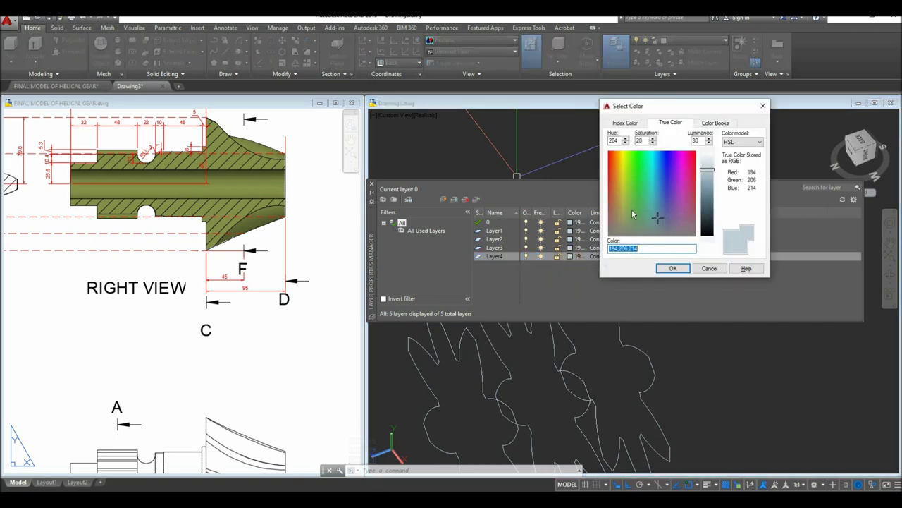
{"action": "left_click", "coordinate": [618, 123]}
{"action": "left_click", "coordinate": [613, 215]}
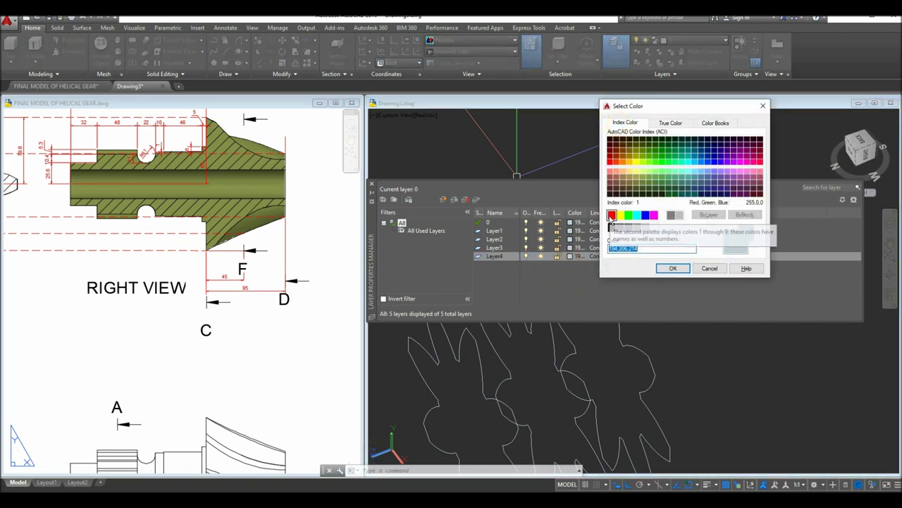
{"action": "left_click", "coordinate": [672, 268]}
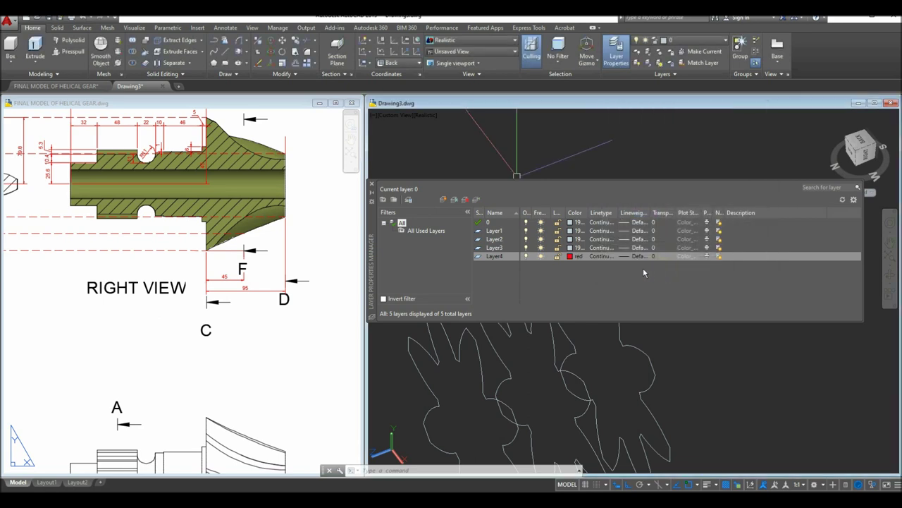
{"action": "left_click", "coordinate": [572, 248]}
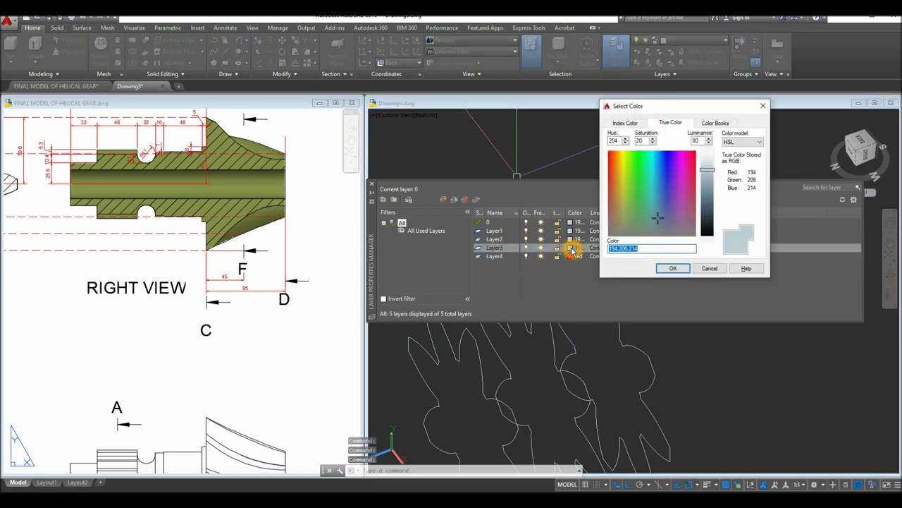
{"action": "left_click", "coordinate": [625, 123]}
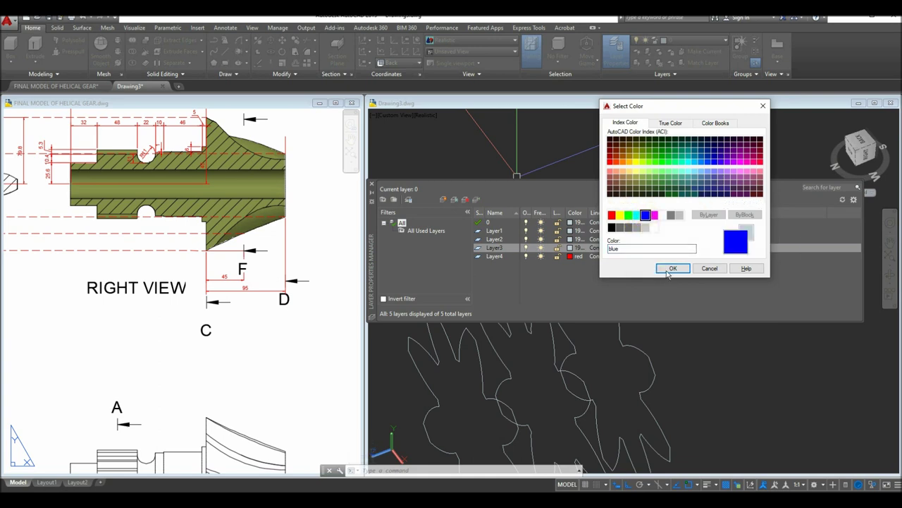
{"action": "left_click", "coordinate": [670, 270]}
Set the colour of Layer2 to green and close the layer properties
{"action": "left_click", "coordinate": [572, 240]}
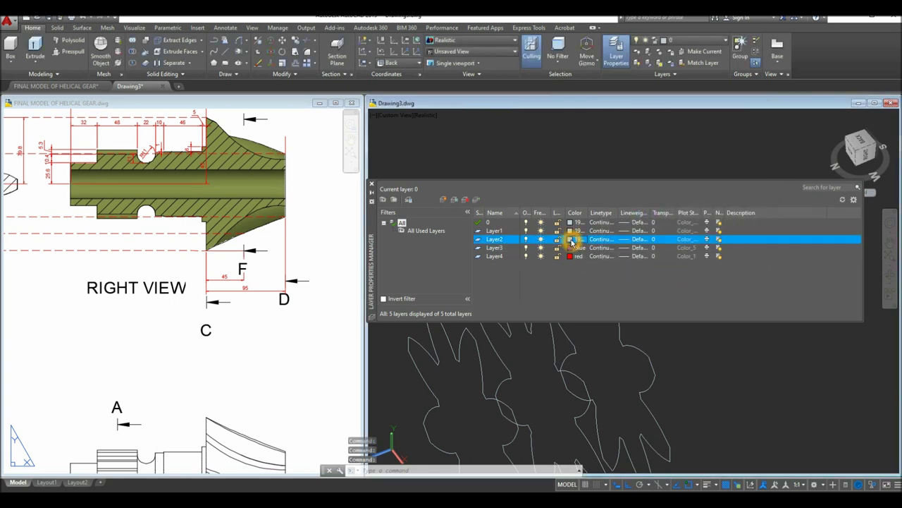
{"action": "left_click", "coordinate": [623, 124]}
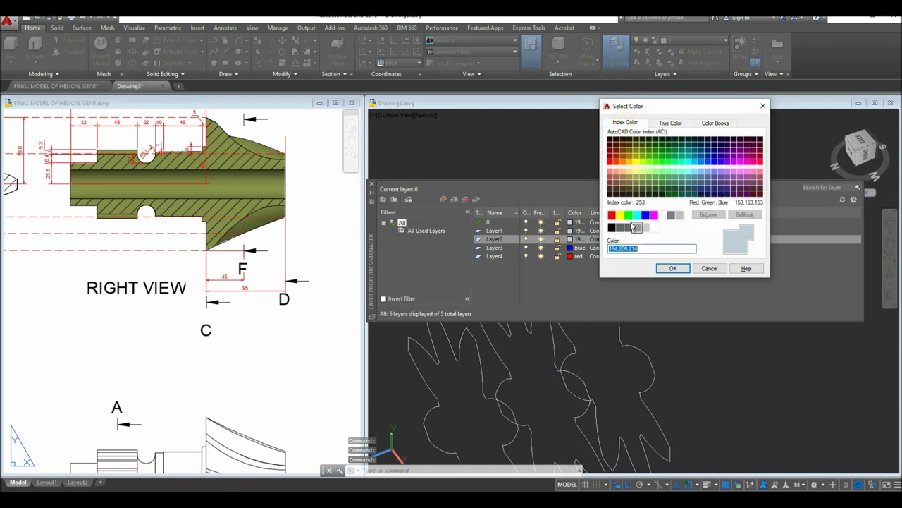
{"action": "left_click", "coordinate": [673, 270]}
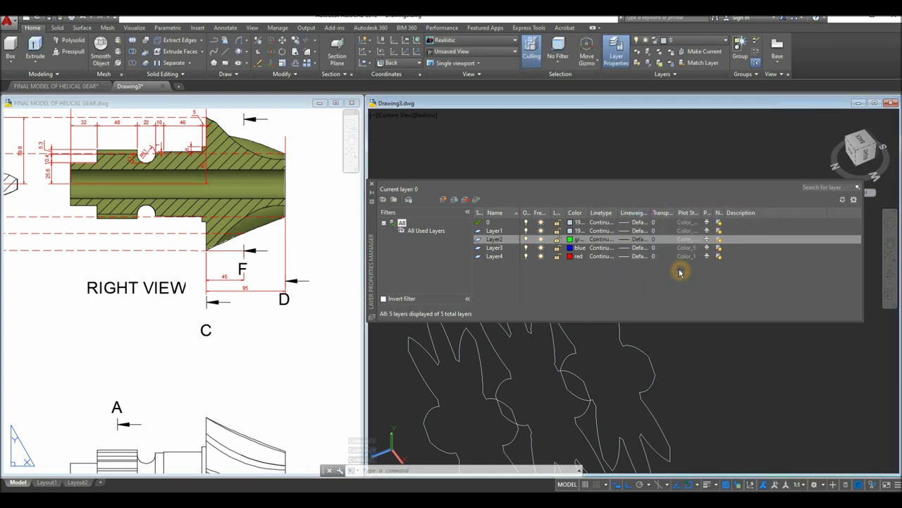
{"action": "left_click", "coordinate": [371, 184]}
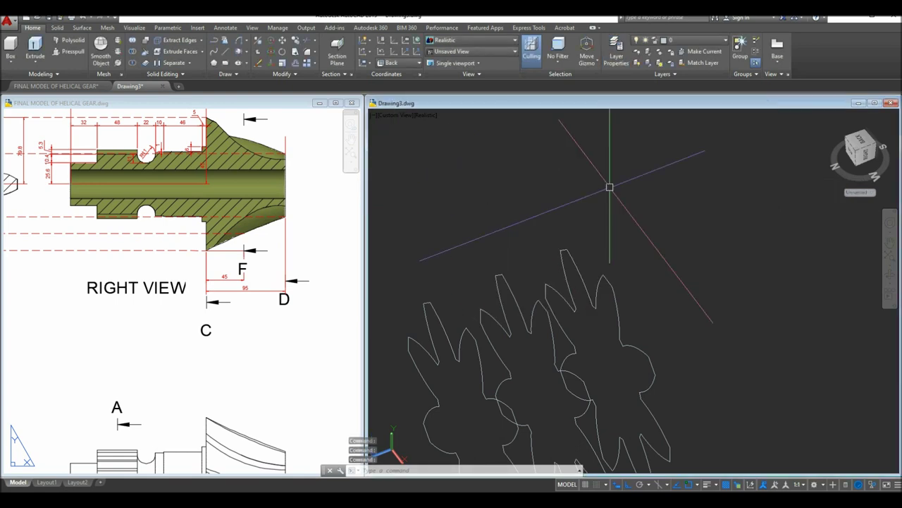
Assign the middle gear profile to the red Layer4
{"action": "left_click", "coordinate": [497, 273]}
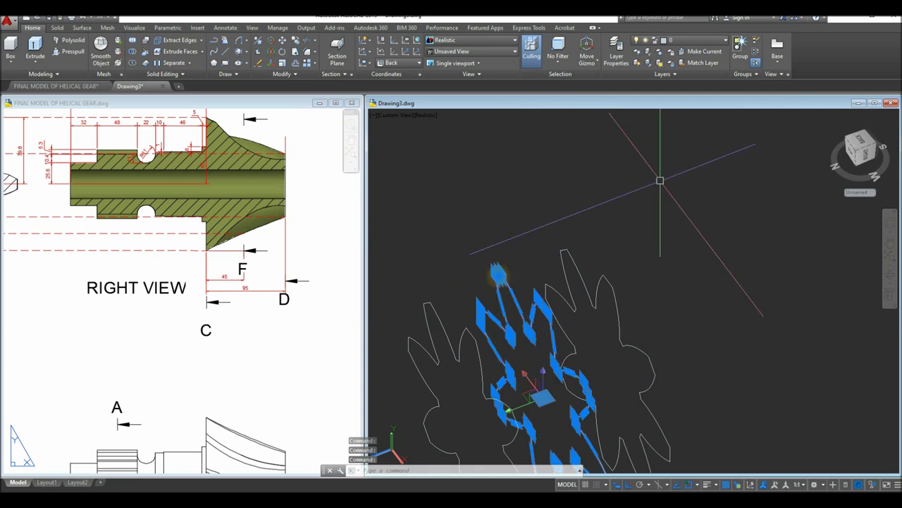
{"action": "left_click", "coordinate": [708, 41]}
{"action": "left_click", "coordinate": [683, 97]}
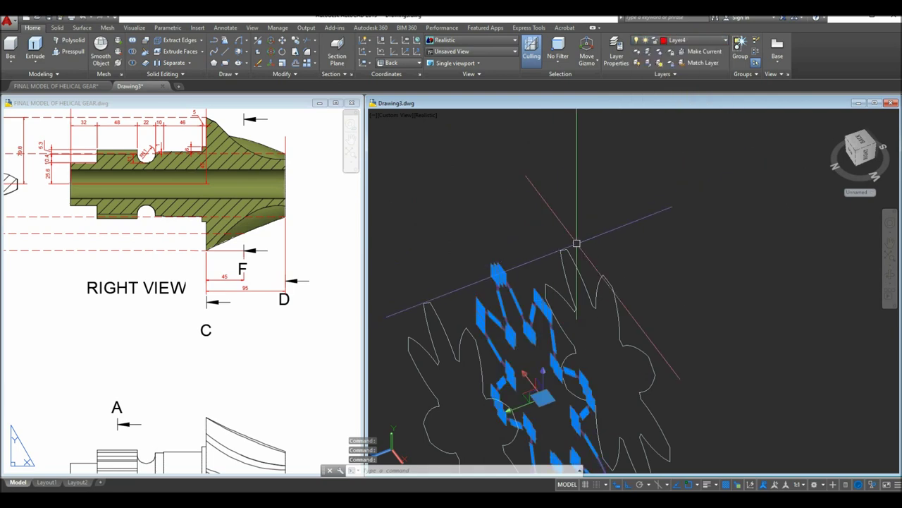
{"action": "key", "text": "Escape"}
Assign the gear profile farthest from the original to the blue Layer3
{"action": "left_click", "coordinate": [438, 312]}
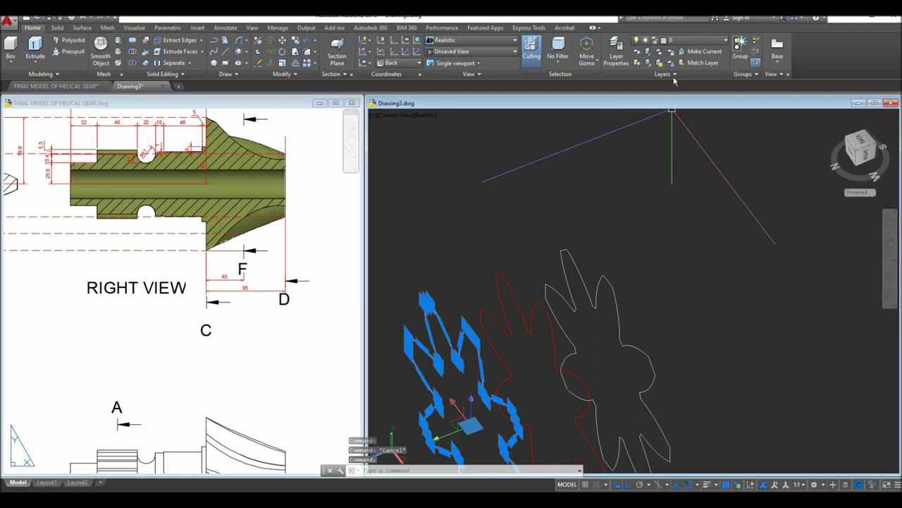
{"action": "left_click", "coordinate": [688, 44]}
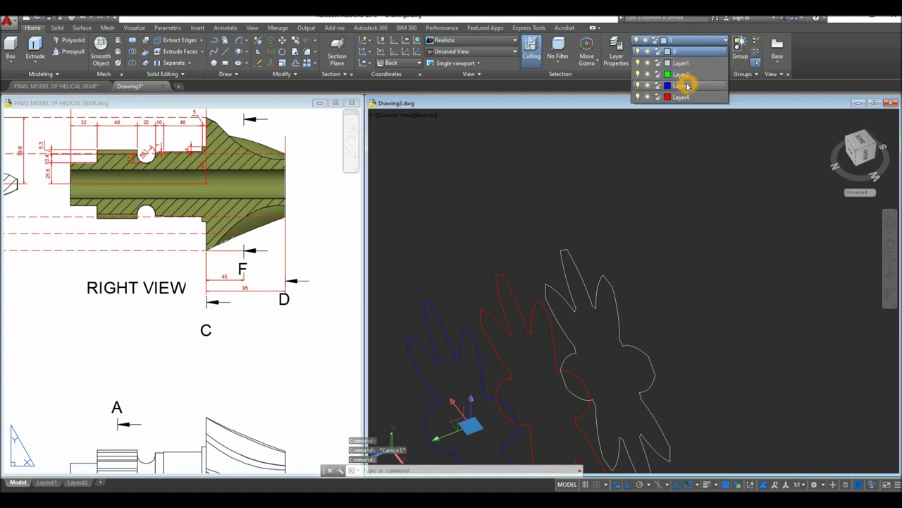
{"action": "left_click", "coordinate": [687, 86]}
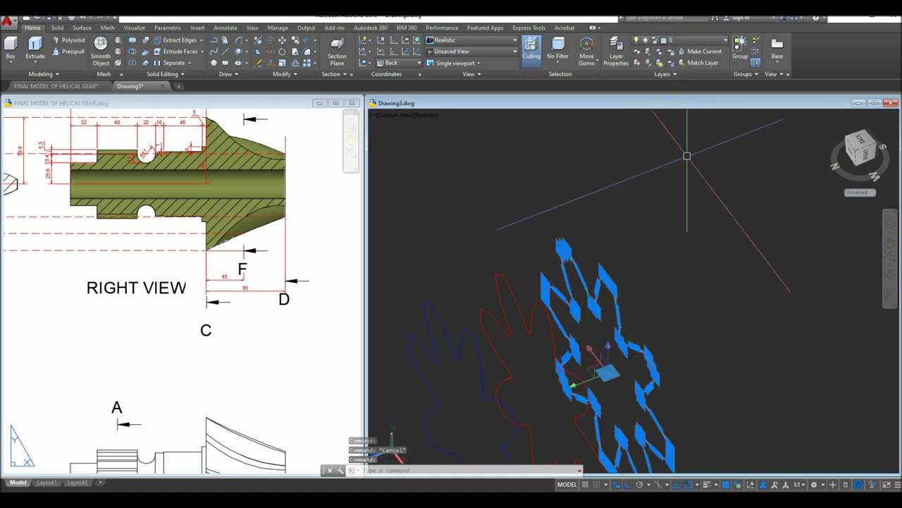
Examine the scale and rotation angle of the C-C, F-F and D-D sections in the FINAL MODEL OF HELICAL GEAR drawing
{"action": "scroll", "coordinate": [630, 208], "scroll_direction": "down", "scroll_amount": 3}
{"action": "middle_click_drag", "start_coordinate": [630, 207], "coordinate": [600, 162], "text": "shift"}
{"action": "scroll", "coordinate": [546, 210], "scroll_direction": "up", "scroll_amount": 5}
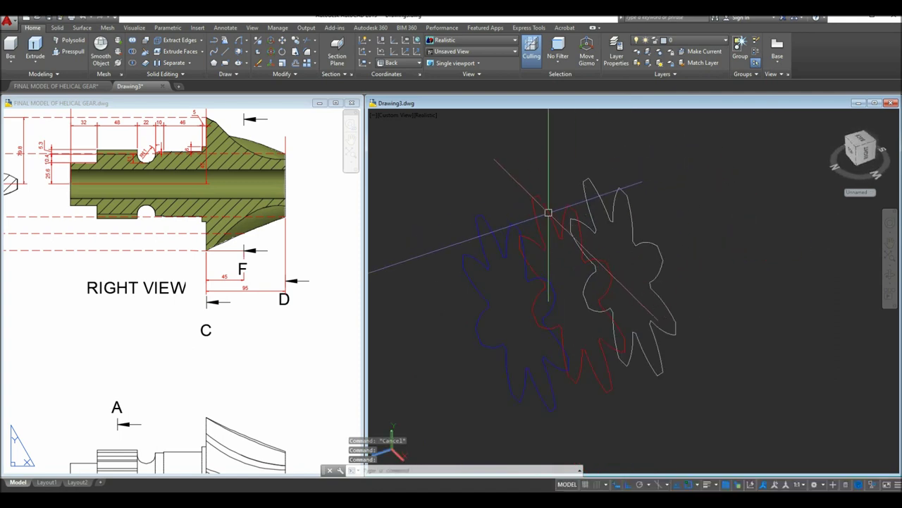
{"action": "left_click", "coordinate": [284, 405]}
{"action": "scroll", "coordinate": [284, 405], "scroll_direction": "down", "scroll_amount": 5}
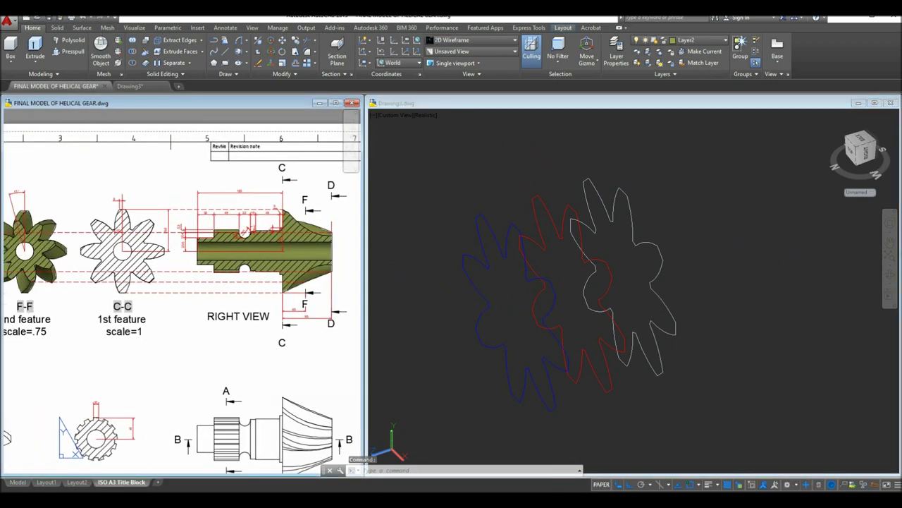
{"action": "scroll", "coordinate": [172, 329], "scroll_direction": "down", "scroll_amount": 5}
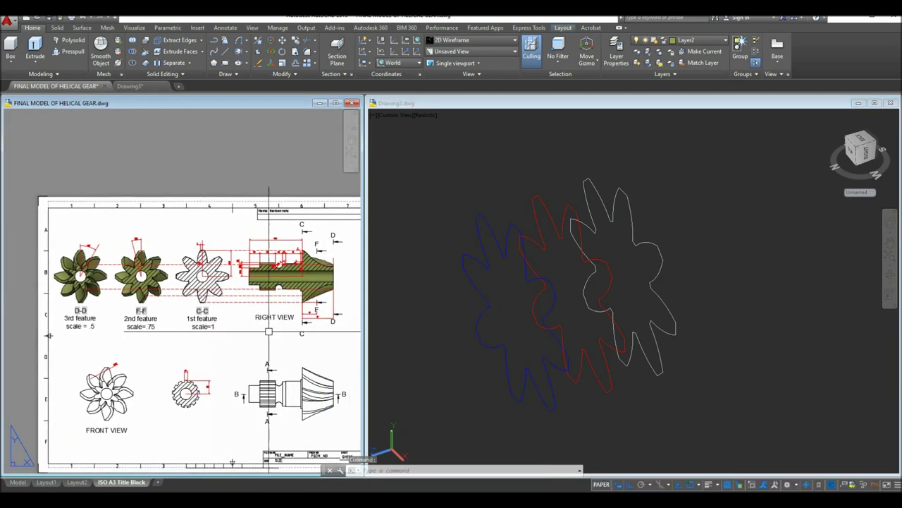
{"action": "left_click", "coordinate": [631, 208]}
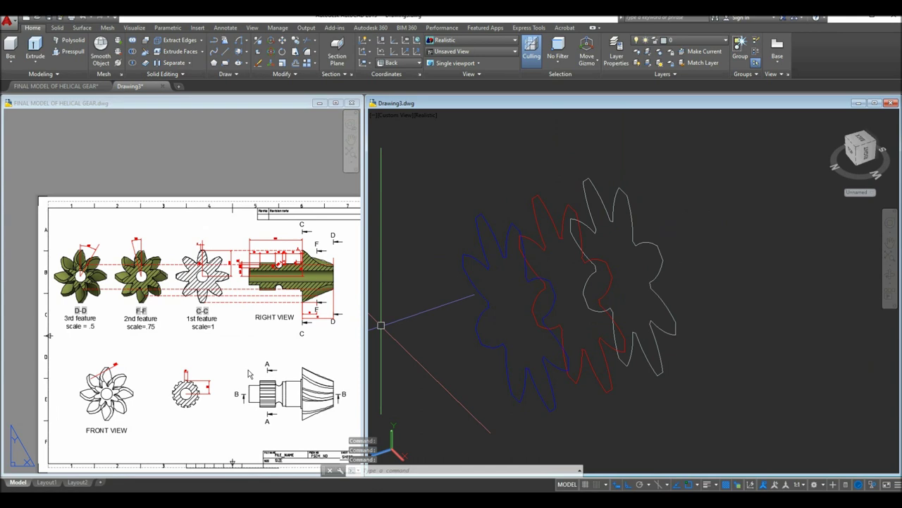
{"action": "left_click", "coordinate": [221, 355]}
{"action": "scroll", "coordinate": [138, 334], "scroll_direction": "up", "scroll_amount": 4}
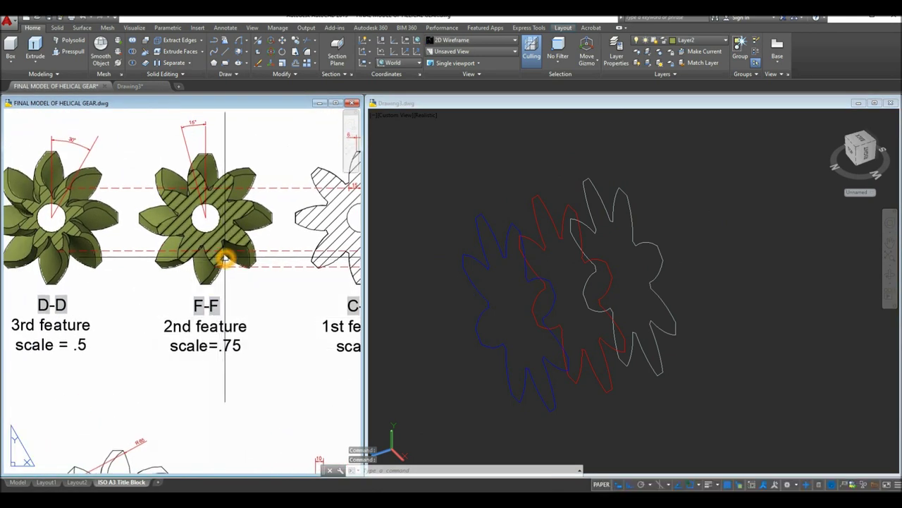
Compare the scale factors noted under the F-F and D-D reference sections, and return to Drawing3
{"action": "scroll", "coordinate": [299, 168], "scroll_direction": "down", "scroll_amount": 2}
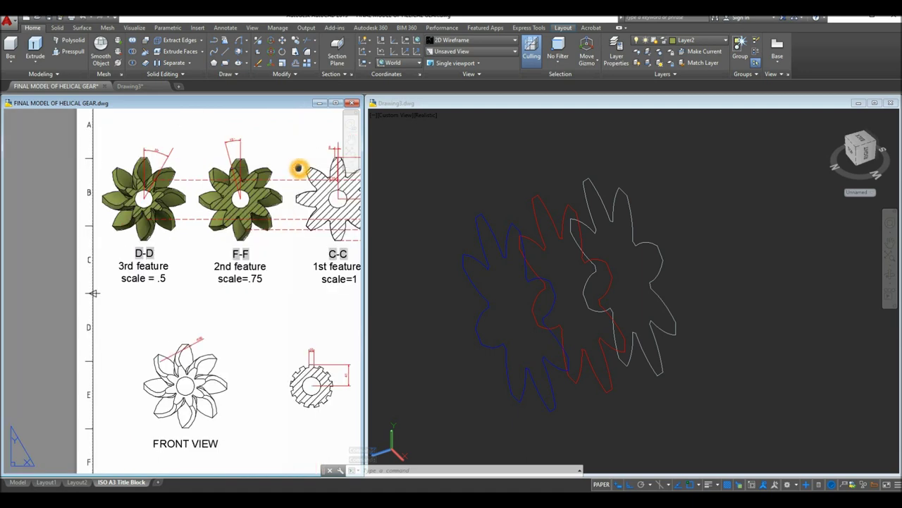
{"action": "scroll", "coordinate": [299, 168], "scroll_direction": "down", "scroll_amount": 1}
{"action": "scroll", "coordinate": [268, 162], "scroll_direction": "up", "scroll_amount": 1}
{"action": "scroll", "coordinate": [240, 155], "scroll_direction": "down", "scroll_amount": 1}
{"action": "scroll", "coordinate": [229, 153], "scroll_direction": "up", "scroll_amount": 1}
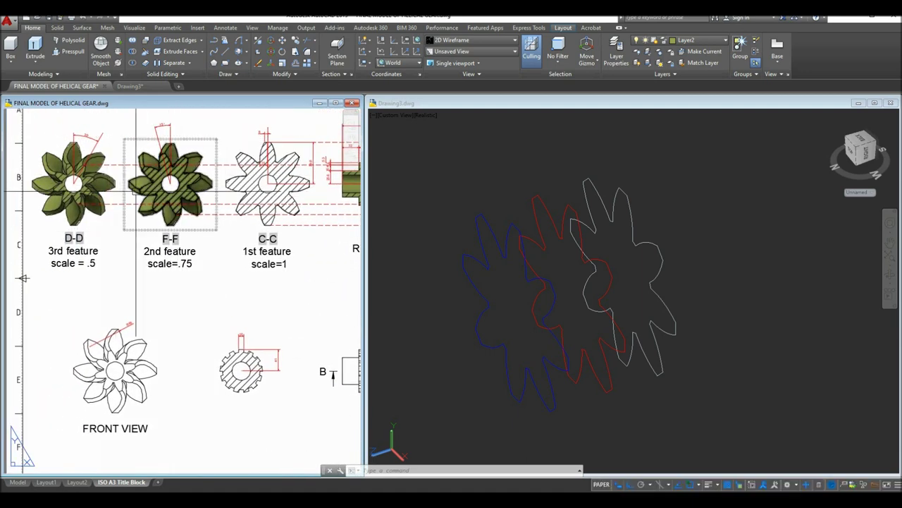
{"action": "scroll", "coordinate": [155, 166], "scroll_direction": "up", "scroll_amount": 1}
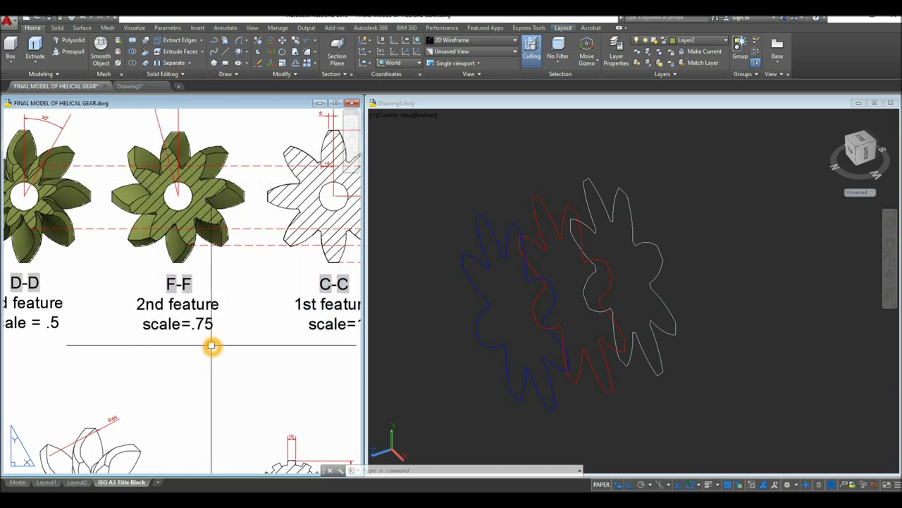
{"action": "scroll", "coordinate": [213, 346], "scroll_direction": "down", "scroll_amount": 2}
{"action": "scroll", "coordinate": [186, 321], "scroll_direction": "up", "scroll_amount": 2}
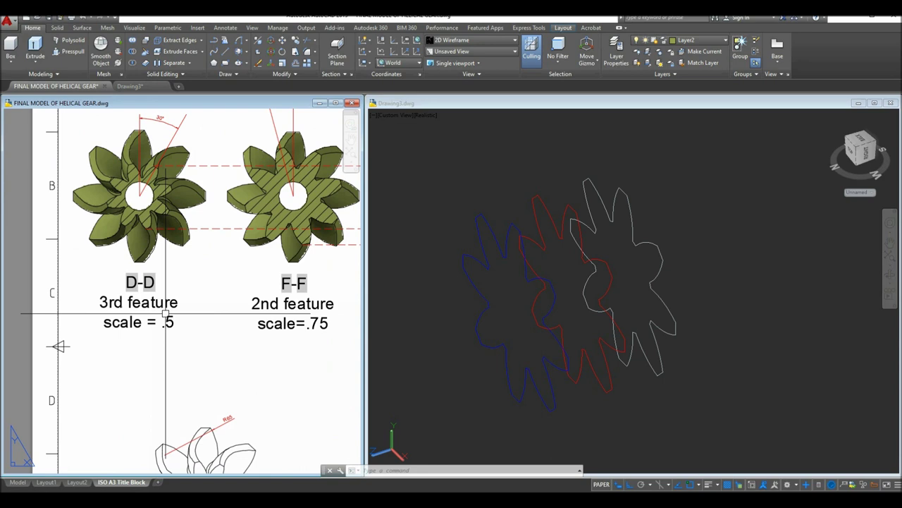
{"action": "left_click", "coordinate": [478, 371]}
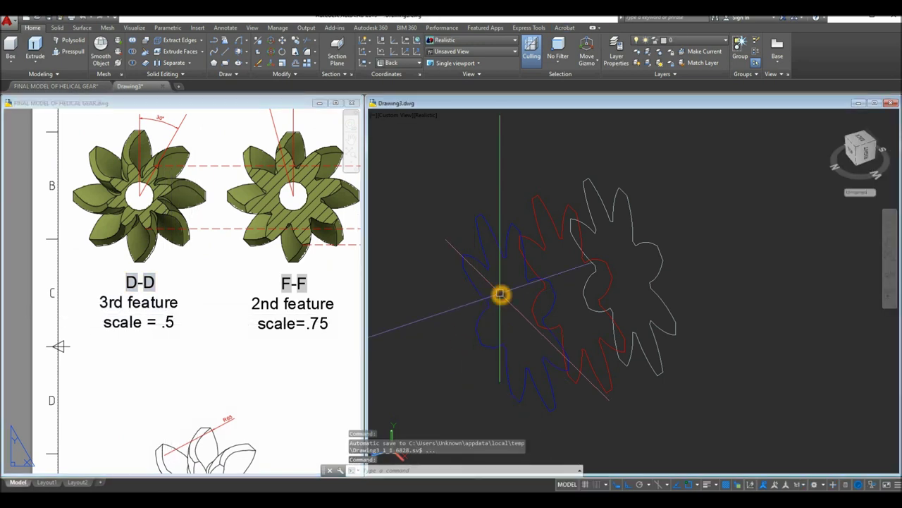
{"action": "type", "text": "SC"}
{"action": "key", "text": "Return"}
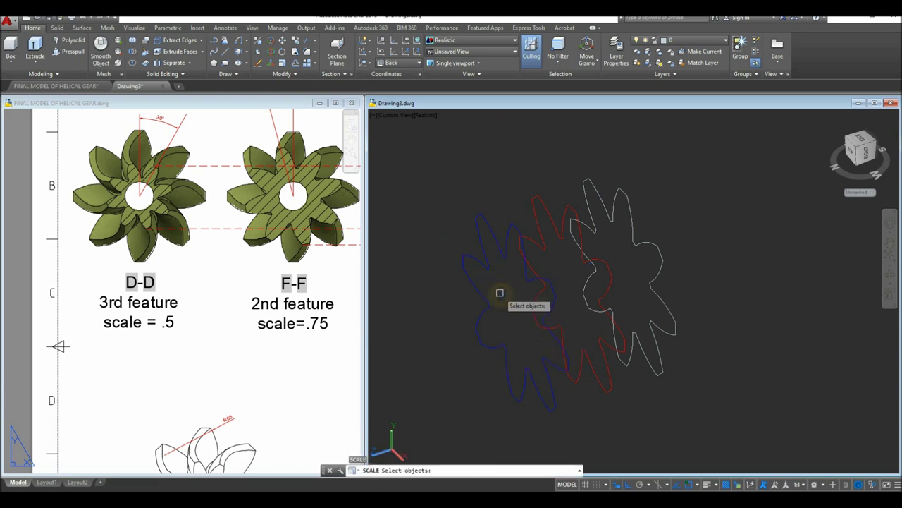
{"action": "left_click", "coordinate": [552, 222]}
{"action": "right_click", "coordinate": [503, 178]}
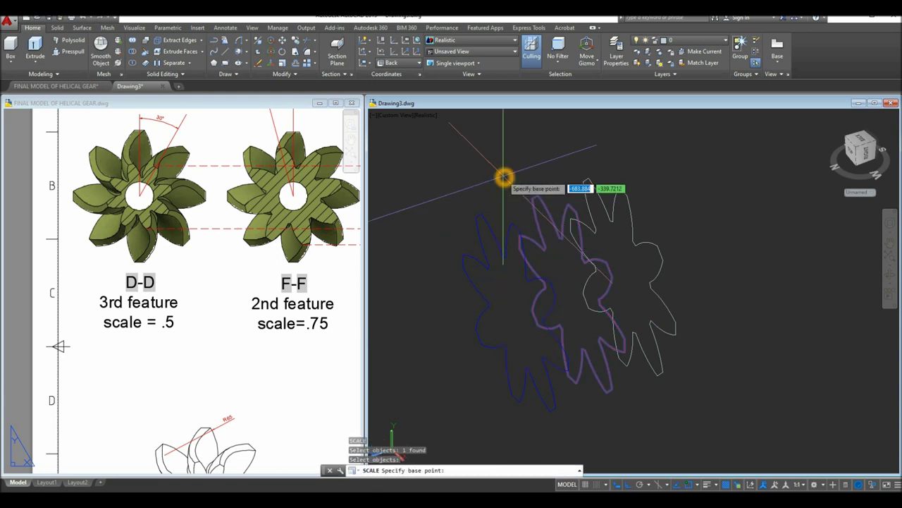
{"action": "right_click", "coordinate": [503, 178], "text": "shift"}
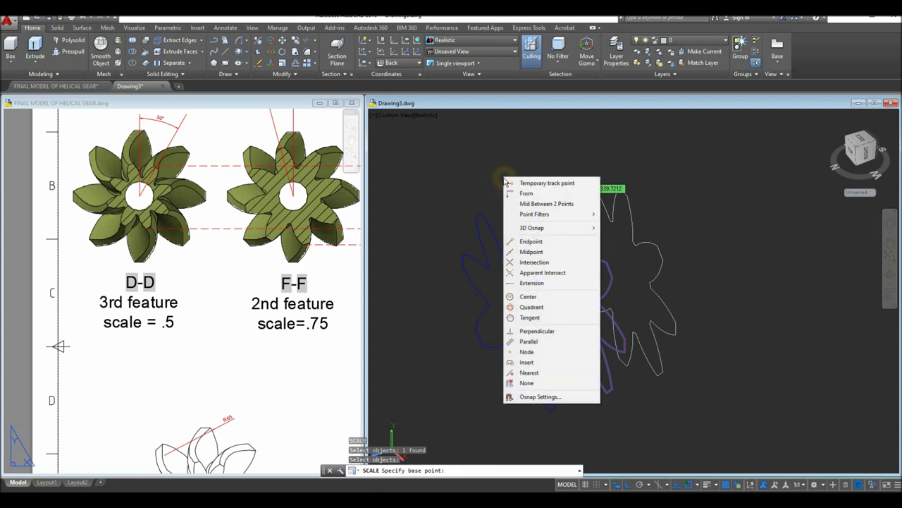
{"action": "left_click", "coordinate": [540, 296]}
{"action": "scroll", "coordinate": [570, 299], "scroll_direction": "up", "scroll_amount": 6}
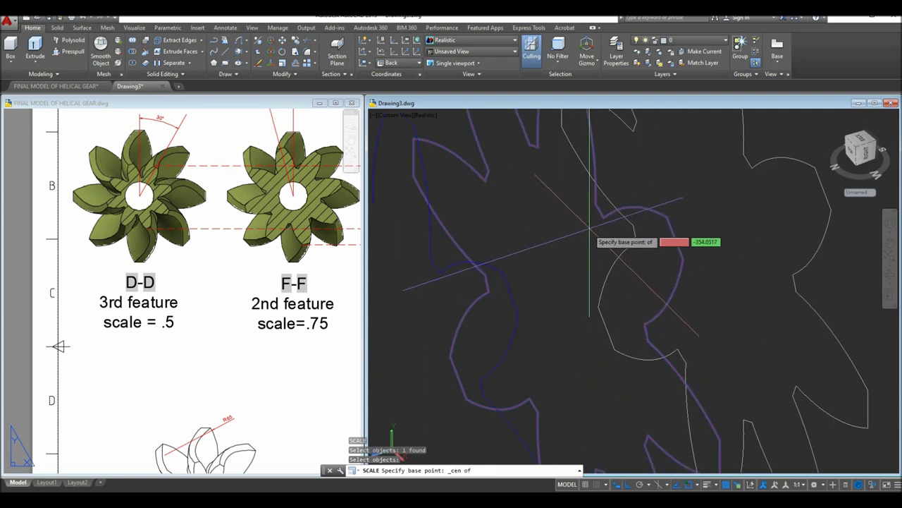
{"action": "left_click", "coordinate": [595, 216]}
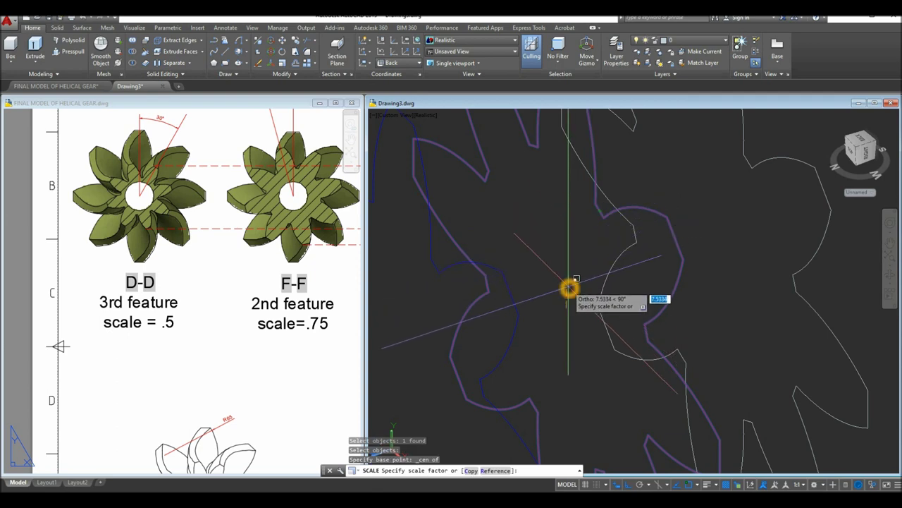
{"action": "right_click", "coordinate": [568, 288]}
{"action": "left_click", "coordinate": [585, 293]}
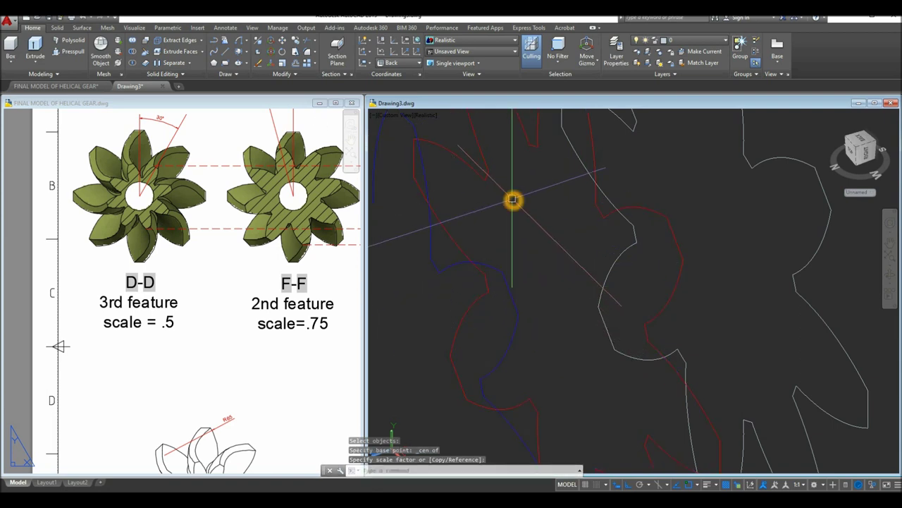
Scale the red middle gear profile by a factor of .75 about its centre
{"action": "type", "text": "SC"}
{"action": "key", "text": "Return"}
{"action": "left_click", "coordinate": [485, 170]}
{"action": "right_click", "coordinate": [521, 186]}
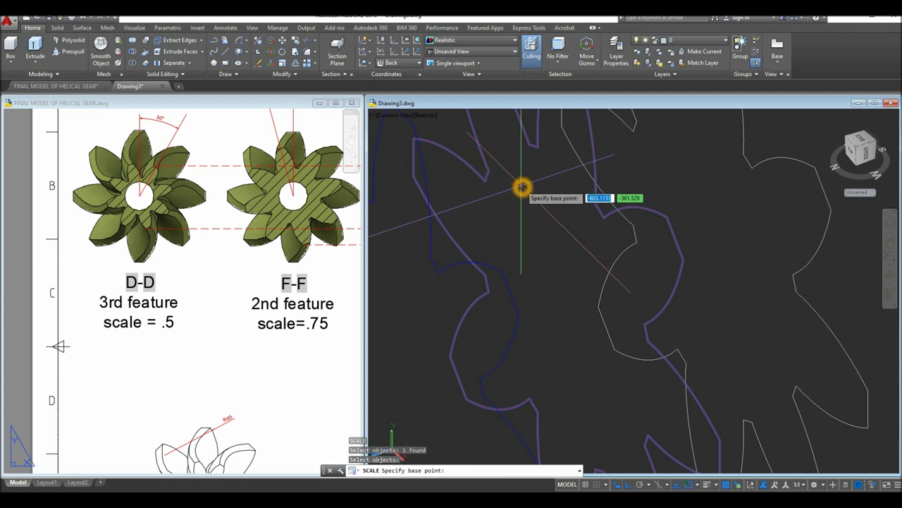
{"action": "right_click", "coordinate": [521, 185], "text": "shift"}
{"action": "left_click", "coordinate": [545, 304]}
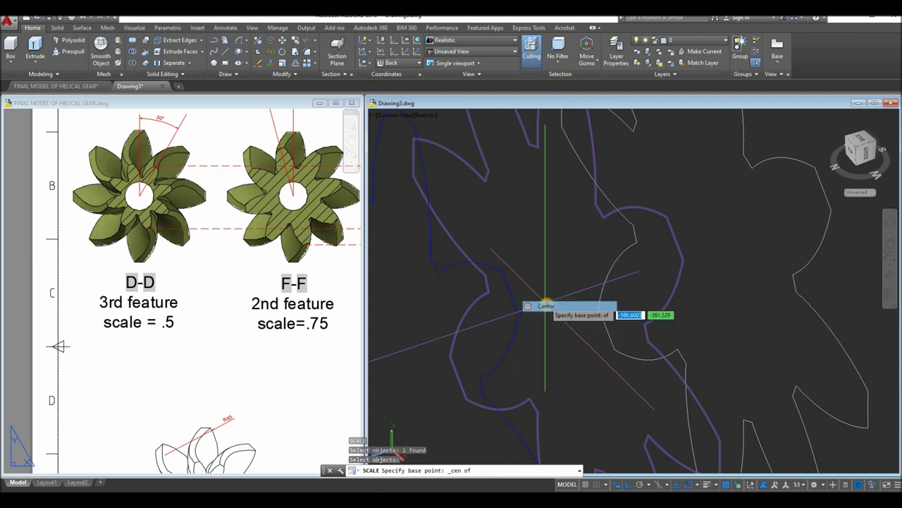
{"action": "left_click", "coordinate": [491, 284]}
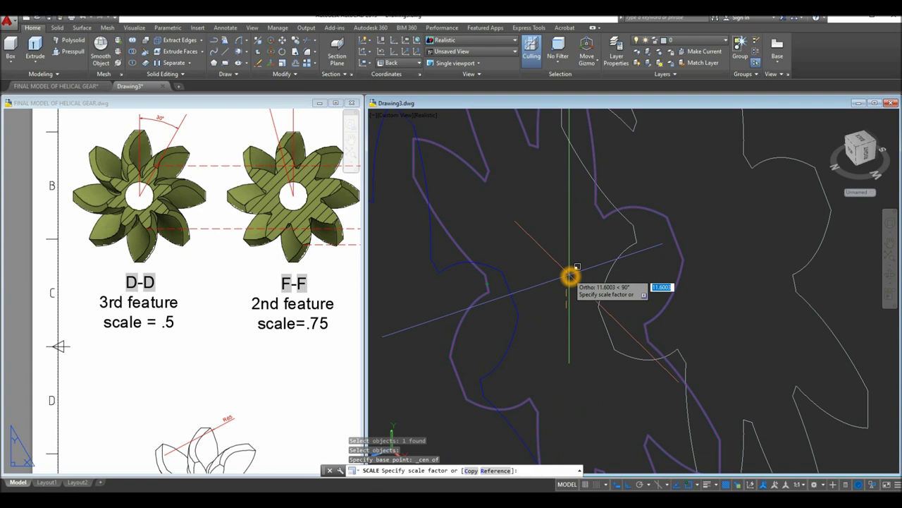
{"action": "type", "text": ".75"}
{"action": "key", "text": "Return"}
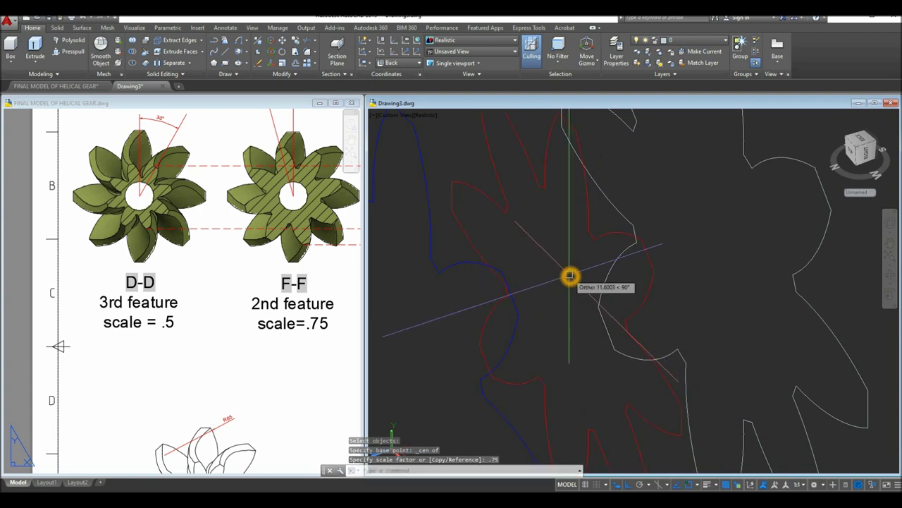
Scale the blue gear profile by a factor of .5 about its centre
{"action": "middle_click_drag", "start_coordinate": [570, 277], "coordinate": [566, 235], "text": "shift"}
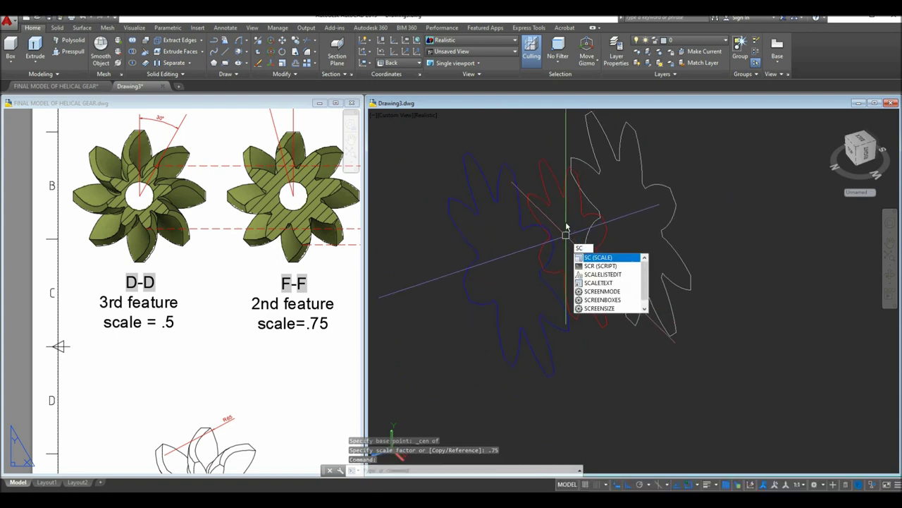
{"action": "key", "text": "Return"}
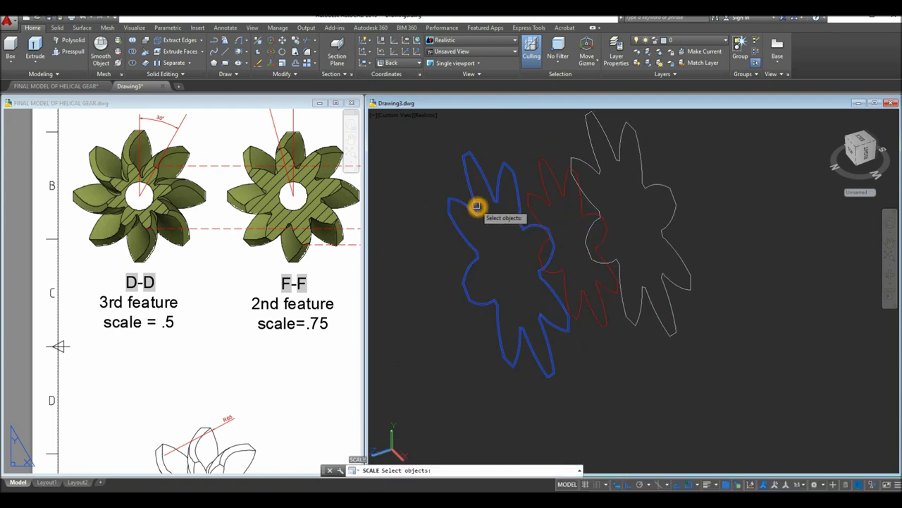
{"action": "left_click", "coordinate": [494, 222]}
{"action": "key", "text": "Return"}
{"action": "scroll", "coordinate": [493, 240], "scroll_direction": "up", "scroll_amount": 3}
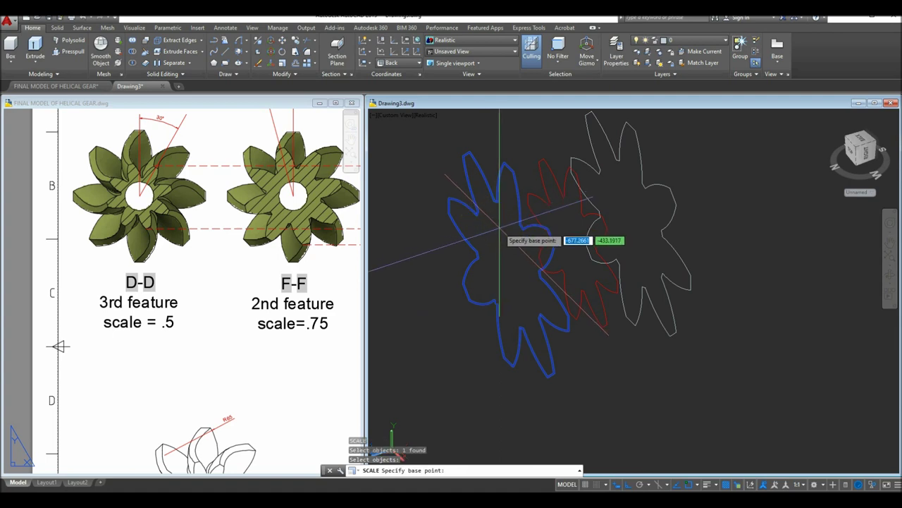
{"action": "scroll", "coordinate": [493, 252], "scroll_direction": "up", "scroll_amount": 3}
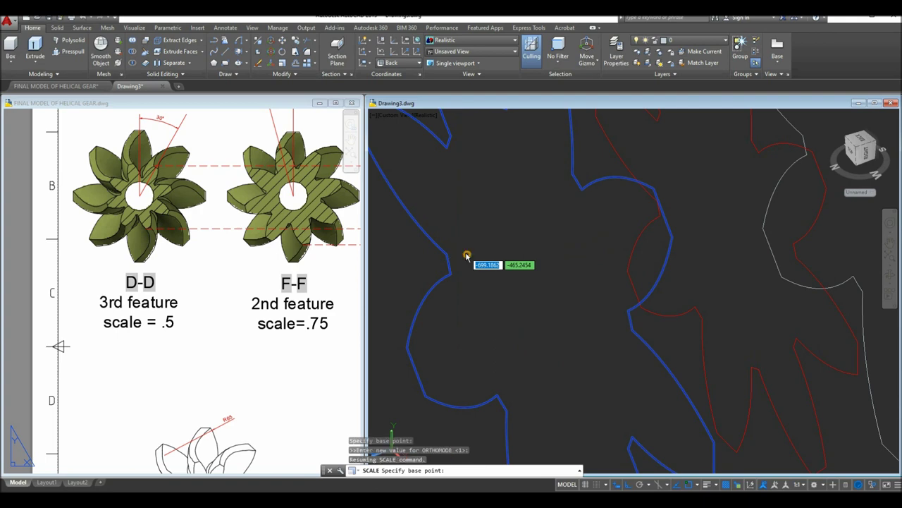
{"action": "right_click", "coordinate": [466, 256], "text": "shift"}
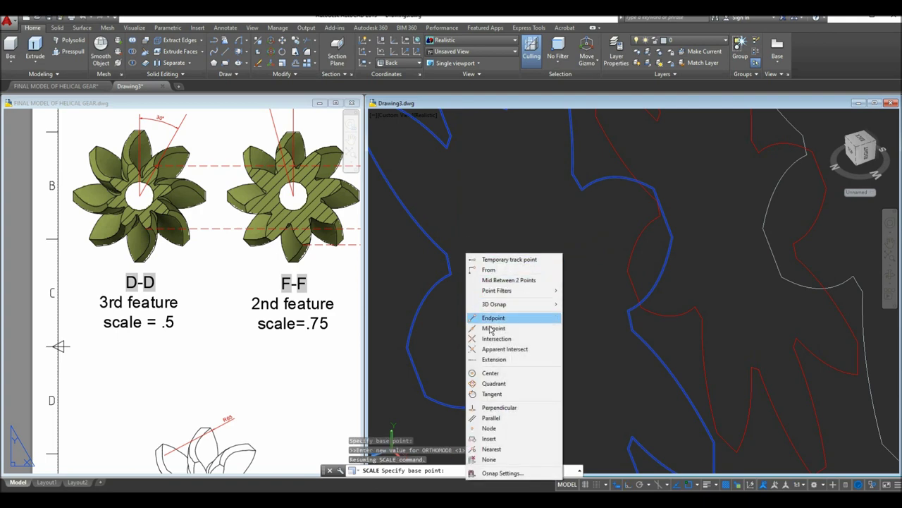
{"action": "left_click", "coordinate": [496, 373]}
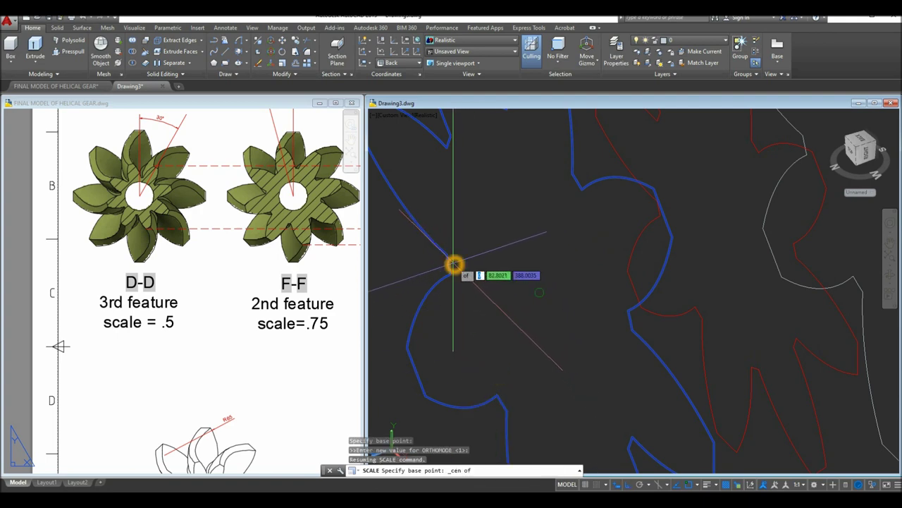
{"action": "left_click", "coordinate": [455, 264]}
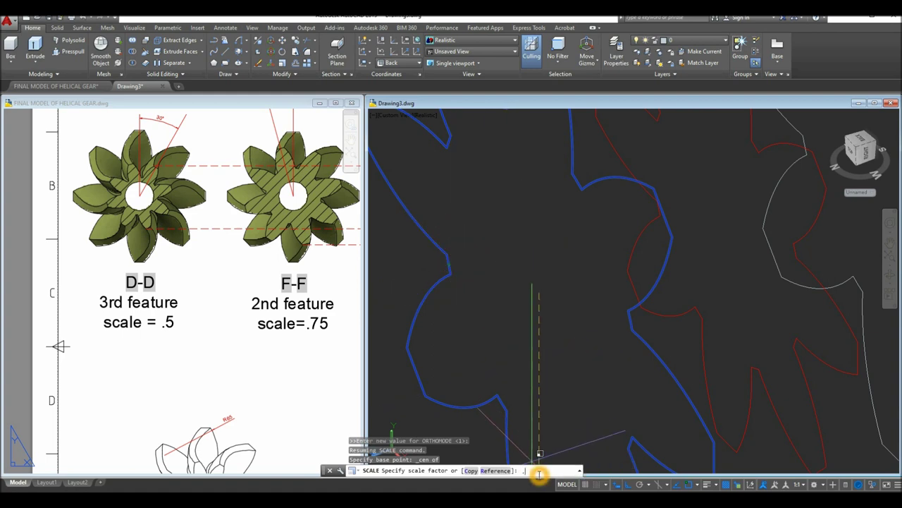
{"action": "key", "text": "Return"}
{"action": "mouse_move", "coordinate": [558, 378]}
{"action": "middle_mouse_down", "text": "shift"}
{"action": "mouse_move", "coordinate": [501, 364]}
{"action": "mouse_move", "coordinate": [533, 346]}
{"action": "mouse_move", "coordinate": [564, 356]}
{"action": "mouse_move", "coordinate": [562, 374]}
{"action": "middle_mouse_up", "text": "shift"}
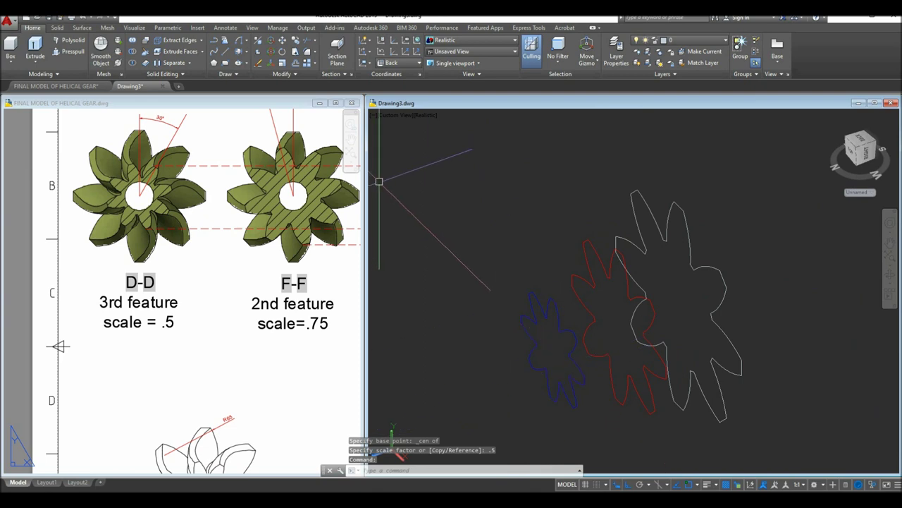
{"action": "left_click", "coordinate": [38, 65]}
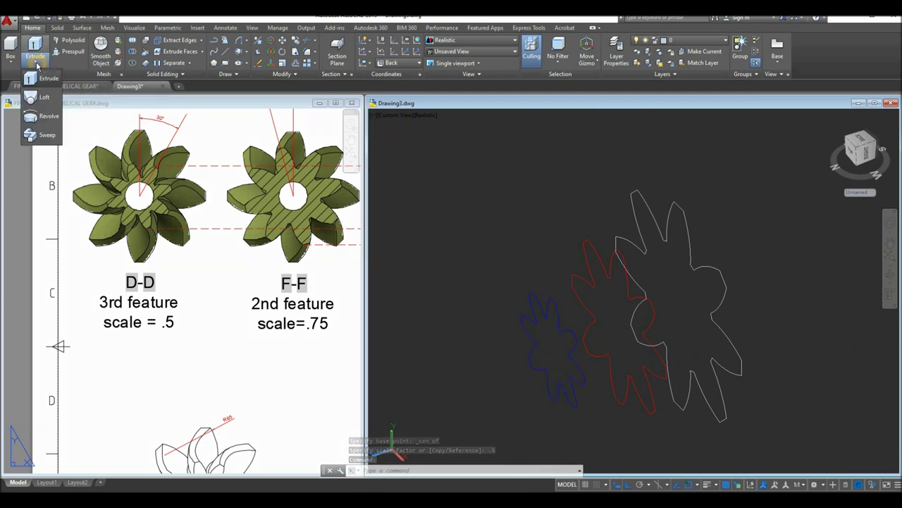
{"action": "left_click", "coordinate": [43, 102]}
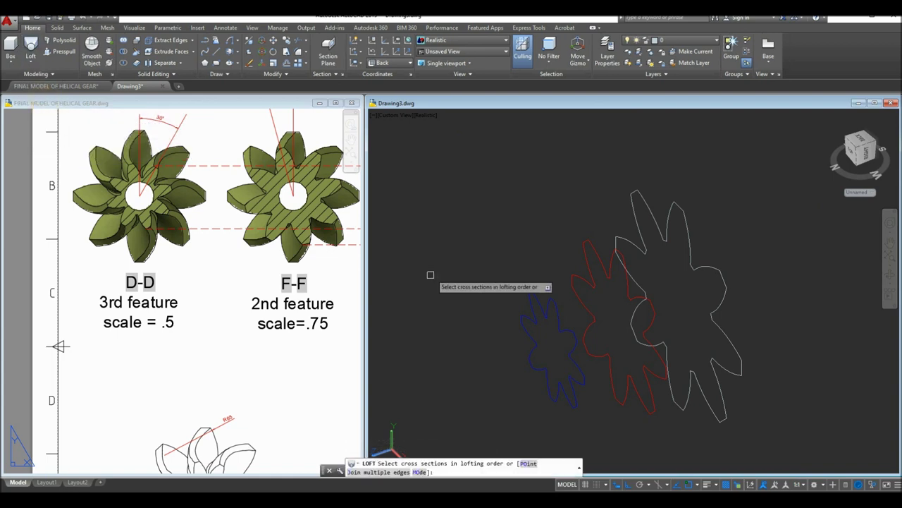
{"action": "left_click", "coordinate": [641, 228]}
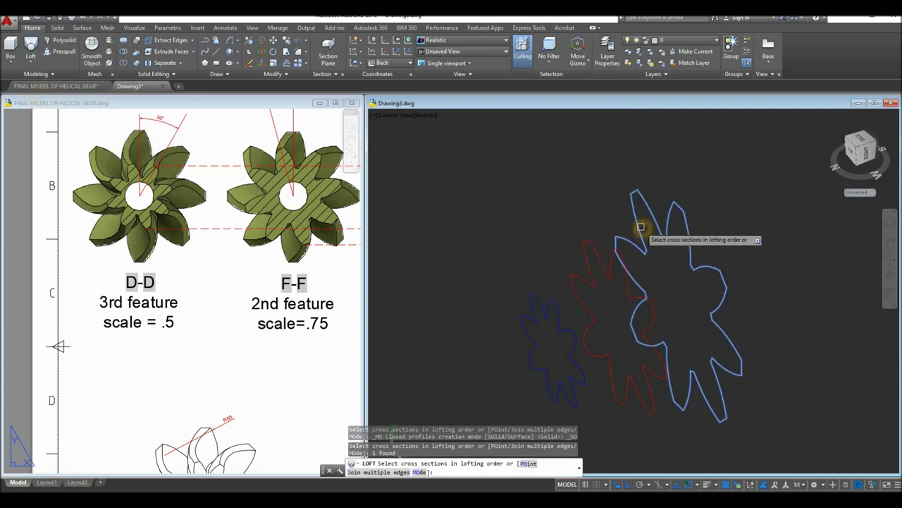
{"action": "left_click", "coordinate": [597, 249]}
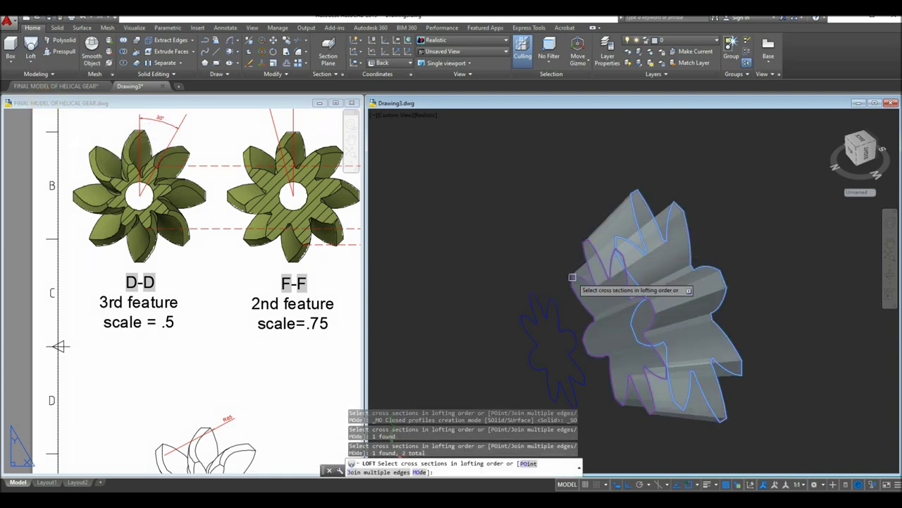
{"action": "left_click", "coordinate": [554, 308]}
{"action": "right_click", "coordinate": [447, 195]}
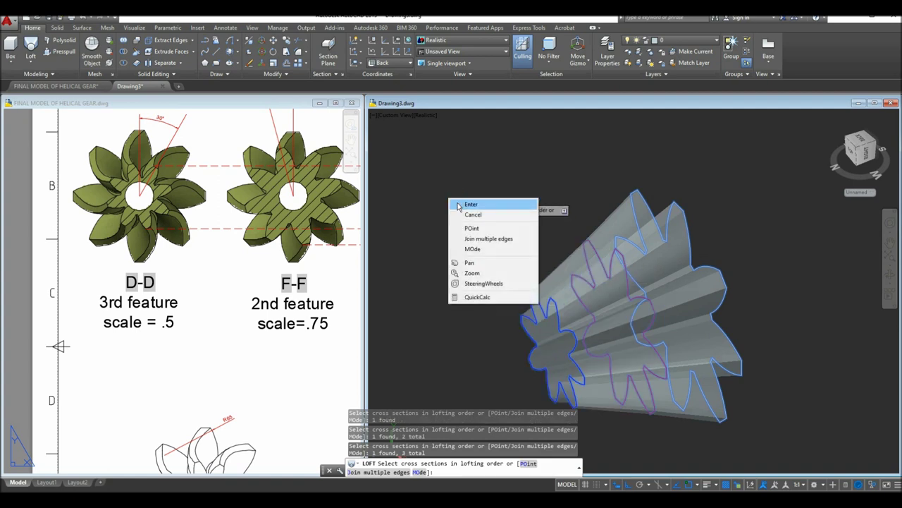
{"action": "left_click", "coordinate": [462, 205]}
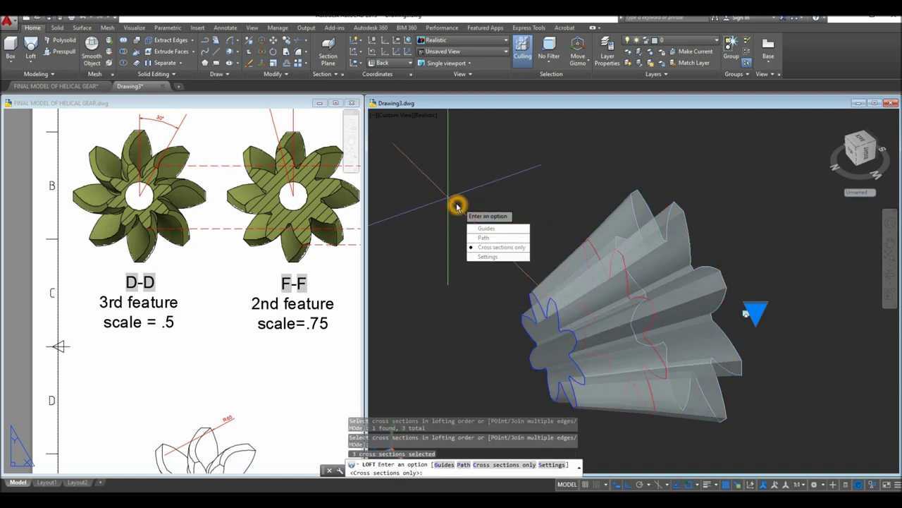
{"action": "key", "text": "Escape"}
Switch the gear profiles in Drawing3 to the Back view
{"action": "middle_click_drag", "start_coordinate": [457, 203], "coordinate": [420, 150], "text": "shift"}
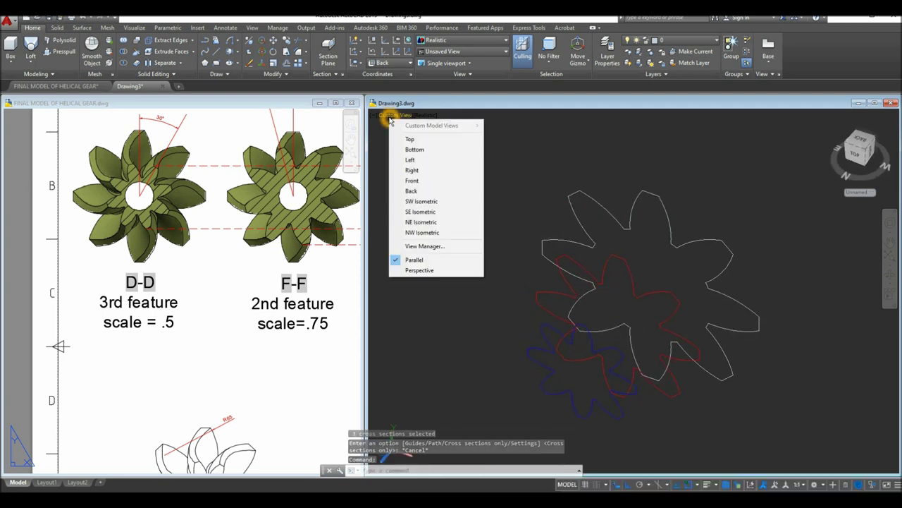
{"action": "left_click", "coordinate": [447, 192]}
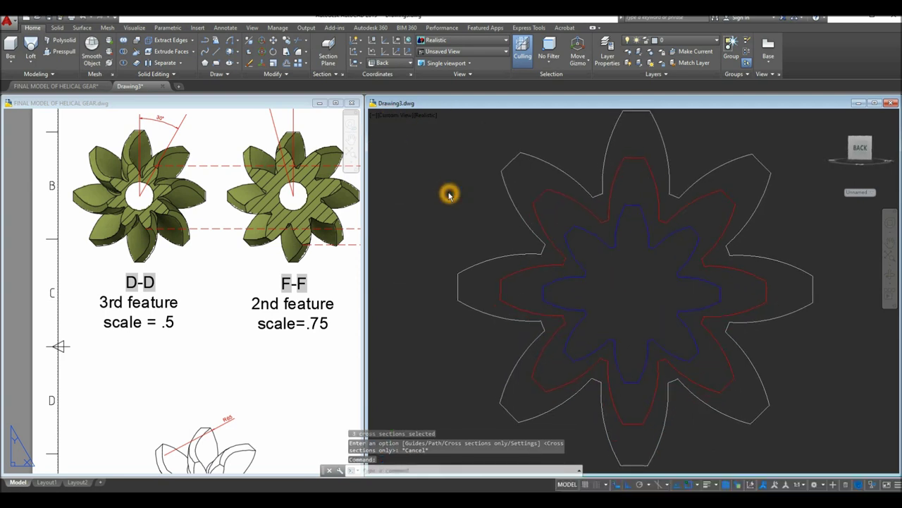
{"action": "middle_click_drag", "start_coordinate": [519, 219], "coordinate": [471, 220]}
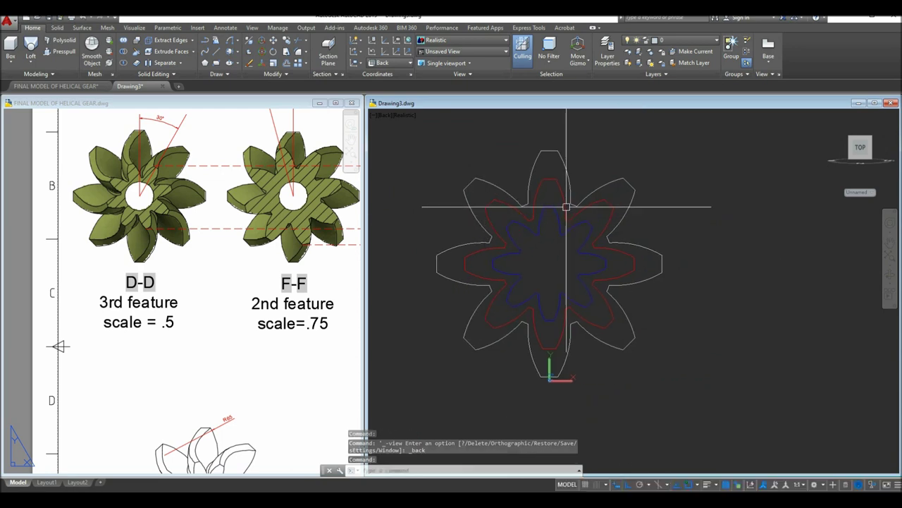
Check the angle dimension on the F-F reference section, and rotate the red gear profile in Drawing3 by 15 about its centre
{"action": "left_click", "coordinate": [324, 225]}
{"action": "middle_click_drag", "start_coordinate": [324, 224], "coordinate": [215, 276]}
{"action": "scroll", "coordinate": [187, 183], "scroll_direction": "up", "scroll_amount": 4}
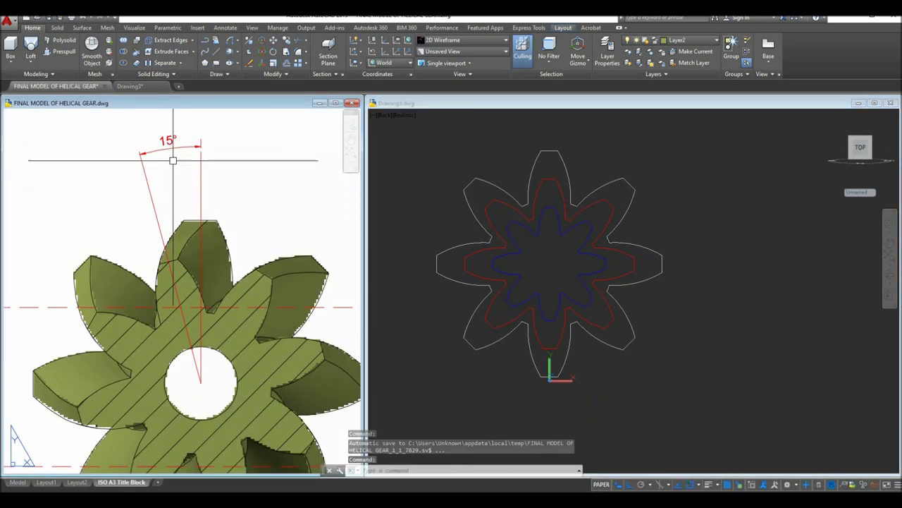
{"action": "left_click", "coordinate": [510, 167]}
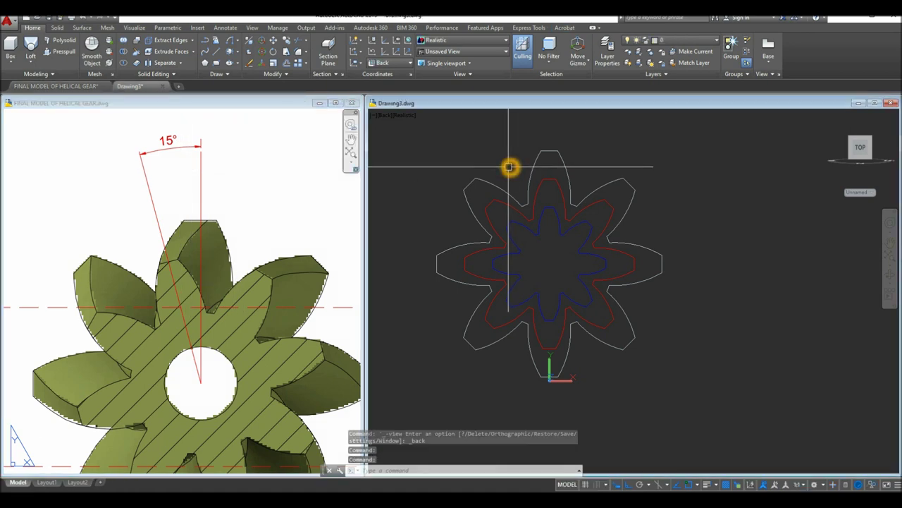
{"action": "left_click", "coordinate": [274, 58]}
{"action": "left_click", "coordinate": [540, 191]}
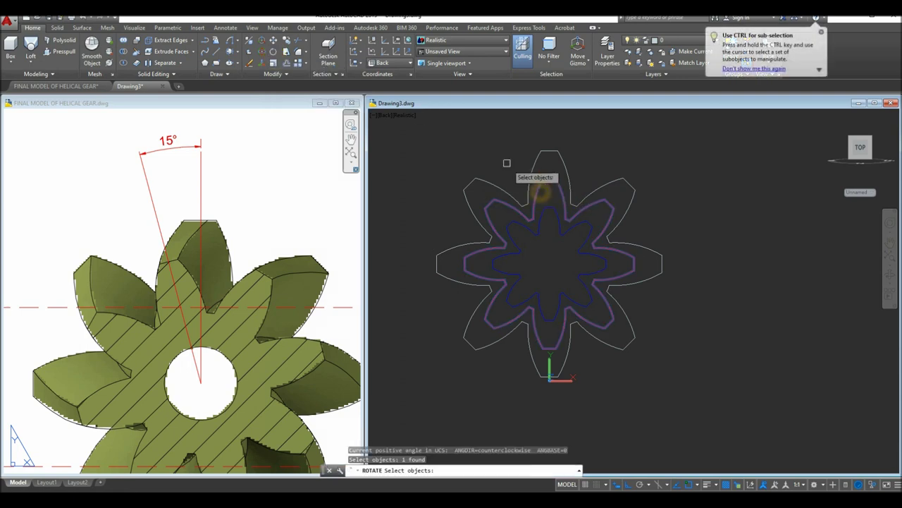
{"action": "right_click", "coordinate": [478, 144]}
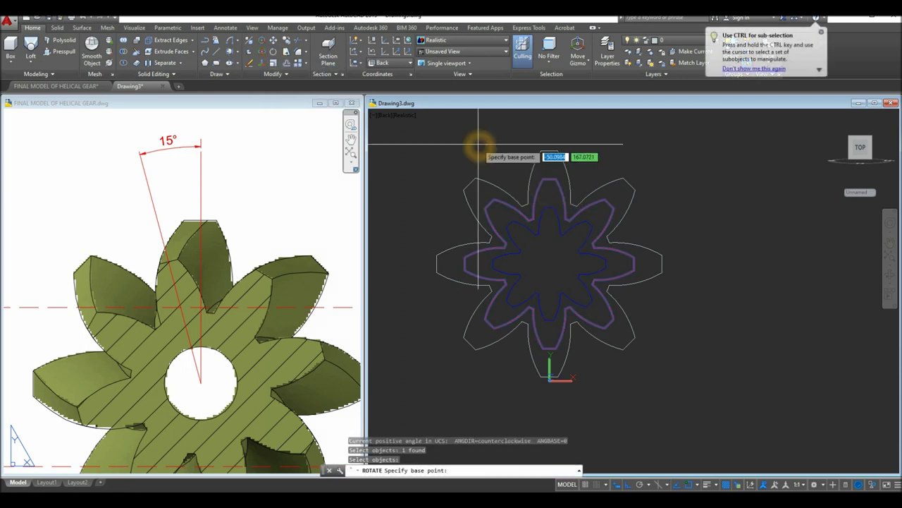
{"action": "right_click", "coordinate": [554, 264], "text": "shift"}
{"action": "left_click", "coordinate": [574, 378]}
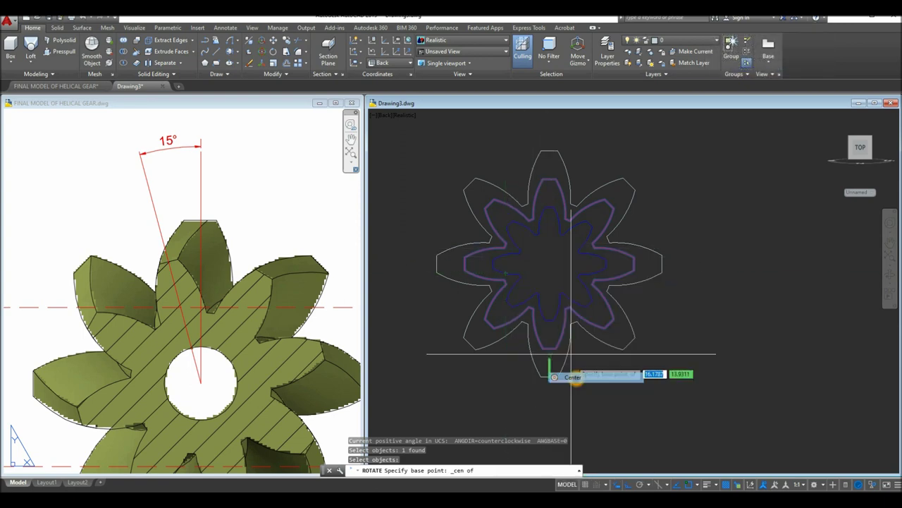
{"action": "scroll", "coordinate": [498, 248], "scroll_direction": "up", "scroll_amount": 5}
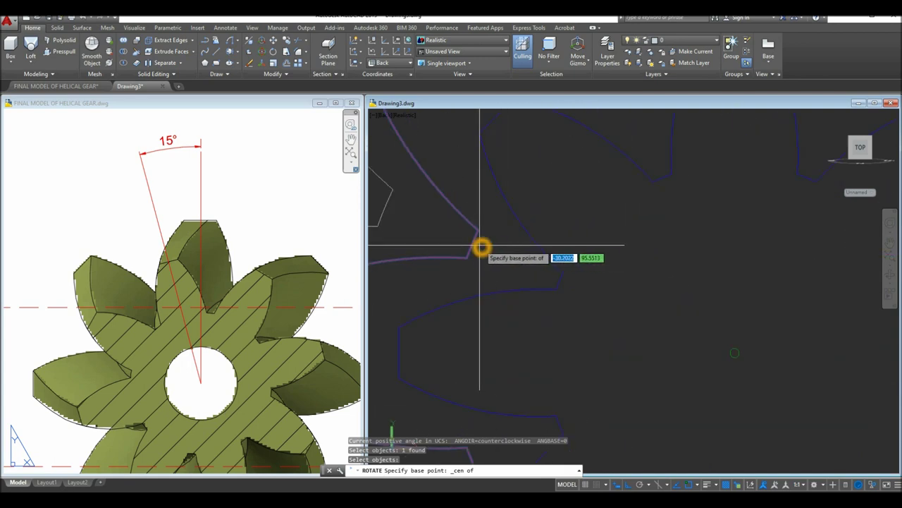
{"action": "left_click", "coordinate": [477, 250]}
{"action": "scroll", "coordinate": [630, 302], "scroll_direction": "down", "scroll_amount": 5}
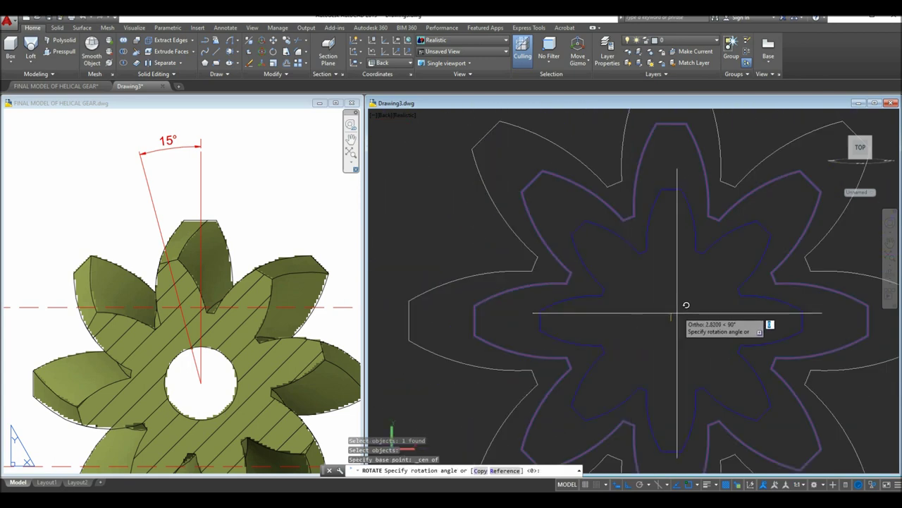
{"action": "scroll", "coordinate": [677, 307], "scroll_direction": "down", "scroll_amount": 3}
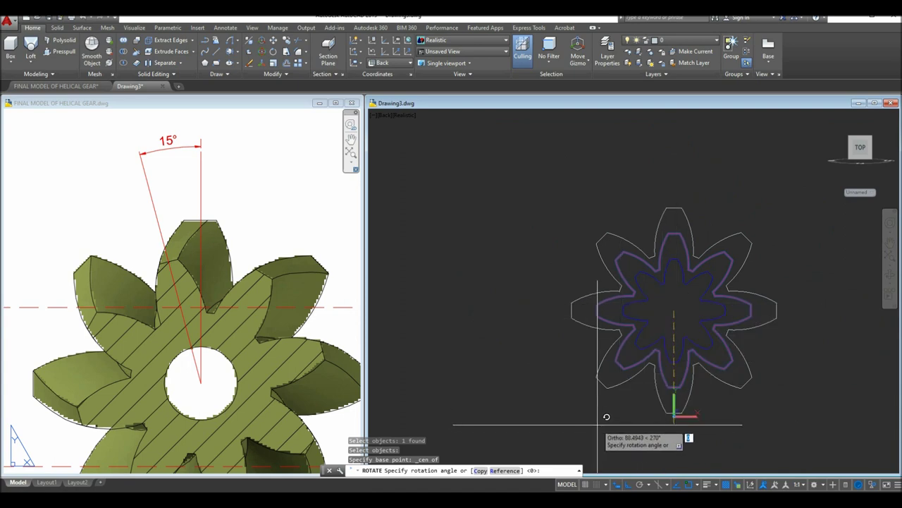
{"action": "left_click", "coordinate": [555, 470]}
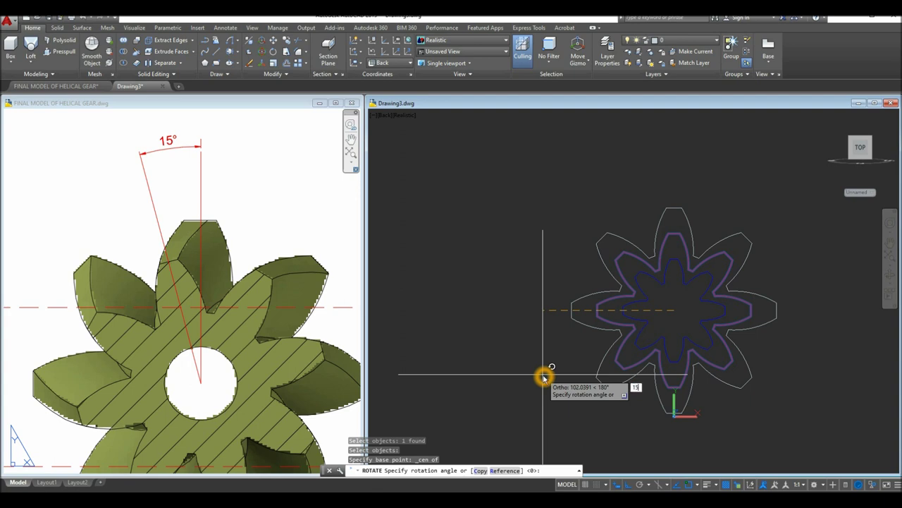
{"action": "key", "text": "Return"}
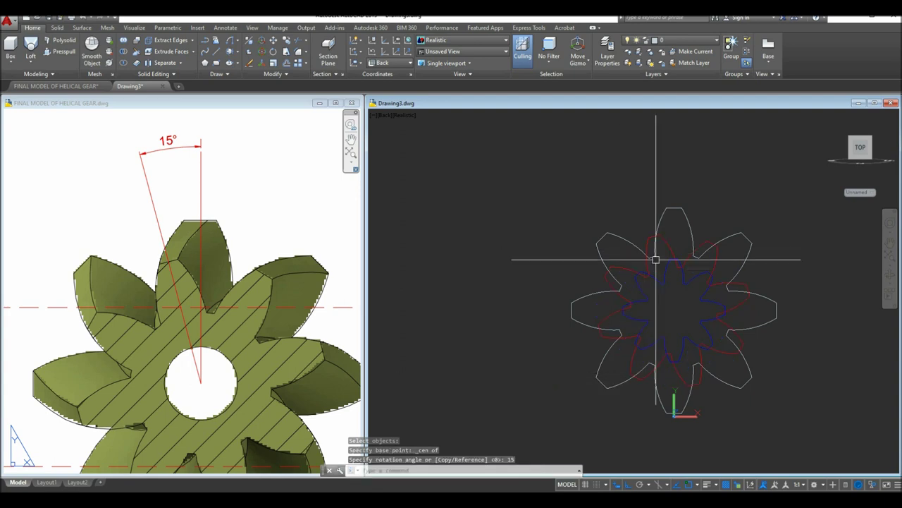
Examine the rotation angle and its direction on the D-D reference section, and return to Drawing3
{"action": "middle_click_drag", "start_coordinate": [659, 258], "coordinate": [469, 262]}
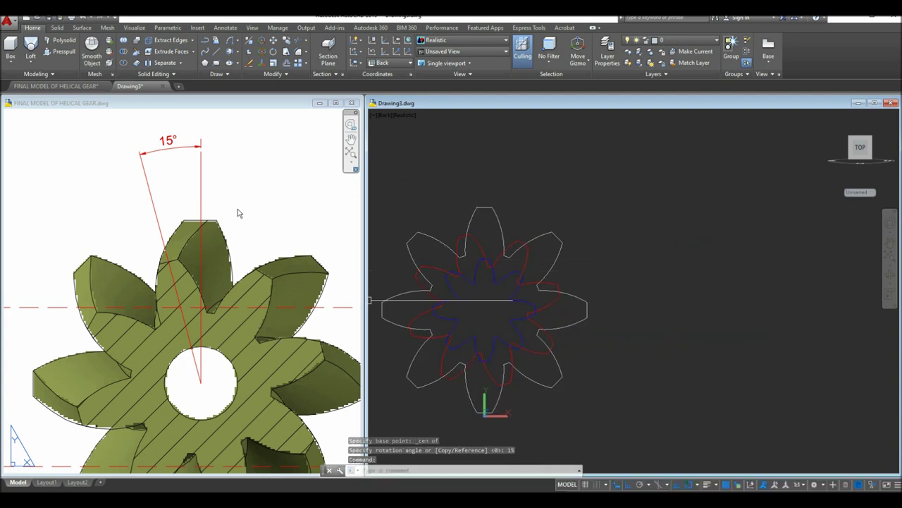
{"action": "left_click", "coordinate": [237, 208]}
{"action": "scroll", "coordinate": [238, 208], "scroll_direction": "down", "scroll_amount": 5}
{"action": "scroll", "coordinate": [308, 216], "scroll_direction": "up", "scroll_amount": 3}
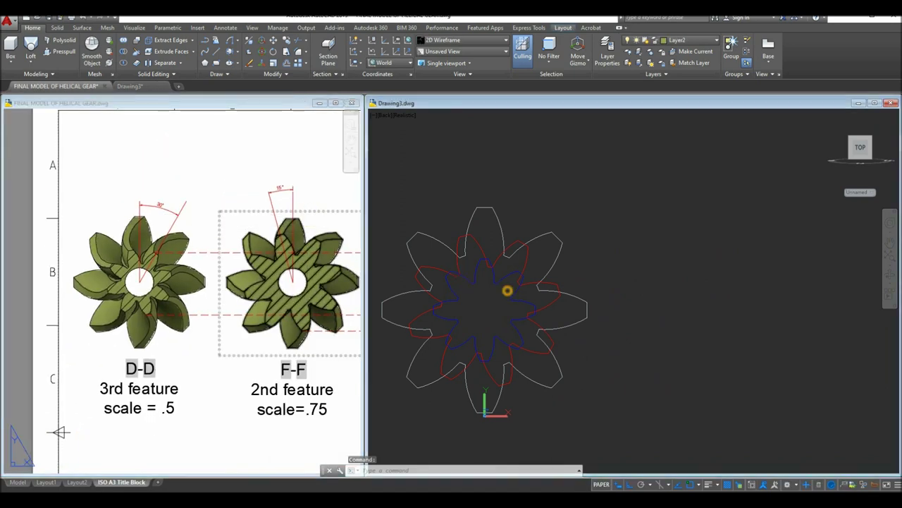
{"action": "left_click", "coordinate": [497, 280]}
{"action": "scroll", "coordinate": [497, 280], "scroll_direction": "up", "scroll_amount": 2}
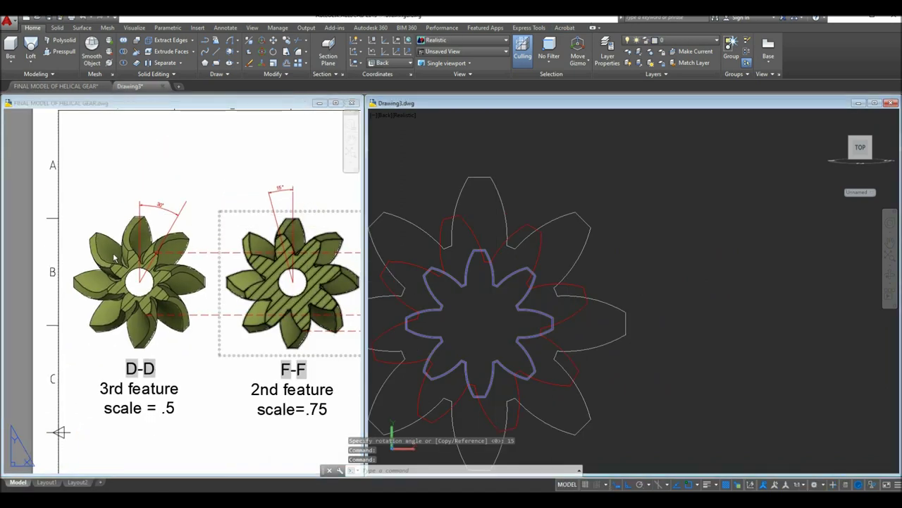
{"action": "left_click", "coordinate": [154, 254]}
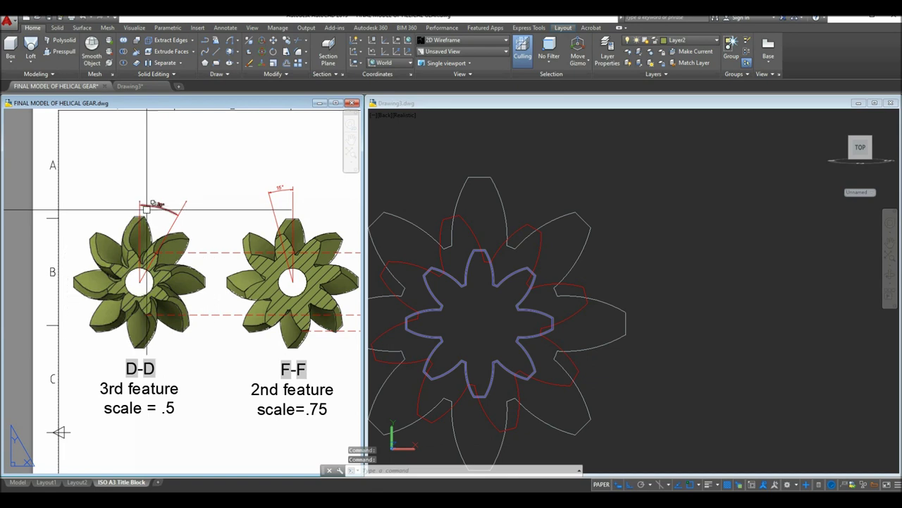
{"action": "left_click", "coordinate": [576, 190]}
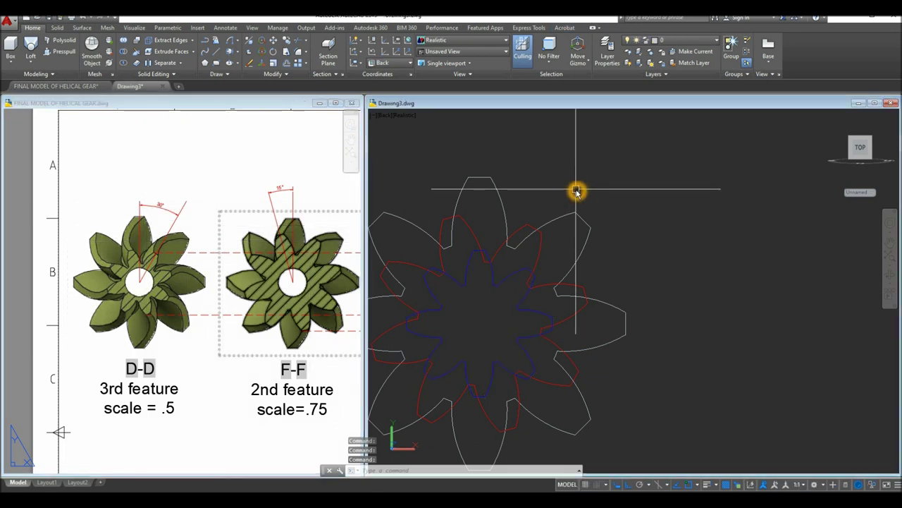
Rotate the blue gear profile by -30 about its centre
{"action": "type", "text": "RO"}
{"action": "key", "text": "Return"}
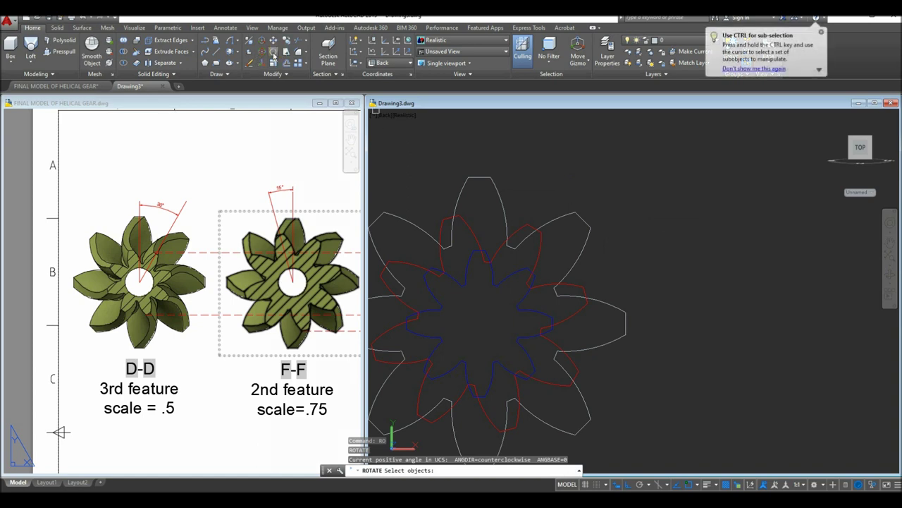
{"action": "left_click", "coordinate": [496, 267]}
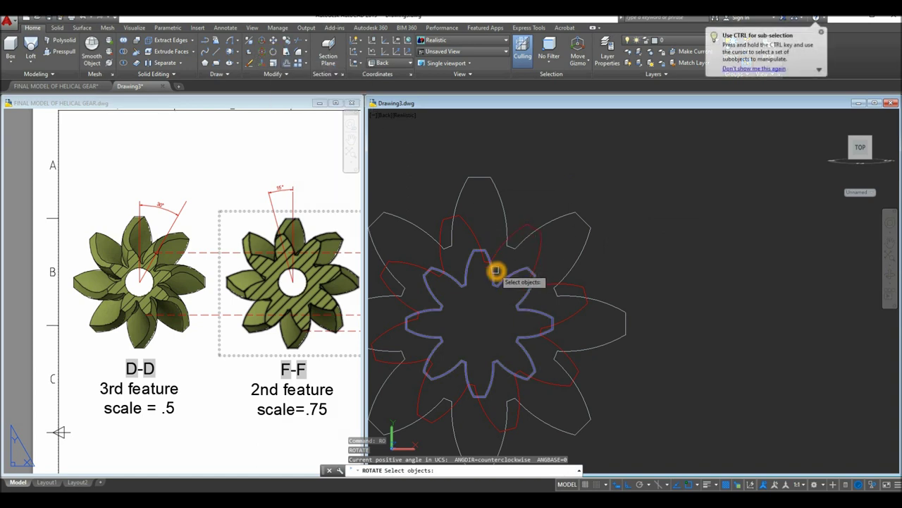
{"action": "key", "text": "Return"}
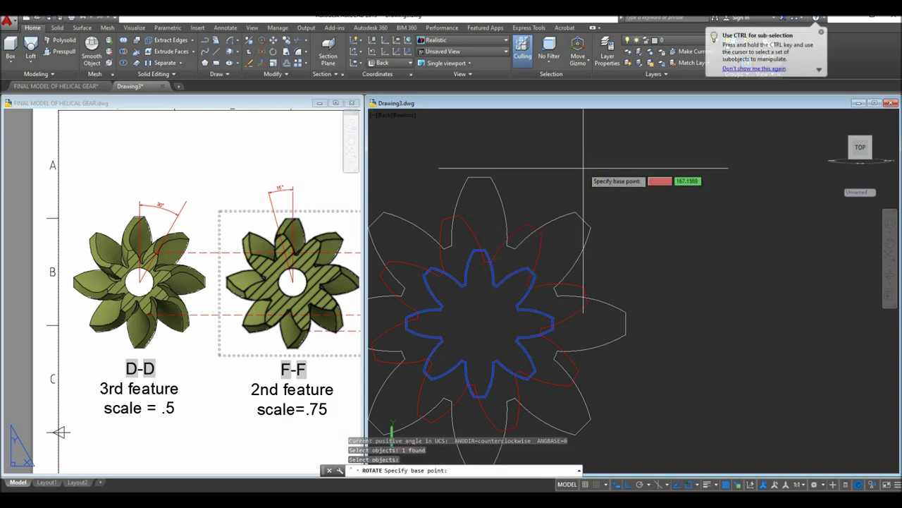
{"action": "right_click", "coordinate": [584, 171], "text": "shift"}
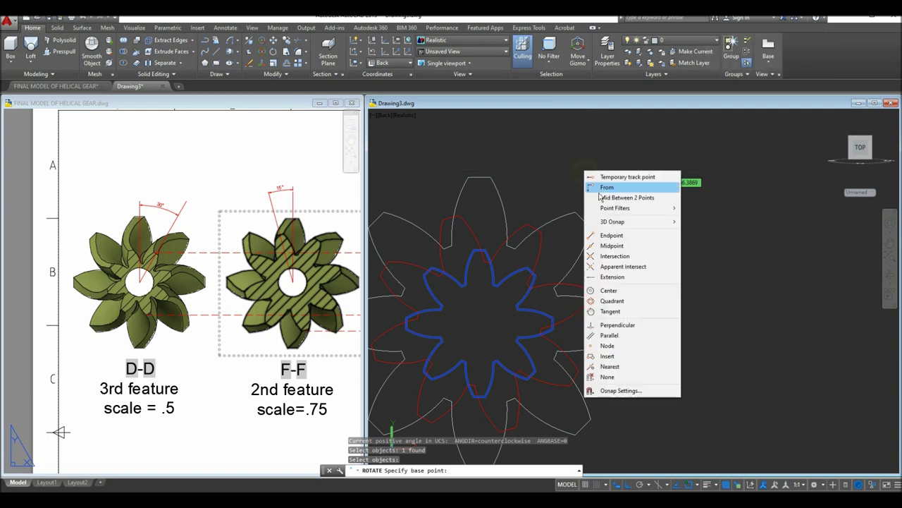
{"action": "left_click", "coordinate": [615, 292]}
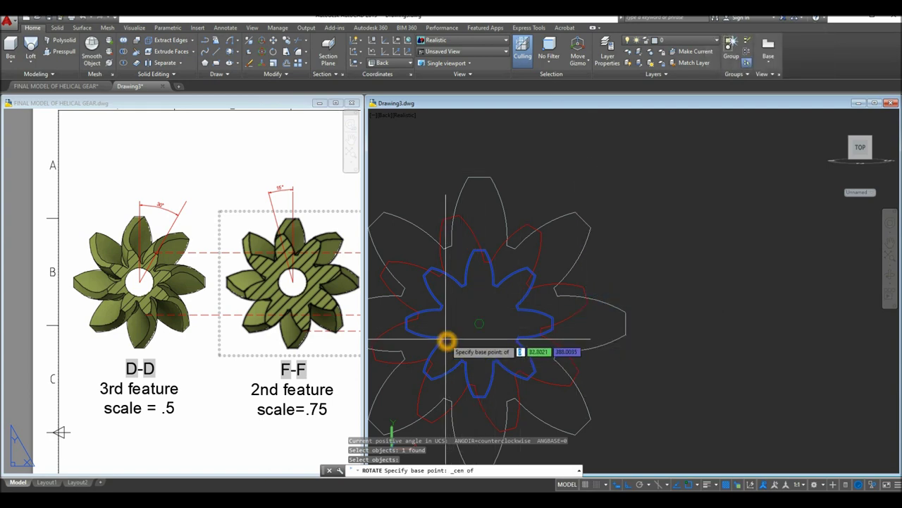
{"action": "left_click", "coordinate": [447, 341]}
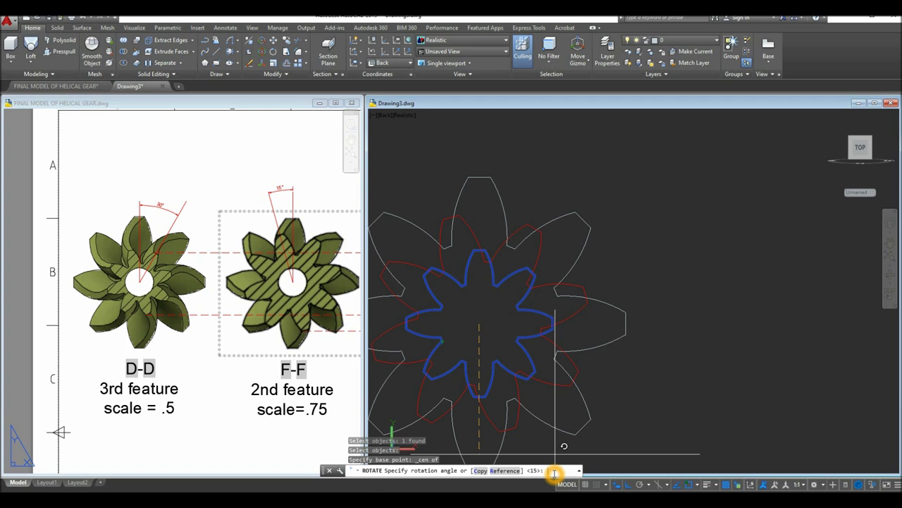
{"action": "type", "text": "-30"}
{"action": "key", "text": "Return"}
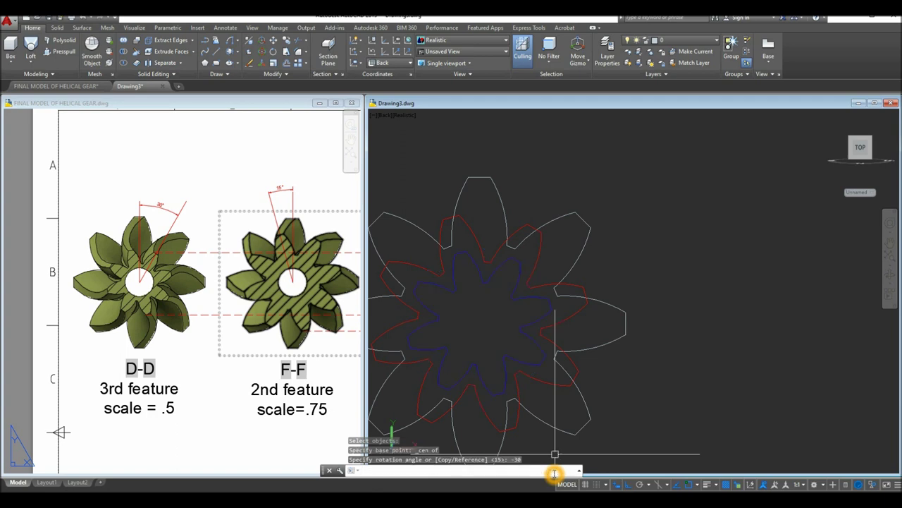
Loft a solid through the white, red and blue gear profiles in that order, using cross sections only
{"action": "middle_click_drag", "start_coordinate": [556, 278], "coordinate": [512, 311], "text": "shift"}
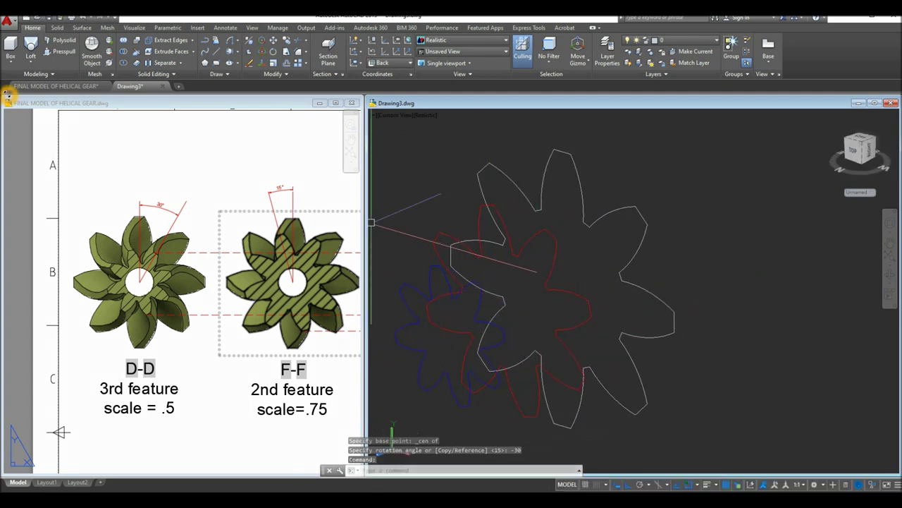
{"action": "left_click", "coordinate": [31, 44]}
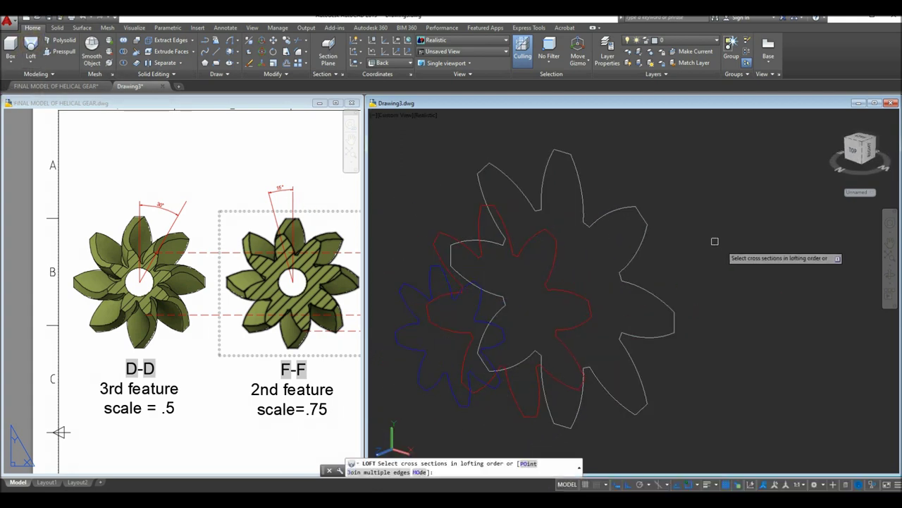
{"action": "left_click", "coordinate": [635, 218]}
{"action": "left_click", "coordinate": [557, 252]}
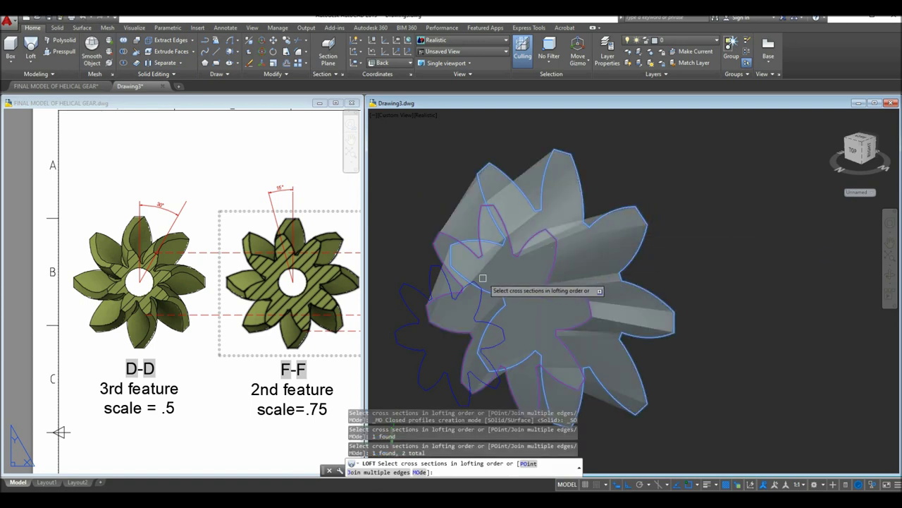
{"action": "left_click", "coordinate": [432, 289]}
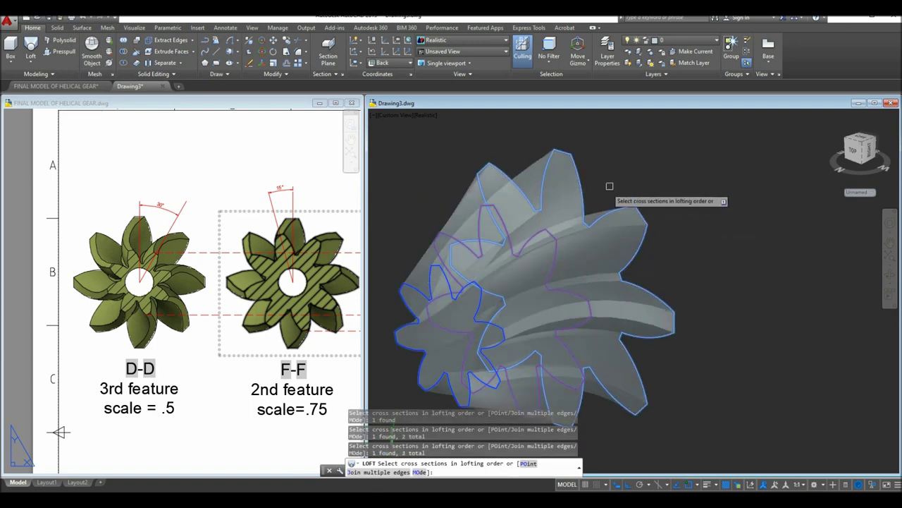
{"action": "right_click", "coordinate": [622, 177]}
{"action": "left_click", "coordinate": [638, 180]}
{"action": "right_click", "coordinate": [636, 187]}
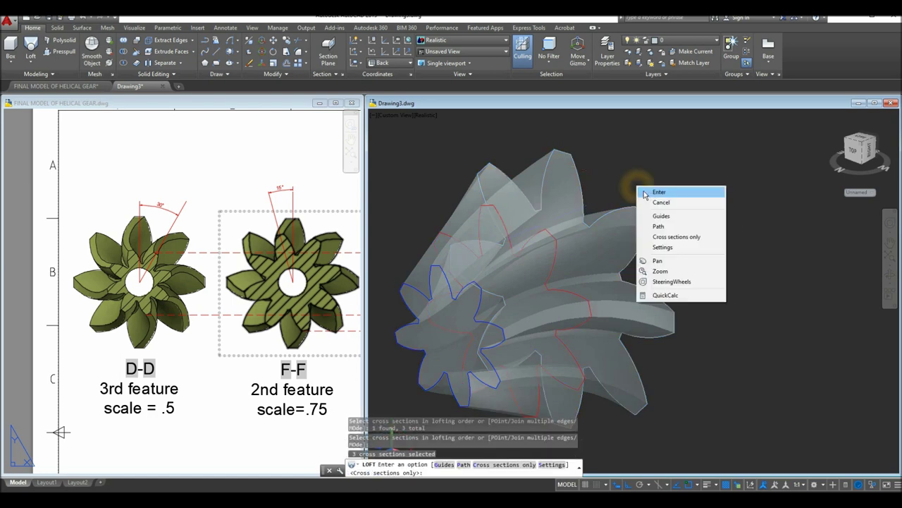
{"action": "left_click", "coordinate": [643, 192]}
{"action": "middle_click_drag", "start_coordinate": [647, 191], "coordinate": [600, 169], "text": "shift"}
{"action": "scroll", "coordinate": [623, 201], "scroll_direction": "down", "scroll_amount": 3}
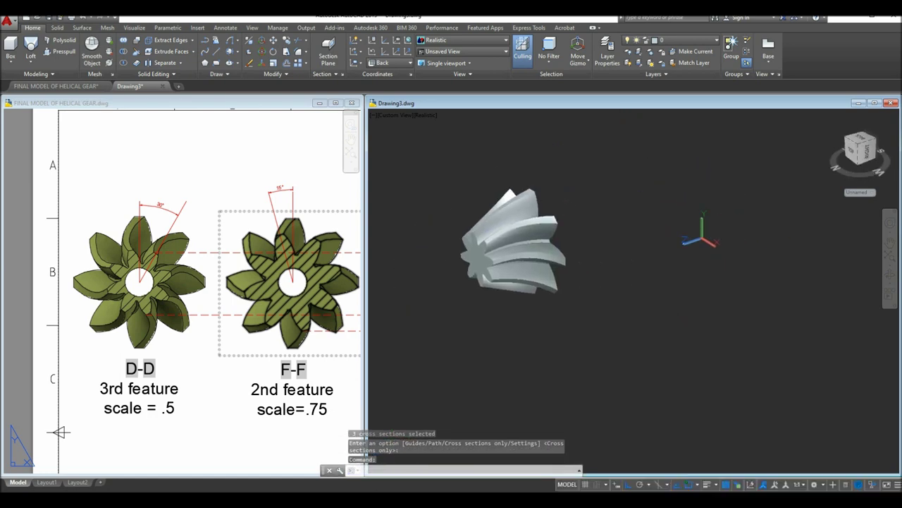
End the object isolation to bring back the hidden shaft beside the lofted gear
{"action": "right_click", "coordinate": [574, 140]}
{"action": "mouse_move", "coordinate": [589, 159]}
{"action": "left_click", "coordinate": [540, 145]}
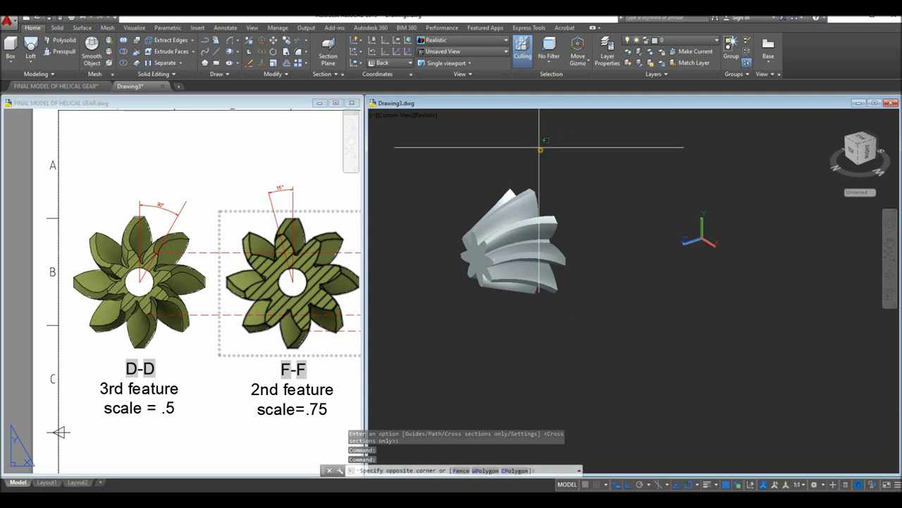
{"action": "left_click", "coordinate": [576, 151]}
{"action": "right_click", "coordinate": [603, 139]}
{"action": "mouse_move", "coordinate": [650, 188]}
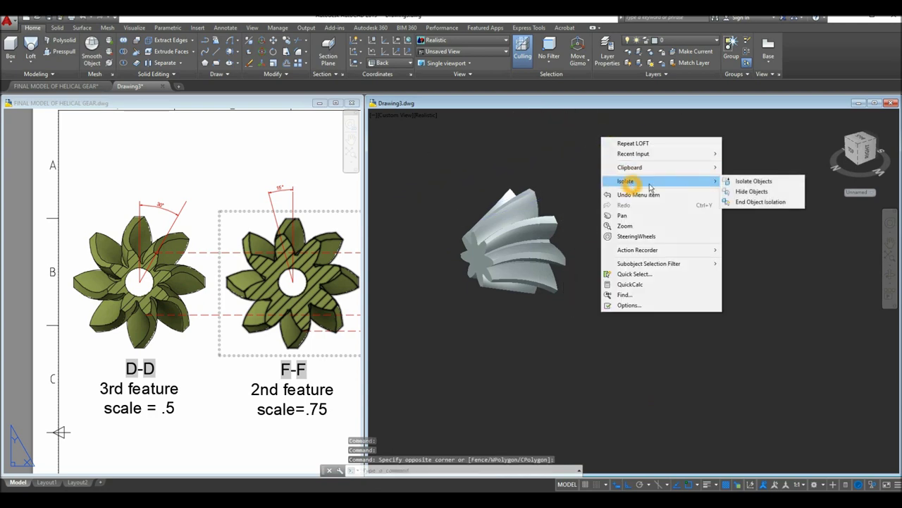
{"action": "left_click", "coordinate": [757, 201]}
{"action": "middle_click_drag", "start_coordinate": [745, 202], "coordinate": [610, 197], "text": "shift"}
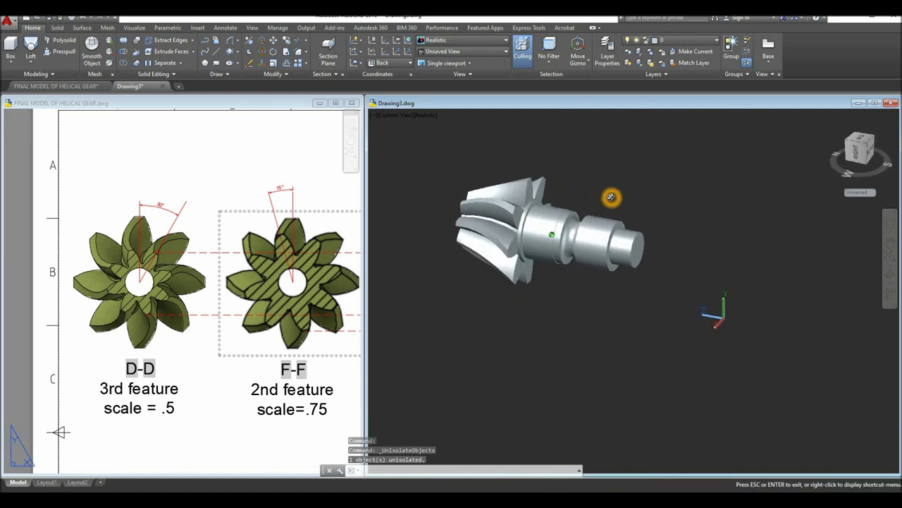
Examine the tooth width and height dimensions on the hatched toothed shaft section in the reference drawing, and return to Drawing3
{"action": "left_click", "coordinate": [317, 201]}
{"action": "scroll", "coordinate": [215, 190], "scroll_direction": "down", "scroll_amount": 6}
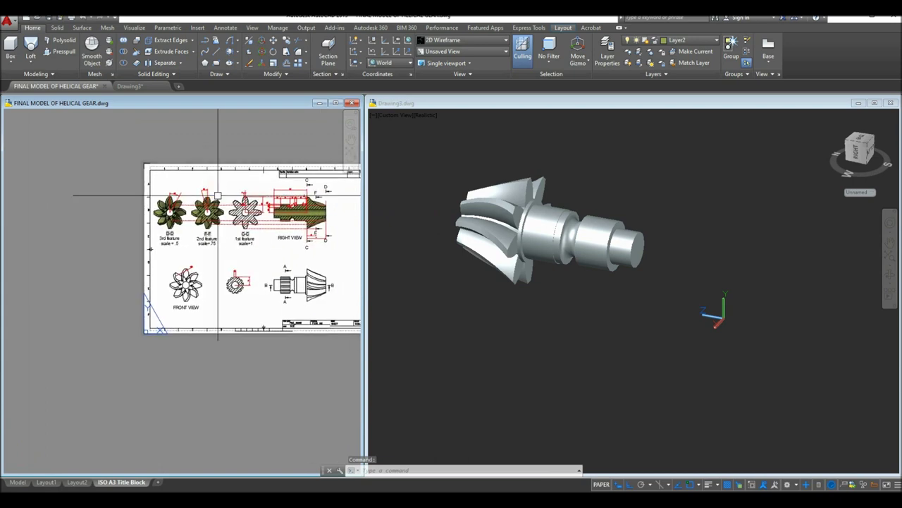
{"action": "scroll", "coordinate": [301, 210], "scroll_direction": "up", "scroll_amount": 7}
{"action": "mouse_move", "coordinate": [301, 210]}
{"action": "middle_mouse_down"}
{"action": "mouse_move", "coordinate": [155, 189]}
{"action": "mouse_move", "coordinate": [213, 190]}
{"action": "mouse_move", "coordinate": [191, 145]}
{"action": "middle_mouse_up"}
{"action": "scroll", "coordinate": [213, 190], "scroll_direction": "down", "scroll_amount": 5}
{"action": "scroll", "coordinate": [100, 306], "scroll_direction": "up", "scroll_amount": 5}
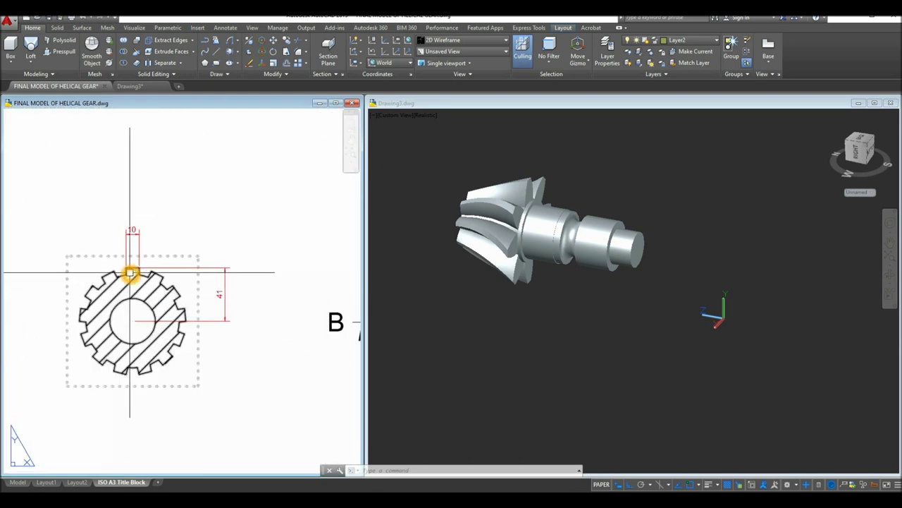
{"action": "left_click", "coordinate": [554, 271]}
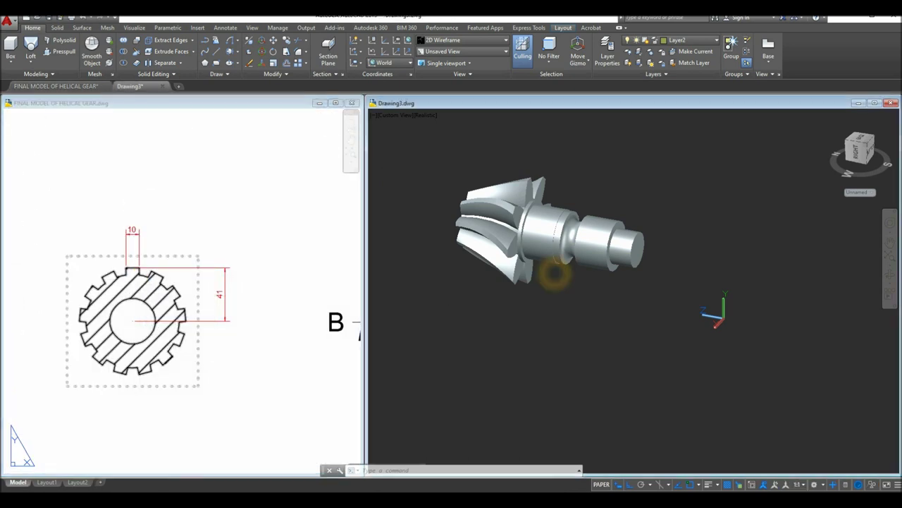
{"action": "left_click", "coordinate": [549, 266]}
{"action": "left_click", "coordinate": [514, 198]}
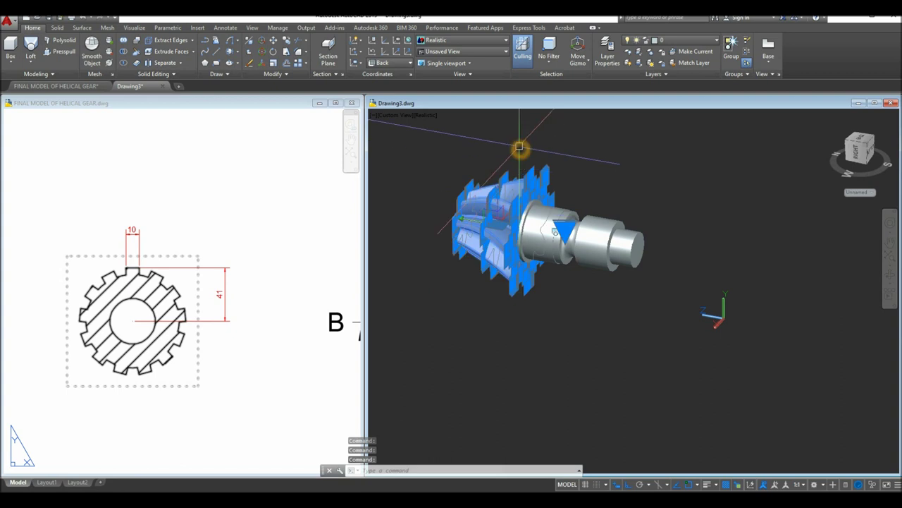
{"action": "right_click", "coordinate": [520, 146]}
{"action": "mouse_move", "coordinate": [606, 191]}
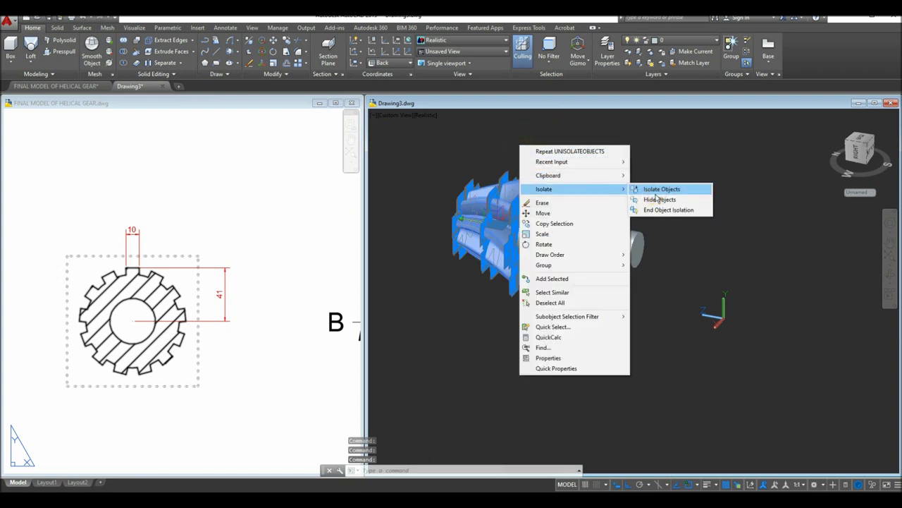
{"action": "left_click", "coordinate": [655, 190]}
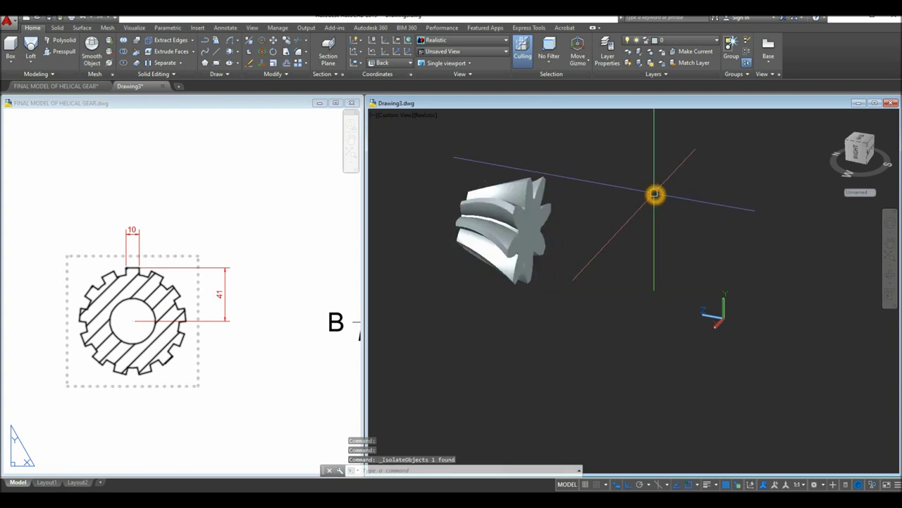
{"action": "key", "text": "ctrl+z"}
Hide the lofted helical gear so that only the shaft is displayed
{"action": "left_click", "coordinate": [543, 183]}
{"action": "right_click", "coordinate": [606, 144]}
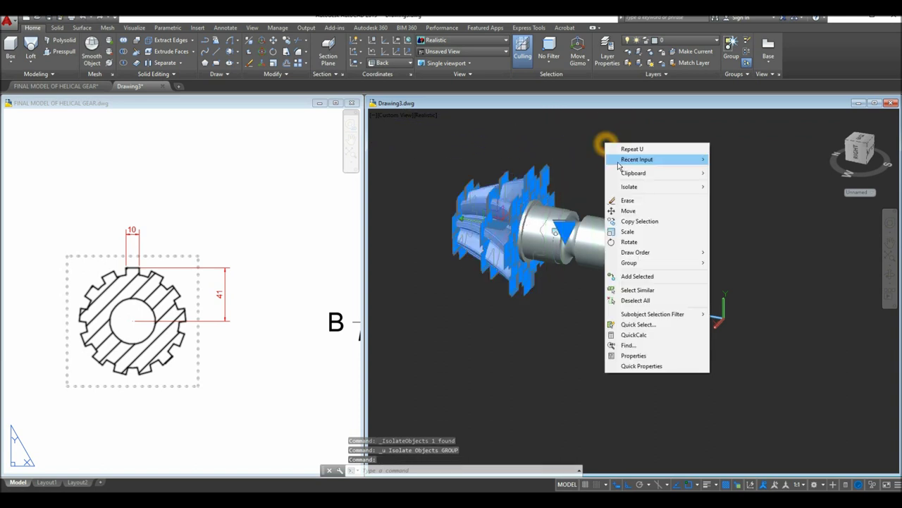
{"action": "mouse_move", "coordinate": [647, 187]}
{"action": "left_click", "coordinate": [719, 196]}
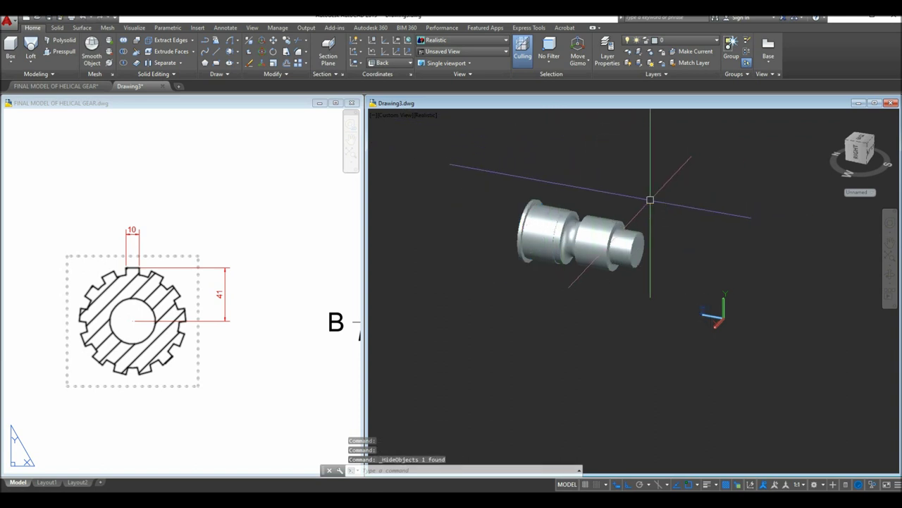
Draw a circle centred on the shoulder face beside the shaft's small end cylinder, reaching the shoulder's outer edge
{"action": "scroll", "coordinate": [650, 199], "scroll_direction": "up", "scroll_amount": 6}
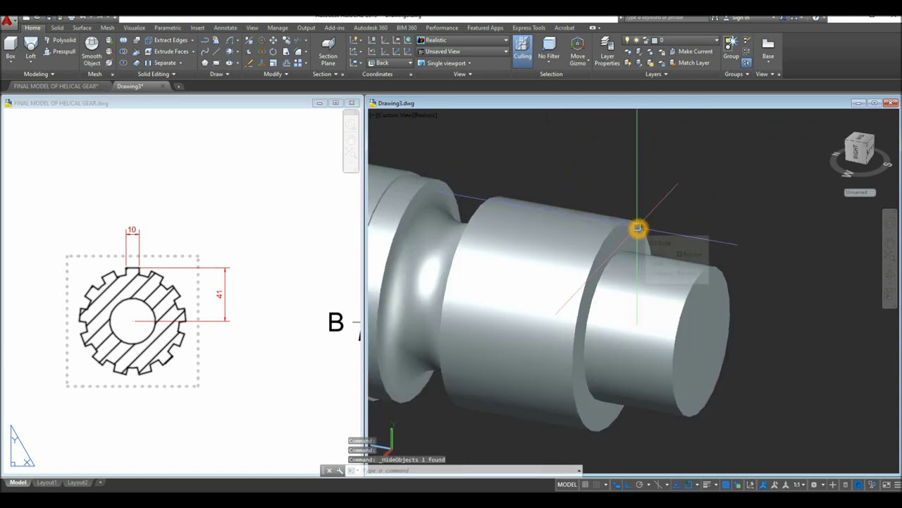
{"action": "scroll", "coordinate": [638, 225], "scroll_direction": "down", "scroll_amount": 3}
{"action": "middle_click_drag", "start_coordinate": [639, 225], "coordinate": [611, 201]}
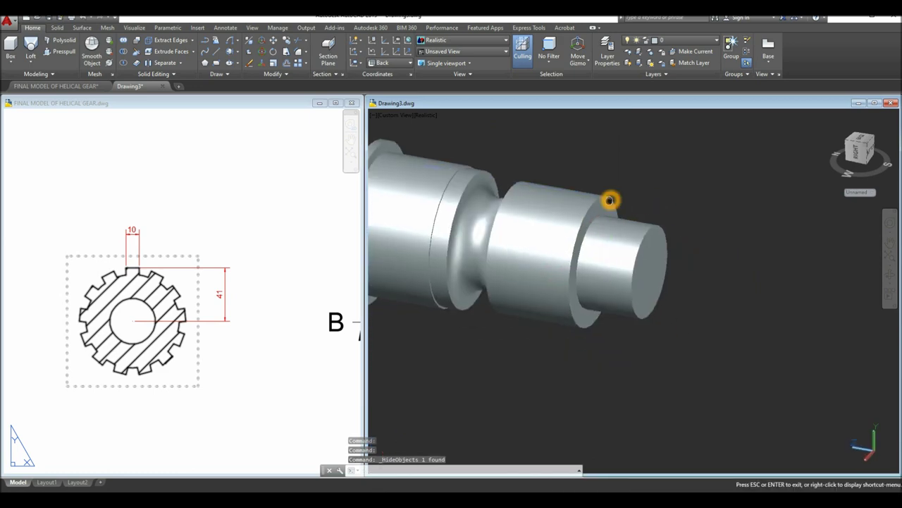
{"action": "key", "text": "Return"}
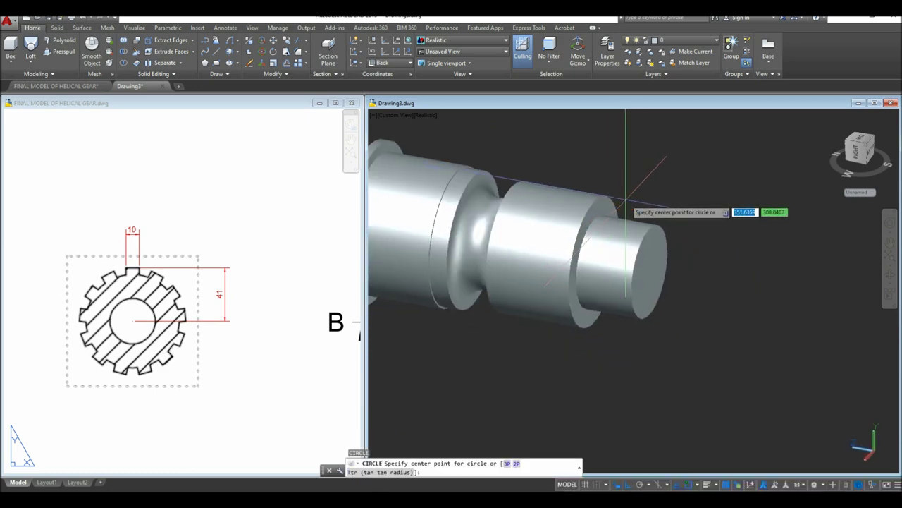
{"action": "left_click", "coordinate": [596, 261]}
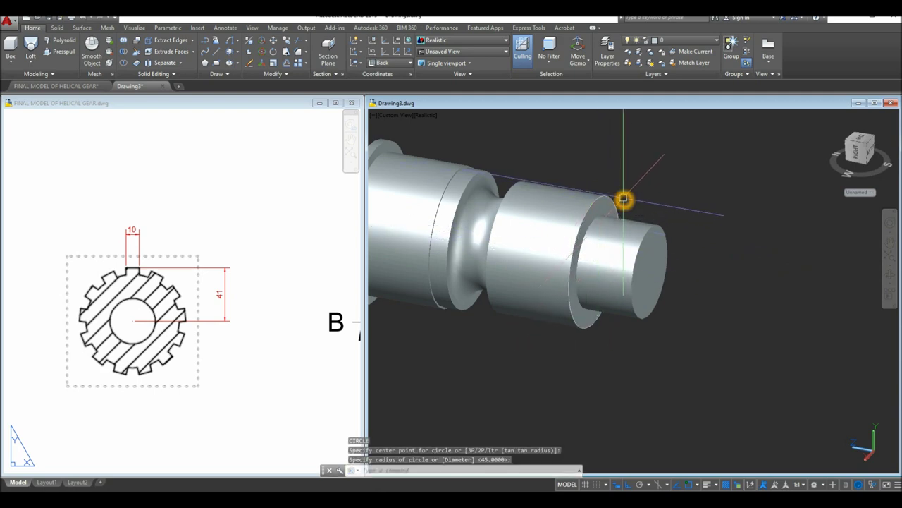
Hide the shaft solid and switch to the Back view to see the circle face-on
{"action": "left_click", "coordinate": [556, 191]}
{"action": "left_click", "coordinate": [555, 192]}
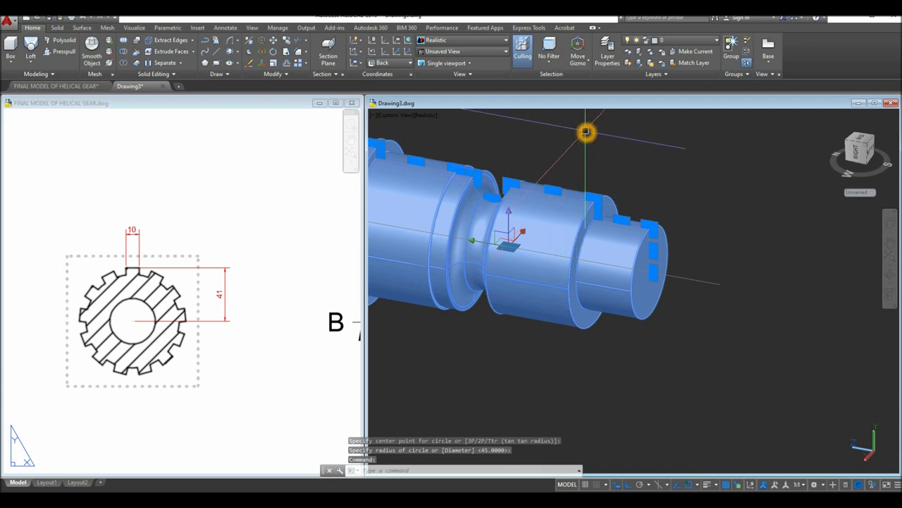
{"action": "right_click", "coordinate": [586, 132]}
{"action": "mouse_move", "coordinate": [644, 177]}
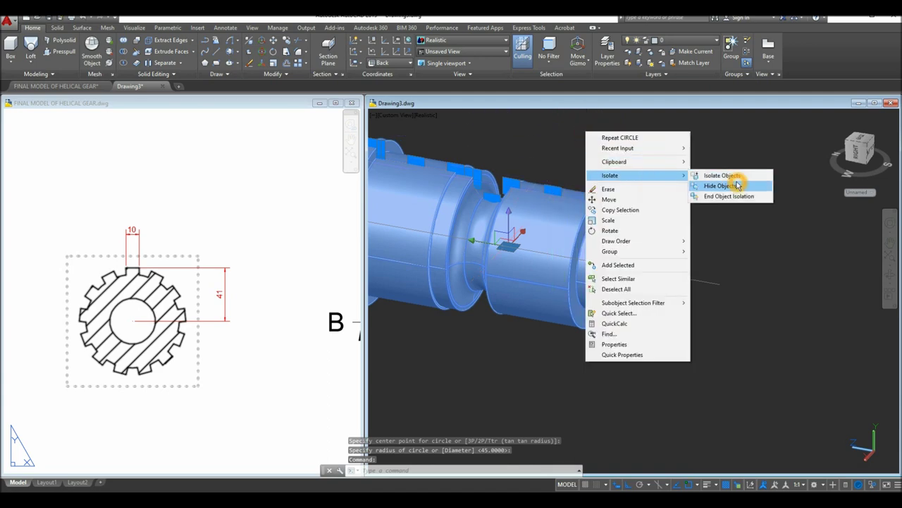
{"action": "left_click", "coordinate": [737, 185]}
{"action": "left_click", "coordinate": [399, 115]}
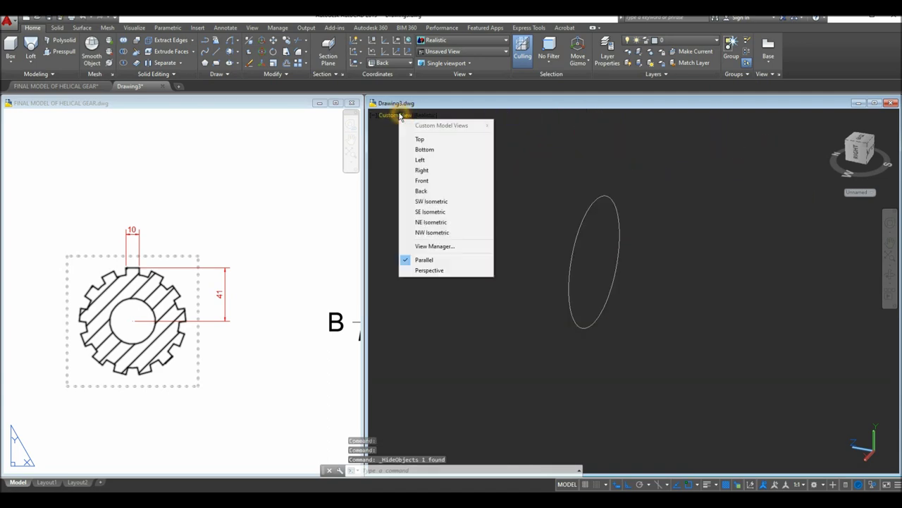
{"action": "left_click", "coordinate": [423, 183]}
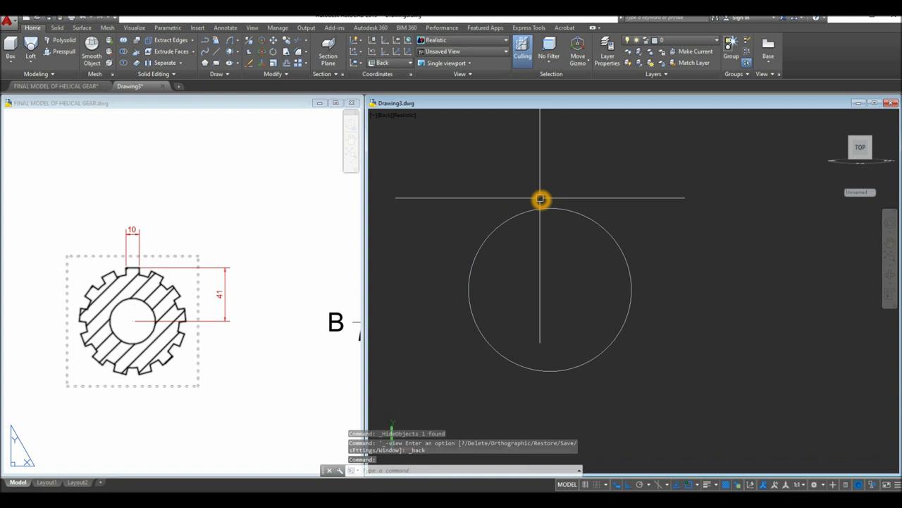
Draw a vertical line 41 long upward from the circle's centre
{"action": "key", "text": "Return"}
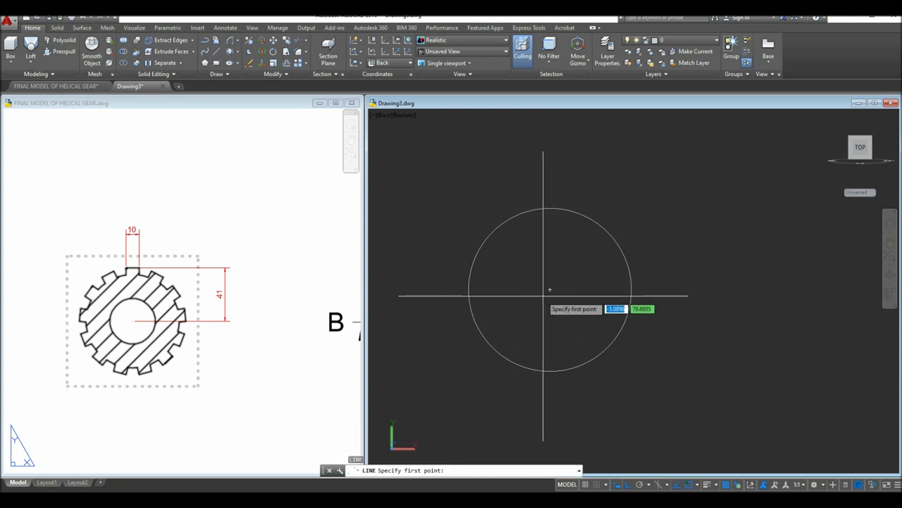
{"action": "left_click", "coordinate": [551, 294]}
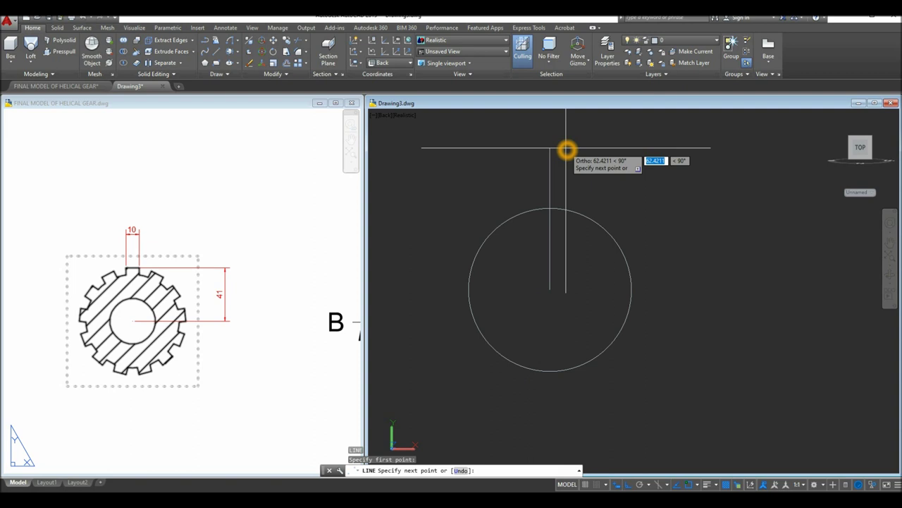
{"action": "key", "text": "Return"}
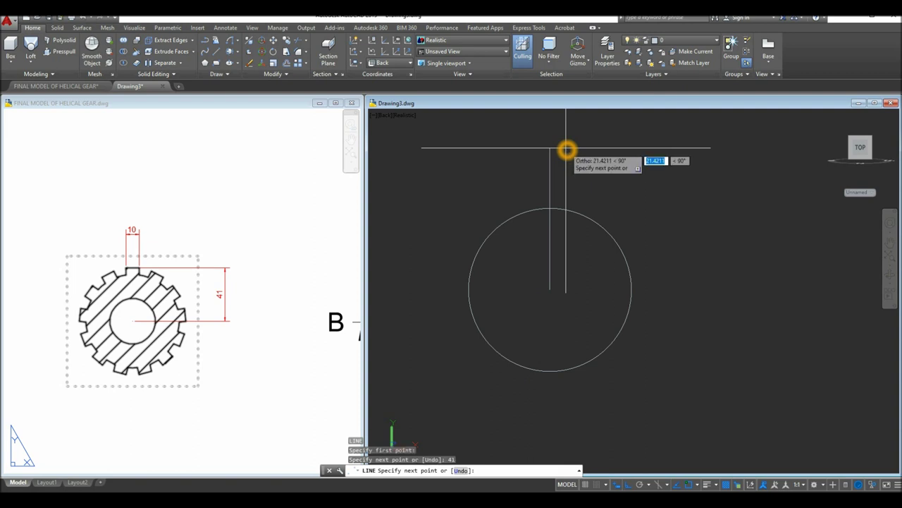
{"action": "scroll", "coordinate": [569, 169], "scroll_direction": "up", "scroll_amount": 4}
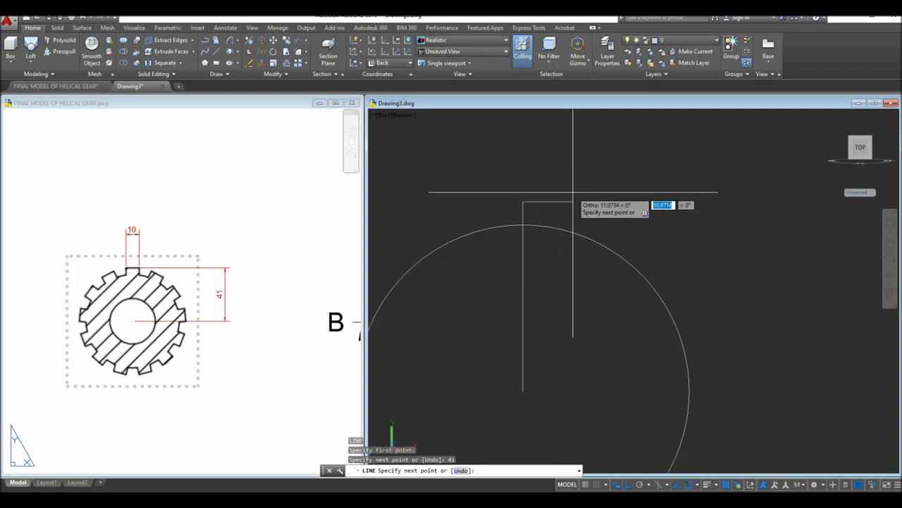
{"action": "right_click", "coordinate": [571, 194]}
{"action": "left_click", "coordinate": [592, 208]}
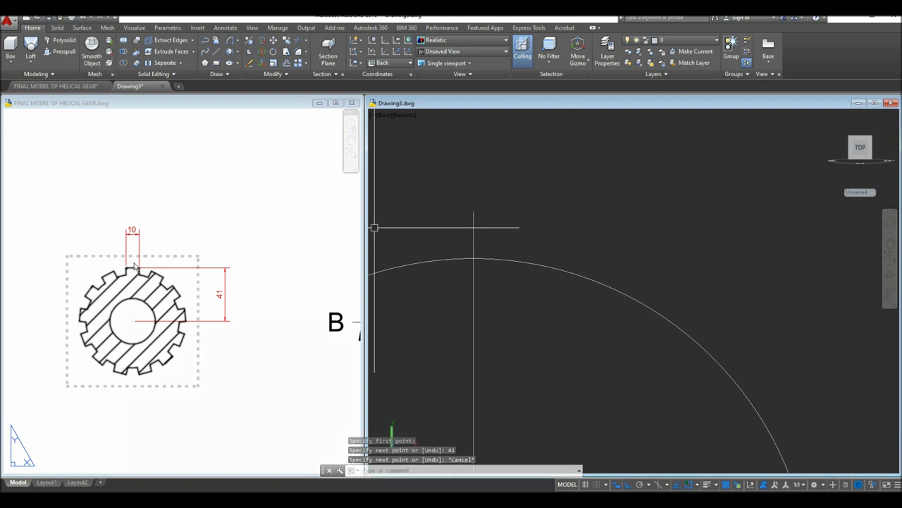
Draw a 5-long horizontal line rightward from the vertical line's upper end, and continue it straight down into the circle
{"action": "left_click", "coordinate": [545, 226]}
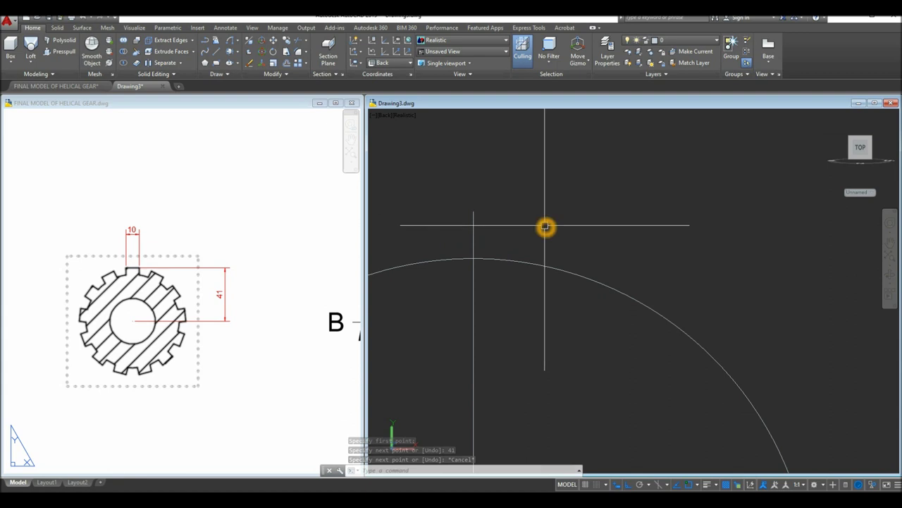
{"action": "key", "text": "Return"}
{"action": "left_click", "coordinate": [474, 211]}
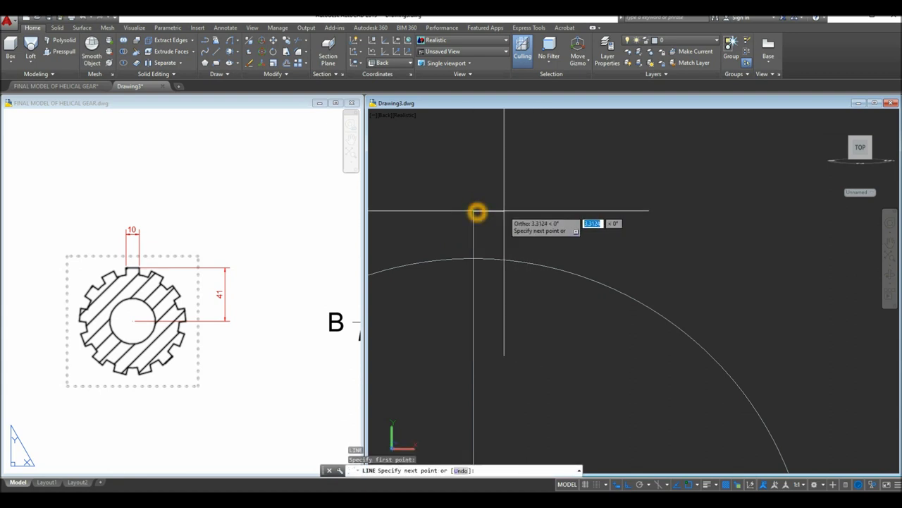
{"action": "type", "text": "5"}
{"action": "key", "text": "Return"}
{"action": "left_click", "coordinate": [540, 179]}
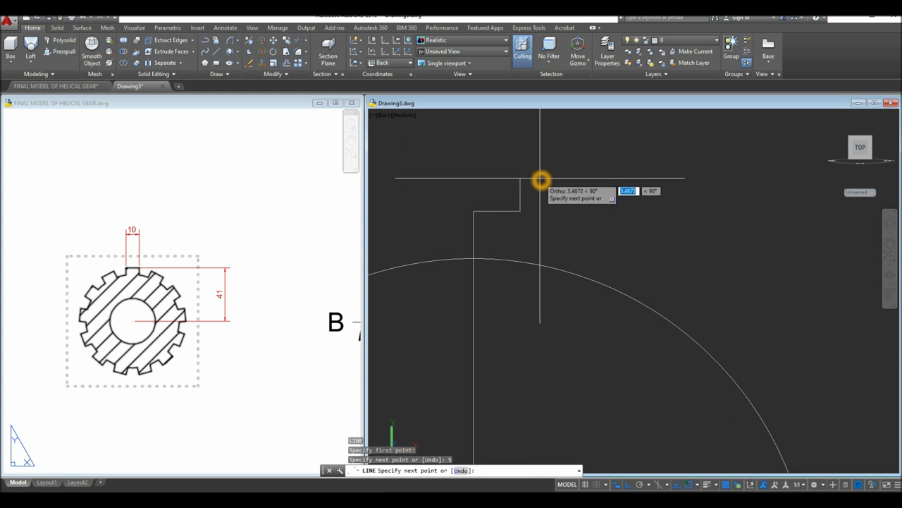
{"action": "scroll", "coordinate": [540, 212], "scroll_direction": "down", "scroll_amount": 4}
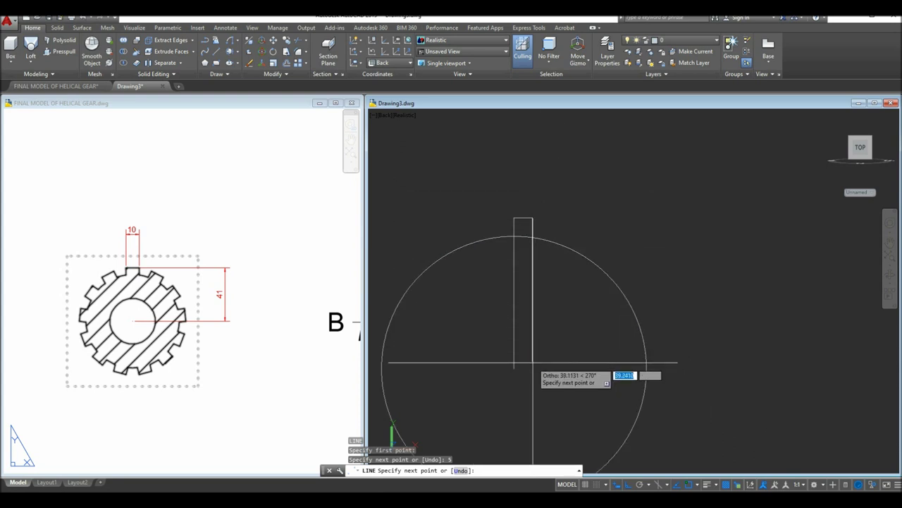
{"action": "left_click", "coordinate": [533, 366]}
{"action": "right_click", "coordinate": [562, 224]}
{"action": "left_click", "coordinate": [583, 231]}
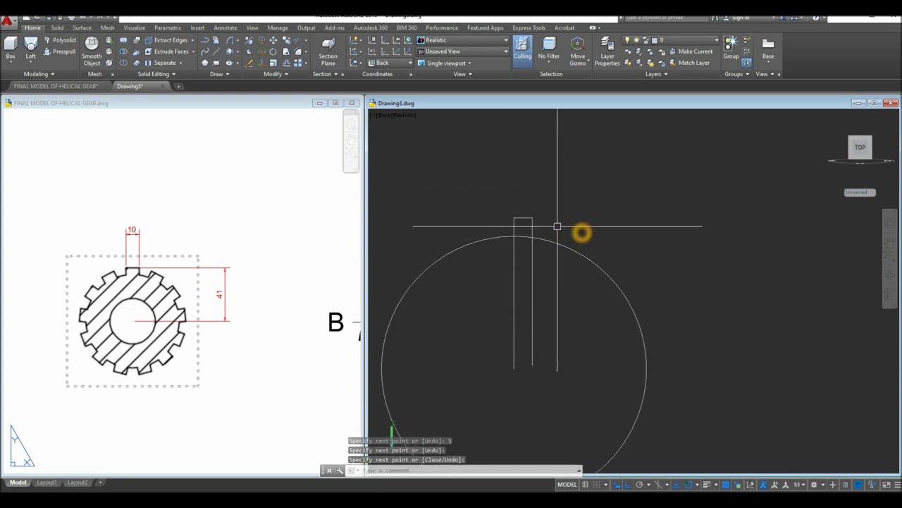
Trim away the parts of both vertical tooth lines that lie inside the circle
{"action": "type", "text": "TR"}
{"action": "key", "text": "Return"}
{"action": "key", "text": "Return"}
{"action": "left_click", "coordinate": [557, 223]}
{"action": "left_click", "coordinate": [534, 247]}
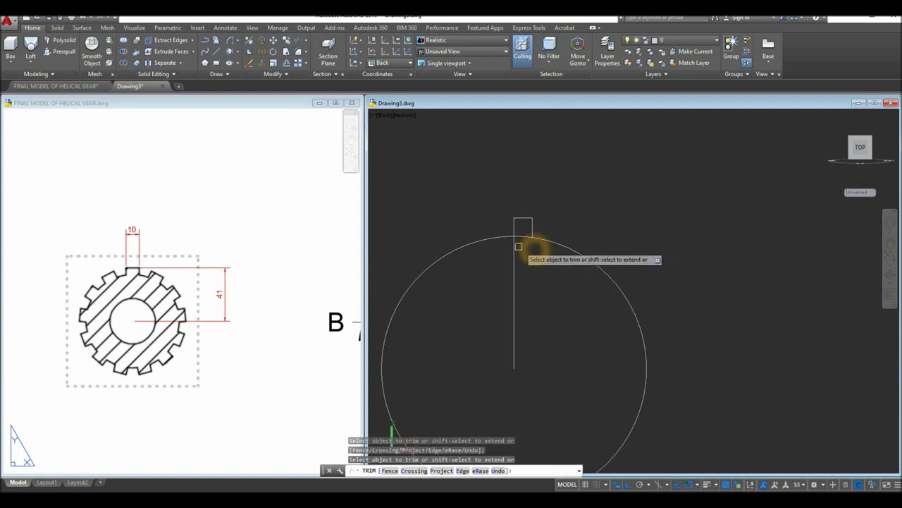
{"action": "left_click", "coordinate": [513, 247]}
{"action": "left_click", "coordinate": [522, 251]}
{"action": "right_click", "coordinate": [542, 224]}
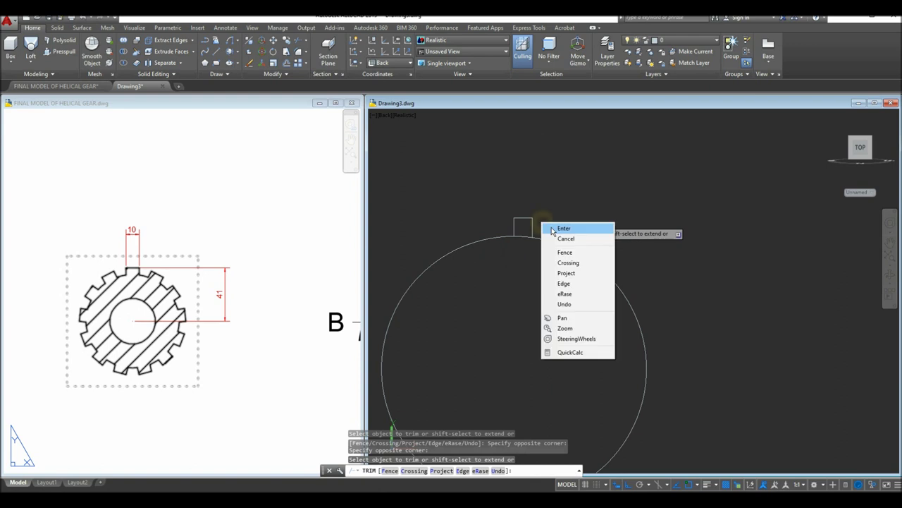
{"action": "left_click", "coordinate": [563, 229]}
{"action": "scroll", "coordinate": [535, 223], "scroll_direction": "up", "scroll_amount": 5}
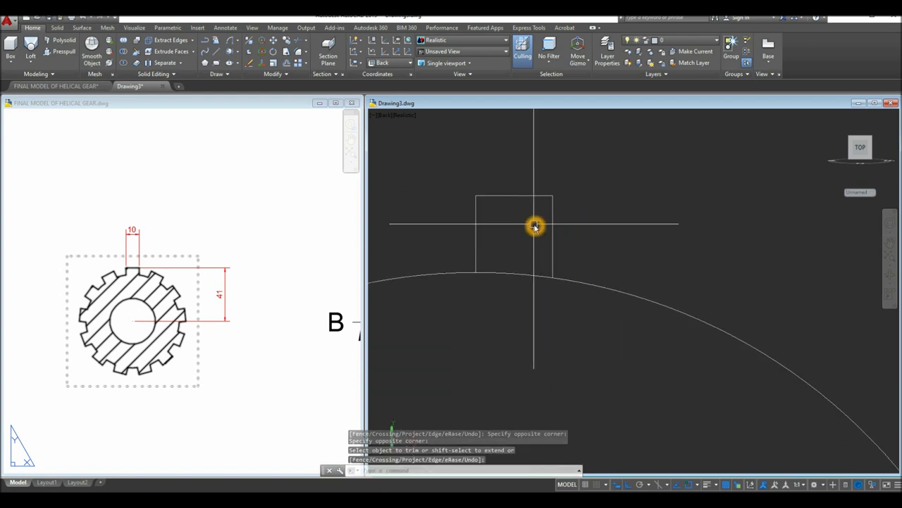
{"action": "type", "text": "mi"}
{"action": "key", "text": "Return"}
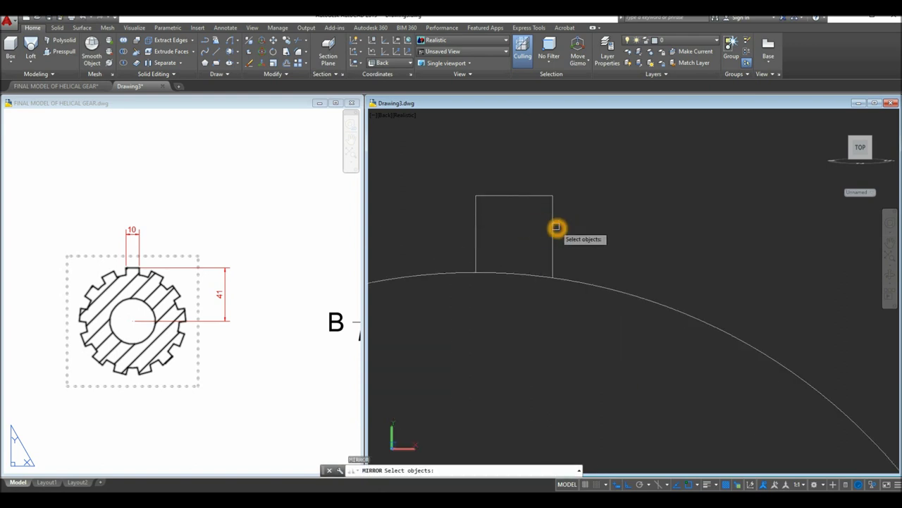
{"action": "right_click", "coordinate": [570, 223]}
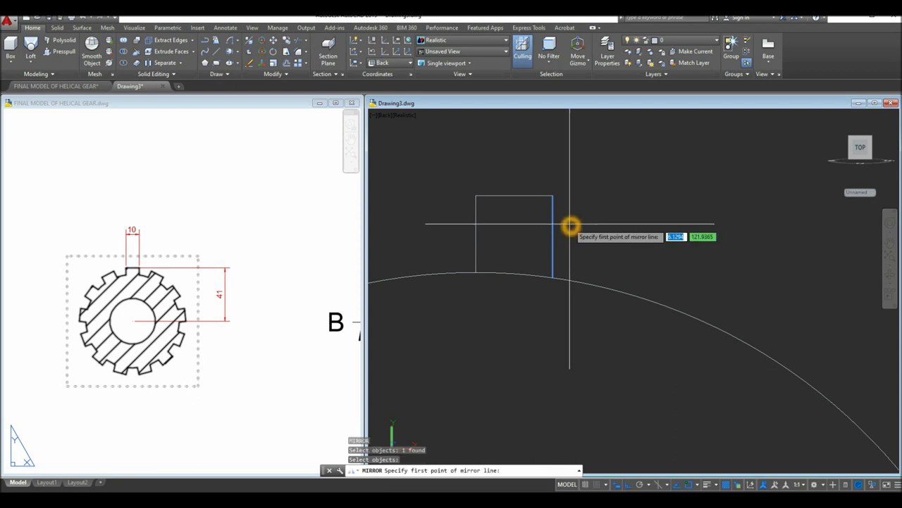
{"action": "left_click", "coordinate": [476, 195]}
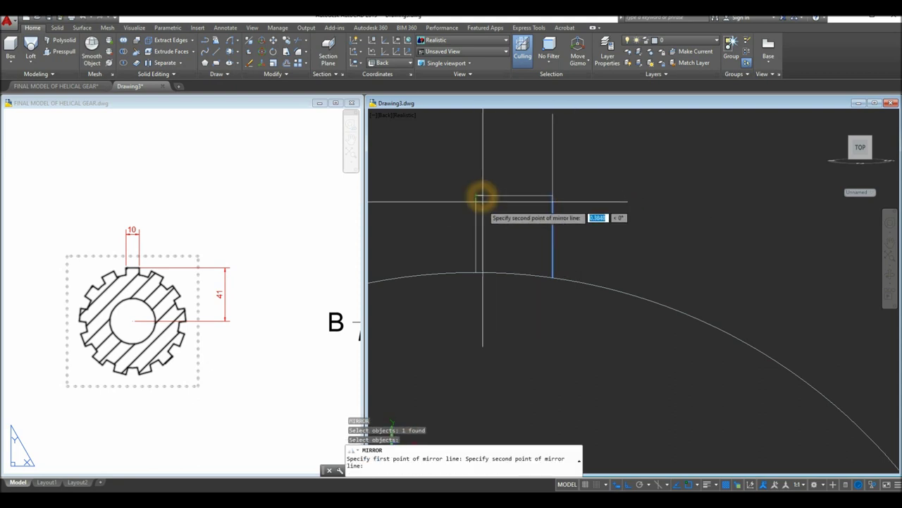
{"action": "left_click", "coordinate": [480, 313]}
{"action": "right_click", "coordinate": [489, 317]}
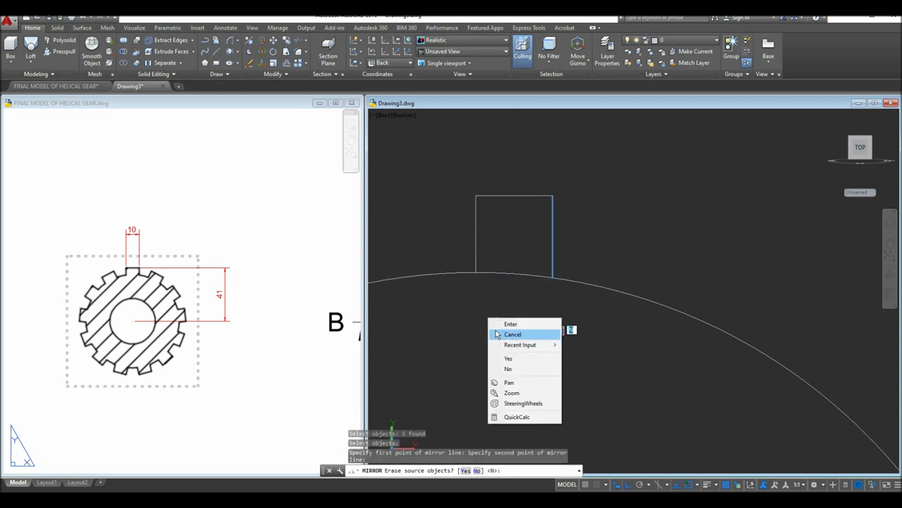
{"action": "left_click", "coordinate": [497, 329]}
Mirror the tooth's top and right-hand lines about the vertical centre line, keeping the originals, and erase the centre line
{"action": "scroll", "coordinate": [502, 310], "scroll_direction": "down", "scroll_amount": 3}
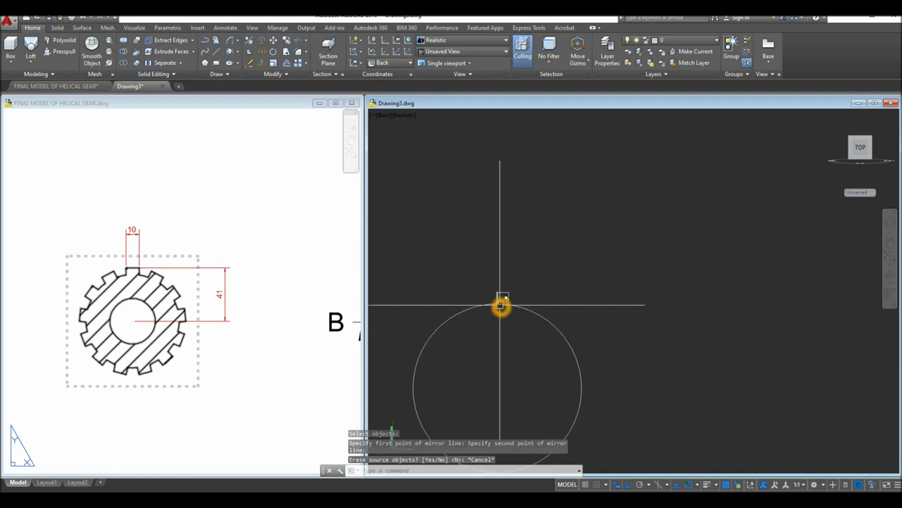
{"action": "type", "text": "MI"}
{"action": "key", "text": "Return"}
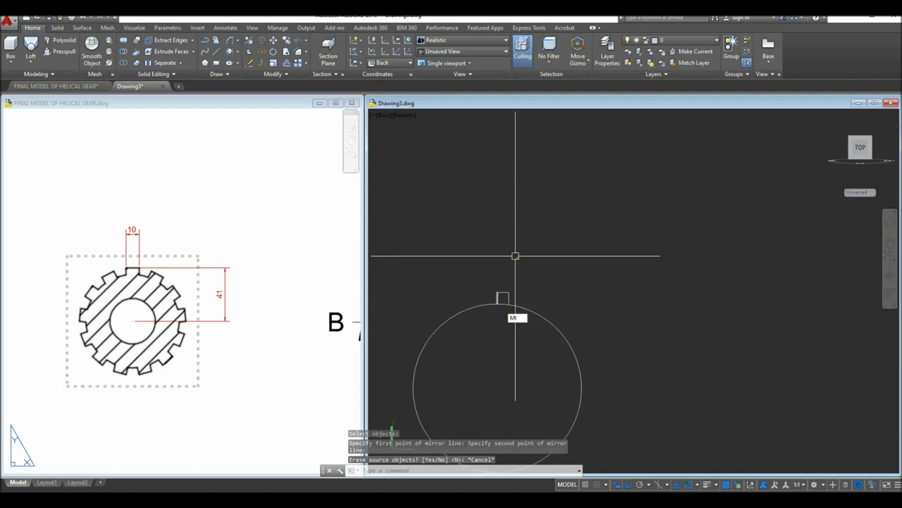
{"action": "scroll", "coordinate": [521, 296], "scroll_direction": "up", "scroll_amount": 5}
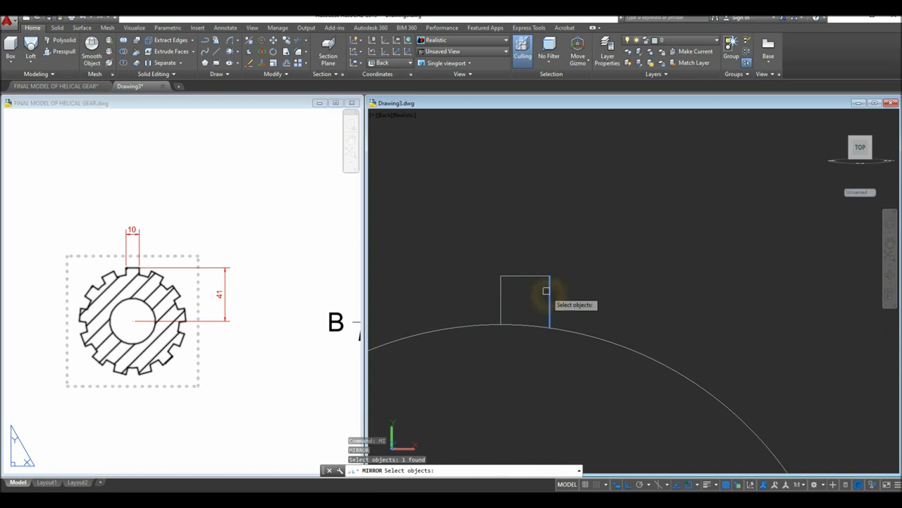
{"action": "key", "text": "Return"}
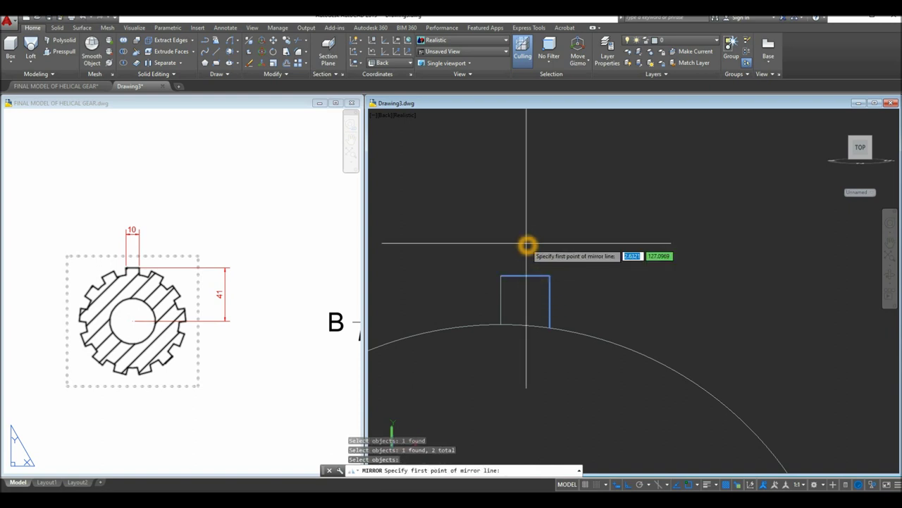
{"action": "left_click", "coordinate": [500, 276]}
{"action": "left_click", "coordinate": [506, 369]}
{"action": "right_click", "coordinate": [506, 370]}
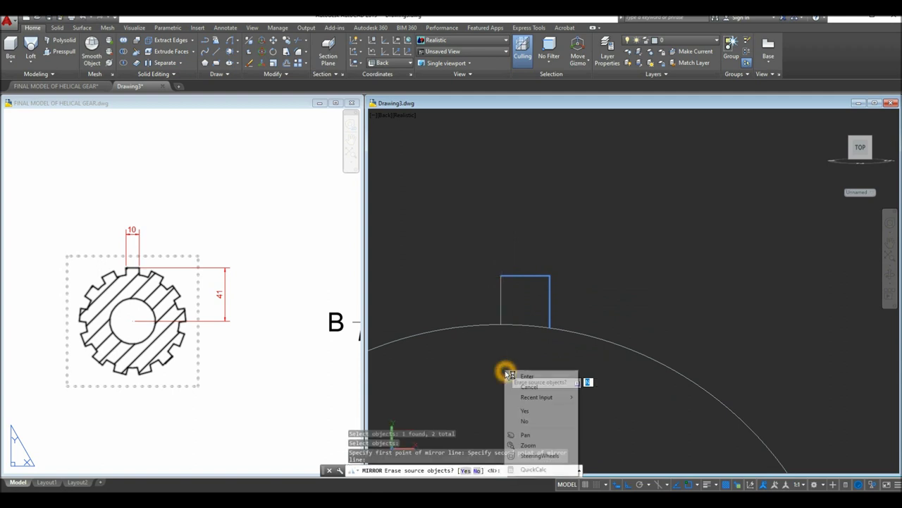
{"action": "left_click", "coordinate": [523, 377]}
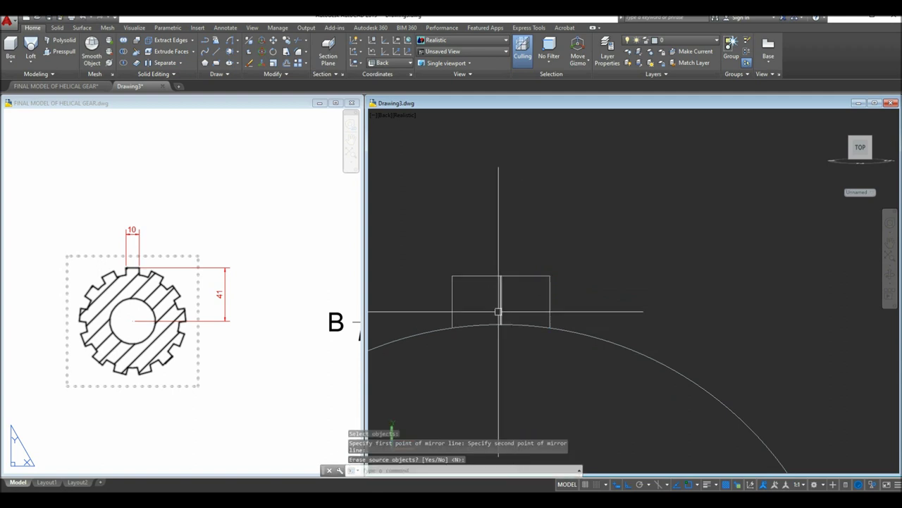
{"action": "key", "text": "Delete"}
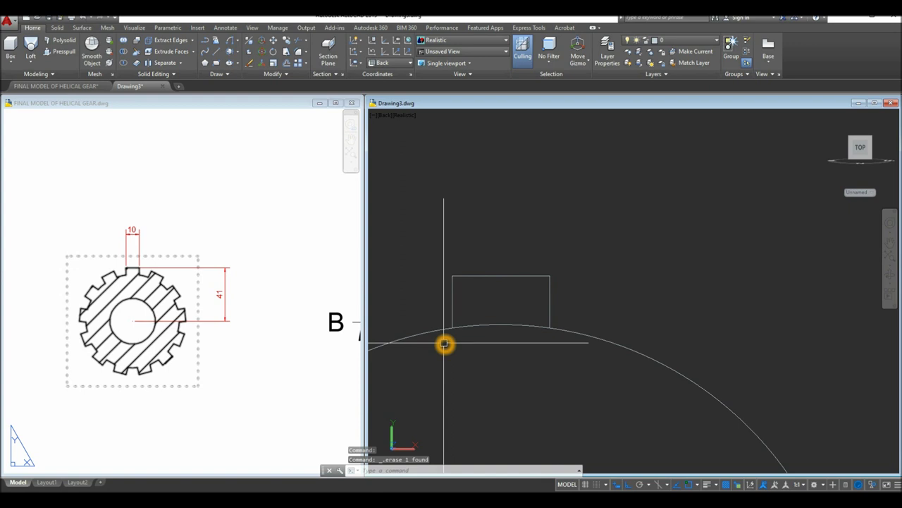
Join the tooth's two top lines and both side lines into one polyline
{"action": "type", "text": "j"}
{"action": "key", "text": "Return"}
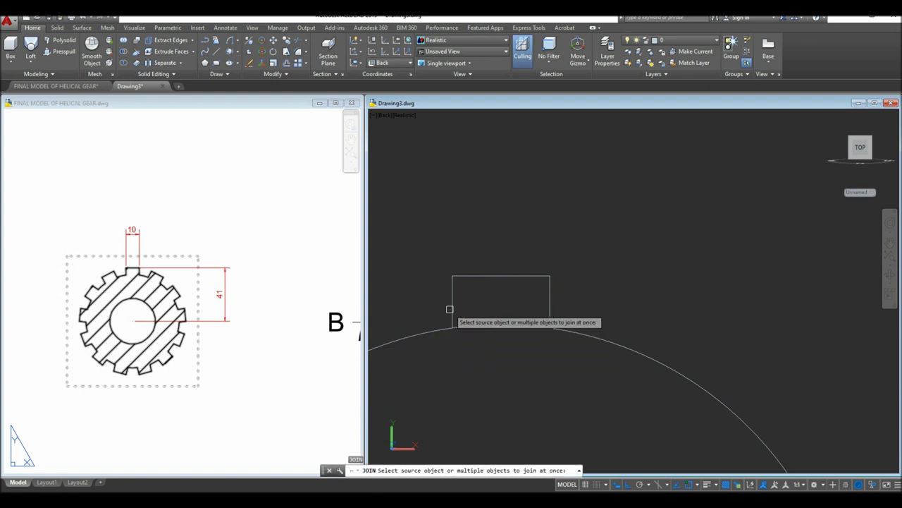
{"action": "left_click", "coordinate": [452, 310]}
{"action": "left_click", "coordinate": [476, 279]}
{"action": "left_click", "coordinate": [521, 277]}
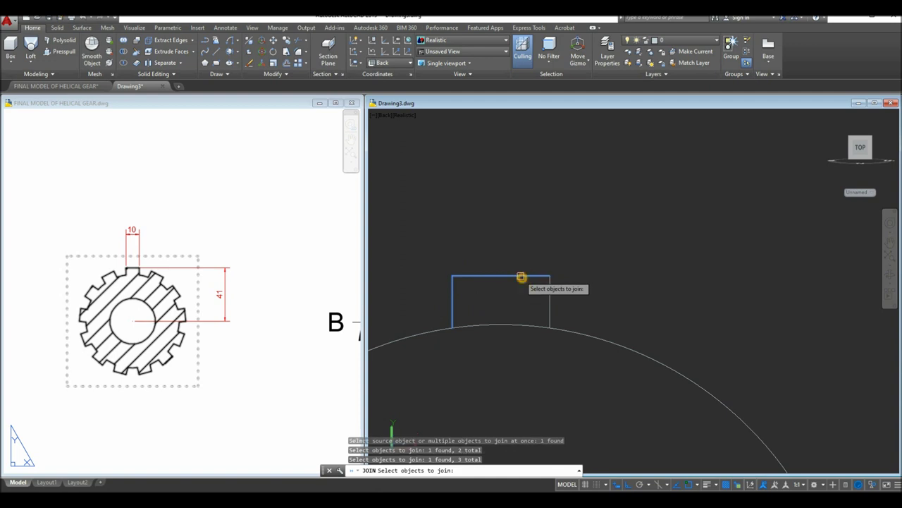
{"action": "left_click", "coordinate": [550, 295]}
{"action": "key", "text": "Return"}
{"action": "left_click", "coordinate": [551, 286]}
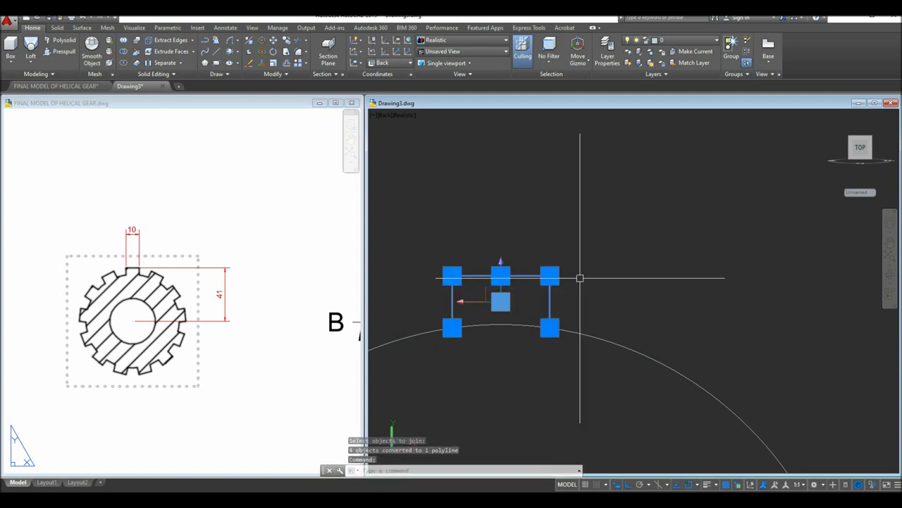
{"action": "key", "text": "Escape"}
{"action": "scroll", "coordinate": [585, 246], "scroll_direction": "down", "scroll_amount": 2}
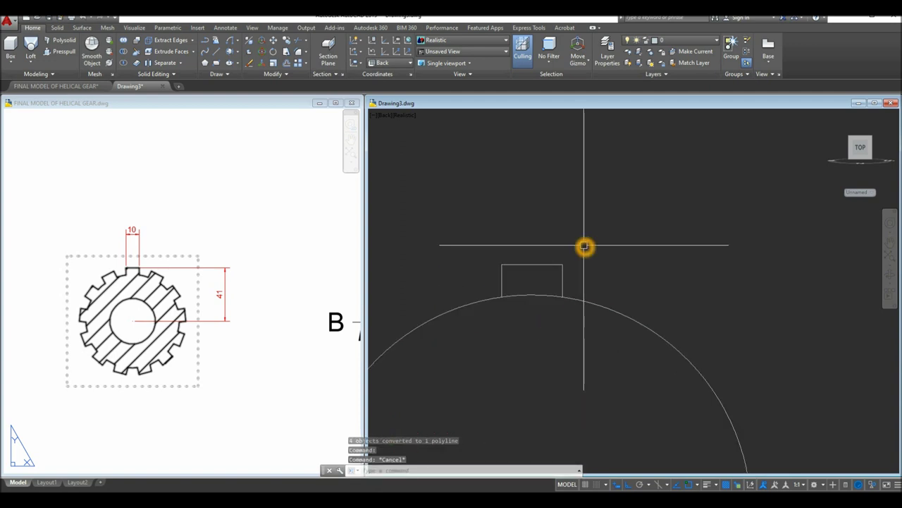
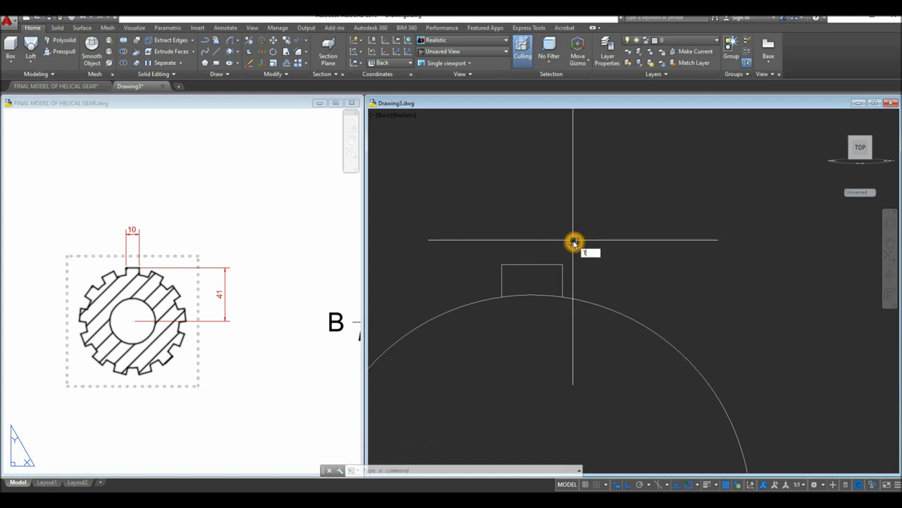
Trim away the circle outside the tooth, keeping only the short arc under its base
{"action": "key", "text": "Return"}
{"action": "key", "text": "Return"}
{"action": "left_click", "coordinate": [586, 299]}
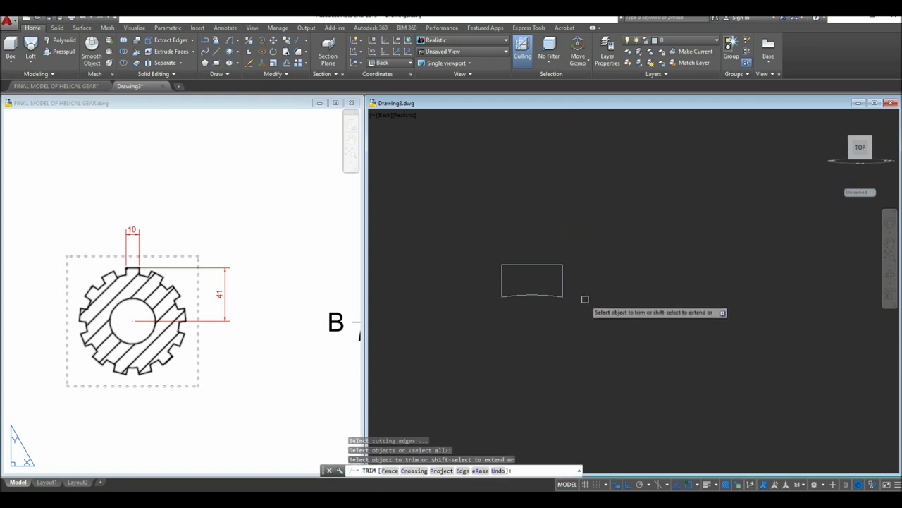
{"action": "right_click", "coordinate": [590, 270]}
{"action": "left_click", "coordinate": [606, 278]}
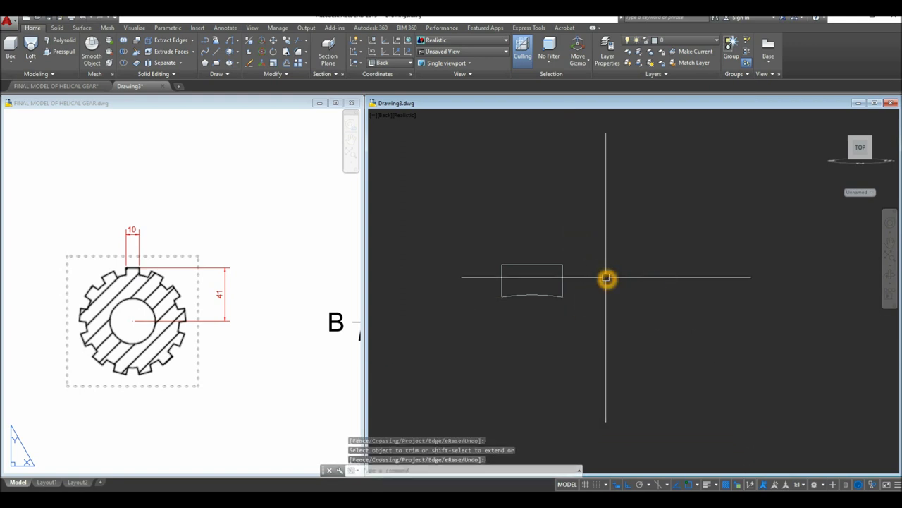
{"action": "left_click", "coordinate": [600, 368]}
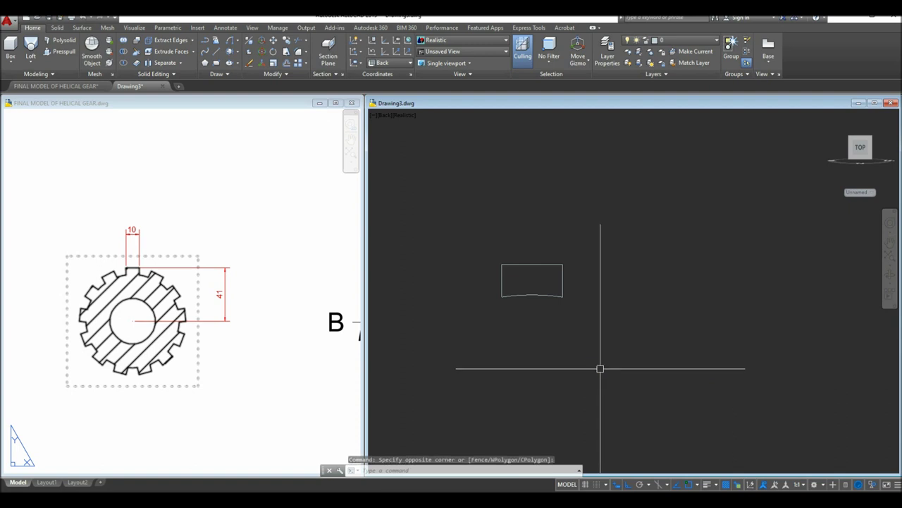
{"action": "left_click", "coordinate": [570, 363]}
Join the base arc with the tooth outline to form one closed polyline
{"action": "type", "text": "j"}
{"action": "key", "text": "Return"}
{"action": "left_click", "coordinate": [476, 240]}
{"action": "left_click", "coordinate": [602, 322]}
{"action": "right_click", "coordinate": [600, 287]}
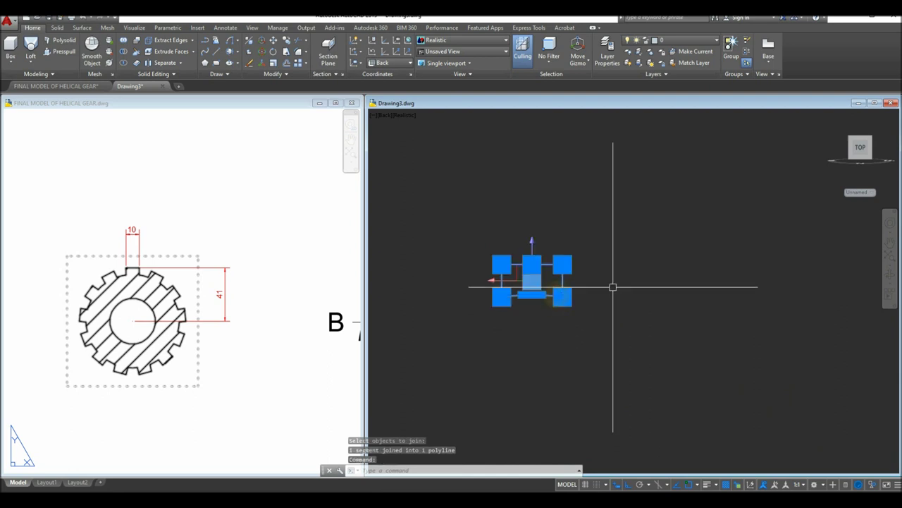
{"action": "key", "text": "Escape"}
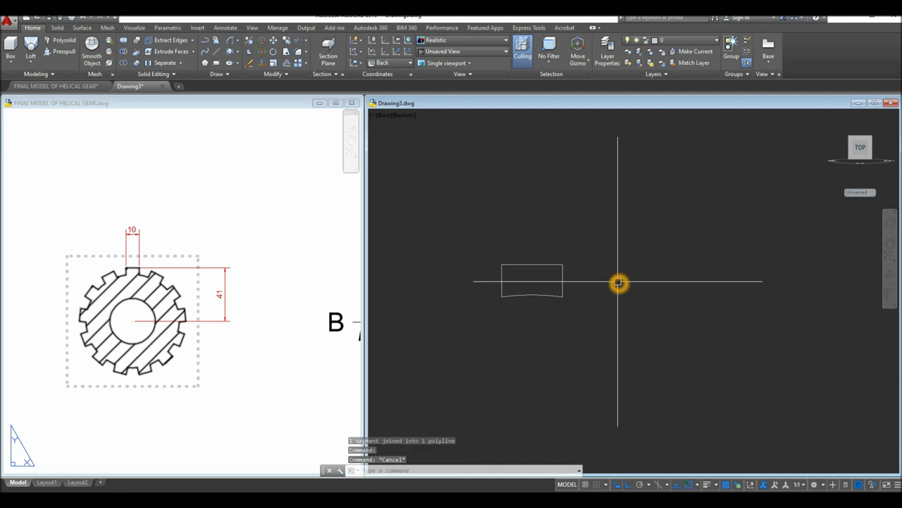
End object isolation so that the hidden solids are displayed with the tooth profile
{"action": "right_click", "coordinate": [518, 218]}
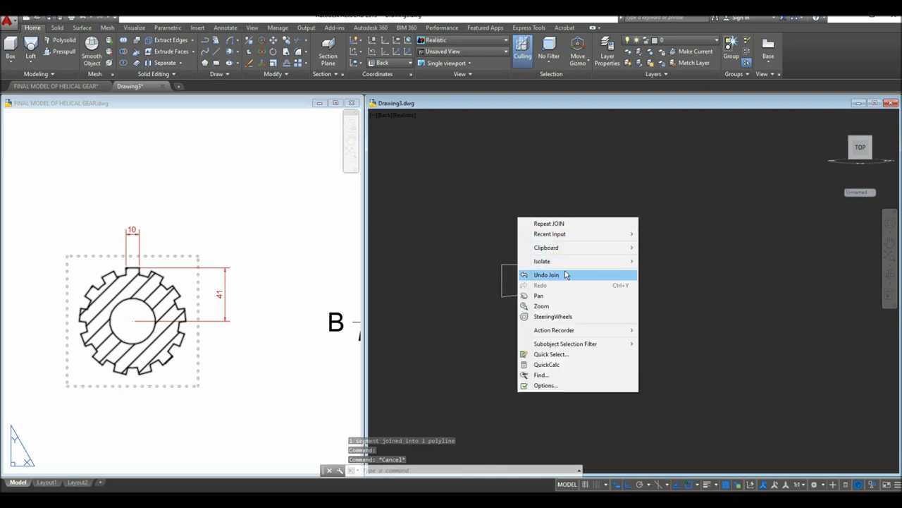
{"action": "mouse_move", "coordinate": [568, 262]}
{"action": "left_click", "coordinate": [670, 281]}
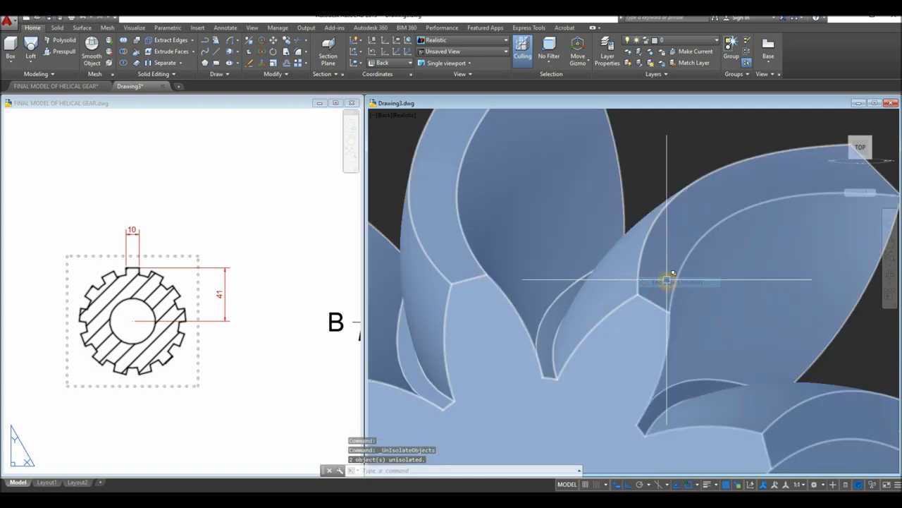
Extrude the tooth profile along the cylindrical shaft section, snapping its height to the quadrant of the edge beside the groove
{"action": "mouse_move", "coordinate": [582, 247]}
{"action": "middle_mouse_down", "text": "shift"}
{"action": "mouse_move", "coordinate": [578, 258]}
{"action": "mouse_move", "coordinate": [667, 268]}
{"action": "mouse_move", "coordinate": [564, 288]}
{"action": "mouse_move", "coordinate": [489, 274]}
{"action": "mouse_move", "coordinate": [668, 277]}
{"action": "middle_mouse_up", "text": "shift"}
{"action": "scroll", "coordinate": [660, 274], "scroll_direction": "down", "scroll_amount": 2}
{"action": "scroll", "coordinate": [668, 276], "scroll_direction": "up", "scroll_amount": 3}
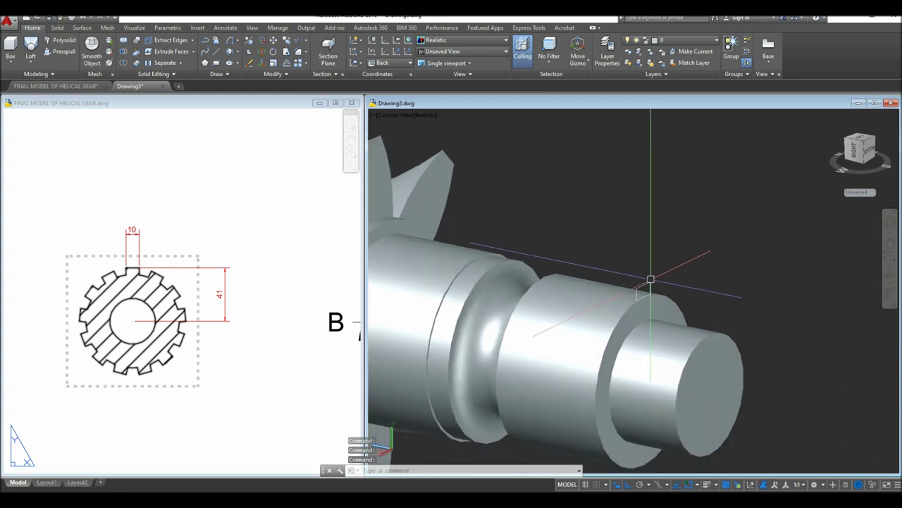
{"action": "left_click", "coordinate": [643, 285]}
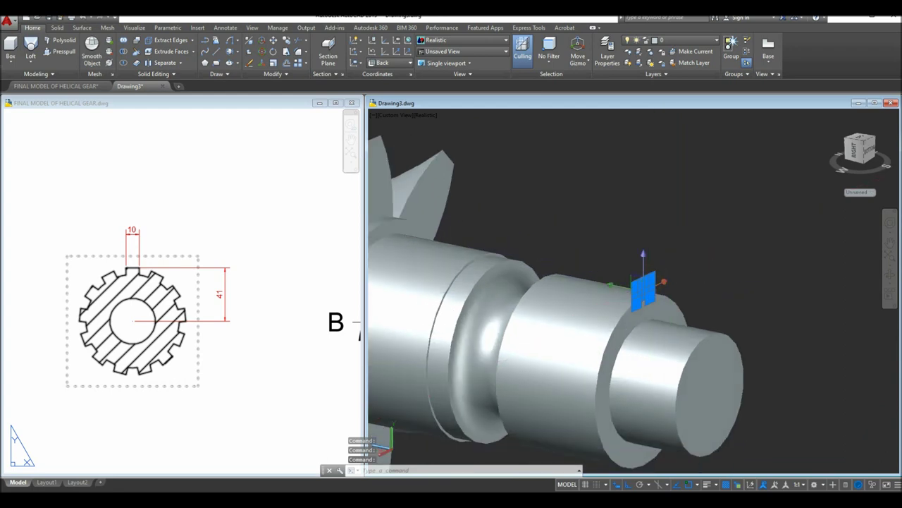
{"action": "left_click", "coordinate": [30, 68]}
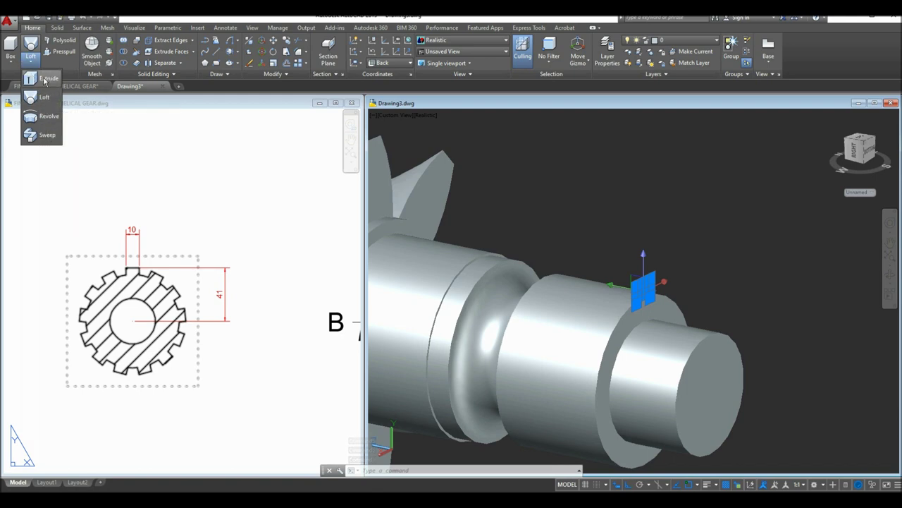
{"action": "left_click", "coordinate": [37, 78]}
{"action": "scroll", "coordinate": [561, 262], "scroll_direction": "up", "scroll_amount": 3}
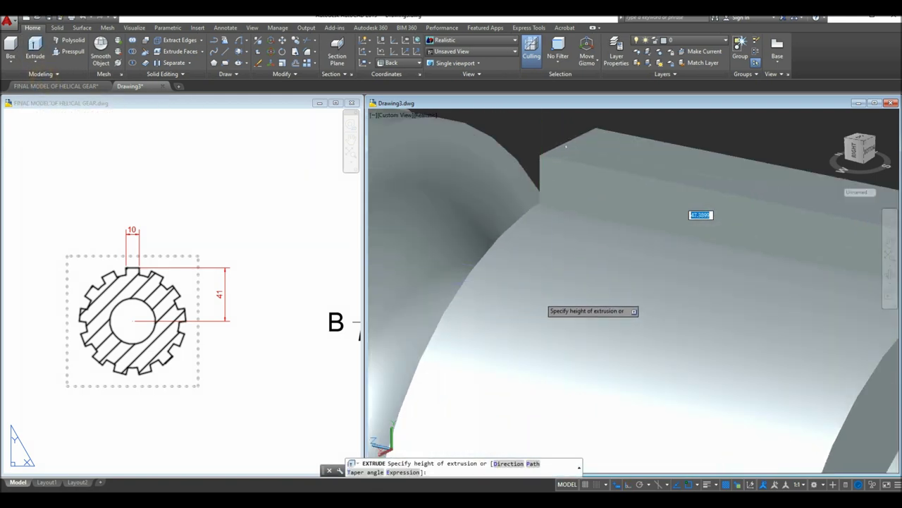
{"action": "scroll", "coordinate": [595, 202], "scroll_direction": "down", "scroll_amount": 2}
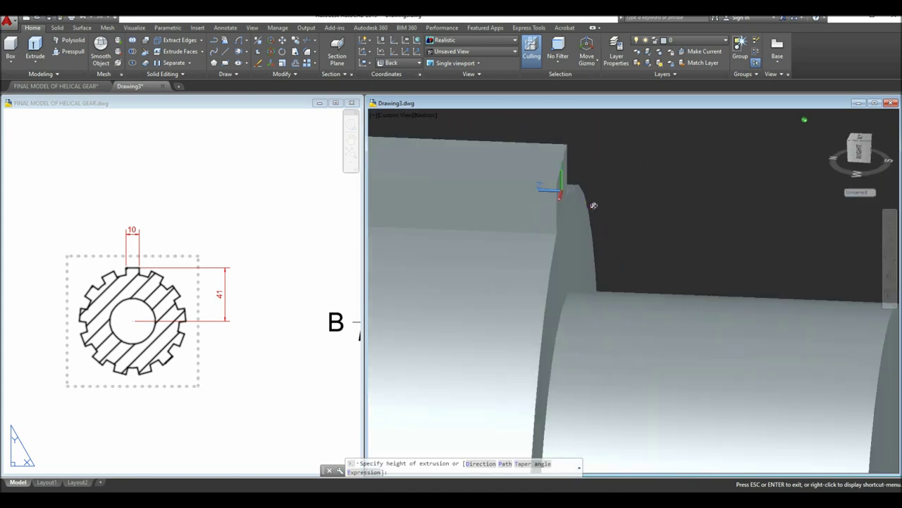
{"action": "scroll", "coordinate": [594, 204], "scroll_direction": "down", "scroll_amount": 3}
{"action": "middle_click_drag", "start_coordinate": [532, 203], "coordinate": [624, 205]}
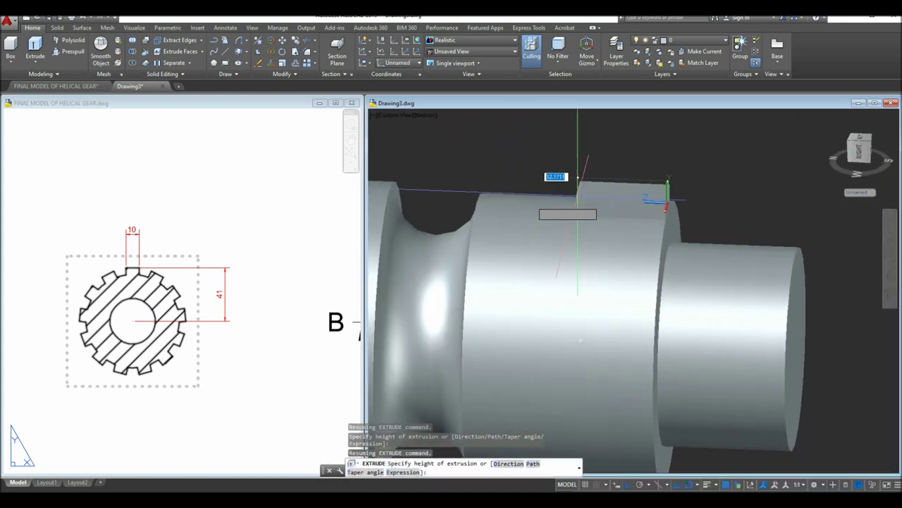
{"action": "right_click", "coordinate": [541, 171], "text": "shift"}
{"action": "left_click", "coordinate": [571, 301]}
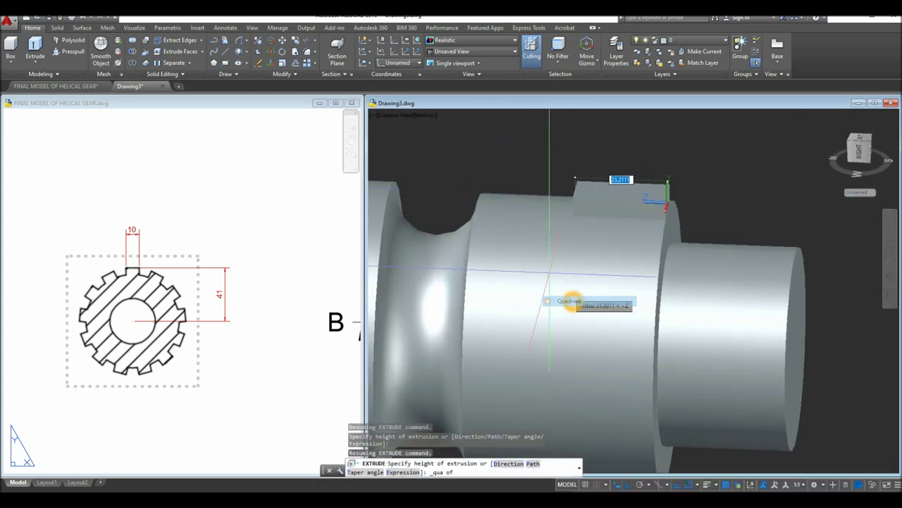
{"action": "middle_click_drag", "start_coordinate": [520, 237], "coordinate": [446, 235], "text": "shift"}
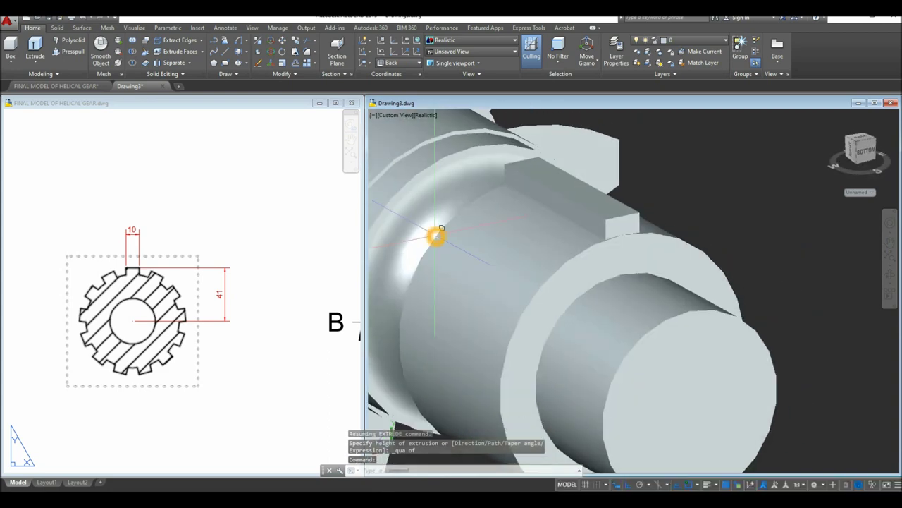
Isolate the shaft and the extruded tooth, and switch to the Back view
{"action": "scroll", "coordinate": [434, 235], "scroll_direction": "down", "scroll_amount": 3}
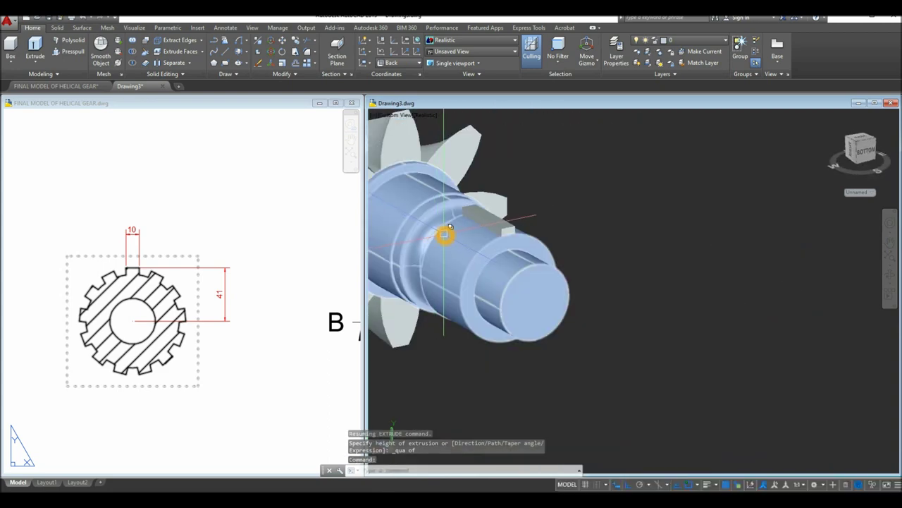
{"action": "left_click", "coordinate": [556, 196]}
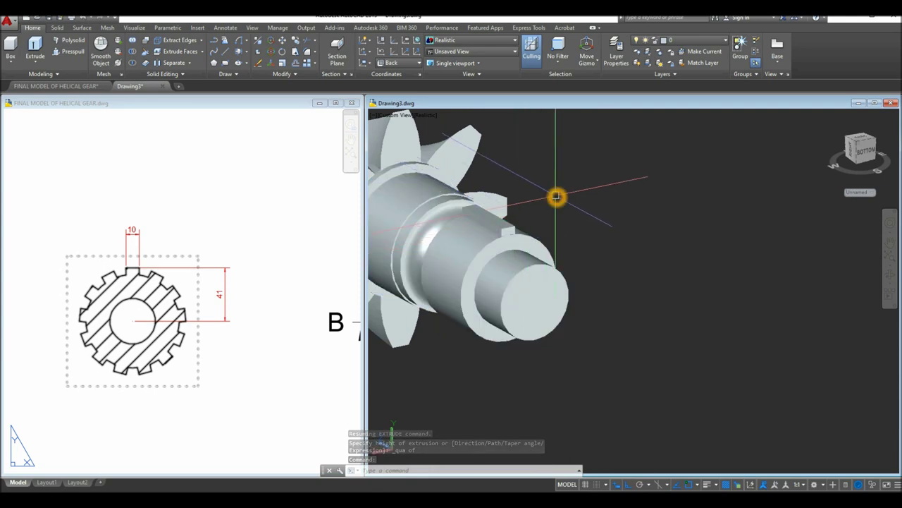
{"action": "left_click", "coordinate": [540, 240]}
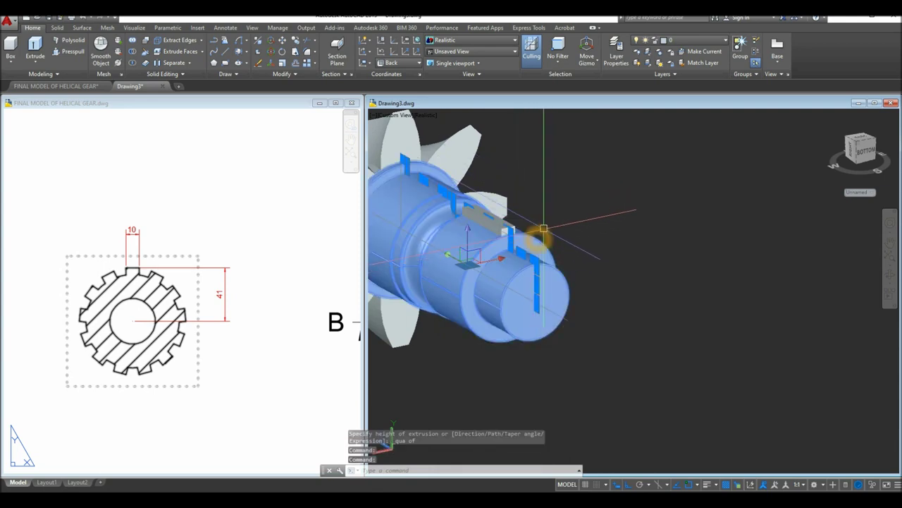
{"action": "left_click", "coordinate": [473, 223]}
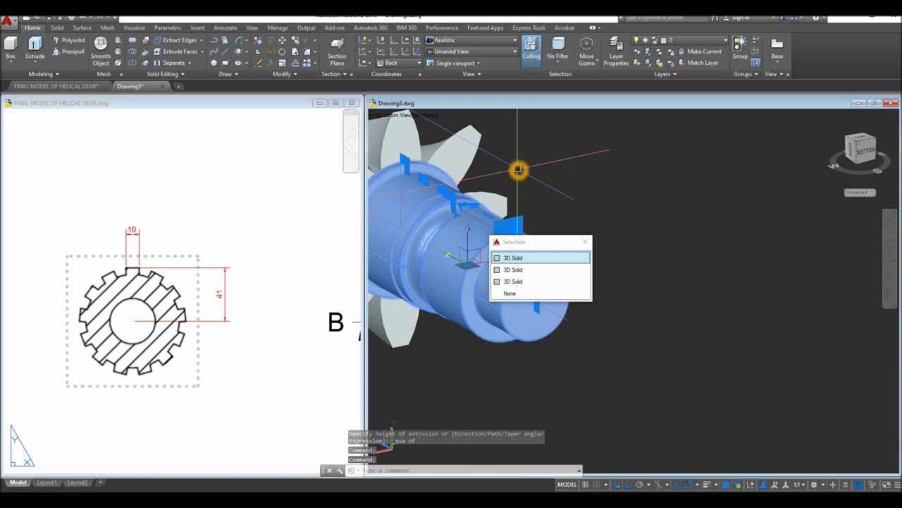
{"action": "right_click", "coordinate": [518, 169]}
{"action": "left_click", "coordinate": [564, 214]}
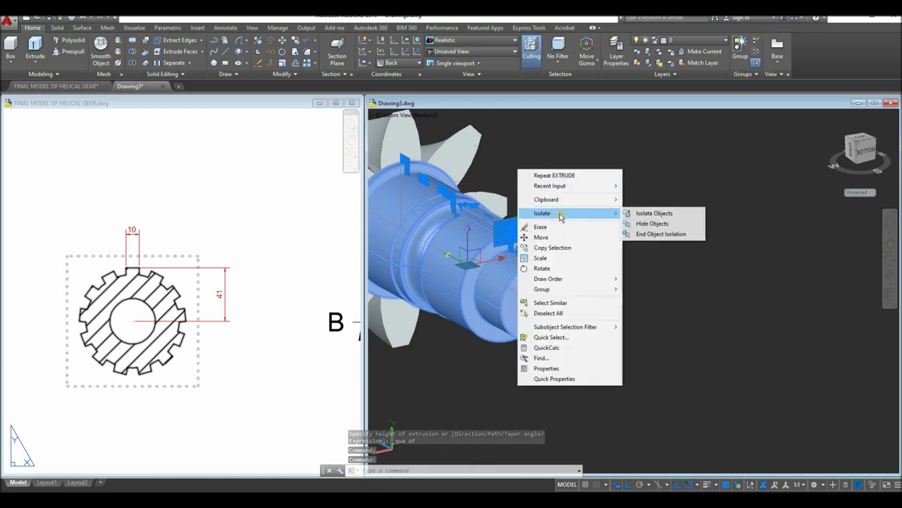
{"action": "left_click", "coordinate": [636, 214]}
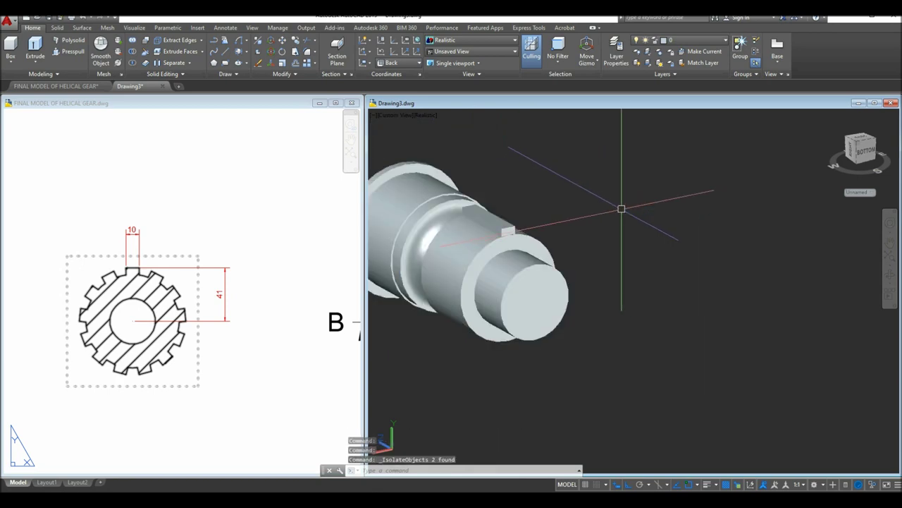
{"action": "left_click", "coordinate": [388, 119]}
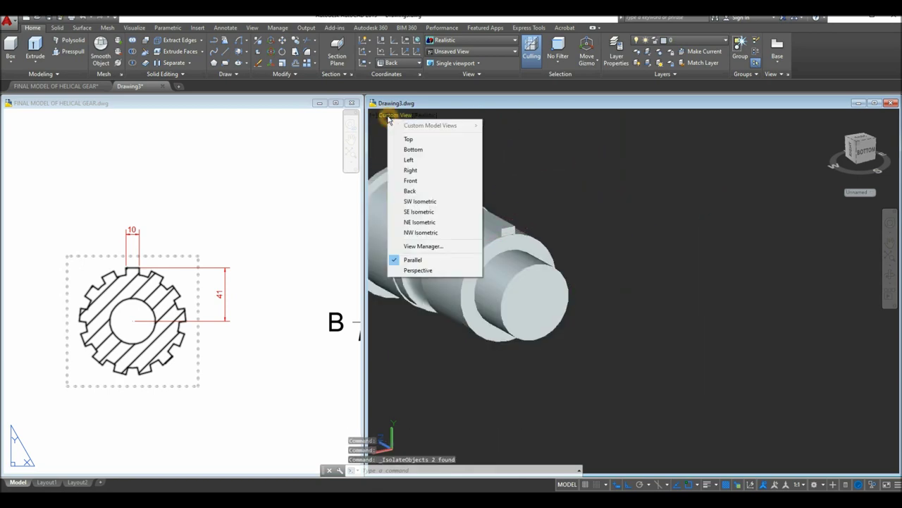
{"action": "left_click", "coordinate": [410, 191]}
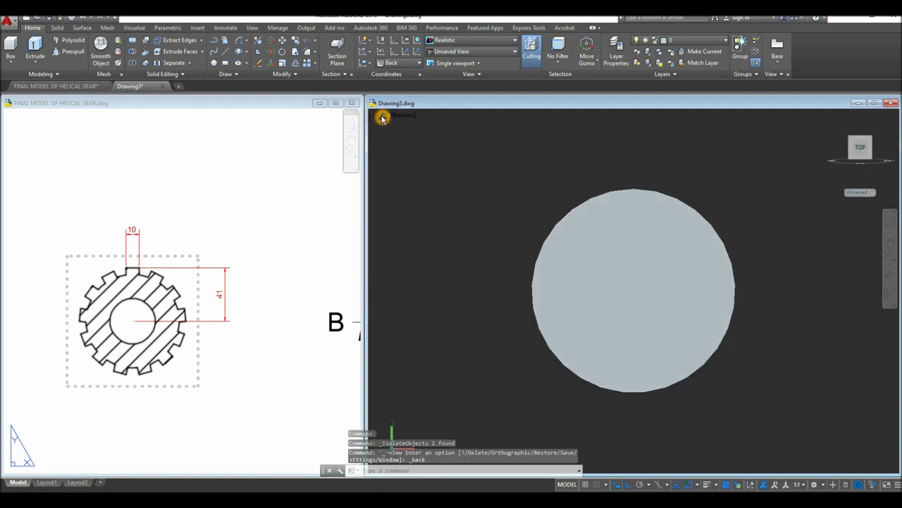
Switch the model to the Front view and display it in the X-Ray visual style
{"action": "left_click", "coordinate": [382, 118]}
{"action": "left_click", "coordinate": [406, 176]}
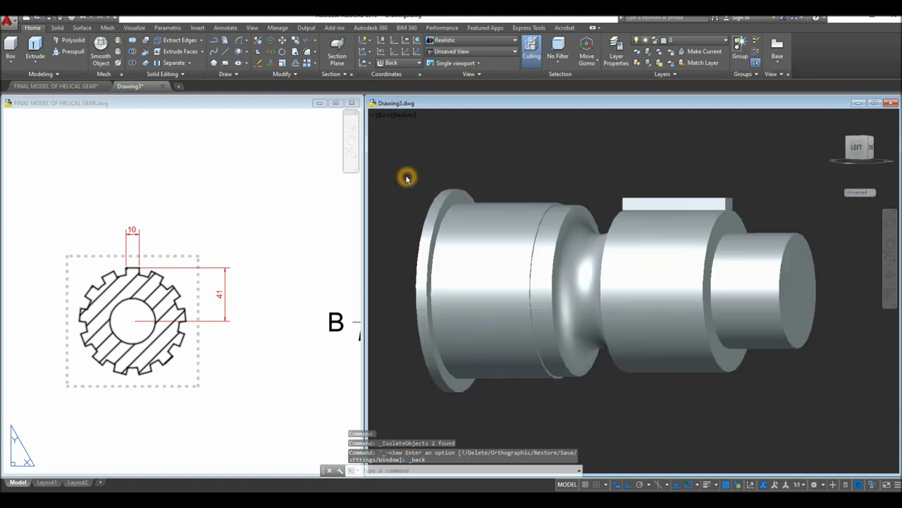
{"action": "left_click", "coordinate": [418, 119]}
{"action": "left_click", "coordinate": [452, 231]}
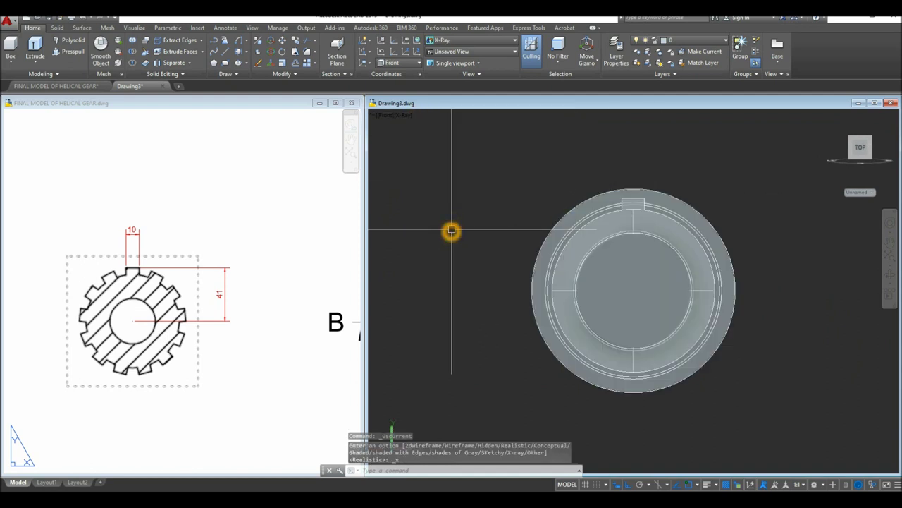
Polar-array the extruded tooth around the shaft's centre with 13 items
{"action": "scroll", "coordinate": [624, 196], "scroll_direction": "up", "scroll_amount": 1}
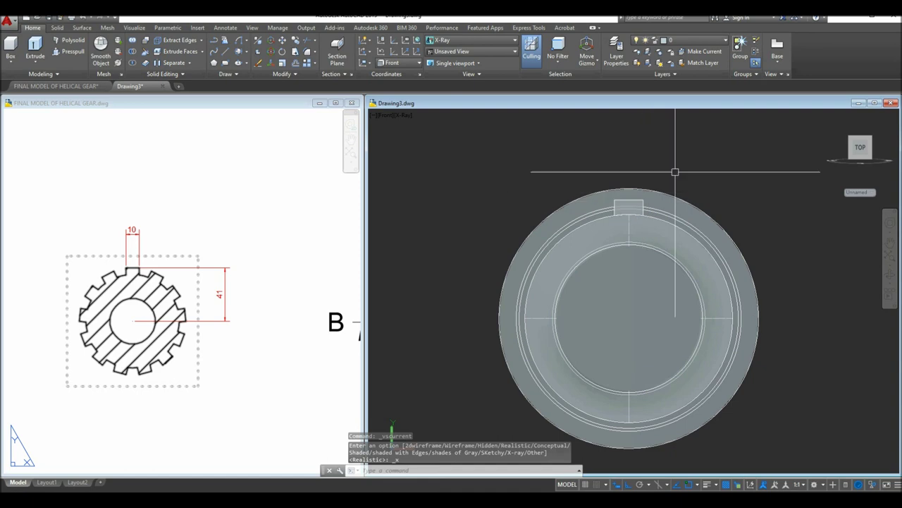
{"action": "type", "text": "A"}
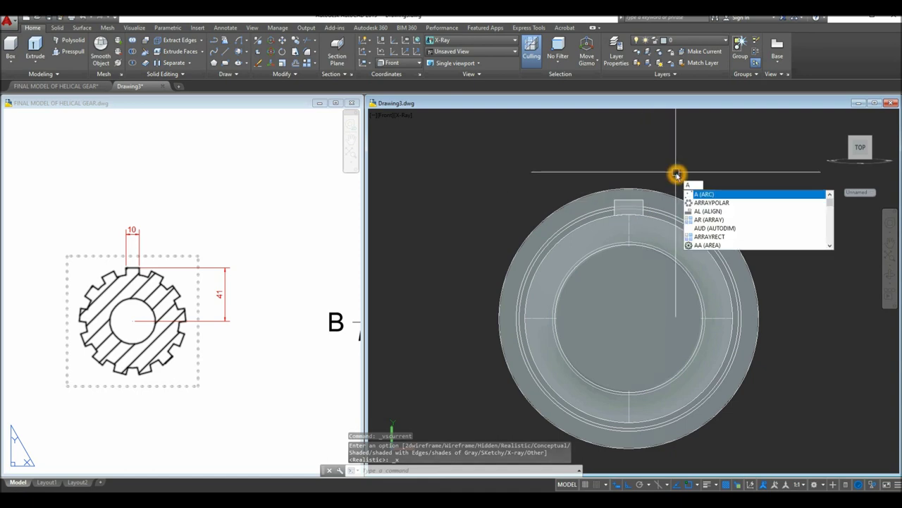
{"action": "left_click", "coordinate": [726, 203]}
{"action": "left_click", "coordinate": [645, 200]}
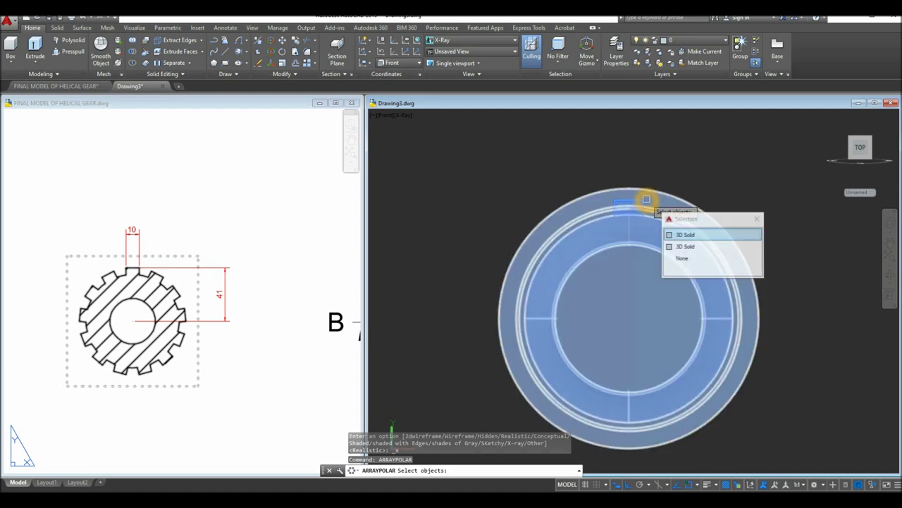
{"action": "key", "text": "Return"}
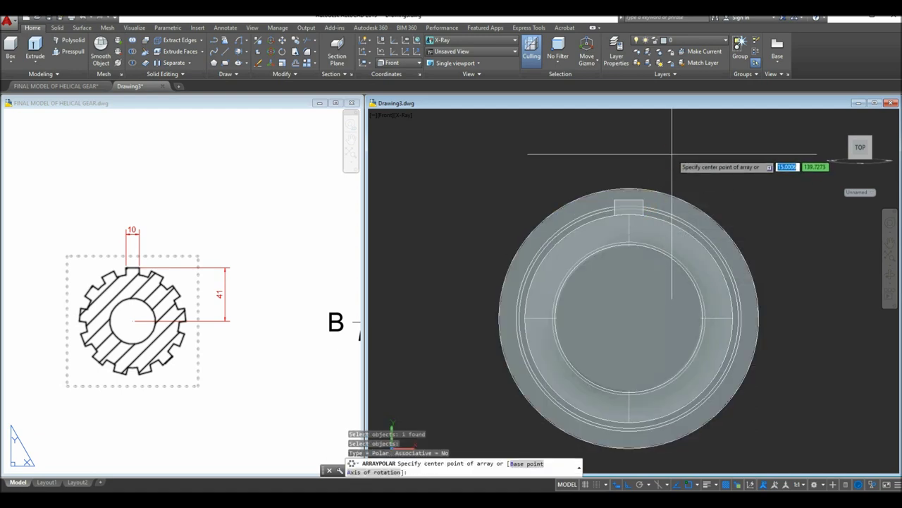
{"action": "left_click", "coordinate": [631, 323]}
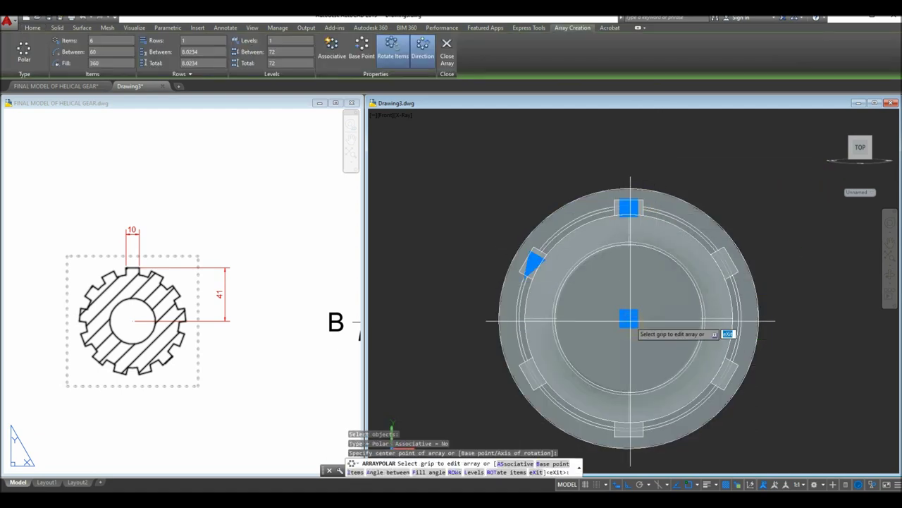
{"action": "right_click", "coordinate": [632, 325]}
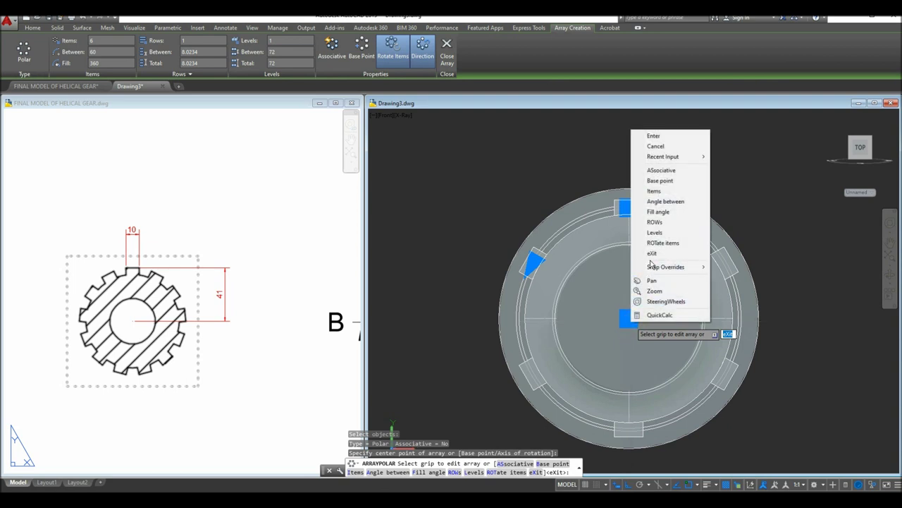
{"action": "left_click", "coordinate": [655, 191]}
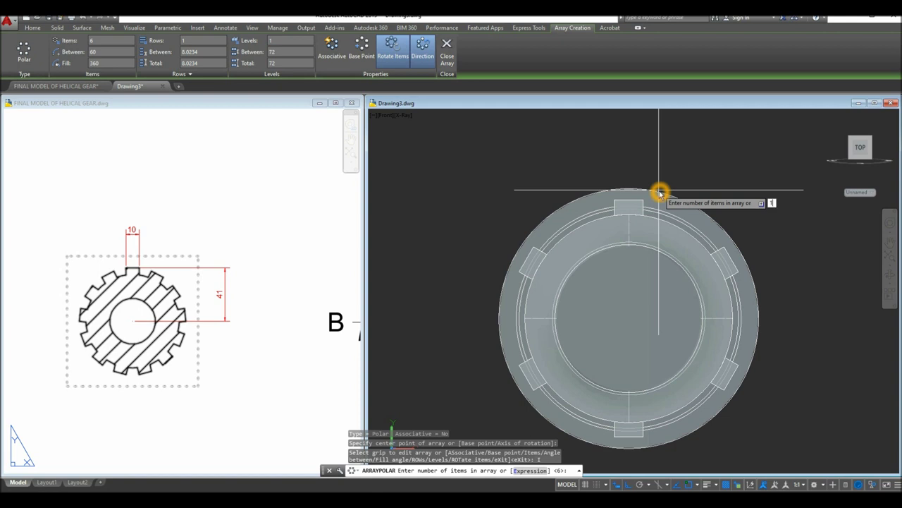
{"action": "type", "text": "13"}
{"action": "key", "text": "Return"}
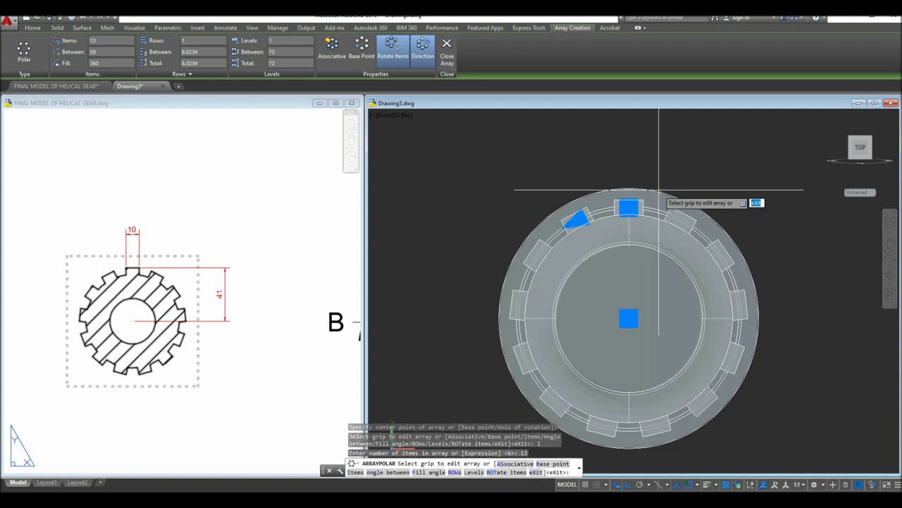
Make the polar tooth array non-associative and finish it
{"action": "right_click", "coordinate": [659, 191]}
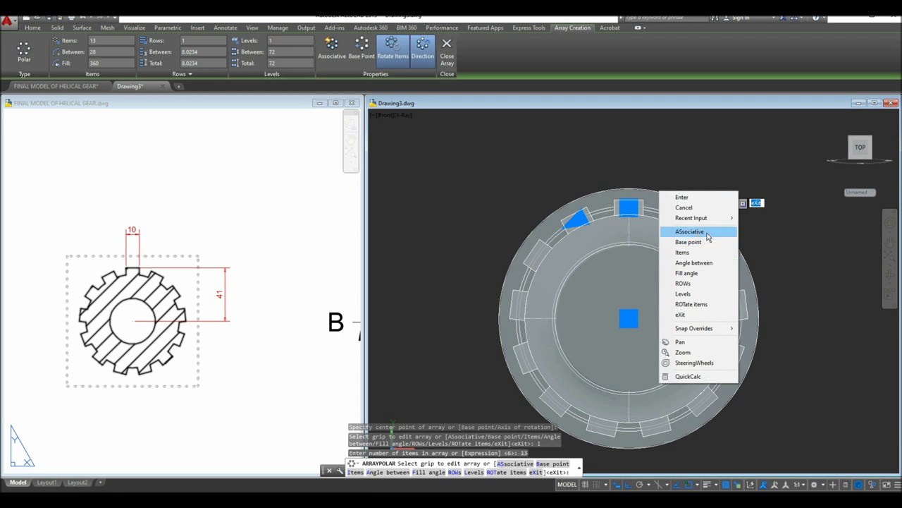
{"action": "left_click", "coordinate": [705, 233]}
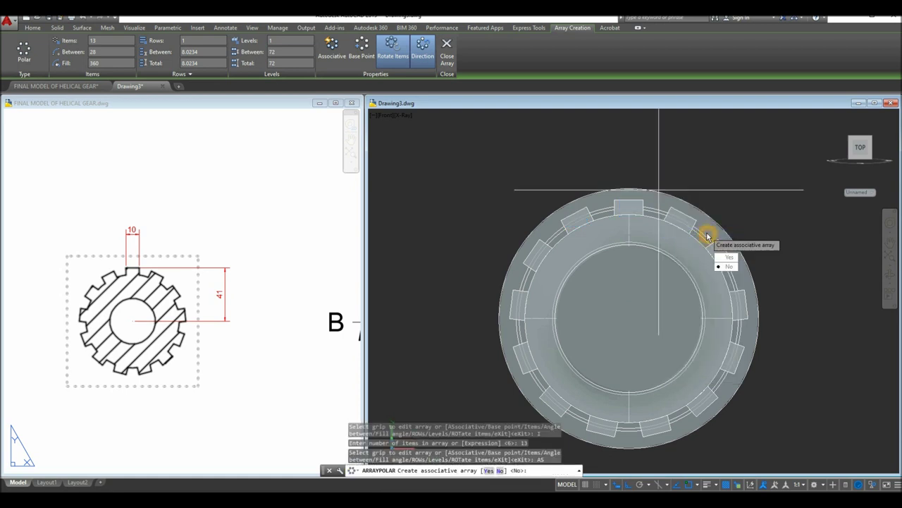
{"action": "left_click", "coordinate": [726, 267]}
{"action": "right_click", "coordinate": [705, 177]}
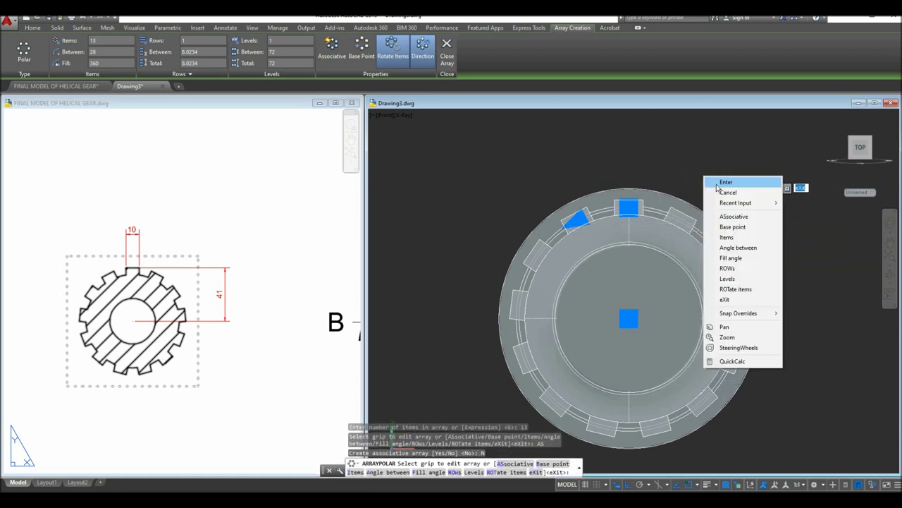
{"action": "left_click", "coordinate": [719, 183]}
{"action": "middle_click_drag", "start_coordinate": [715, 185], "coordinate": [784, 199], "text": "shift"}
{"action": "key", "text": "Escape"}
End object isolation to bring back the helical gear blades, and display the model in the Realistic visual style
{"action": "scroll", "coordinate": [655, 203], "scroll_direction": "down", "scroll_amount": 3}
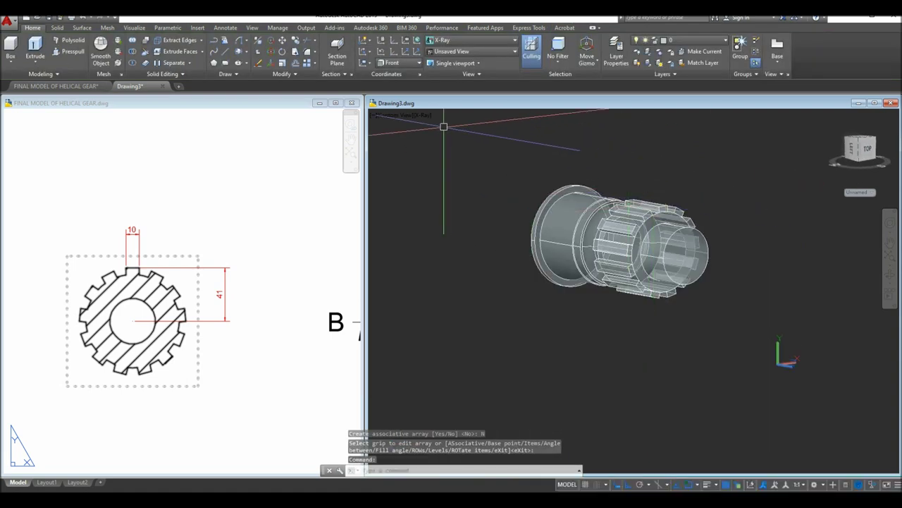
{"action": "right_click", "coordinate": [552, 140]}
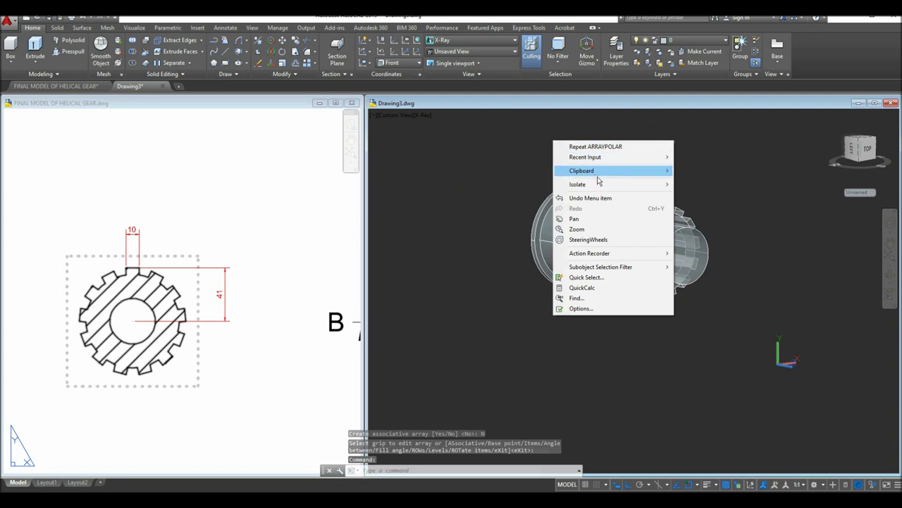
{"action": "mouse_move", "coordinate": [610, 185]}
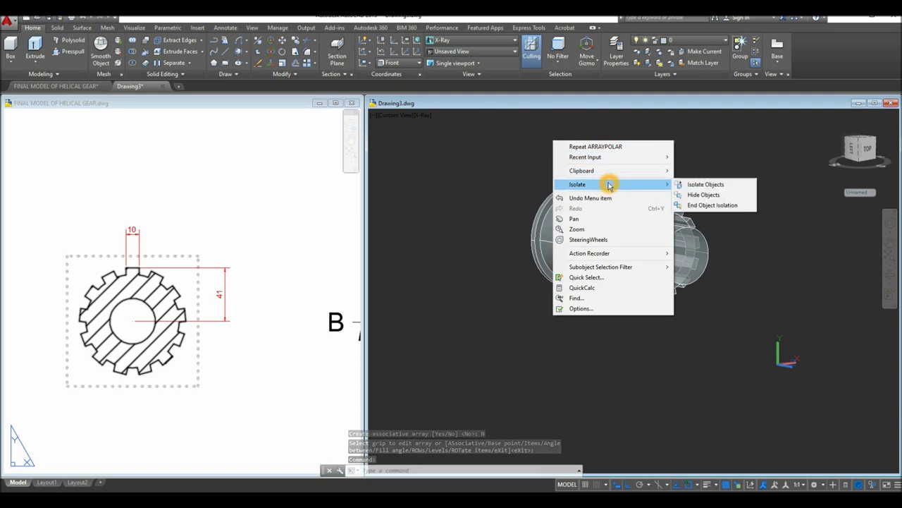
{"action": "left_click", "coordinate": [711, 205]}
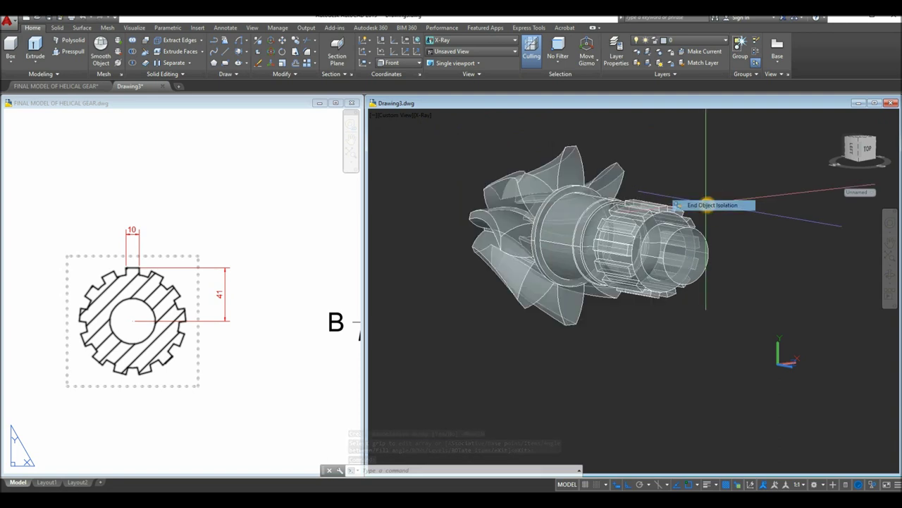
{"action": "left_click", "coordinate": [428, 118]}
{"action": "left_click", "coordinate": [455, 169]}
{"action": "middle_click_drag", "start_coordinate": [454, 169], "coordinate": [504, 185], "text": "shift"}
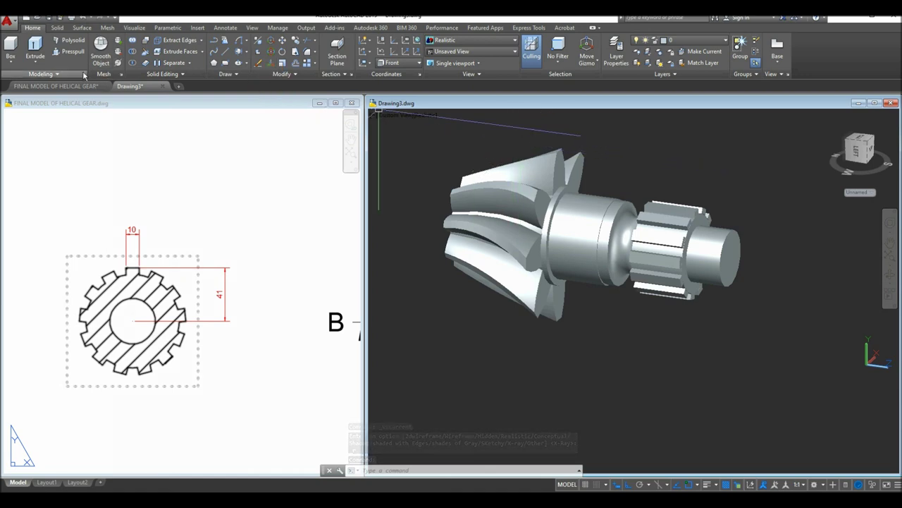
Union the helical blades, shaft and all arrayed teeth into one solid
{"action": "left_click", "coordinate": [133, 42]}
{"action": "scroll", "coordinate": [486, 151], "scroll_direction": "down", "scroll_amount": 3}
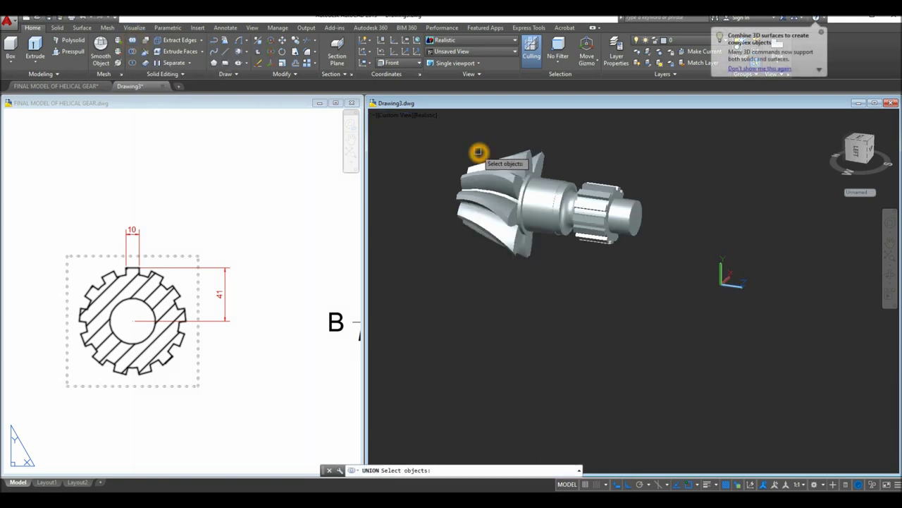
{"action": "left_click", "coordinate": [430, 112]}
{"action": "left_click", "coordinate": [662, 262]}
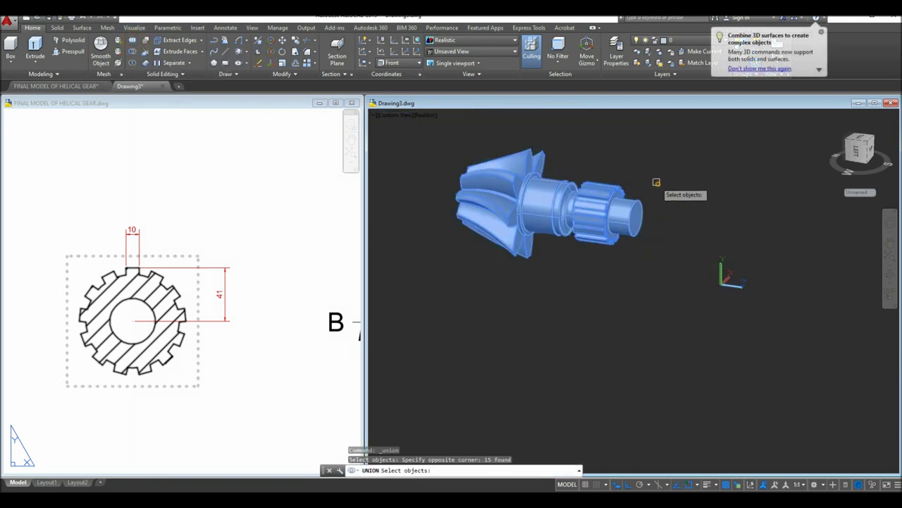
{"action": "key", "text": "Return"}
{"action": "left_click", "coordinate": [600, 189]}
{"action": "key", "text": "Escape"}
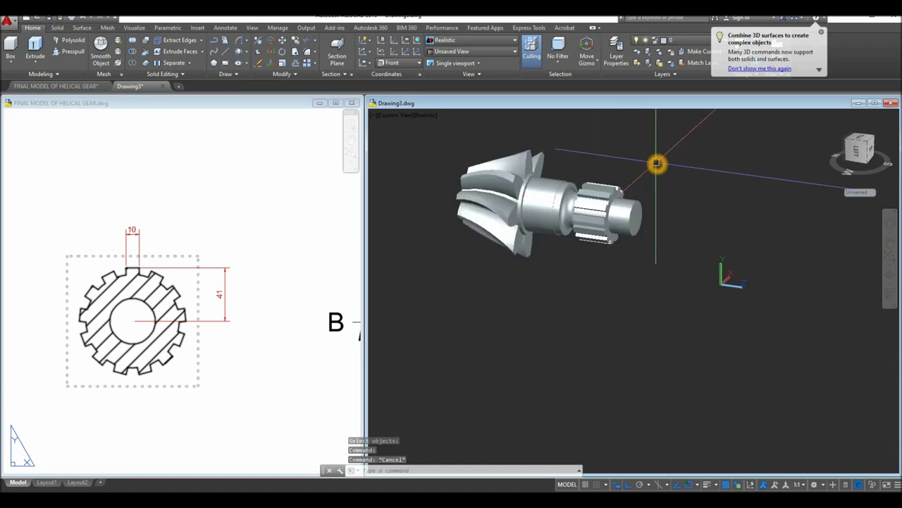
In the FINAL MODEL OF HELICAL GEAR drawing, add a diameter dimension to the centre circle of the toothed section view
{"action": "left_click", "coordinate": [272, 246]}
{"action": "mouse_move", "coordinate": [210, 249]}
{"action": "middle_mouse_down"}
{"action": "mouse_move", "coordinate": [125, 247]}
{"action": "mouse_move", "coordinate": [167, 280]}
{"action": "mouse_move", "coordinate": [123, 261]}
{"action": "mouse_move", "coordinate": [147, 283]}
{"action": "mouse_move", "coordinate": [272, 217]}
{"action": "middle_mouse_up"}
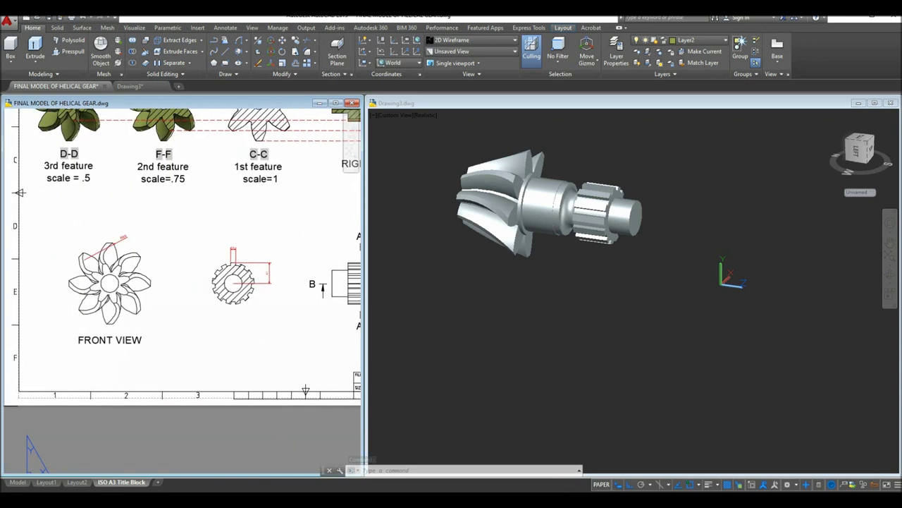
{"action": "middle_click_drag", "start_coordinate": [289, 252], "coordinate": [288, 289]}
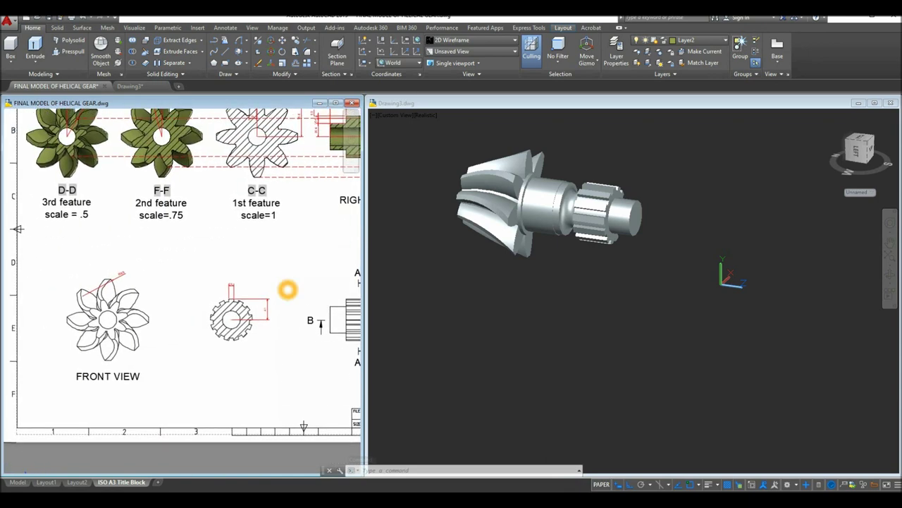
{"action": "left_click", "coordinate": [224, 28]}
{"action": "left_click", "coordinate": [160, 61]}
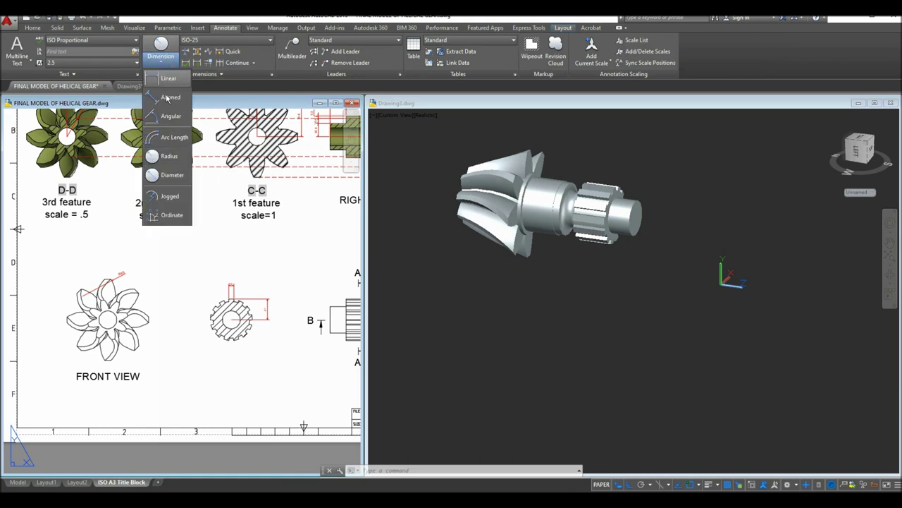
{"action": "left_click", "coordinate": [172, 173]}
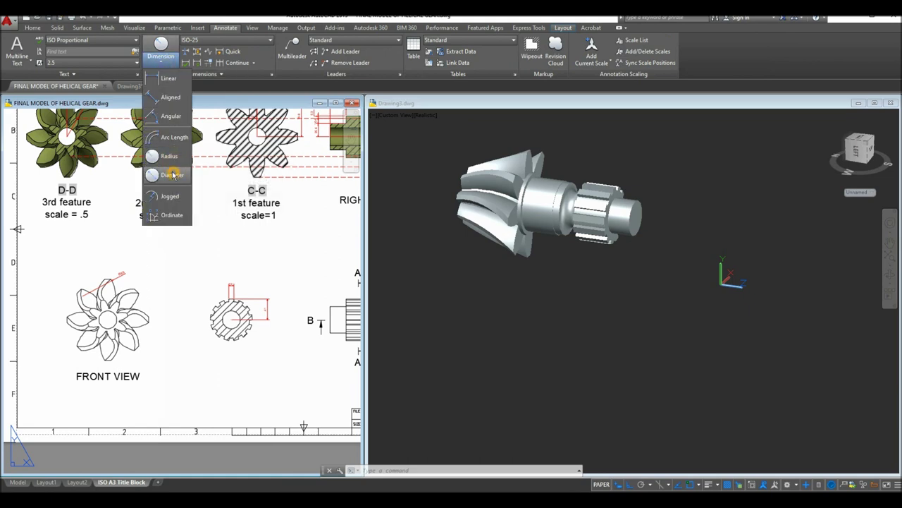
{"action": "scroll", "coordinate": [268, 313], "scroll_direction": "up", "scroll_amount": 4}
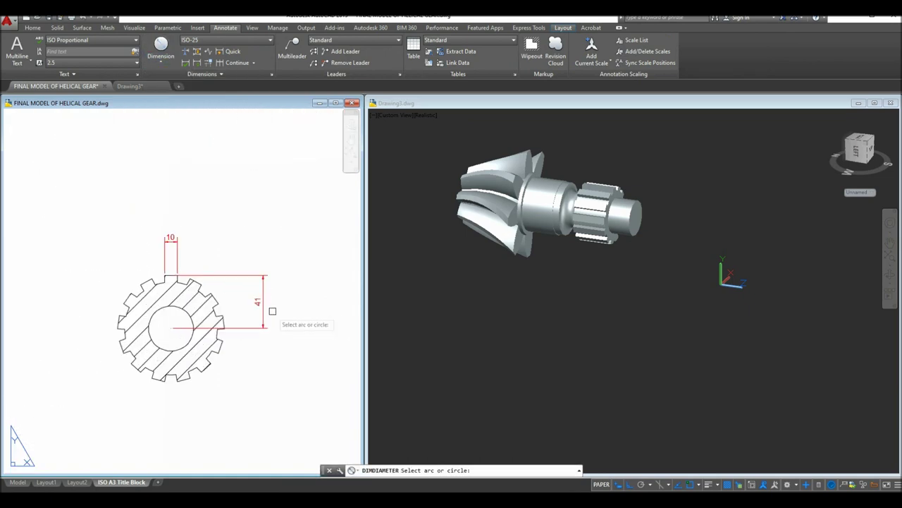
{"action": "left_click", "coordinate": [188, 315]}
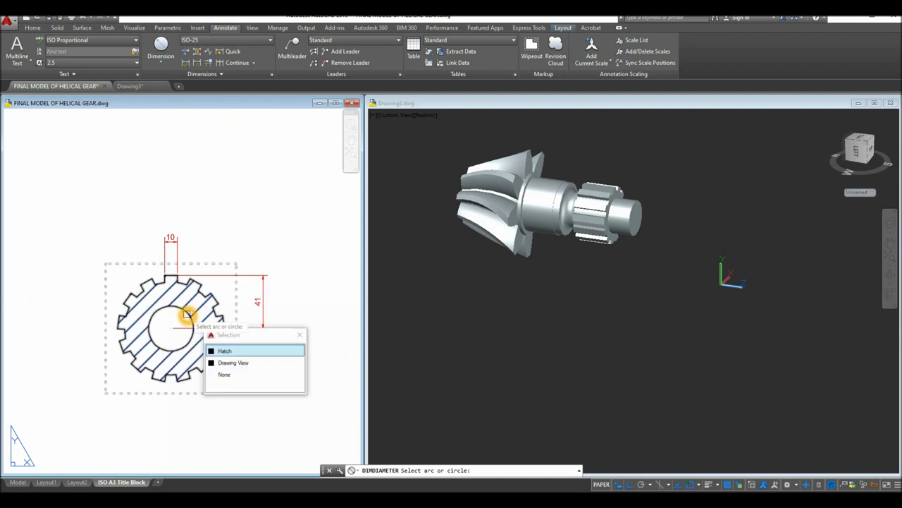
{"action": "key", "text": "Return"}
{"action": "left_click", "coordinate": [256, 242]}
Try to move the new diameter dimension to another layer
{"action": "left_click", "coordinate": [254, 247]}
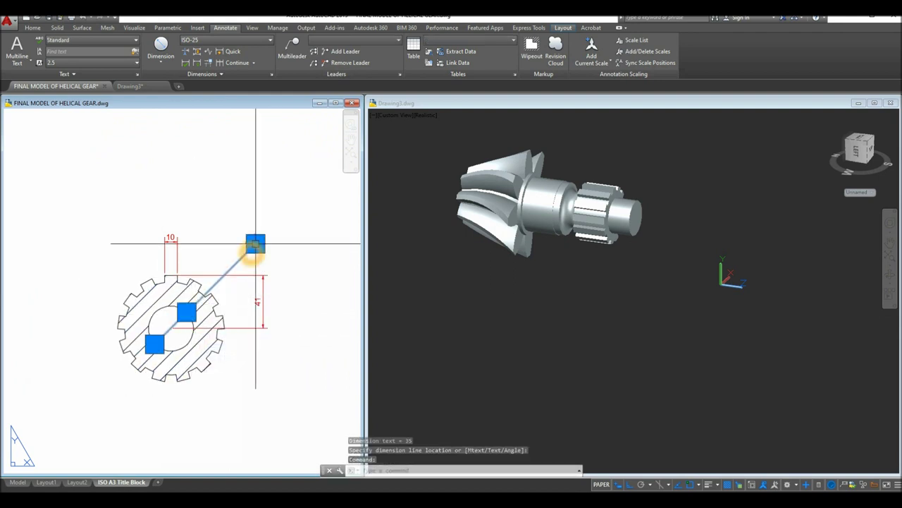
{"action": "left_click", "coordinate": [31, 28]}
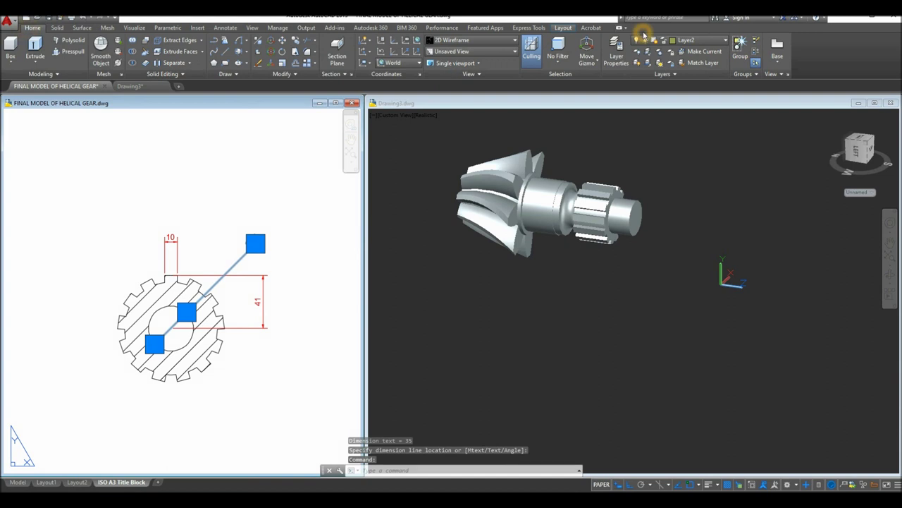
{"action": "left_click", "coordinate": [694, 42]}
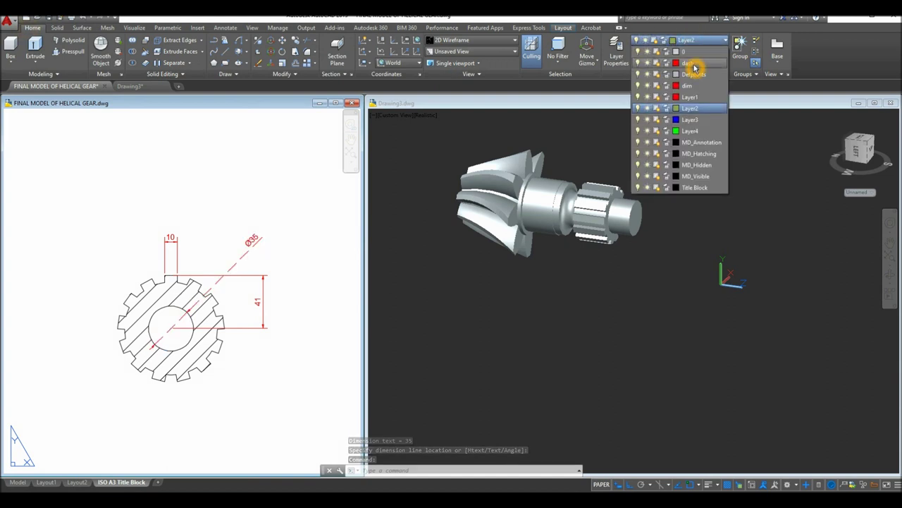
{"action": "left_click", "coordinate": [694, 82]}
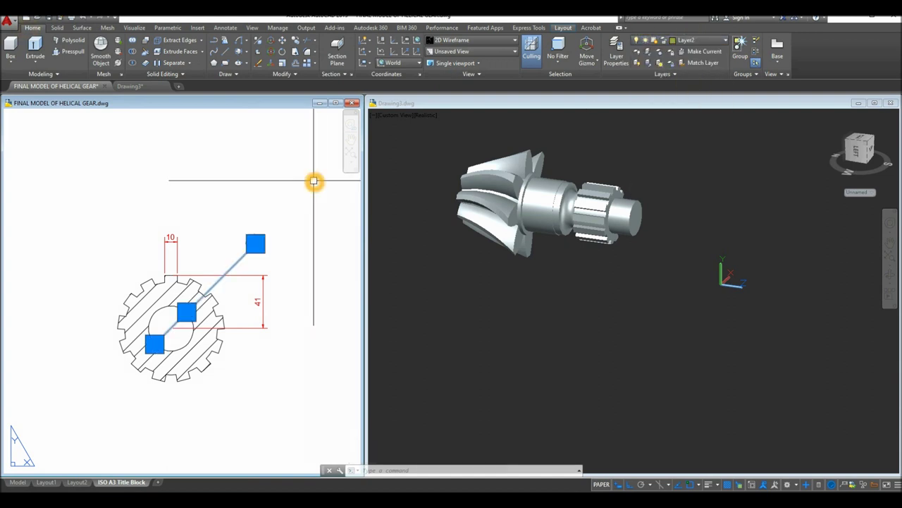
{"action": "key", "text": "Escape"}
Assign the centre circle's diameter dimension to the dim layer
{"action": "left_click", "coordinate": [267, 227]}
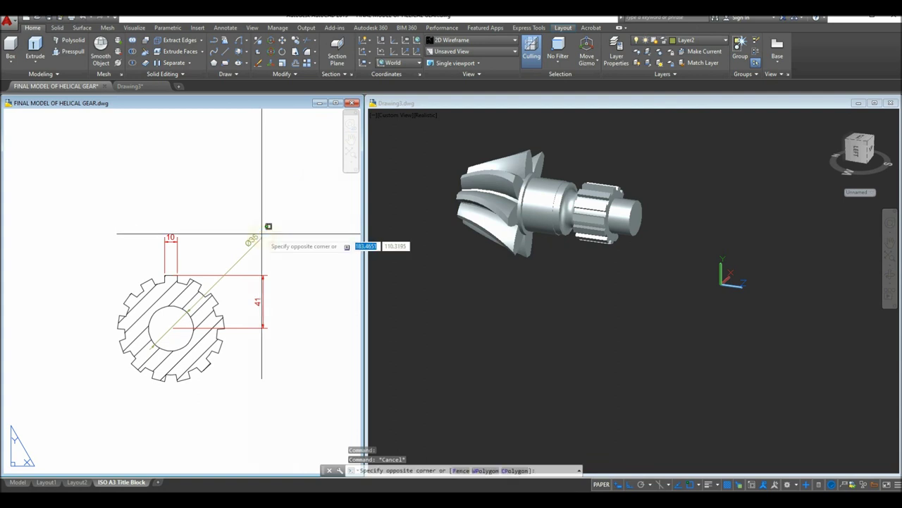
{"action": "left_click", "coordinate": [252, 241]}
{"action": "left_click", "coordinate": [703, 46]}
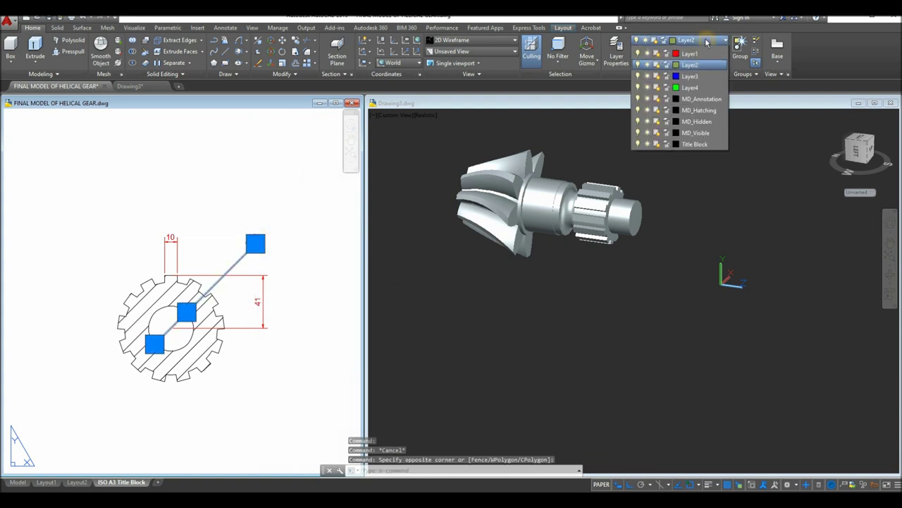
{"action": "left_click", "coordinate": [703, 85]}
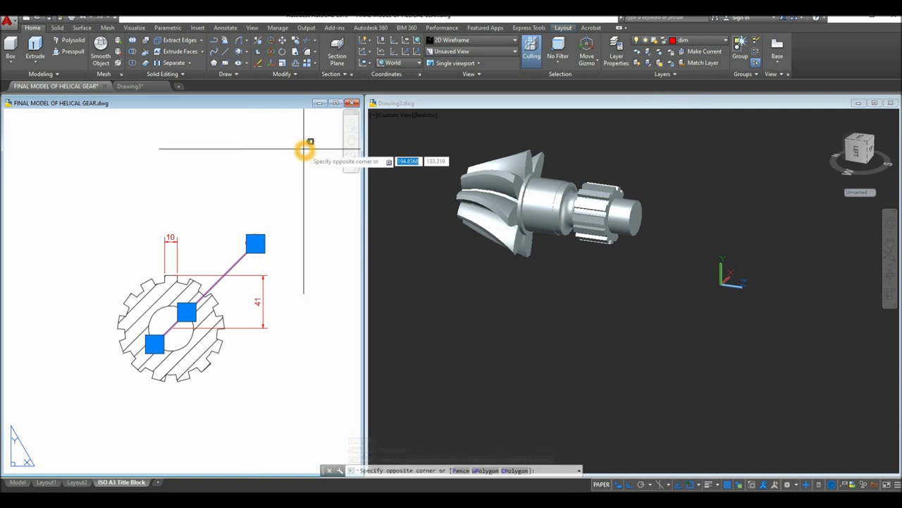
{"action": "key", "text": "Escape"}
{"action": "left_click", "coordinate": [303, 200]}
{"action": "left_click", "coordinate": [275, 233]}
{"action": "scroll", "coordinate": [272, 235], "scroll_direction": "up", "scroll_amount": 4}
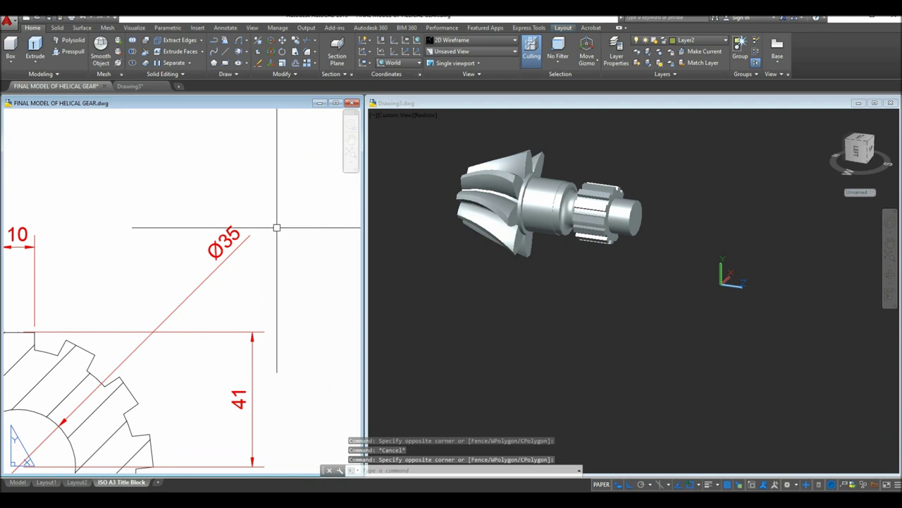
In Drawing3, reset the user coordinate system to World
{"action": "scroll", "coordinate": [275, 229], "scroll_direction": "down", "scroll_amount": 4}
{"action": "left_click", "coordinate": [527, 298]}
{"action": "scroll", "coordinate": [619, 262], "scroll_direction": "up", "scroll_amount": 2}
{"action": "middle_click_drag", "start_coordinate": [618, 262], "coordinate": [633, 291]}
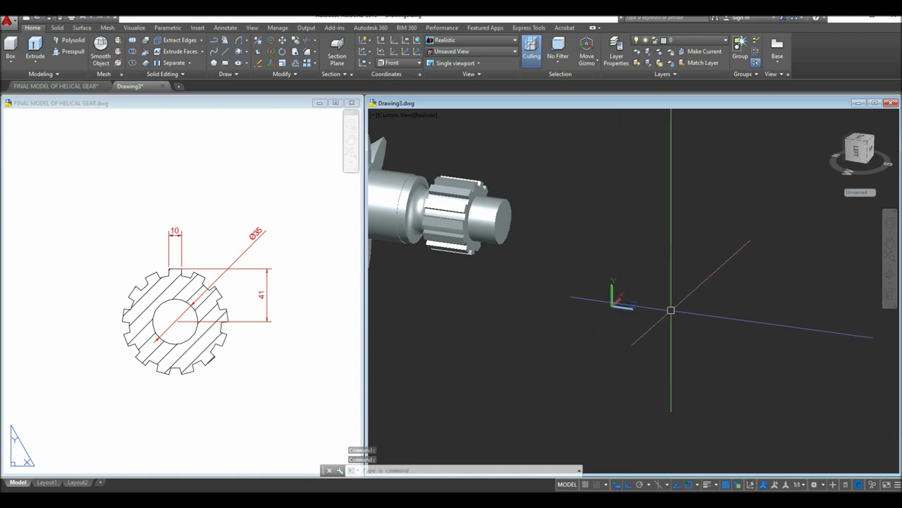
{"action": "left_click", "coordinate": [417, 42]}
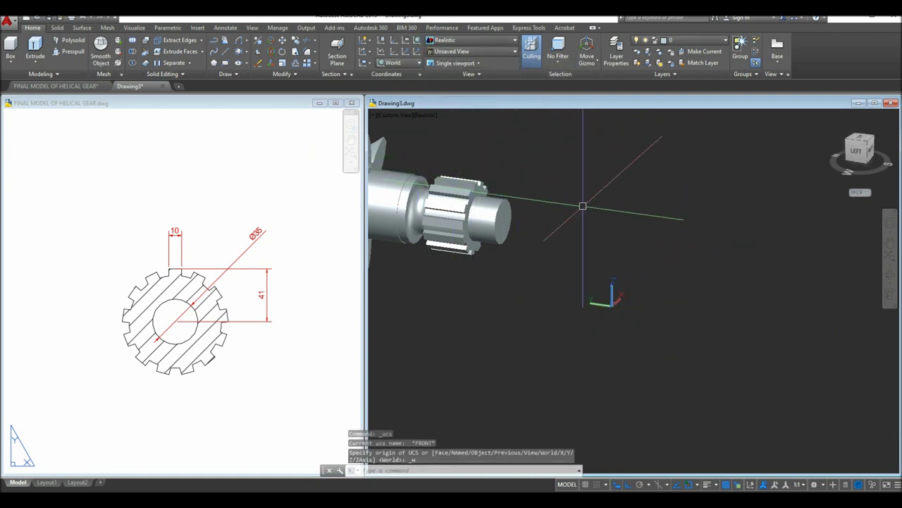
Draw a freehand trial circle of about 88 mm radius in the World XY plane beside the shaft's end
{"action": "type", "text": "c"}
{"action": "key", "text": "Return"}
{"action": "left_click", "coordinate": [548, 240]}
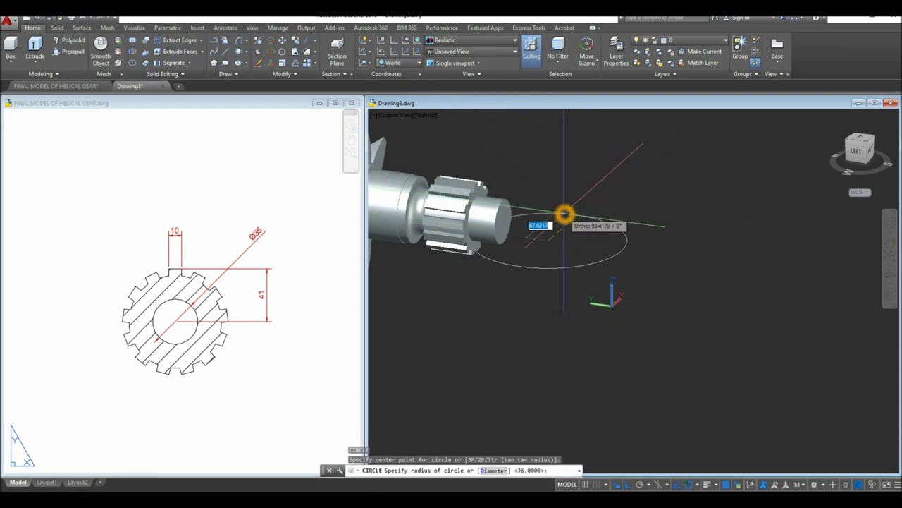
{"action": "left_click", "coordinate": [566, 212]}
{"action": "left_click", "coordinate": [623, 232]}
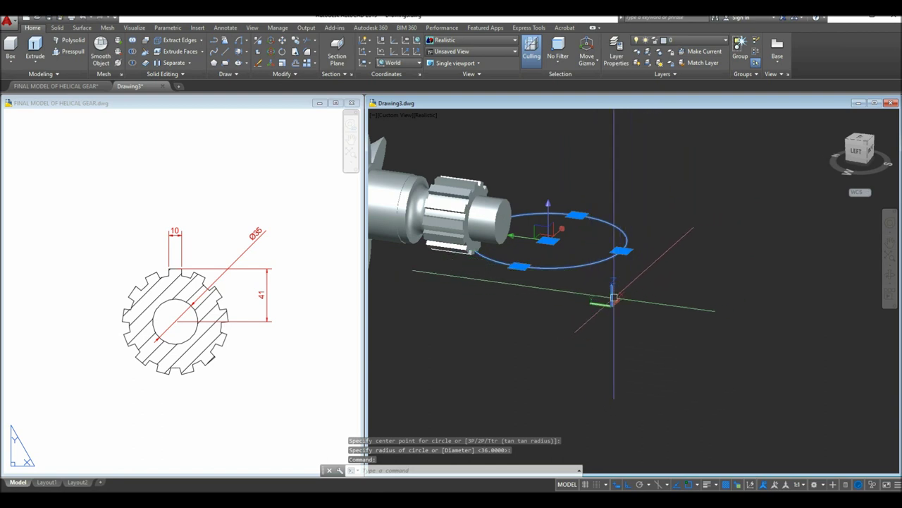
{"action": "key", "text": "Escape"}
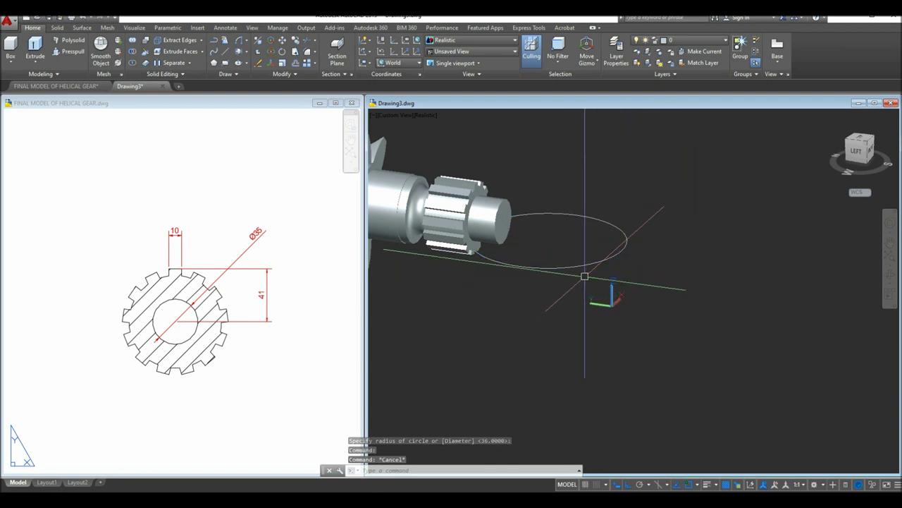
Redefine the UCS by a Z-axis vector so that its Z axis points along the shaft's length
{"action": "left_click", "coordinate": [409, 56]}
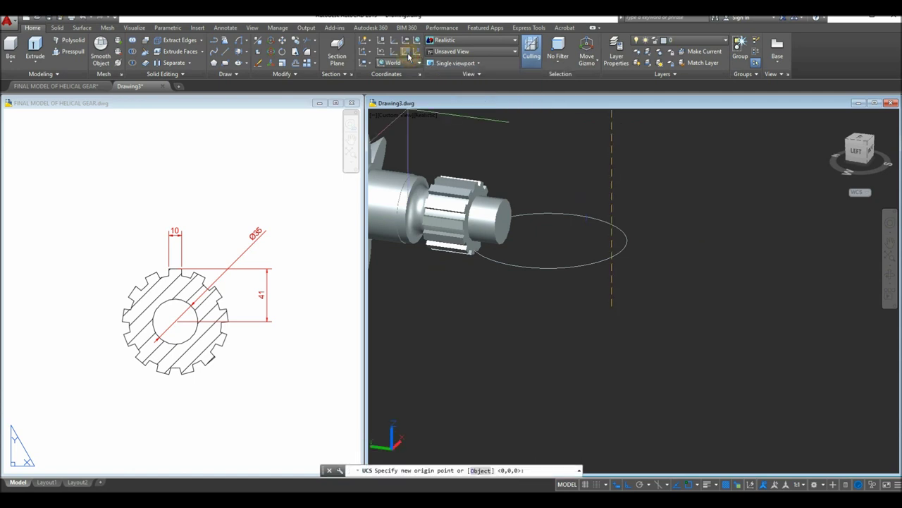
{"action": "left_click", "coordinate": [549, 321]}
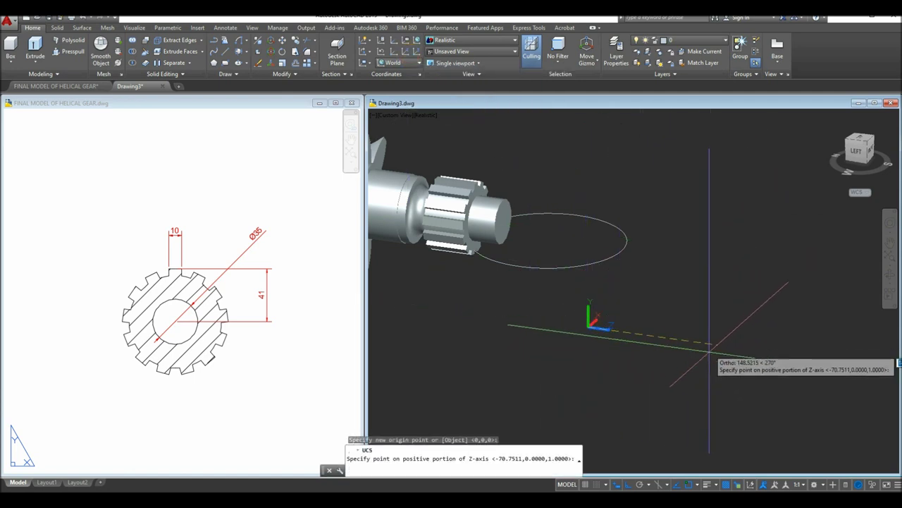
{"action": "left_click", "coordinate": [625, 486]}
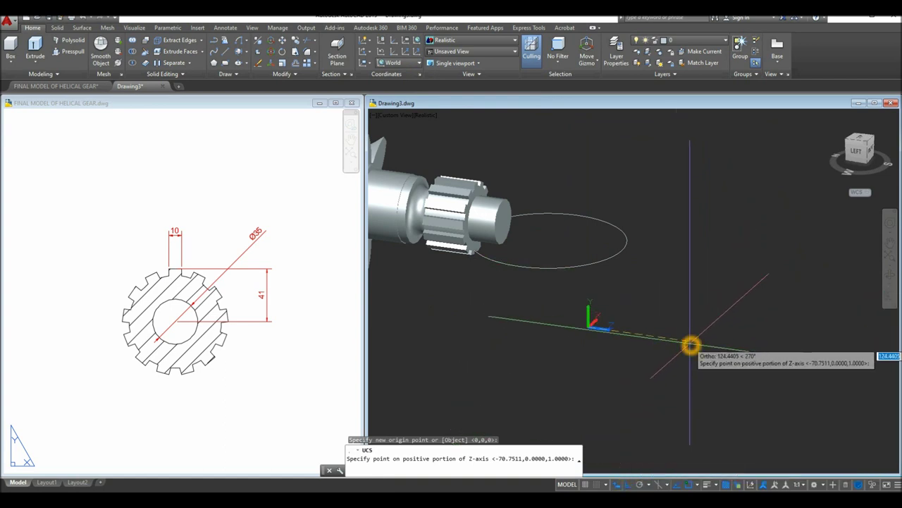
{"action": "left_click", "coordinate": [729, 353]}
Delete the large trial circle beside the shaft's end
{"action": "scroll", "coordinate": [580, 318], "scroll_direction": "up", "scroll_amount": 3}
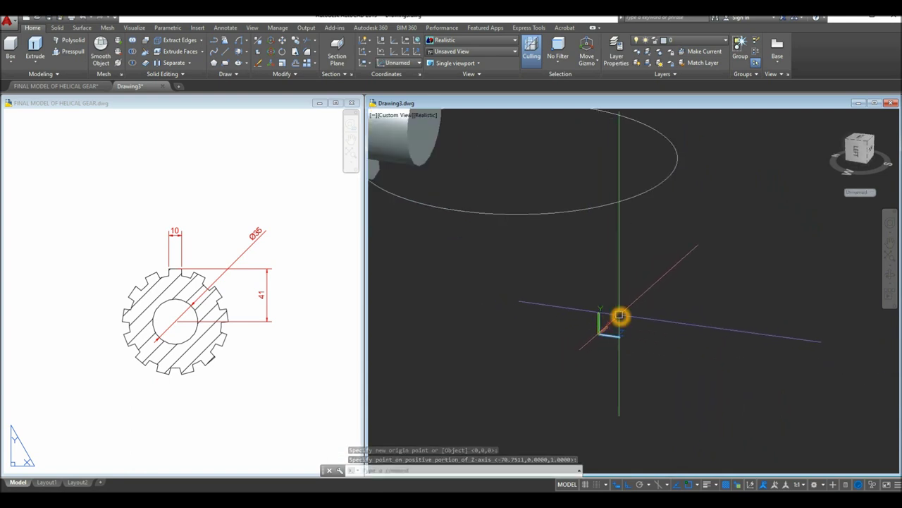
{"action": "middle_click_drag", "start_coordinate": [604, 256], "coordinate": [545, 190], "text": "shift"}
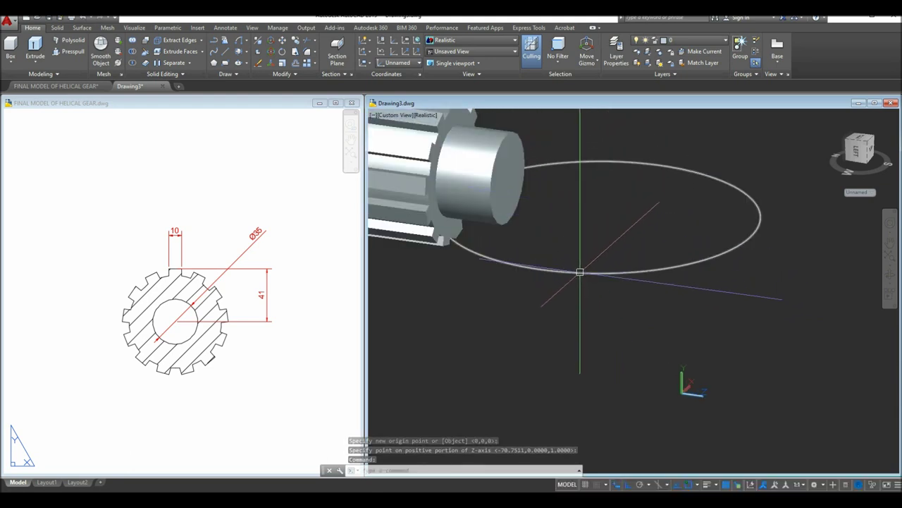
{"action": "left_click", "coordinate": [580, 271]}
{"action": "key", "text": "Delete"}
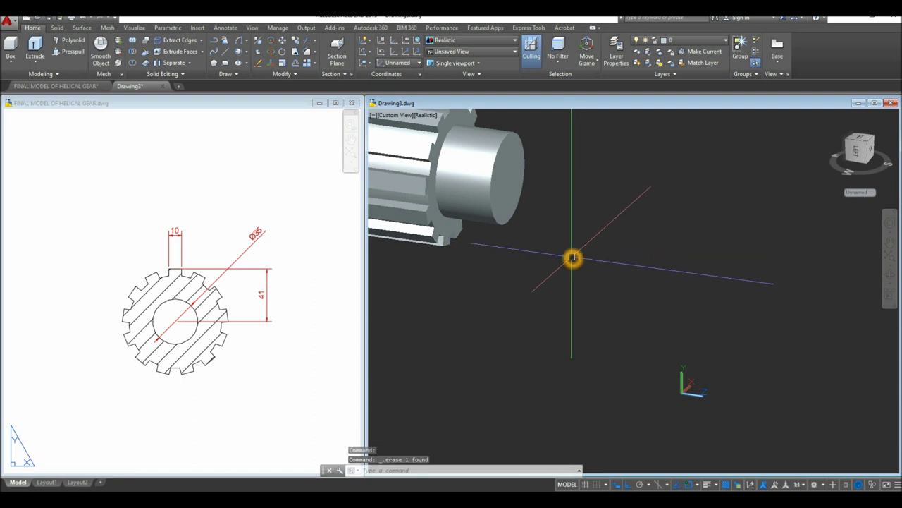
Draw a circle of diameter 35 mm centred on the shaft's end face
{"action": "type", "text": "c"}
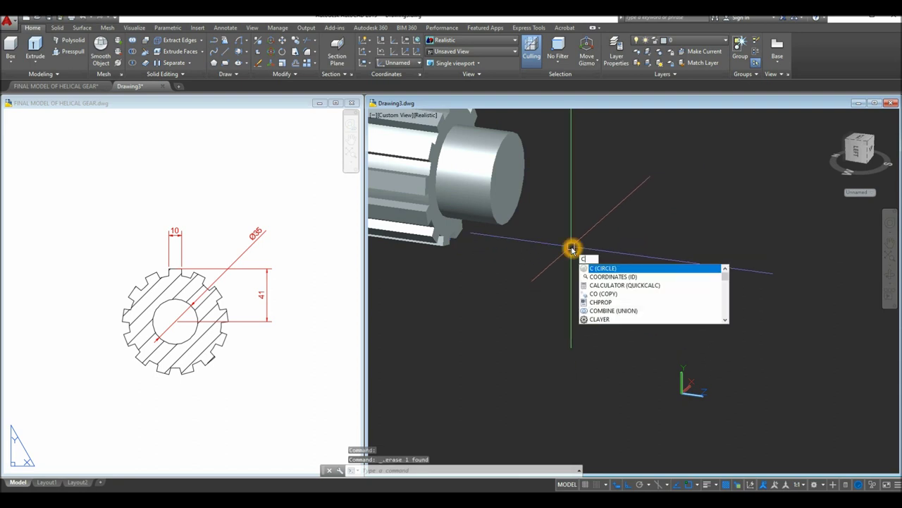
{"action": "key", "text": "Return"}
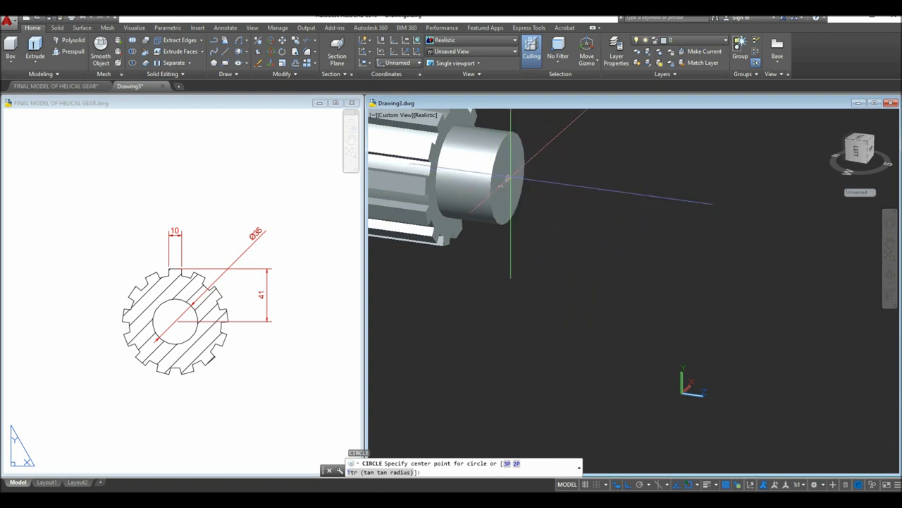
{"action": "left_click", "coordinate": [510, 176]}
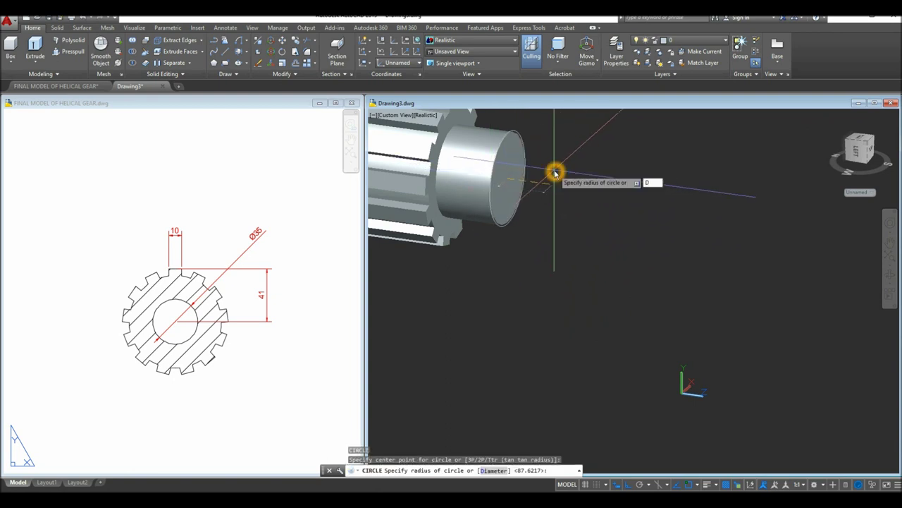
{"action": "key", "text": "Return"}
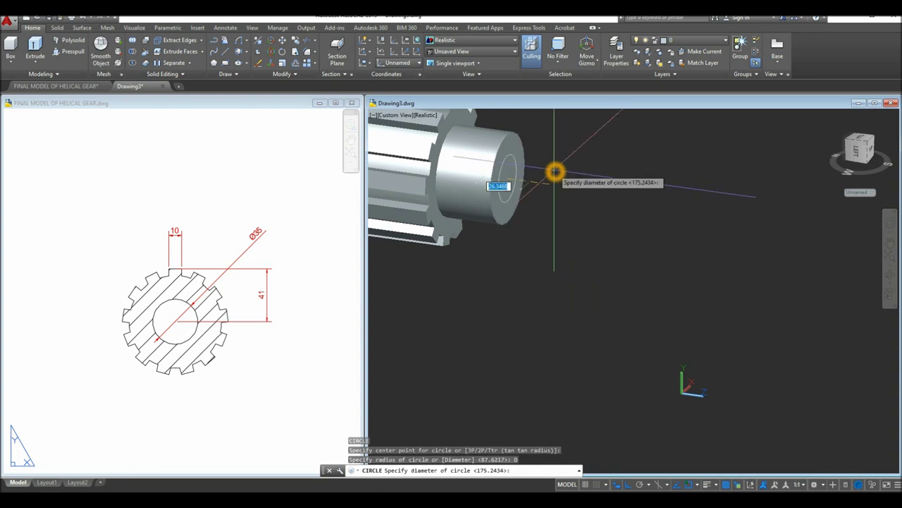
{"action": "key", "text": "Return"}
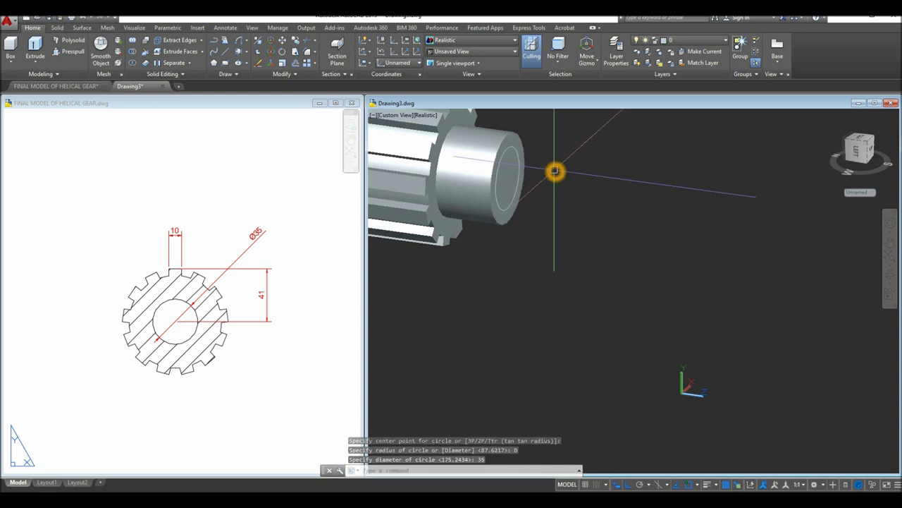
Presspull the area inside the 35 mm circle about 398 mm back through the whole gear to cut a through bore
{"action": "scroll", "coordinate": [555, 171], "scroll_direction": "down", "scroll_amount": 3}
{"action": "middle_click_drag", "start_coordinate": [554, 173], "coordinate": [620, 199], "text": "shift"}
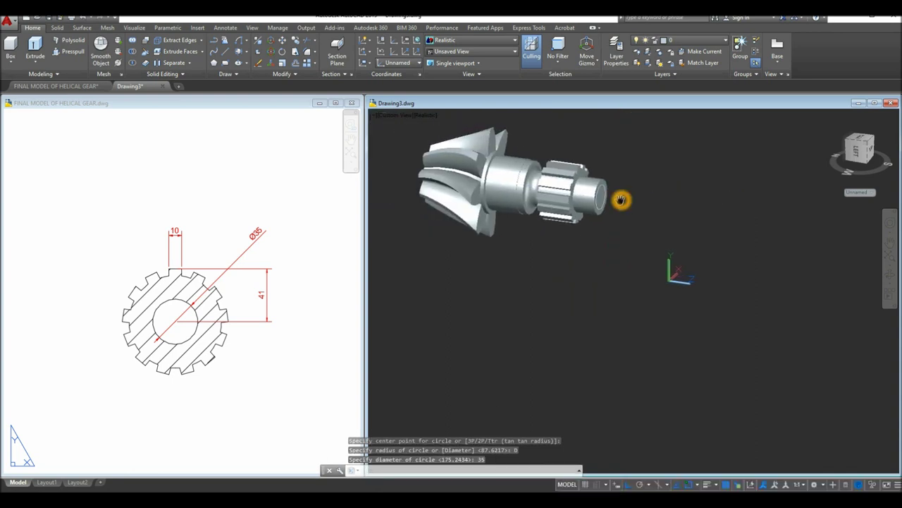
{"action": "left_click", "coordinate": [74, 52]}
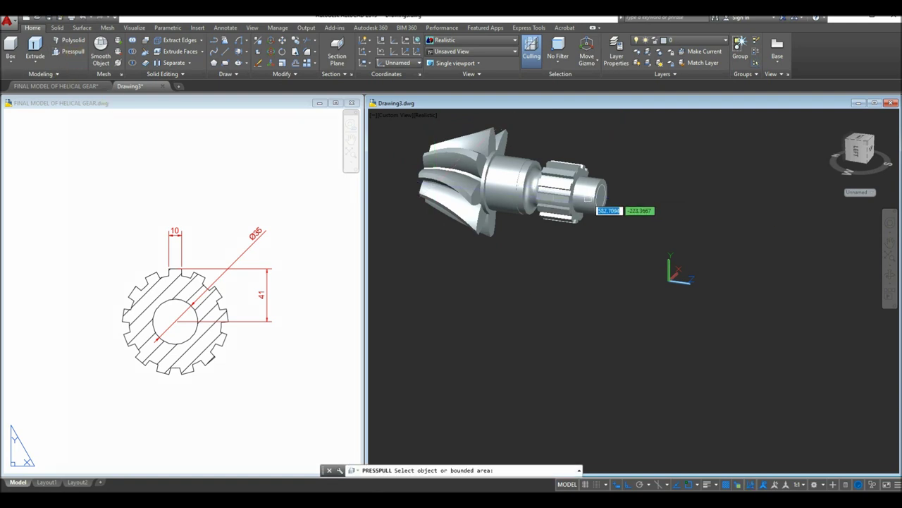
{"action": "scroll", "coordinate": [629, 201], "scroll_direction": "up", "scroll_amount": 5}
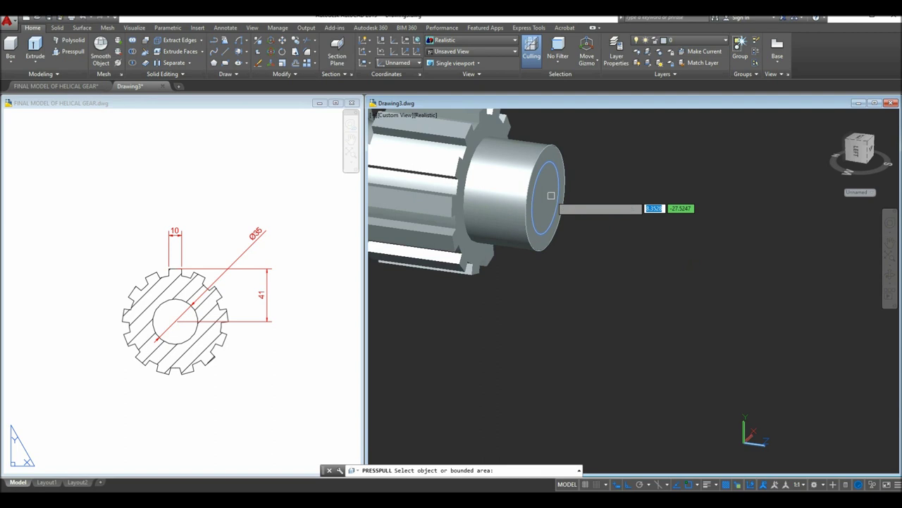
{"action": "scroll", "coordinate": [552, 195], "scroll_direction": "up", "scroll_amount": 4}
{"action": "left_click", "coordinate": [553, 197]}
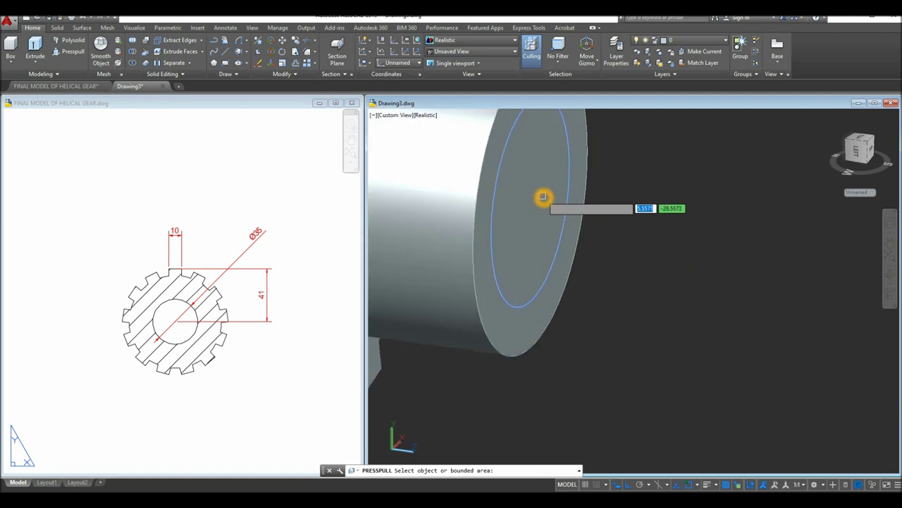
{"action": "scroll", "coordinate": [543, 197], "scroll_direction": "down", "scroll_amount": 8}
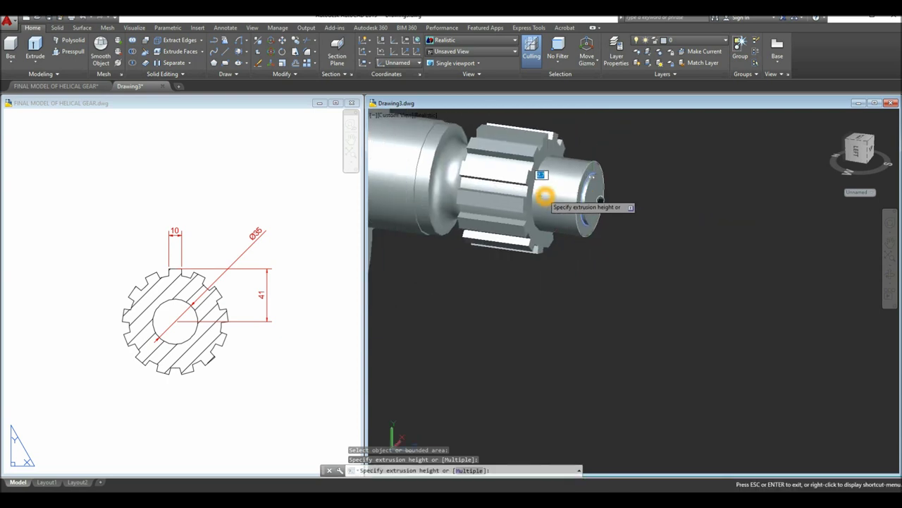
{"action": "scroll", "coordinate": [623, 201], "scroll_direction": "down", "scroll_amount": 3}
{"action": "middle_click_drag", "start_coordinate": [622, 201], "coordinate": [497, 202], "text": "shift"}
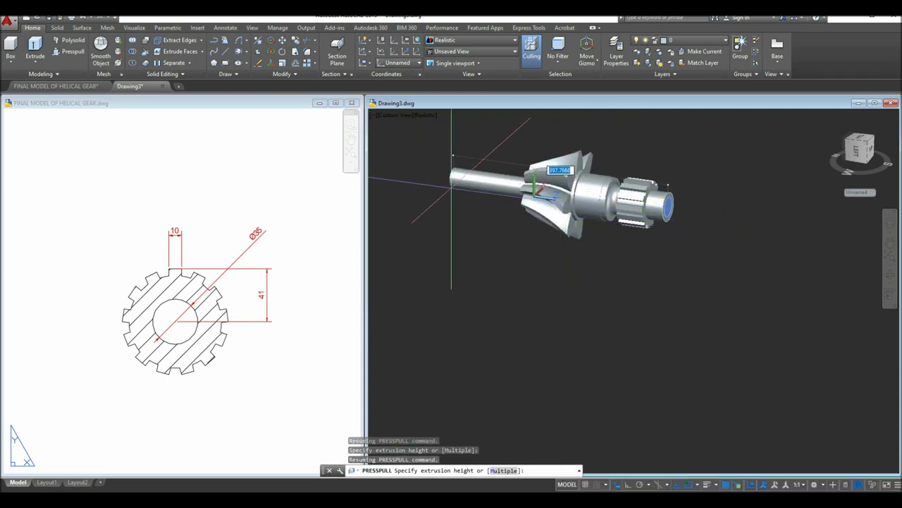
{"action": "left_click", "coordinate": [449, 190]}
Move the gear solid along its shaft axis, clear of the 35 mm circle
{"action": "middle_click_drag", "start_coordinate": [452, 189], "coordinate": [540, 219], "text": "shift"}
{"action": "left_click", "coordinate": [540, 219]}
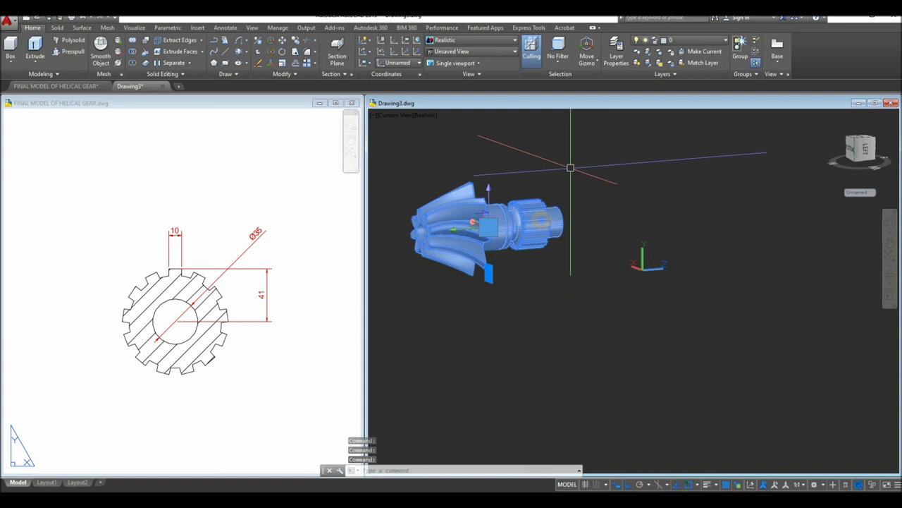
{"action": "right_click", "coordinate": [572, 164]}
{"action": "left_click", "coordinate": [592, 232]}
{"action": "left_click", "coordinate": [511, 247]}
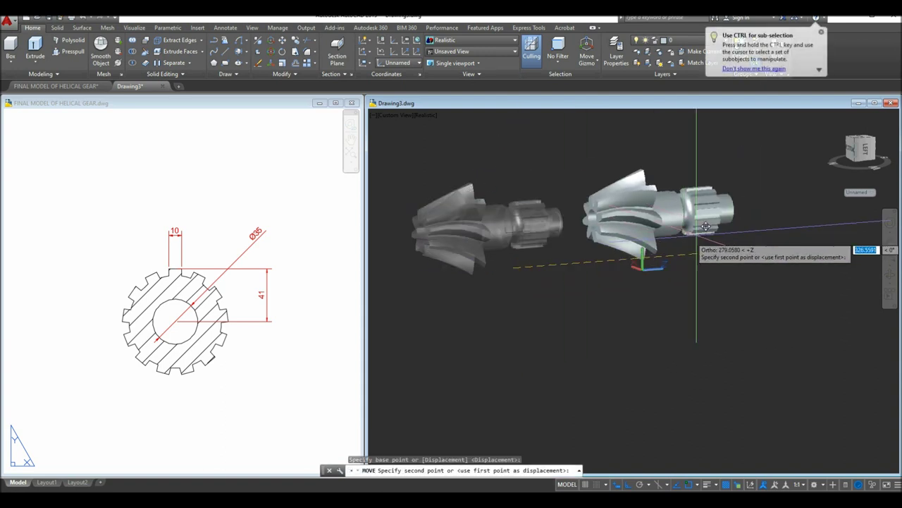
{"action": "left_click", "coordinate": [746, 228]}
Delete the 35 mm bore circle left behind at the gear's former position
{"action": "left_click", "coordinate": [584, 236]}
{"action": "left_click", "coordinate": [539, 190]}
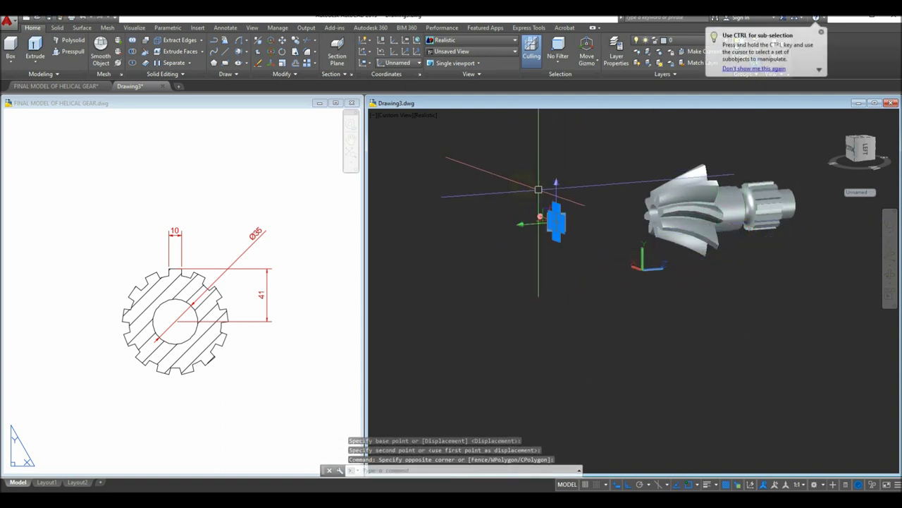
{"action": "key", "text": "Delete"}
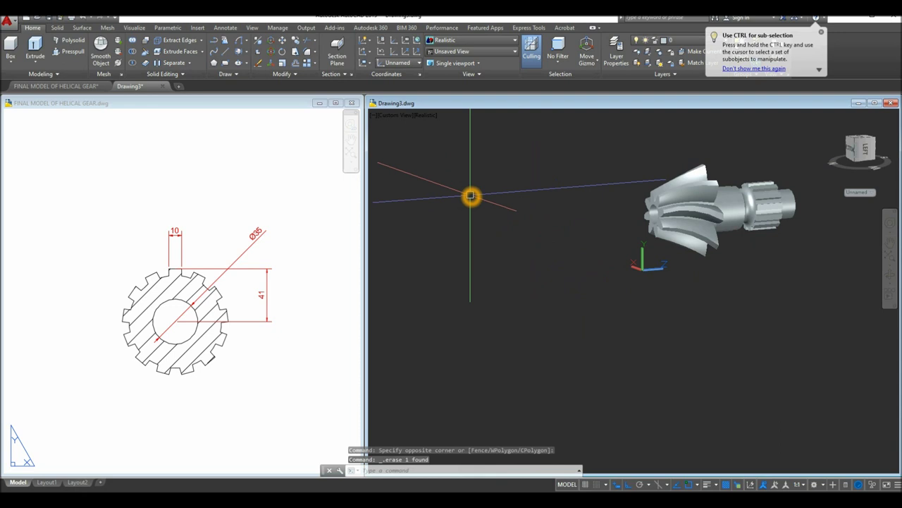
Change Layer1's colour to the true colour 211,214,194
{"action": "middle_click_drag", "start_coordinate": [743, 227], "coordinate": [469, 251]}
{"action": "scroll", "coordinate": [510, 223], "scroll_direction": "up", "scroll_amount": 3}
{"action": "middle_click_drag", "start_coordinate": [511, 223], "coordinate": [642, 227], "text": "shift"}
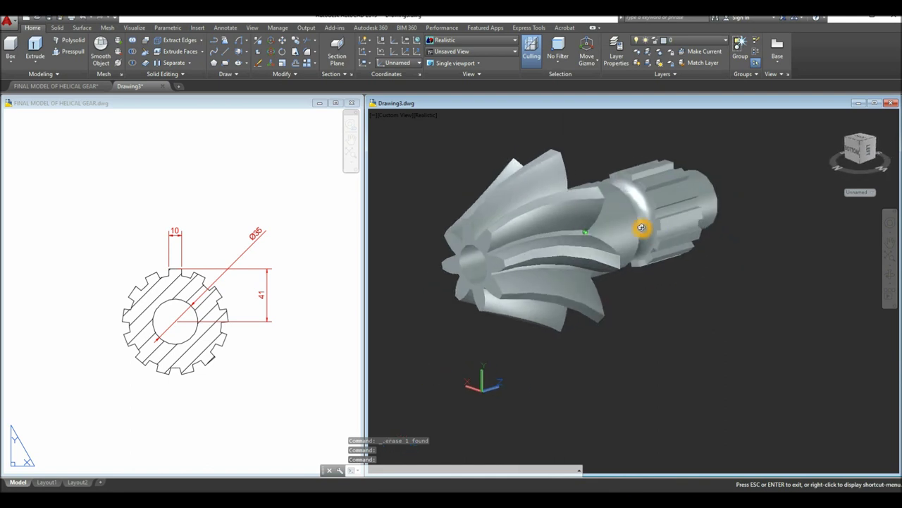
{"action": "left_click", "coordinate": [678, 43]}
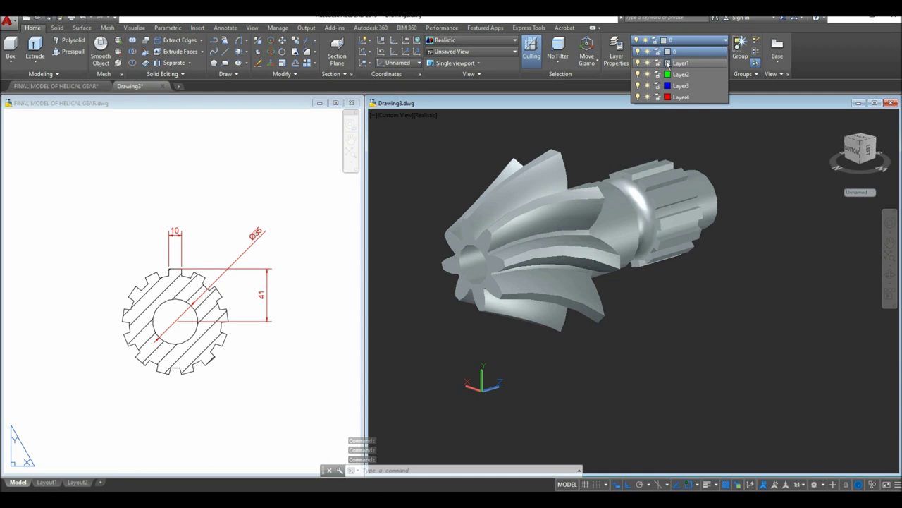
{"action": "left_click", "coordinate": [667, 64]}
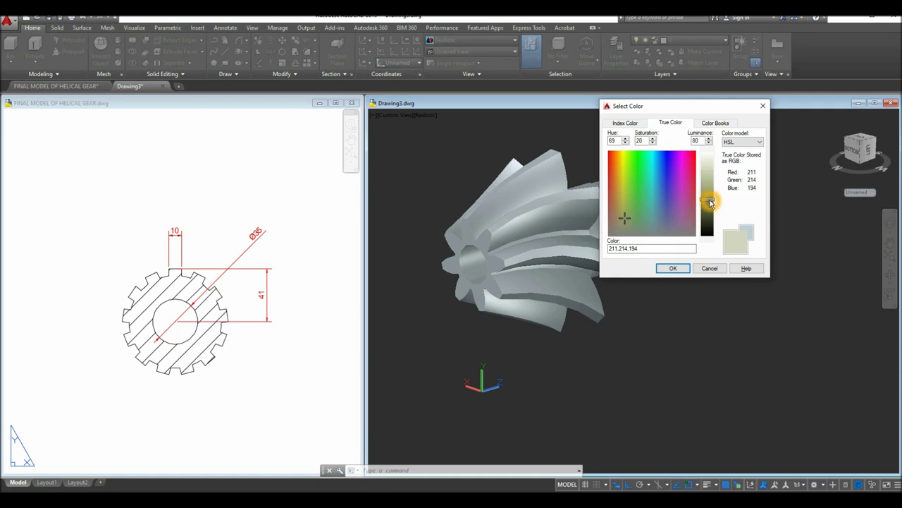
{"action": "left_click", "coordinate": [675, 269]}
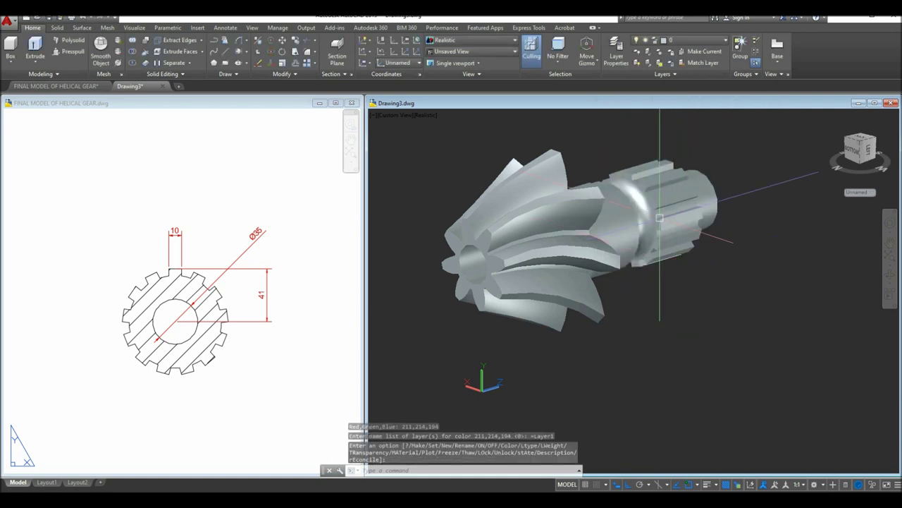
Assign the complete gear solid to Layer1
{"action": "left_click_drag", "start_coordinate": [430, 345], "coordinate": [729, 156]}
{"action": "left_click", "coordinate": [725, 40]}
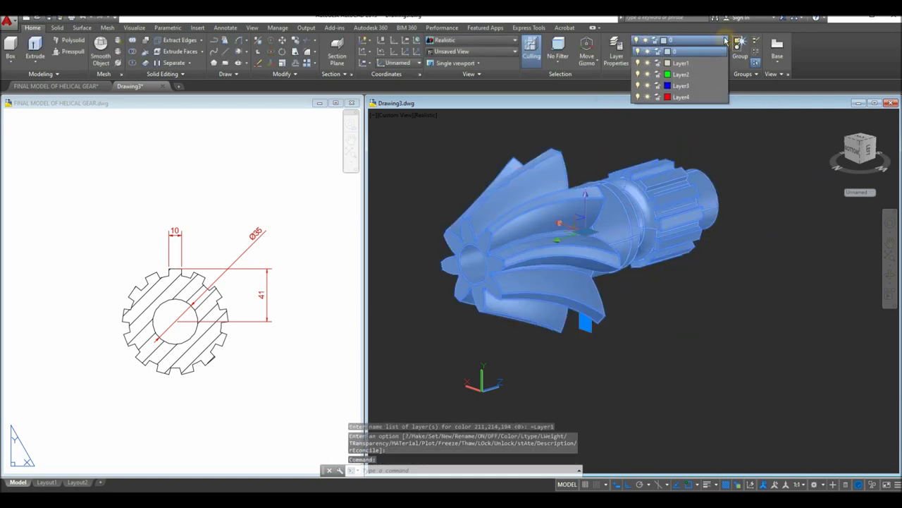
{"action": "left_click", "coordinate": [697, 63]}
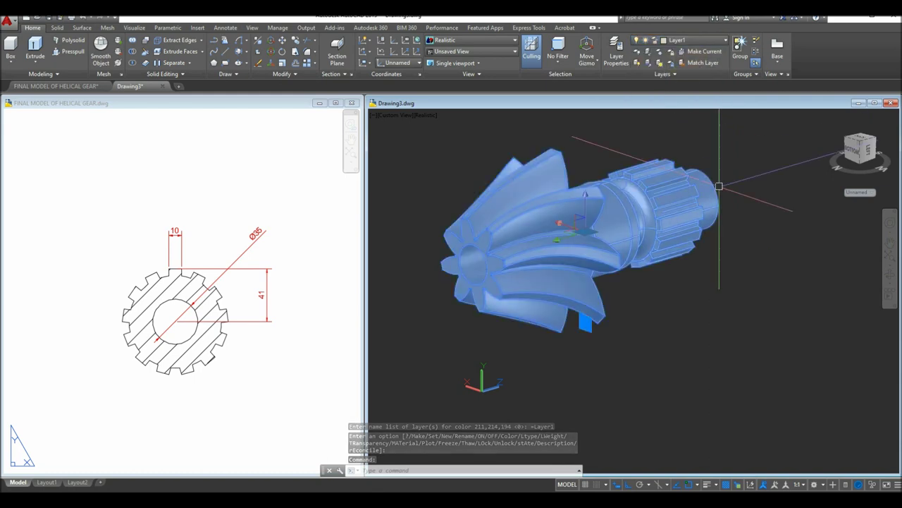
{"action": "key", "text": "Escape"}
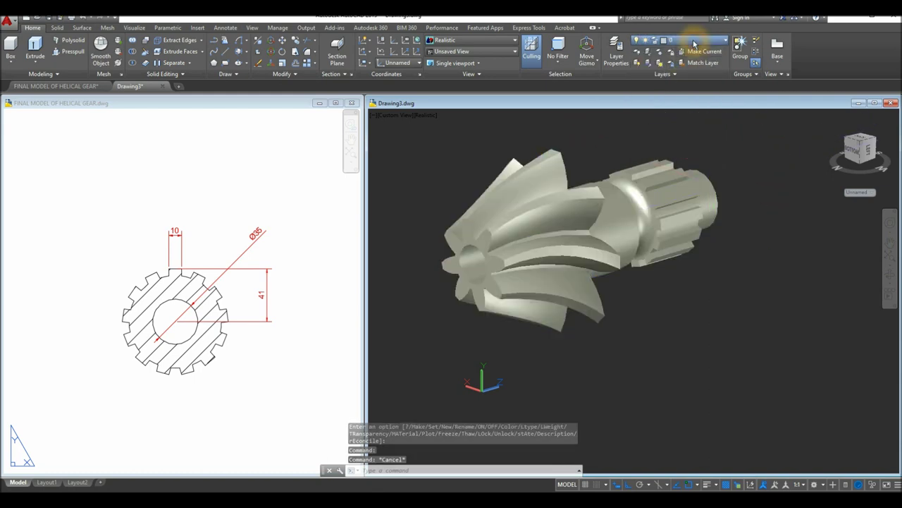
Change Layer1's colour to the green true colour 135,165,95
{"action": "left_click", "coordinate": [695, 42]}
{"action": "left_click", "coordinate": [669, 64]}
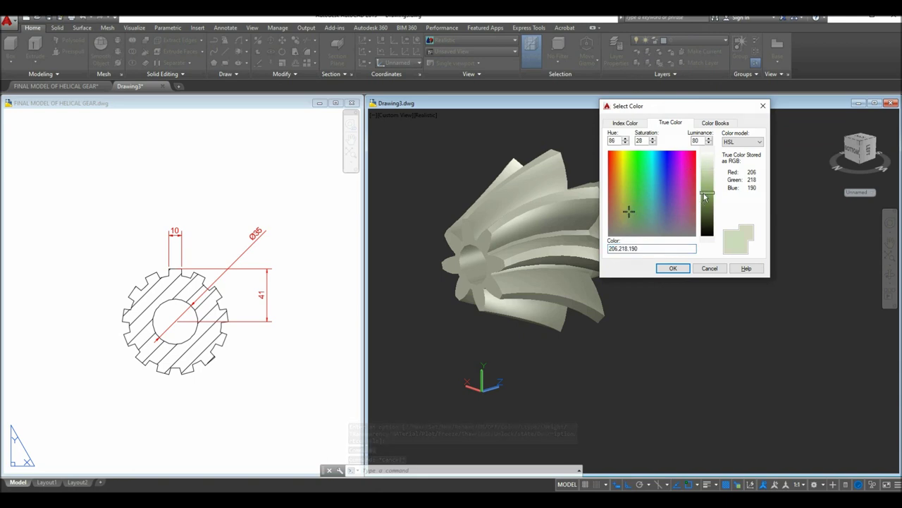
{"action": "left_click", "coordinate": [673, 268]}
Apply the Shaded with edges visual style to the gear model's view
{"action": "middle_click_drag", "start_coordinate": [673, 268], "coordinate": [581, 258], "text": "shift"}
{"action": "left_click", "coordinate": [855, 149]}
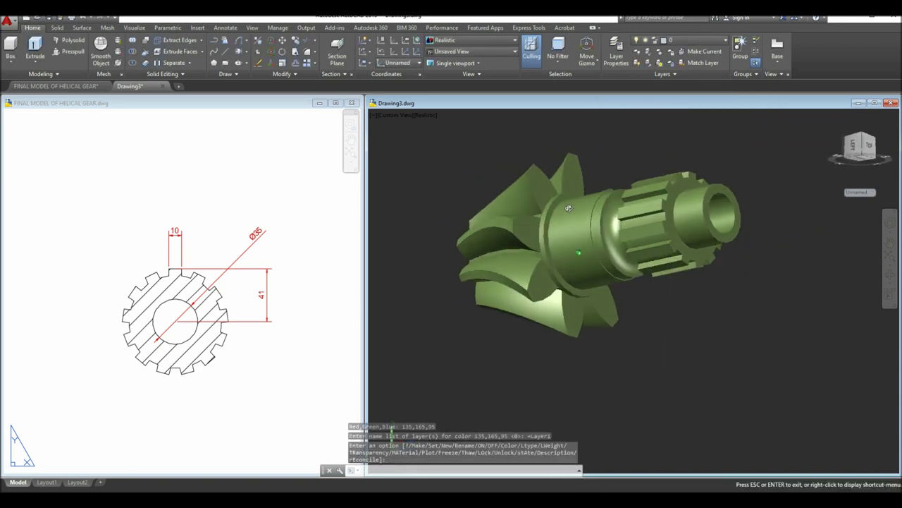
{"action": "left_click", "coordinate": [426, 114]}
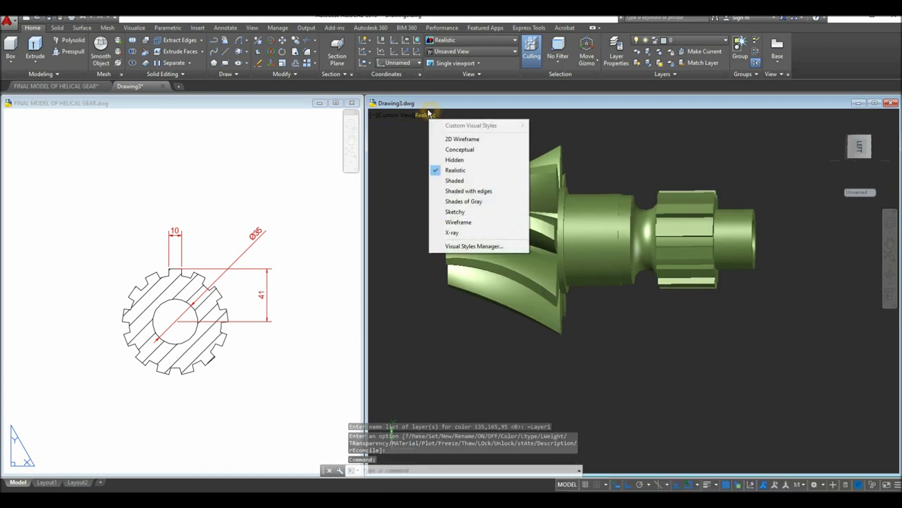
{"action": "left_click", "coordinate": [484, 191]}
{"action": "mouse_move", "coordinate": [484, 191]}
{"action": "middle_mouse_down", "text": "shift"}
{"action": "mouse_move", "coordinate": [463, 165]}
{"action": "mouse_move", "coordinate": [554, 186]}
{"action": "mouse_move", "coordinate": [509, 241]}
{"action": "mouse_move", "coordinate": [427, 198]}
{"action": "mouse_move", "coordinate": [480, 216]}
{"action": "middle_mouse_up", "text": "shift"}
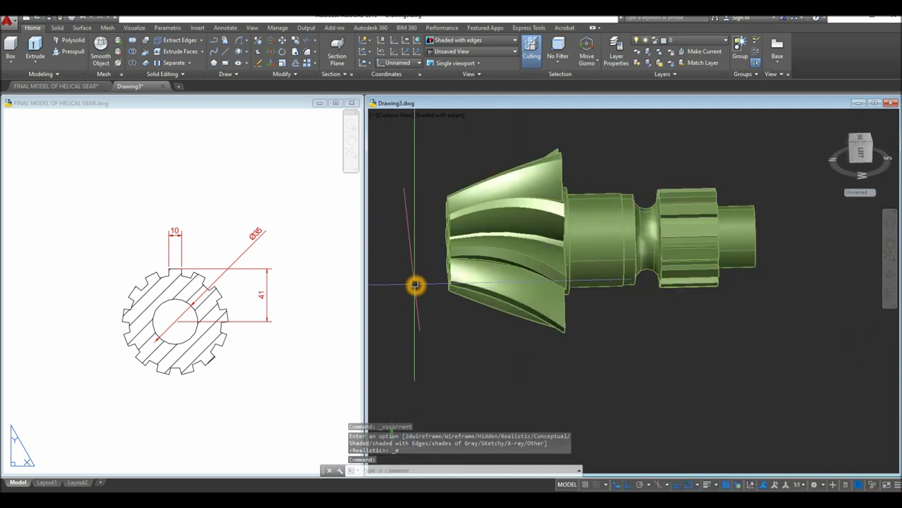
{"action": "middle_click_drag", "start_coordinate": [415, 284], "coordinate": [408, 281]}
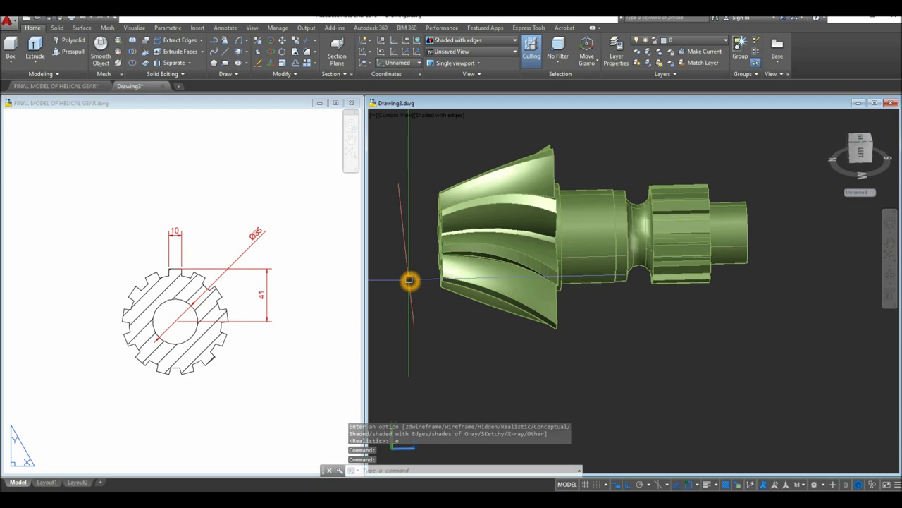
{"action": "middle_click_drag", "start_coordinate": [413, 280], "coordinate": [494, 276], "text": "shift"}
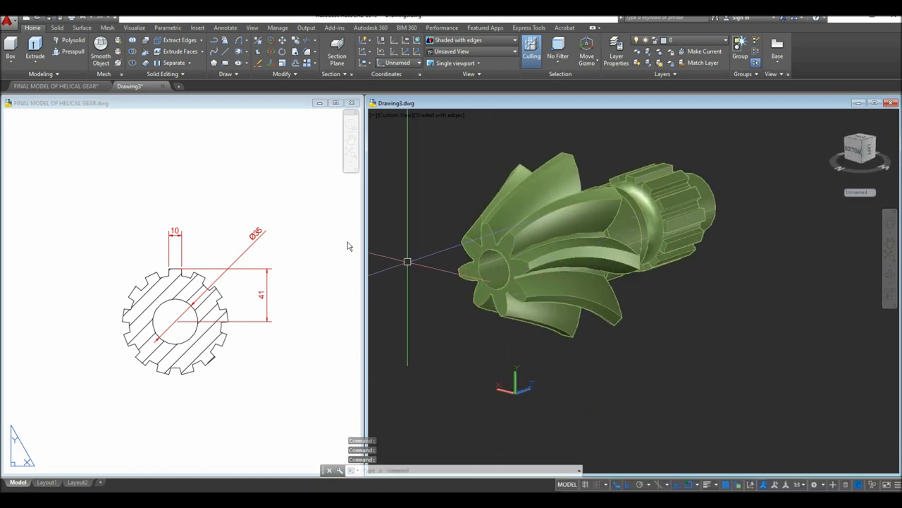